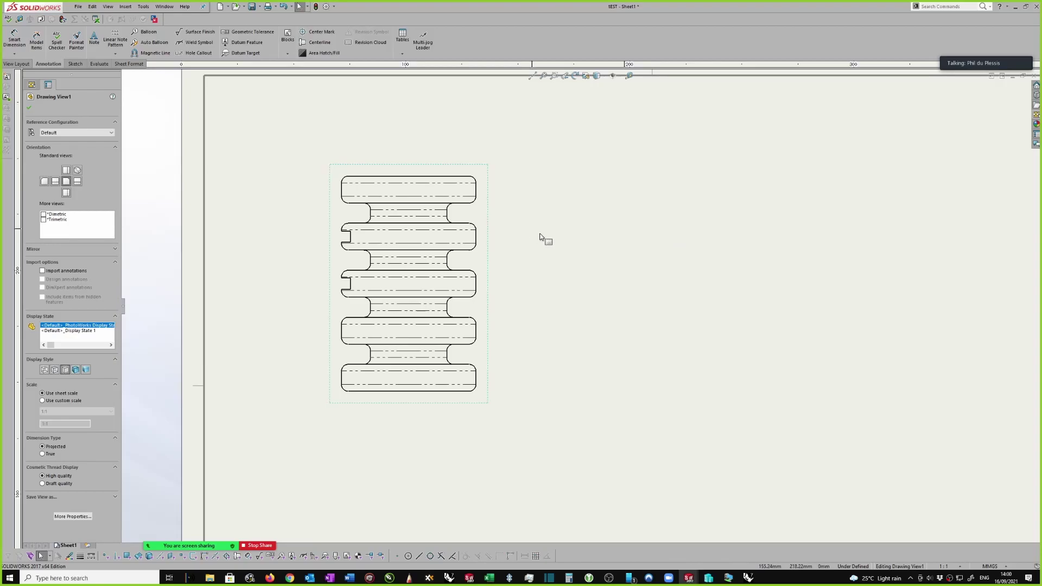
Sketch a horizontal construction line extending outward to the left from the lower-left corner of the roller view's bottom flange
click(586, 246)
key(s)
click(647, 263)
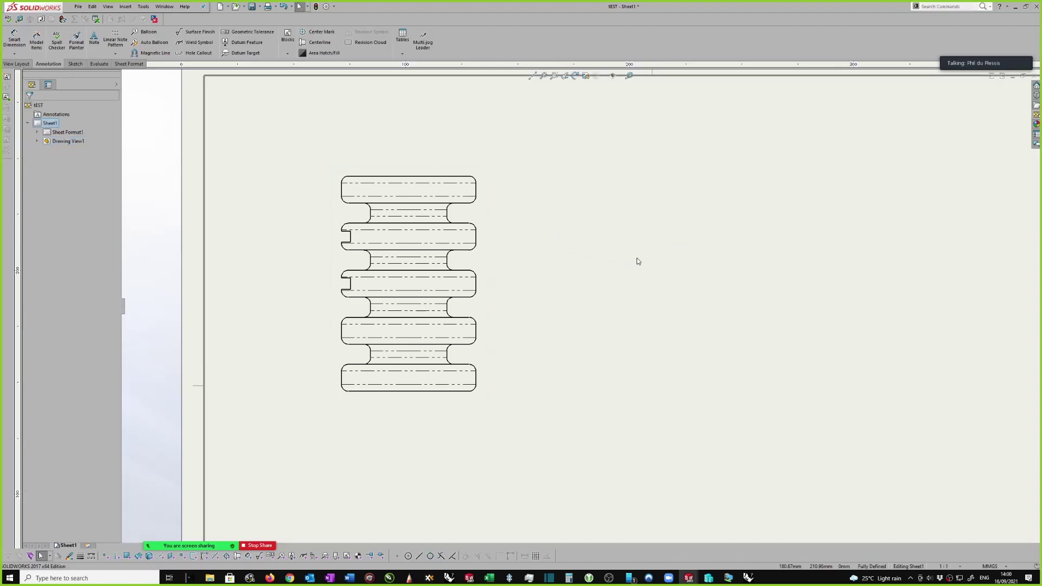
click(348, 391)
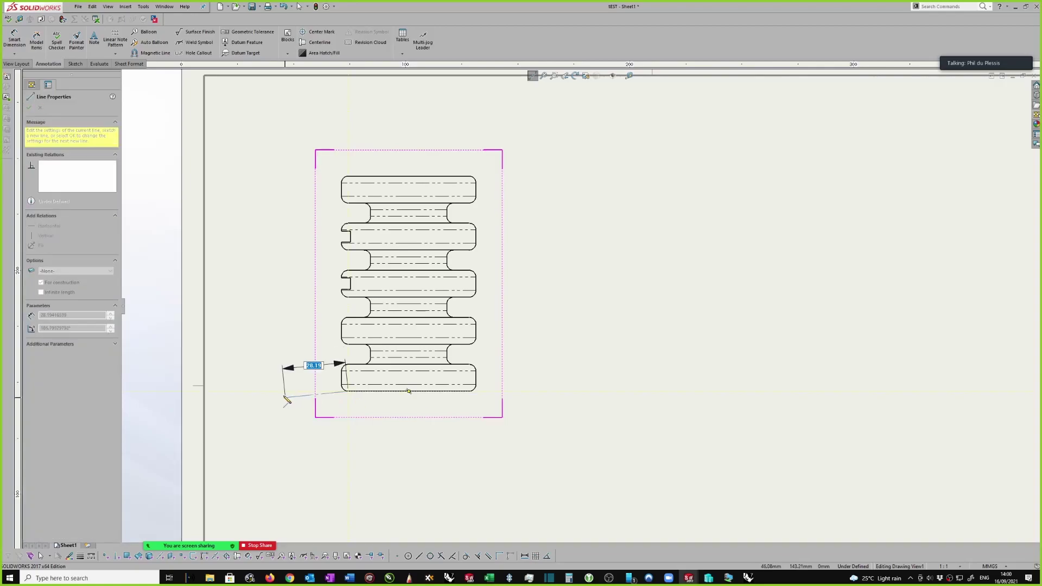
click(279, 391)
key(Escape)
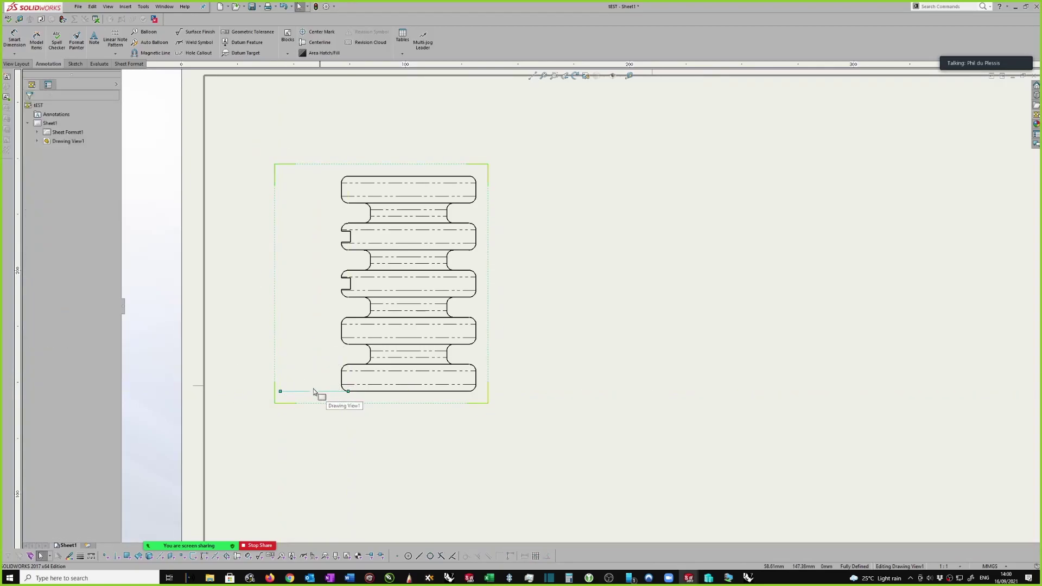
Sketch a horizontal construction line across the third groove from the top, overshooting both groove walls
right_drag(559, 295, 610, 299)
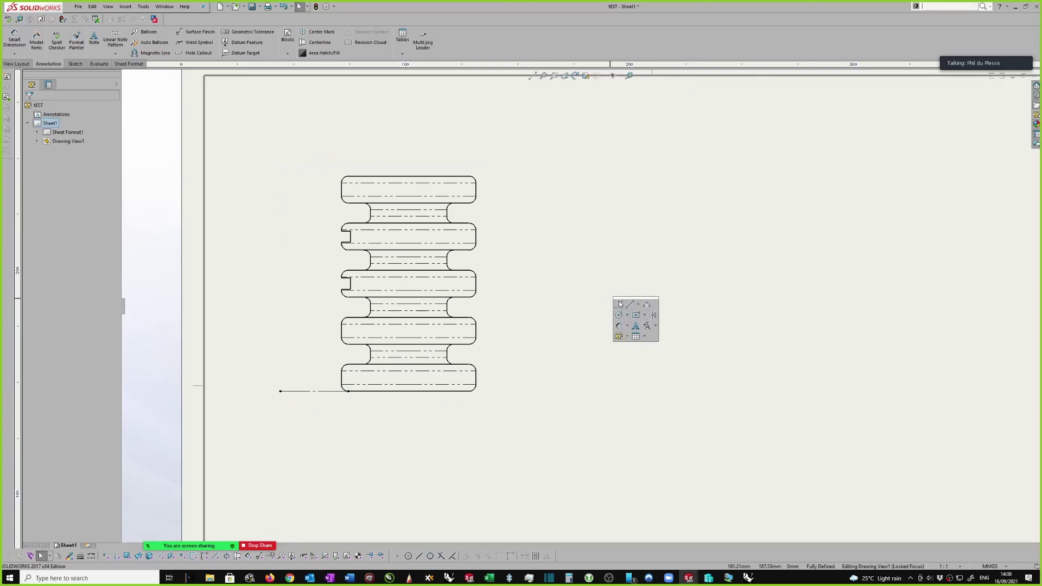
click(619, 305)
scroll(454, 325, down, 3)
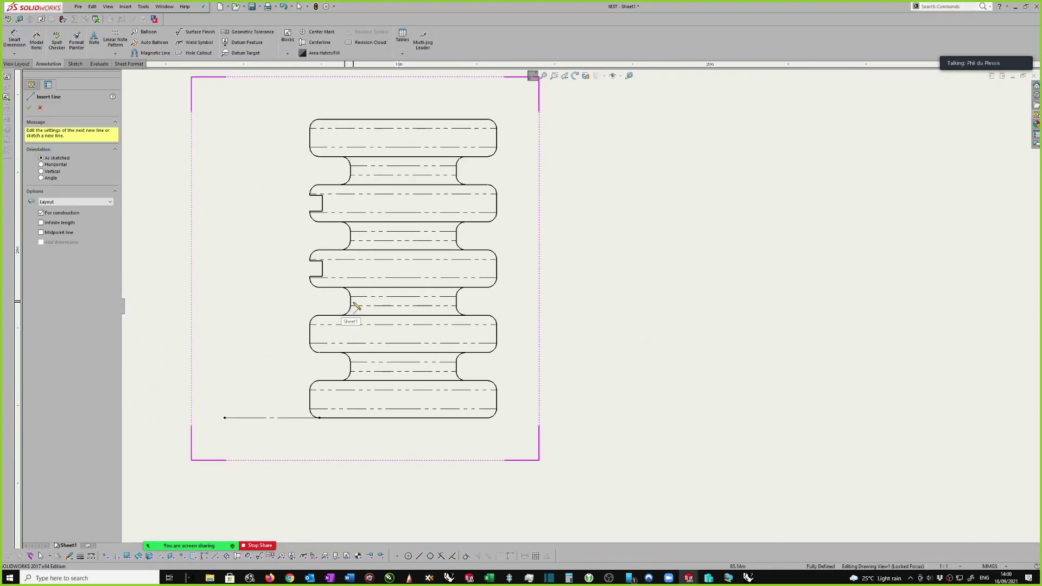
click(337, 300)
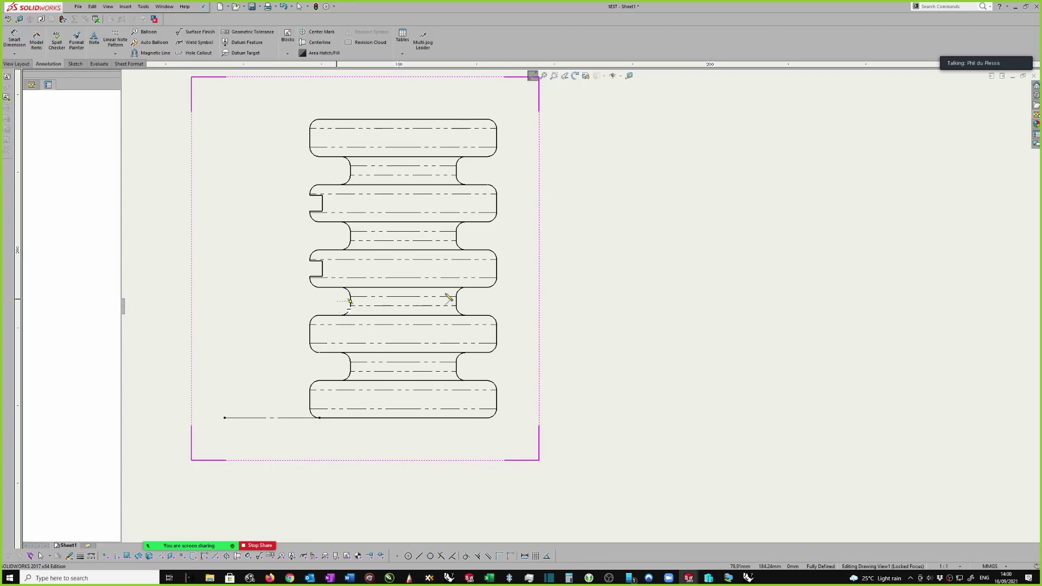
click(472, 302)
key(Escape)
scroll(497, 278, up, 2)
click(549, 188)
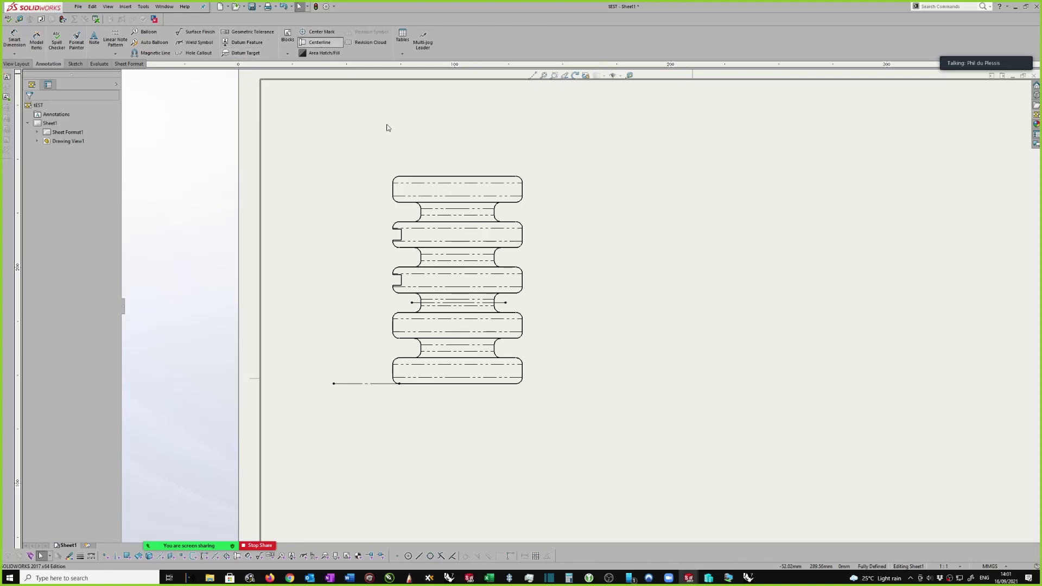
Add a vertical centerline through the middle of the part and extend its ends well beyond the upper and lower edges
click(397, 195)
key(Escape)
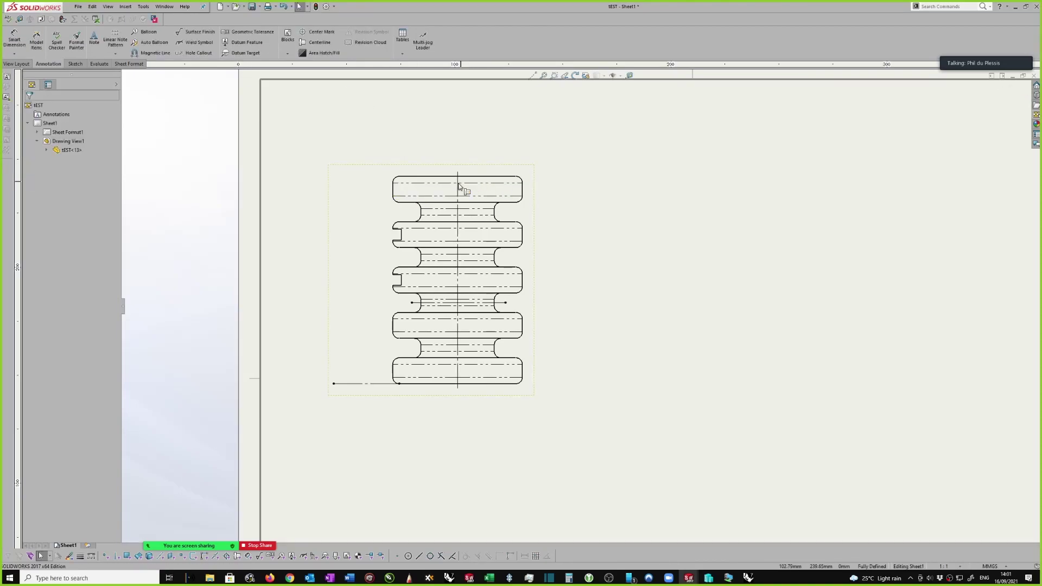
drag(457, 172, 457, 118)
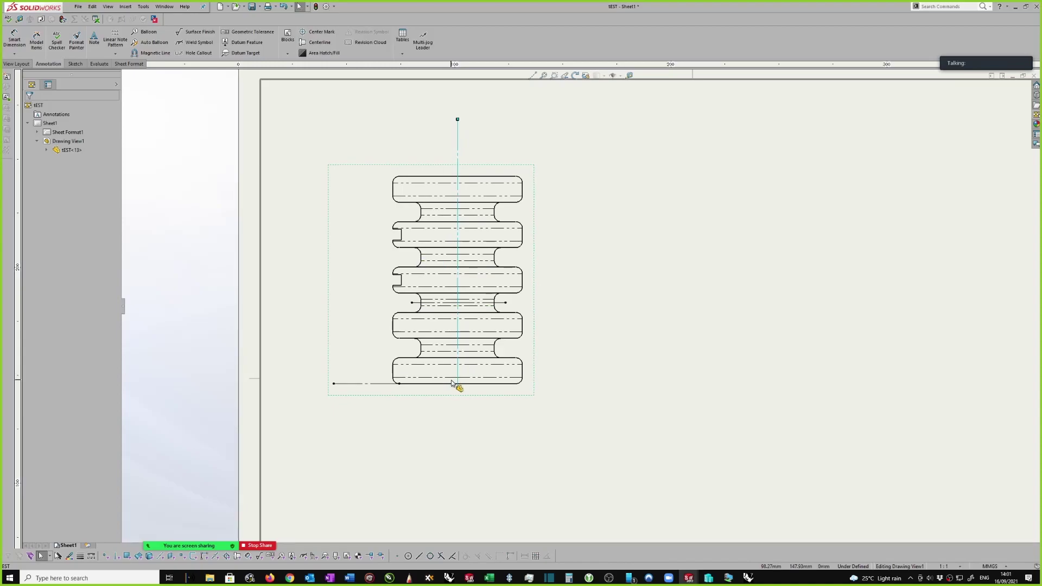
drag(457, 387, 472, 459)
click(586, 296)
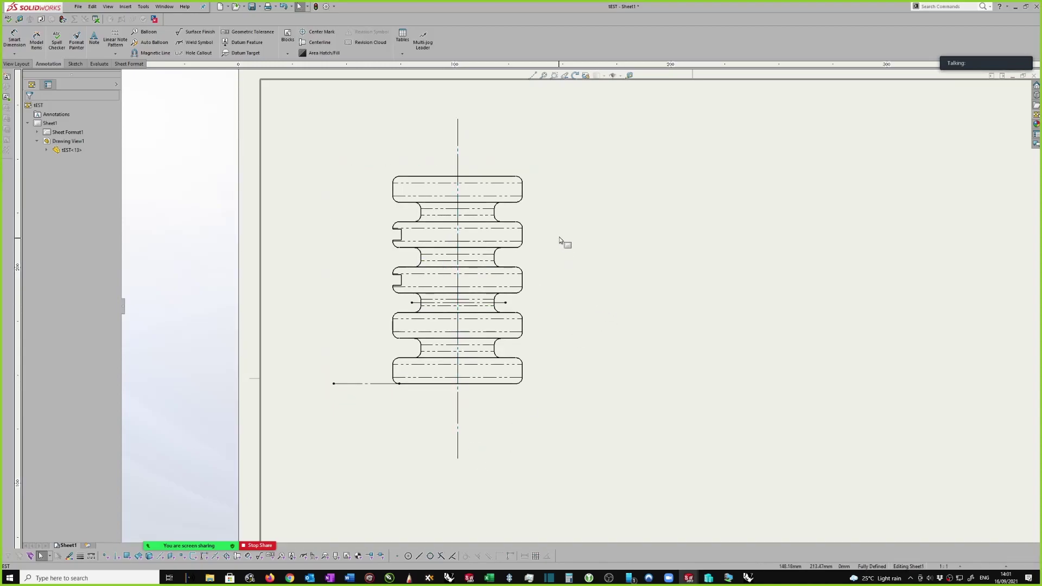
Place centerline symbol notes without leaders at the upper and lower ends of the vertical centerline
scroll(532, 143, down, 1)
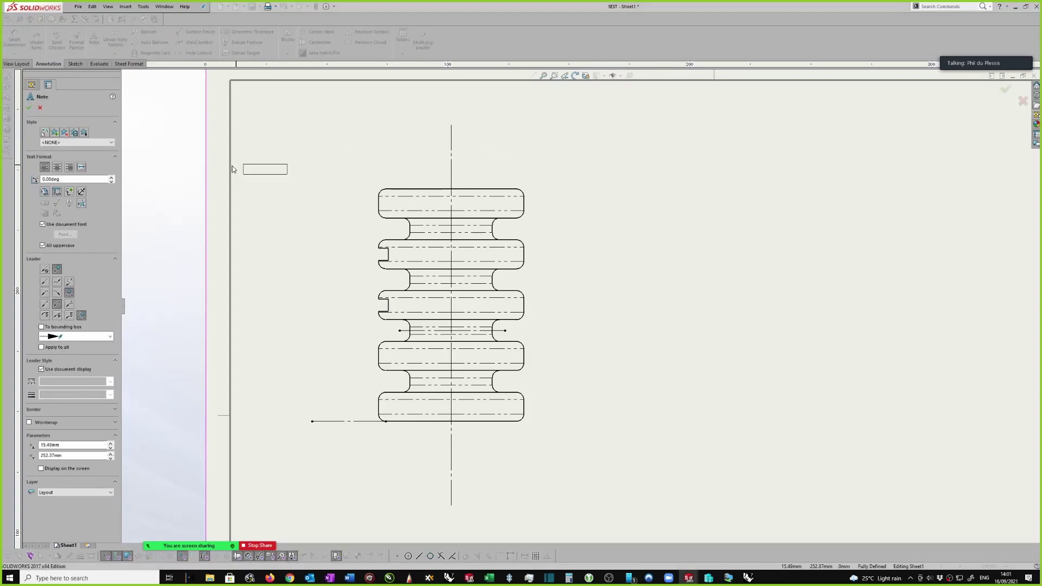
click(114, 157)
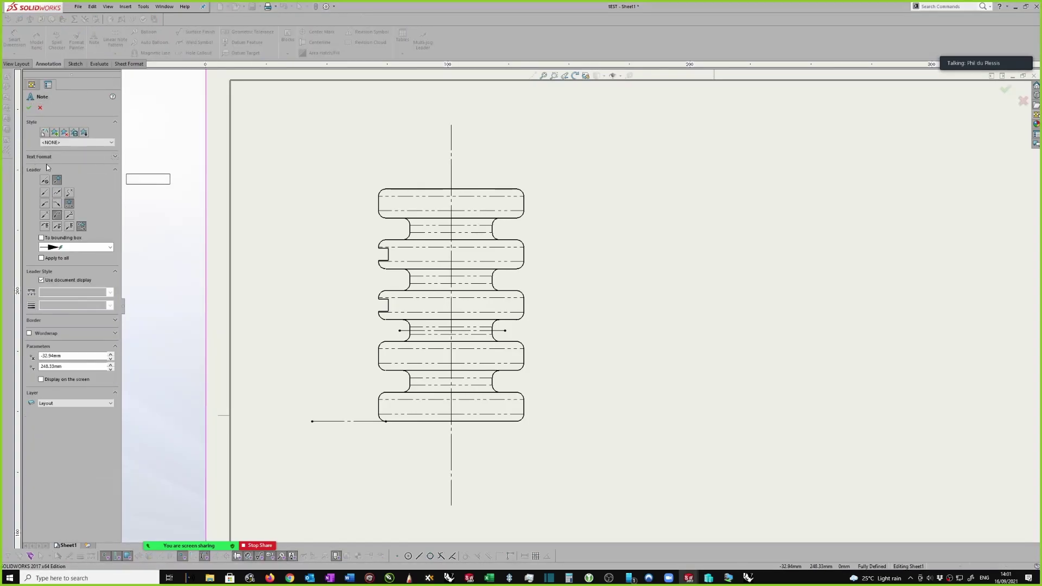
click(115, 158)
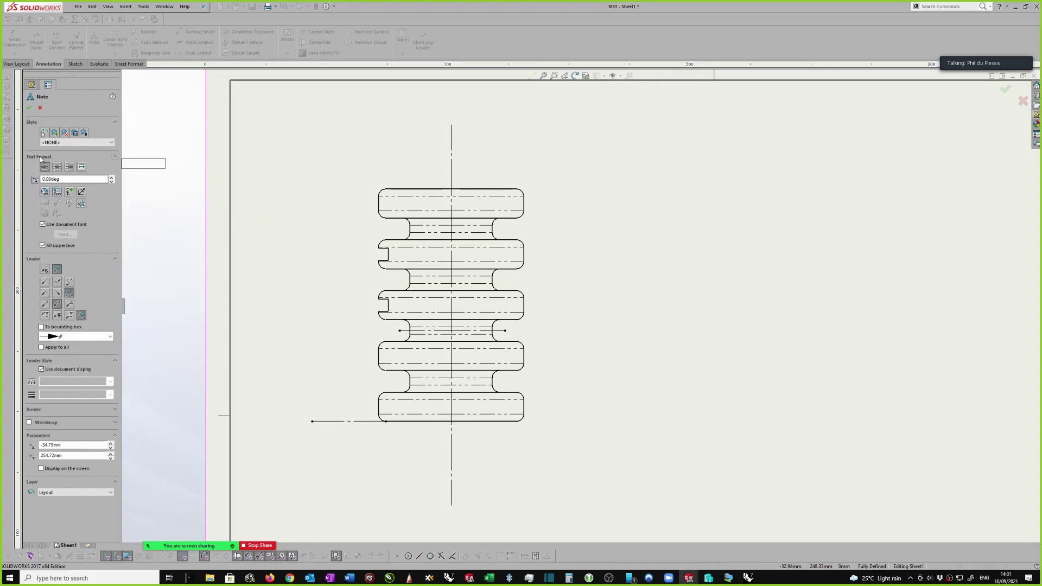
click(69, 192)
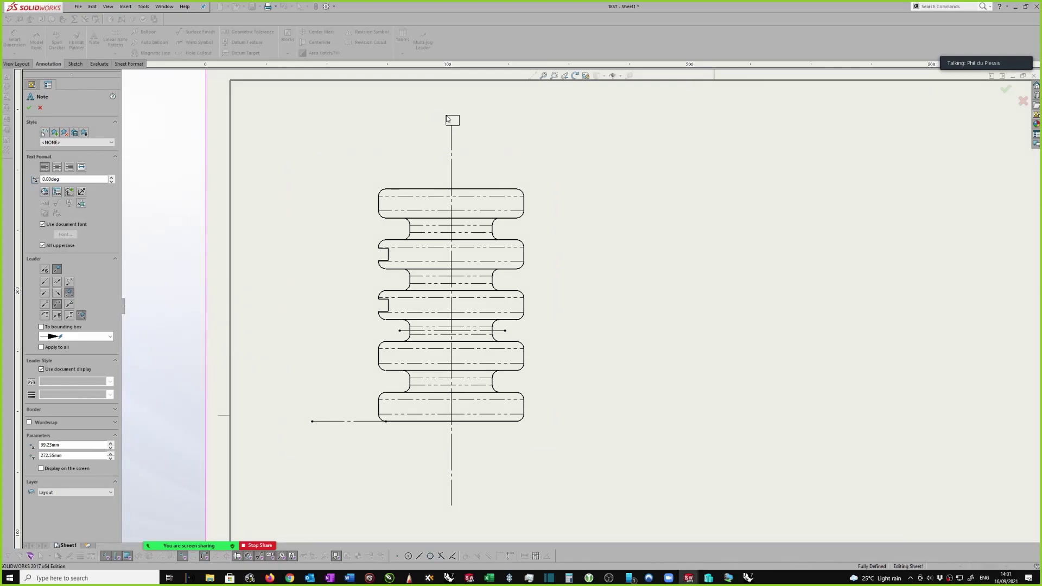
click(447, 119)
scroll(465, 434, up, 1)
click(478, 428)
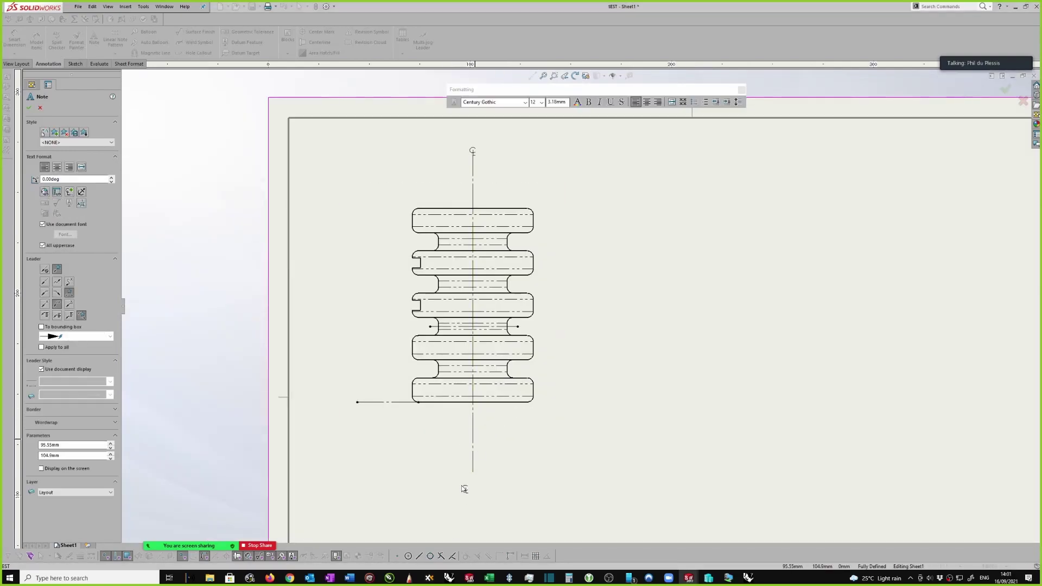
click(472, 475)
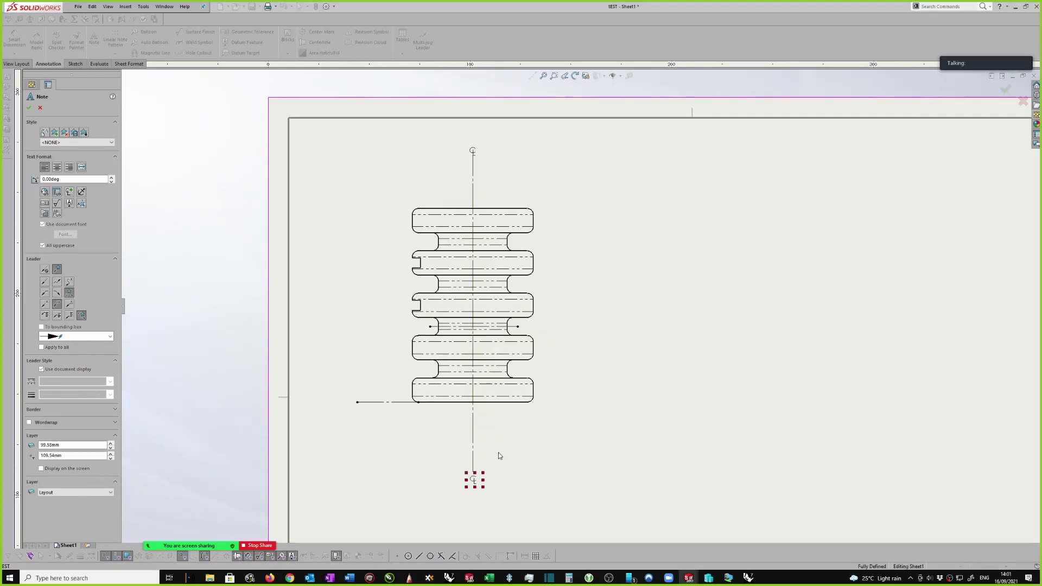
scroll(589, 300, down, 1)
key(Escape)
Adjust the ends of the sketched line across the third groove and delete that line
scroll(494, 332, down, 1)
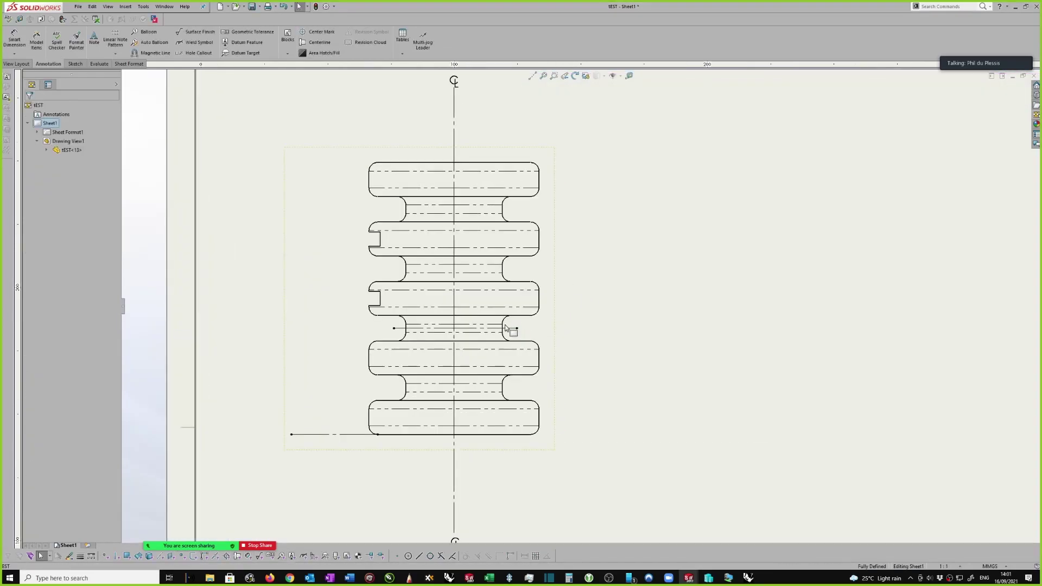
click(526, 330)
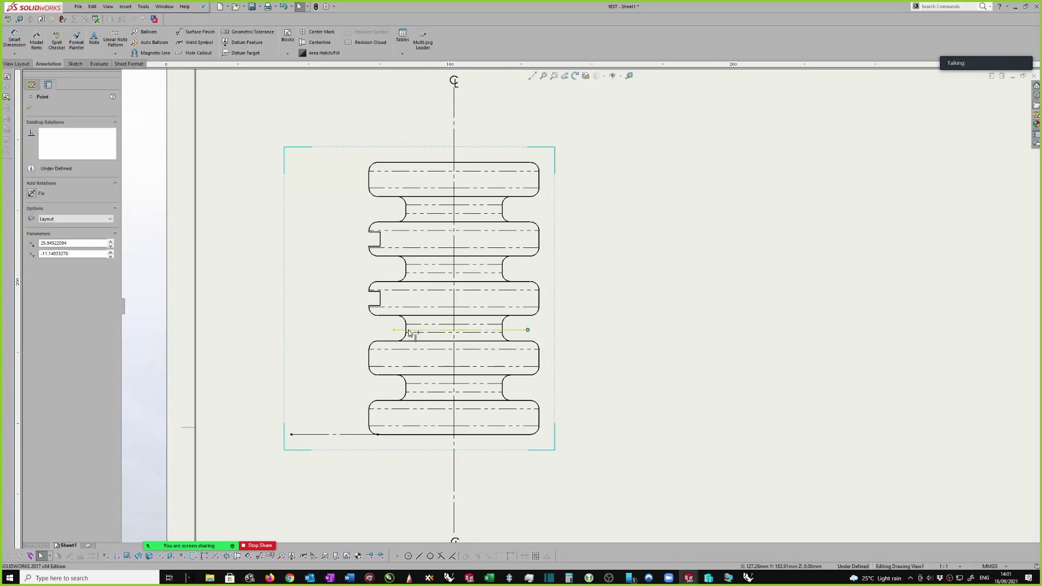
click(391, 334)
scroll(392, 335, down, 1)
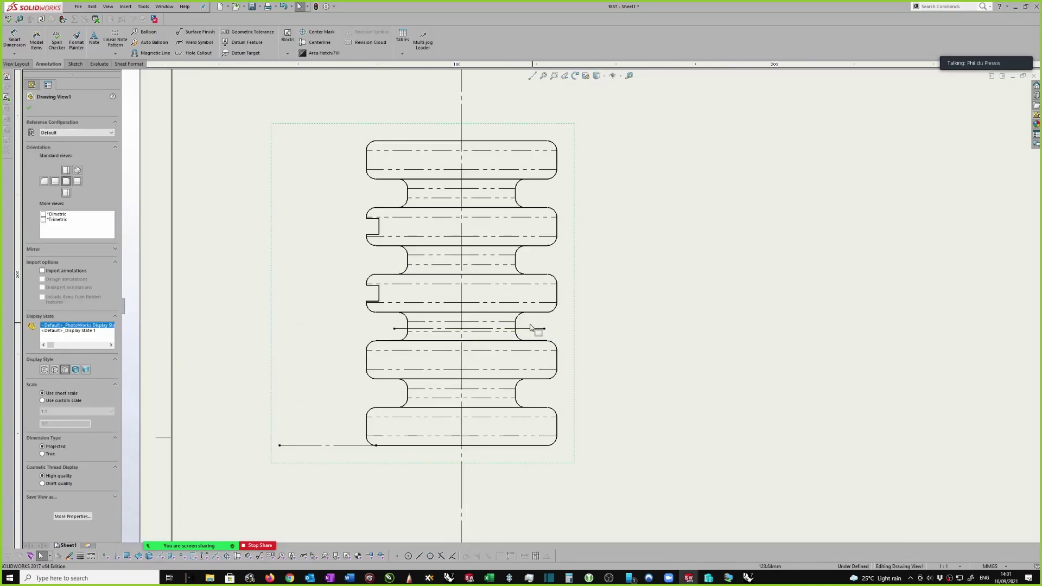
click(529, 328)
key(Delete)
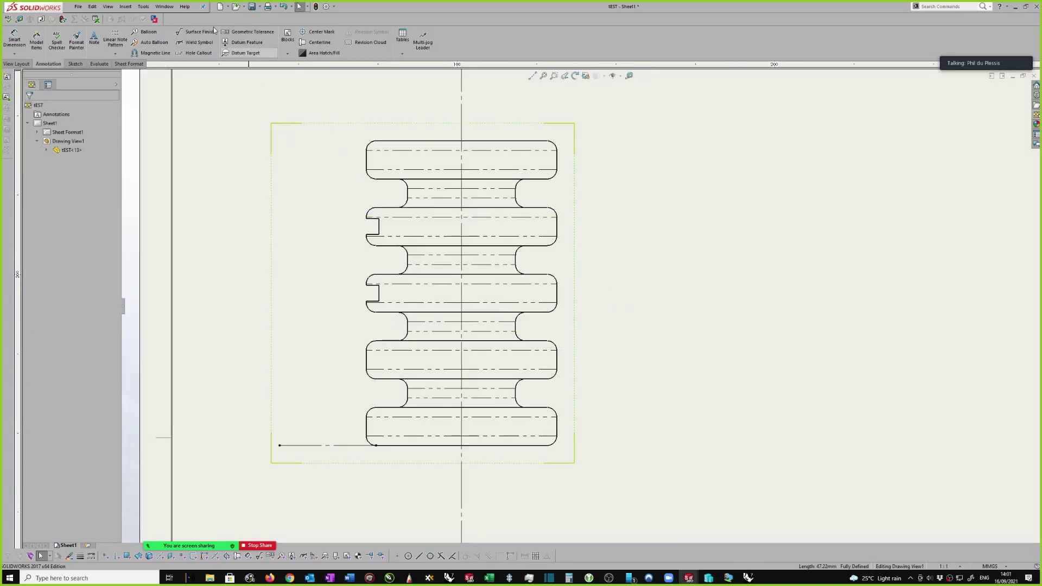
Add horizontal centerlines between the paired dashed edges in the third, second and first grooves from the top
click(317, 42)
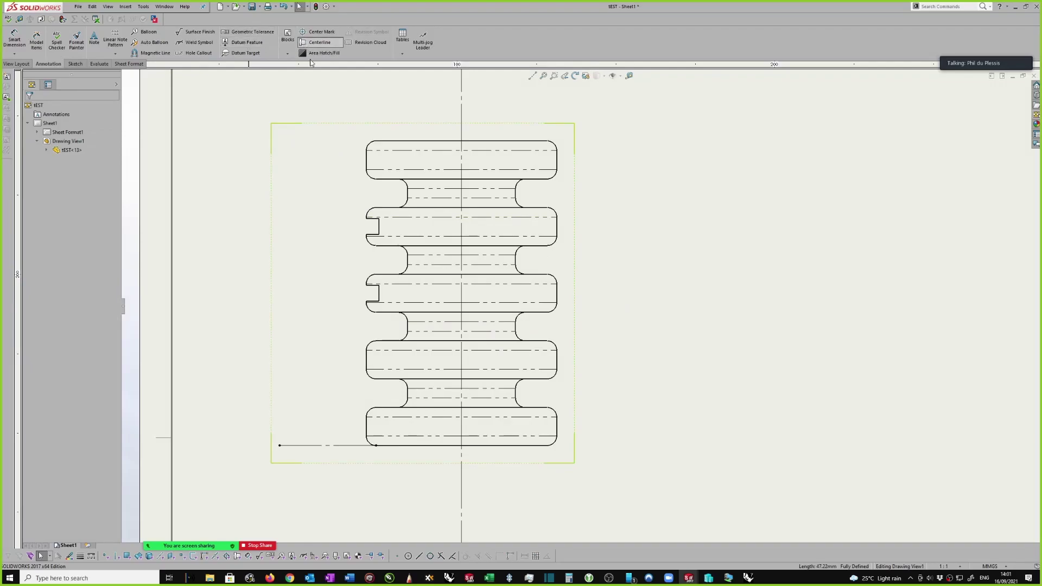
scroll(434, 352, down, 2)
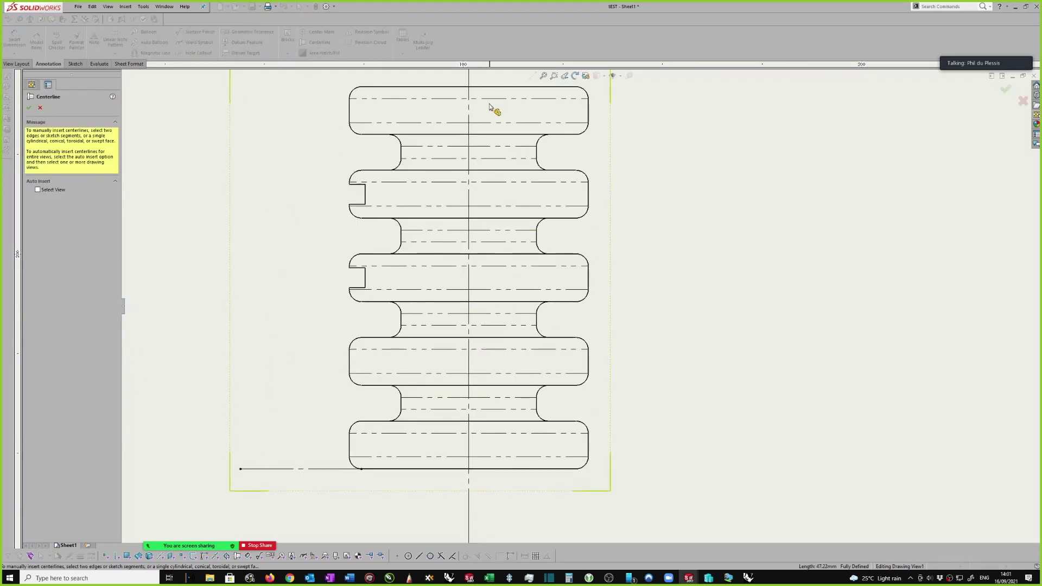
click(485, 326)
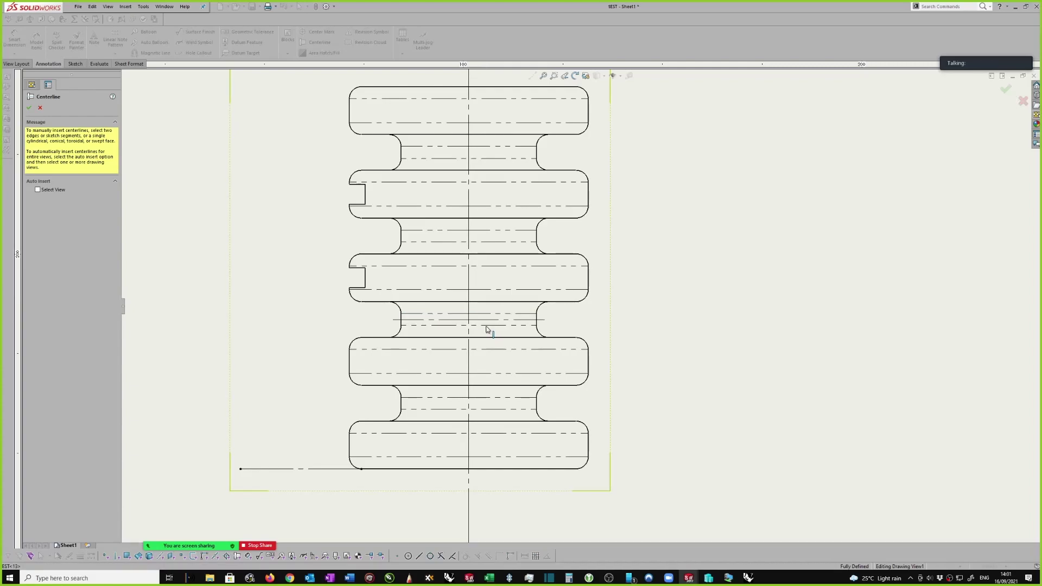
click(490, 232)
click(489, 242)
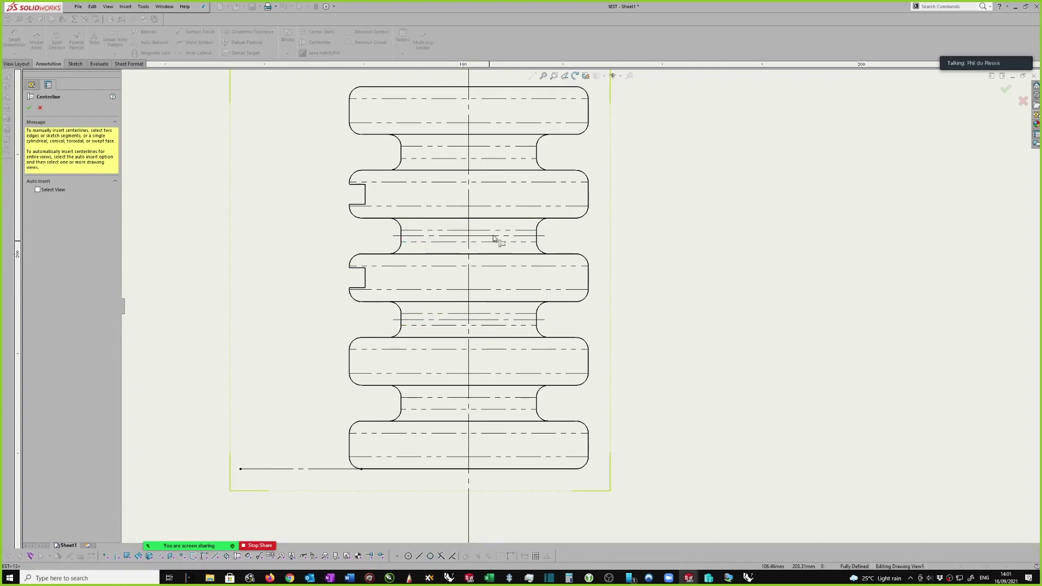
click(490, 146)
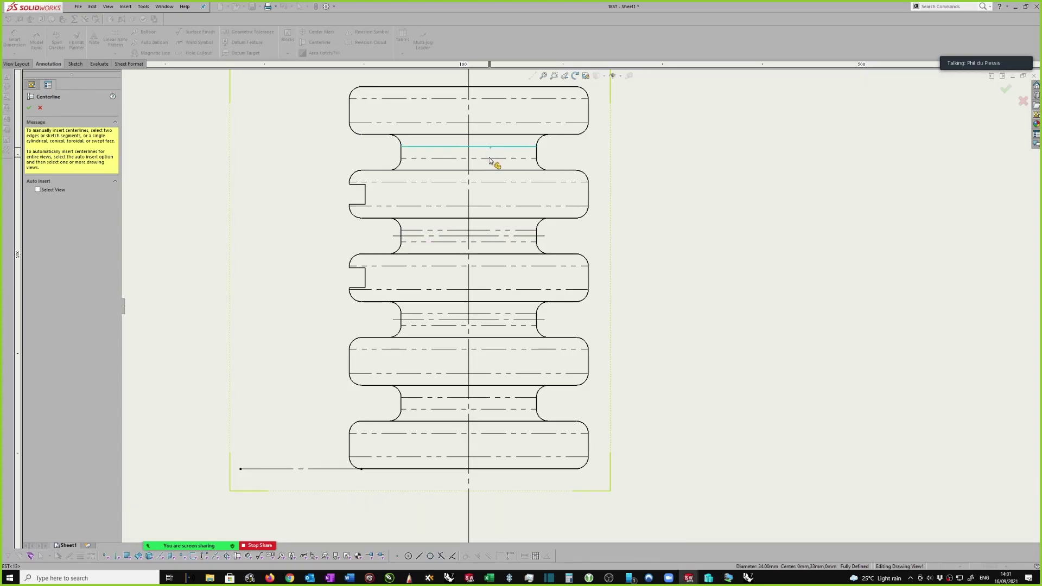
click(489, 158)
Try to add a centerline between the paired dashed edges in the lowest groove
click(480, 397)
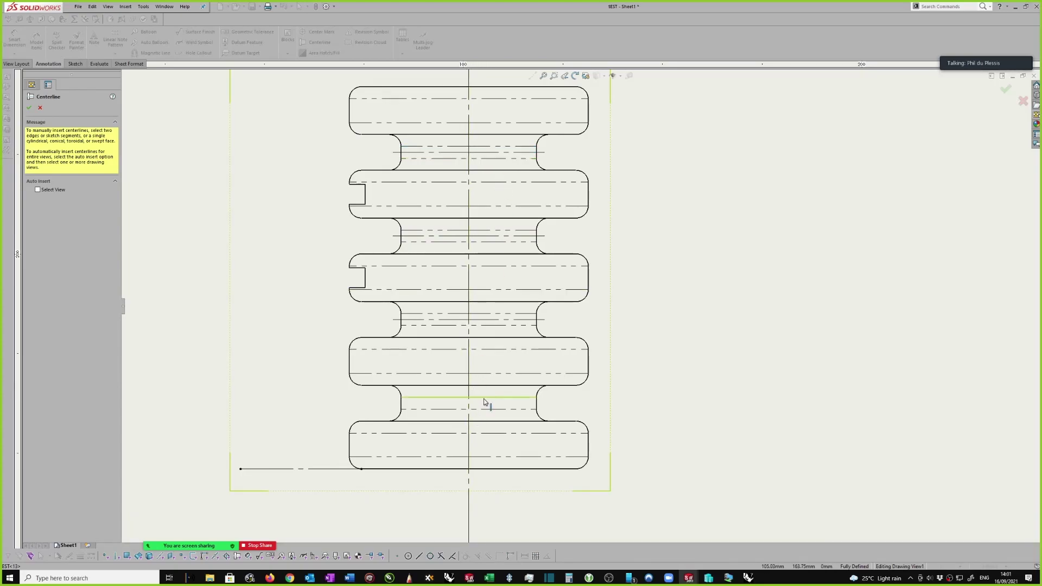
click(484, 409)
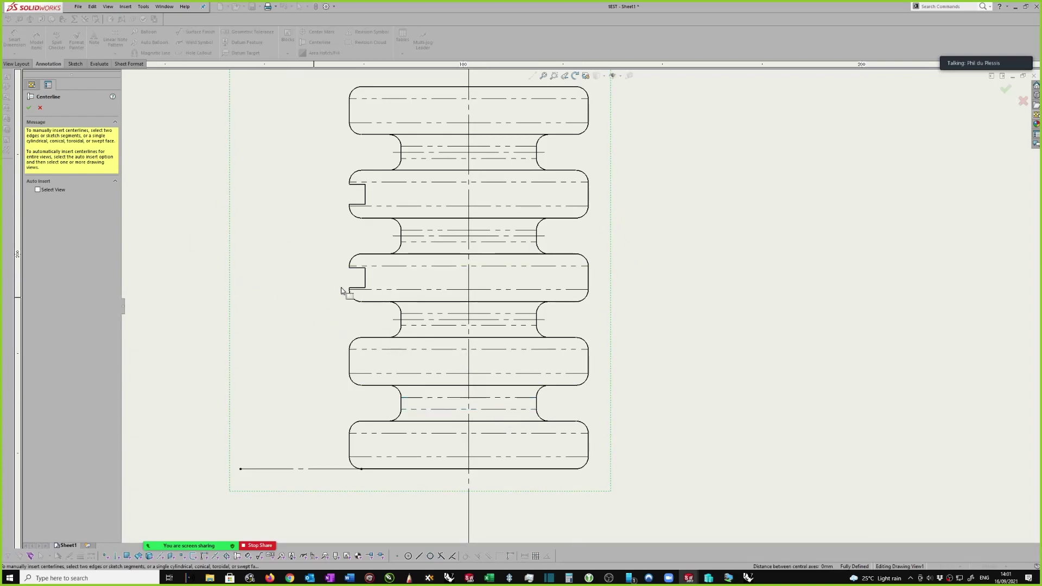
key(Escape)
click(324, 43)
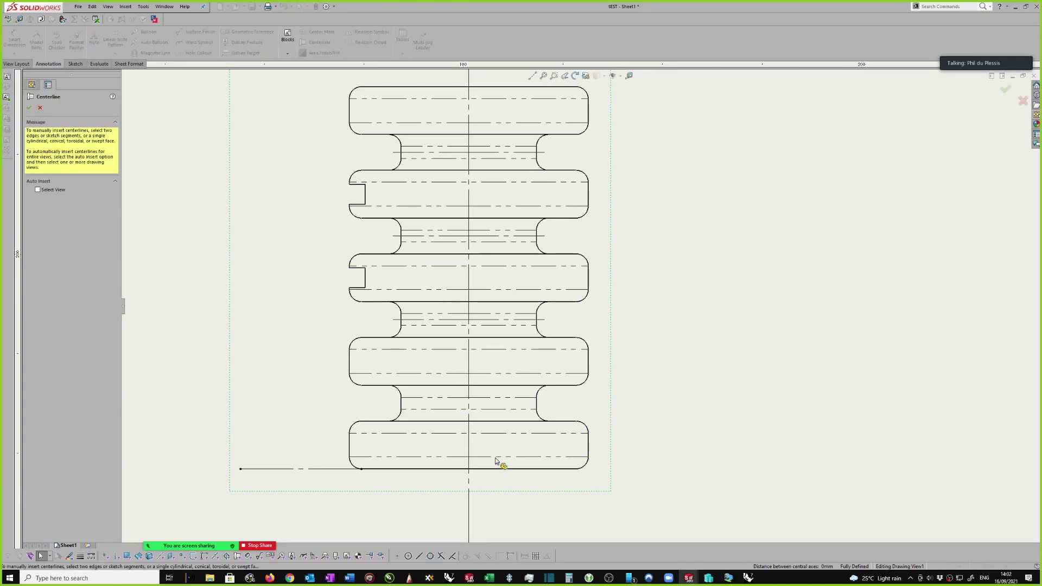
click(485, 400)
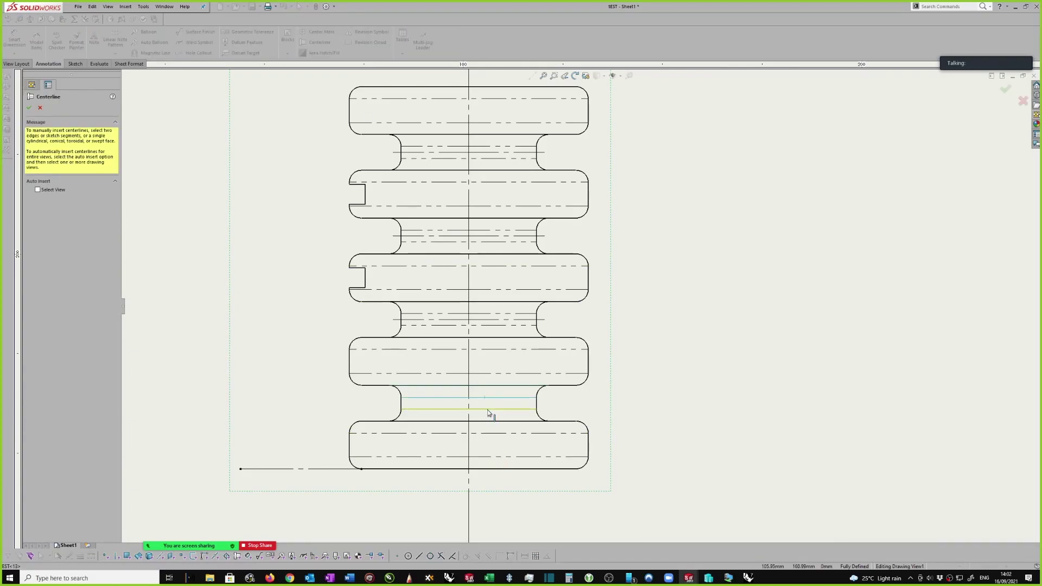
key(Escape)
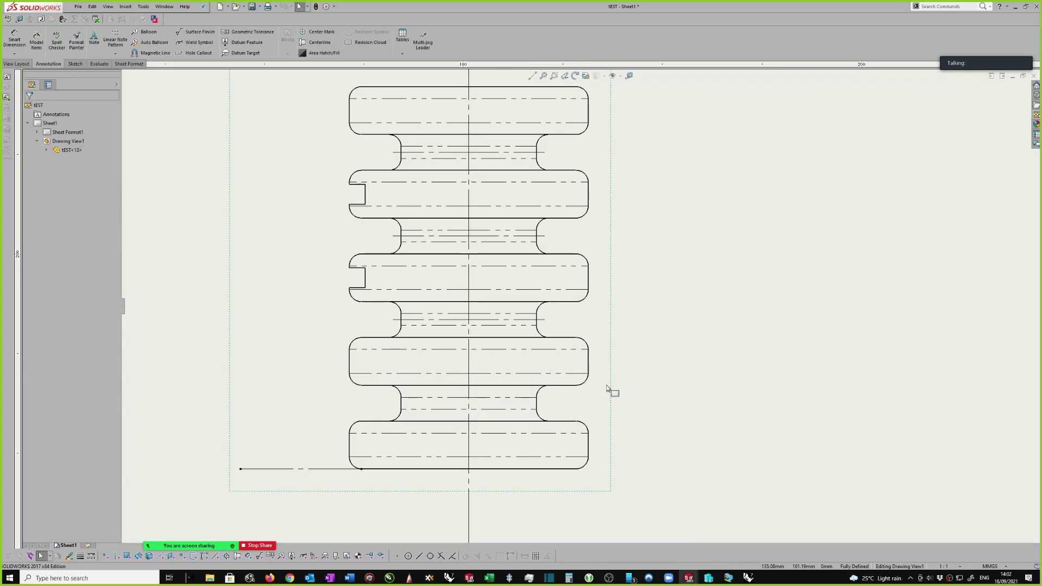
Sketch a horizontal construction line across the middle of the lowest groove, overshooting both groove walls
scroll(640, 313, up, 2)
key(s)
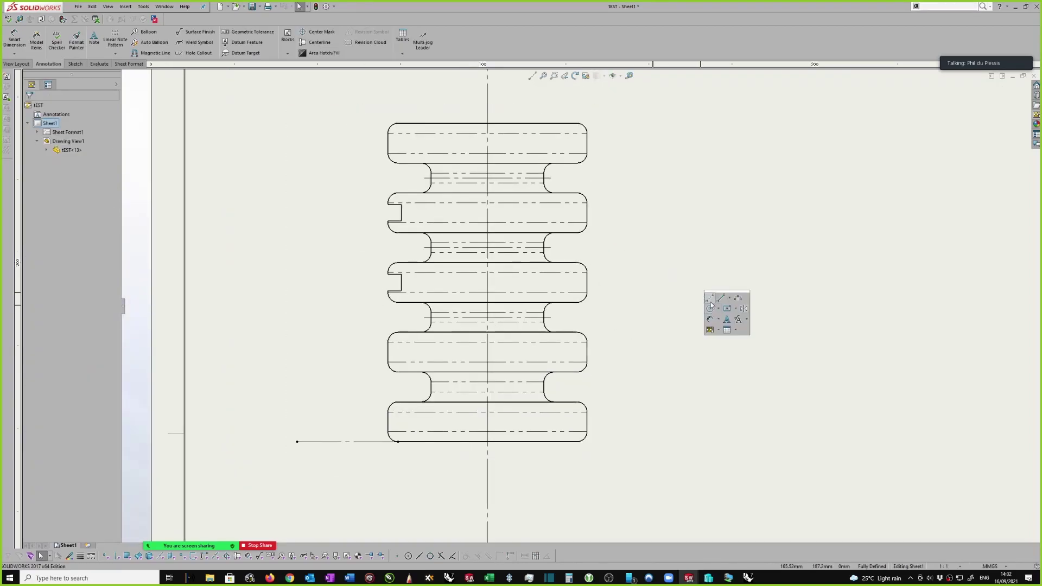
click(709, 298)
scroll(424, 401, down, 1)
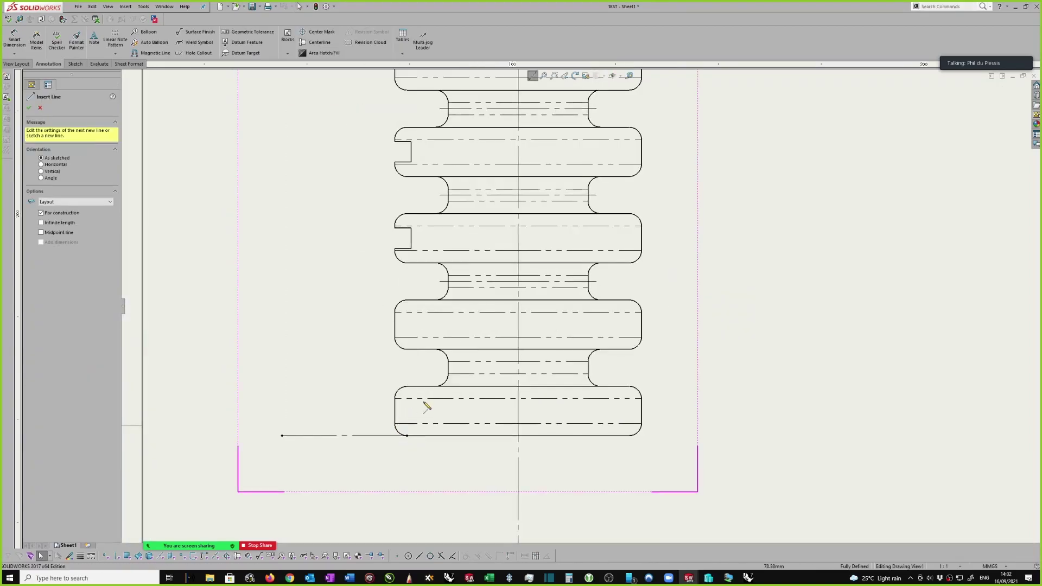
click(436, 368)
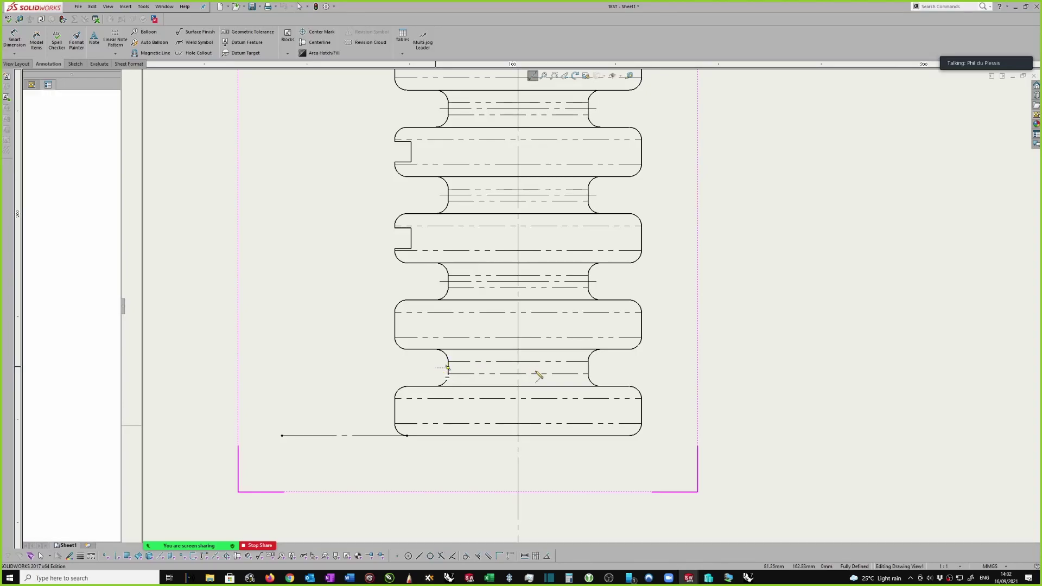
click(605, 368)
key(Escape)
scroll(662, 314, up, 2)
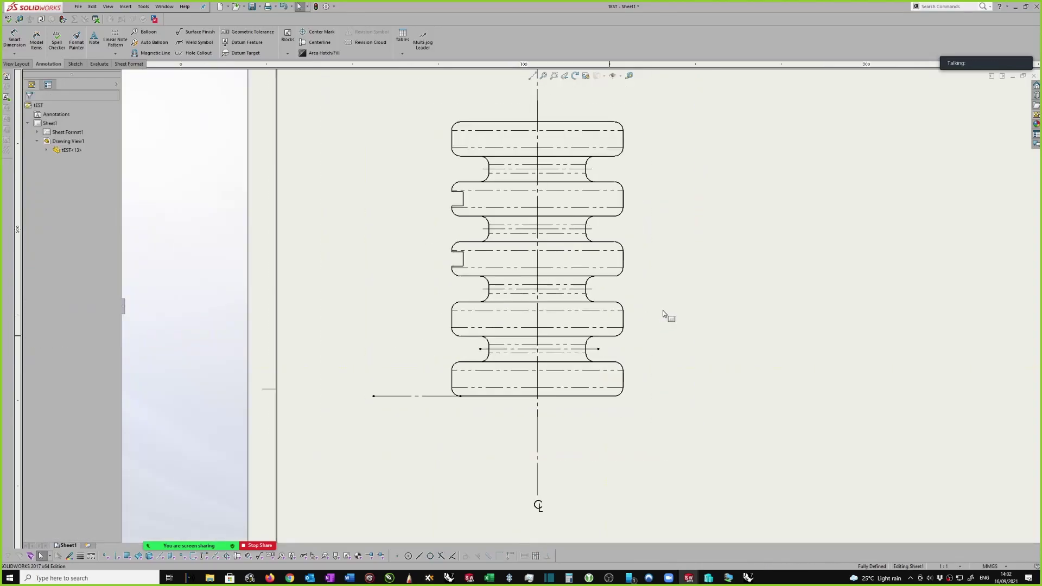
scroll(597, 136, up, 2)
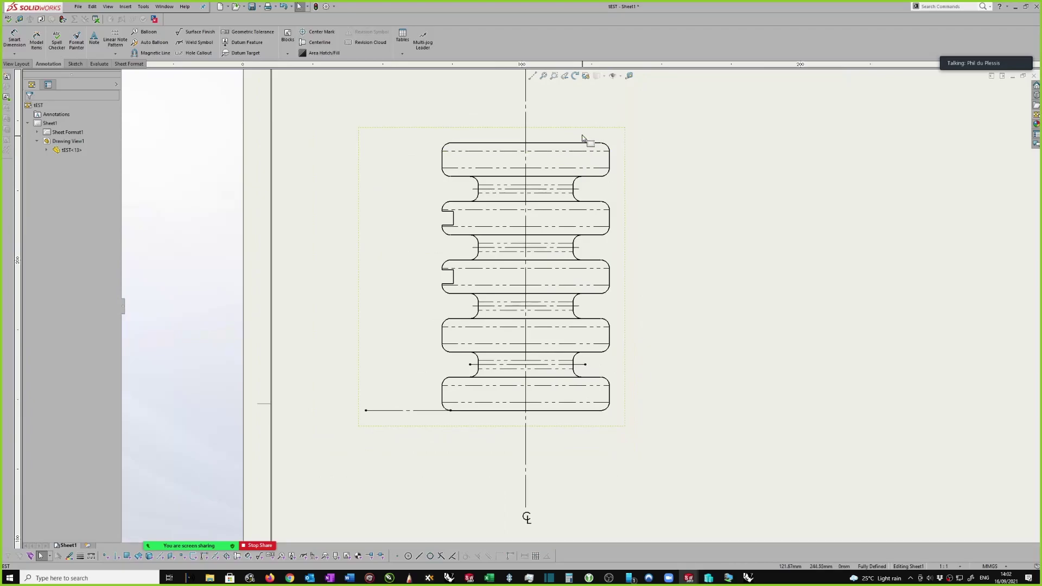
scroll(597, 133, up, 2)
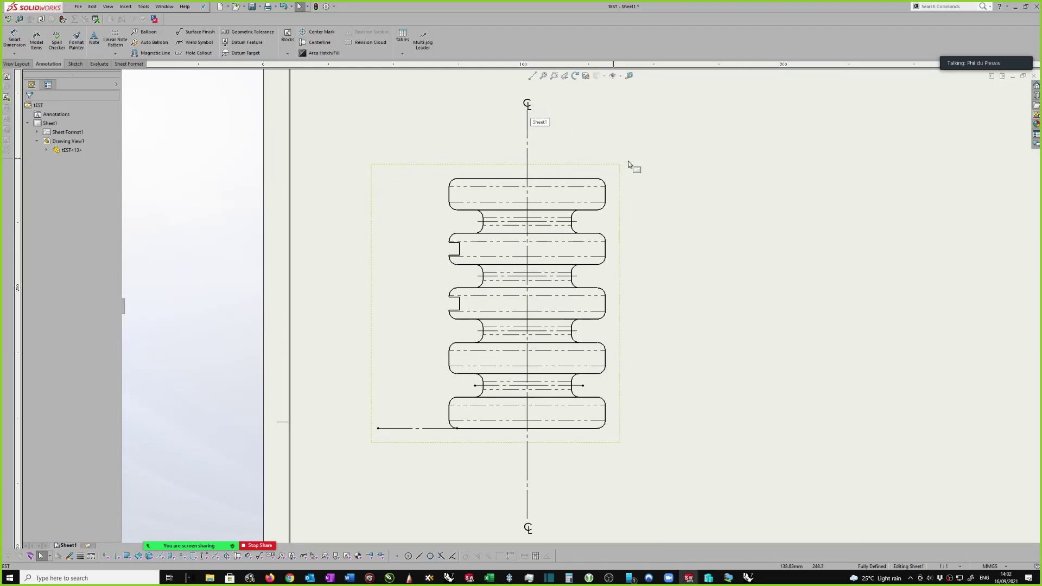
click(671, 184)
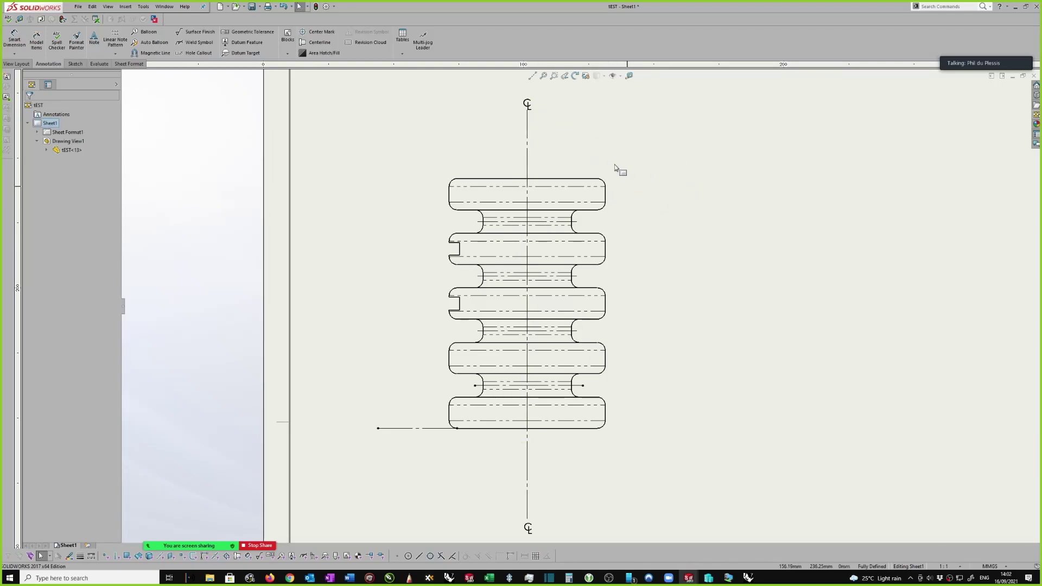
key(d)
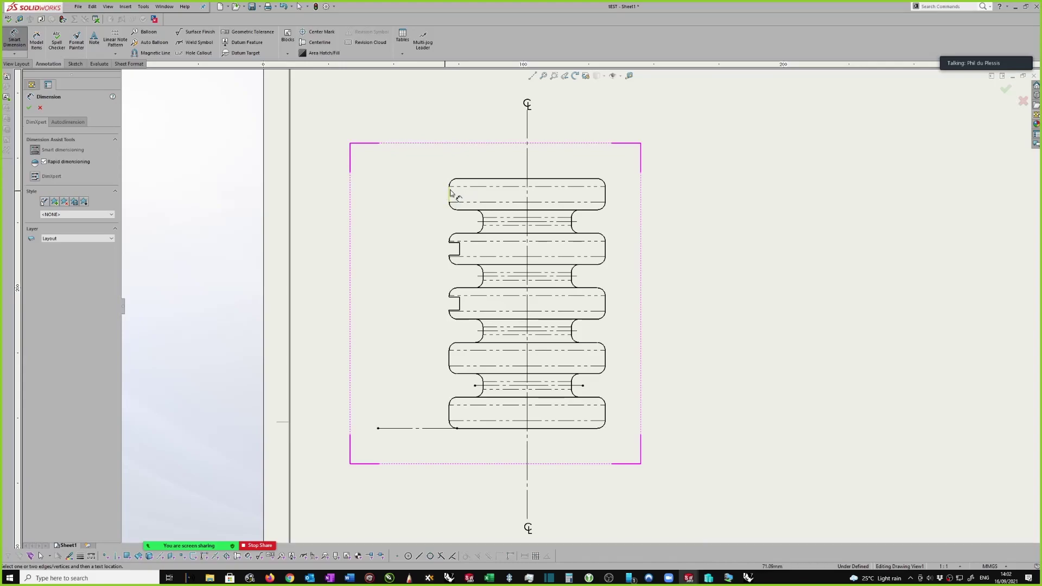
click(449, 196)
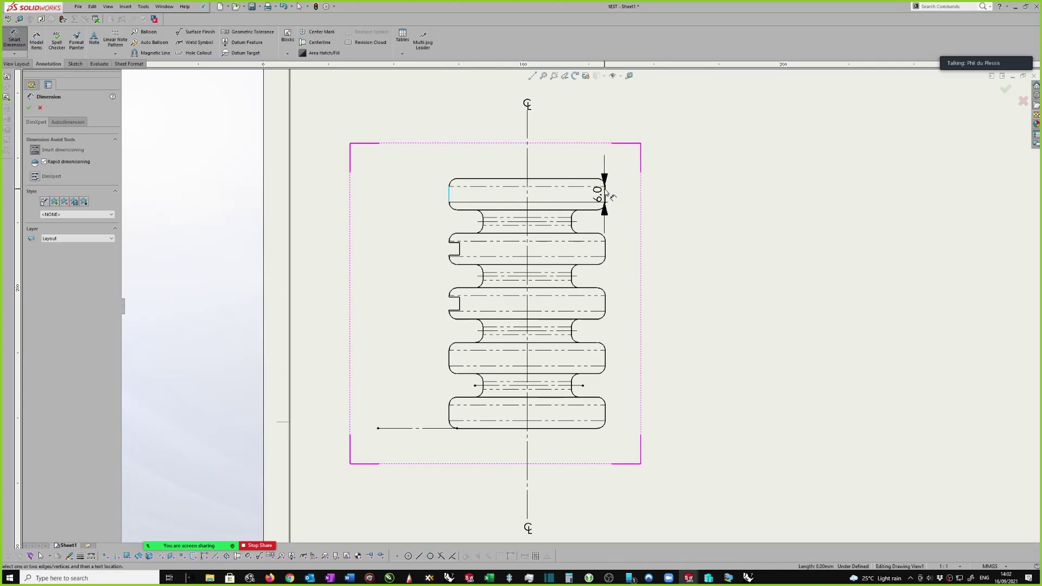
click(609, 197)
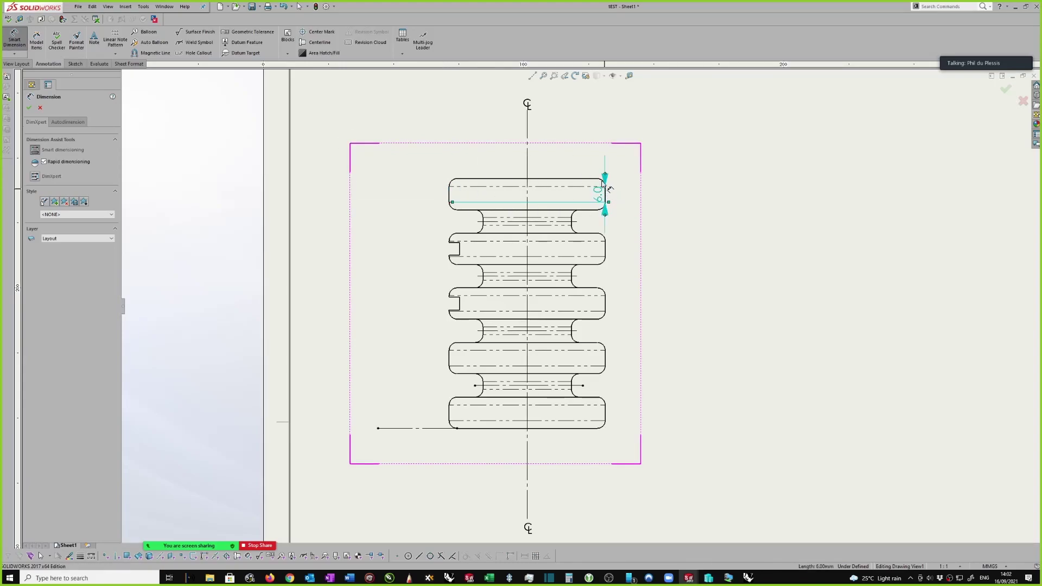
key(Escape)
key(Delete)
Dimension the outer diameter between the two side edges of the top flange and place the dimension above the part
key(d)
click(449, 193)
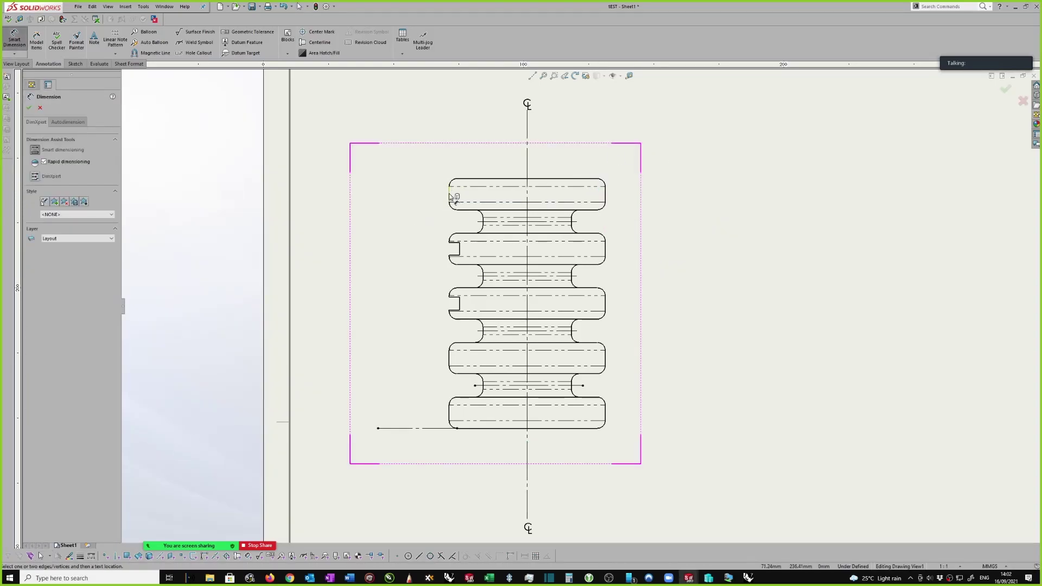
click(604, 194)
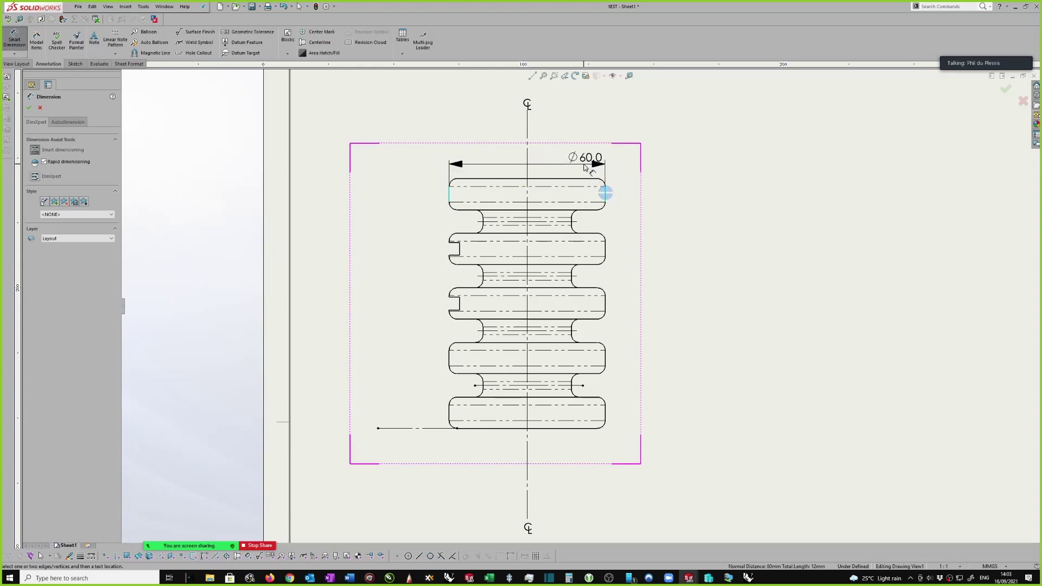
click(510, 163)
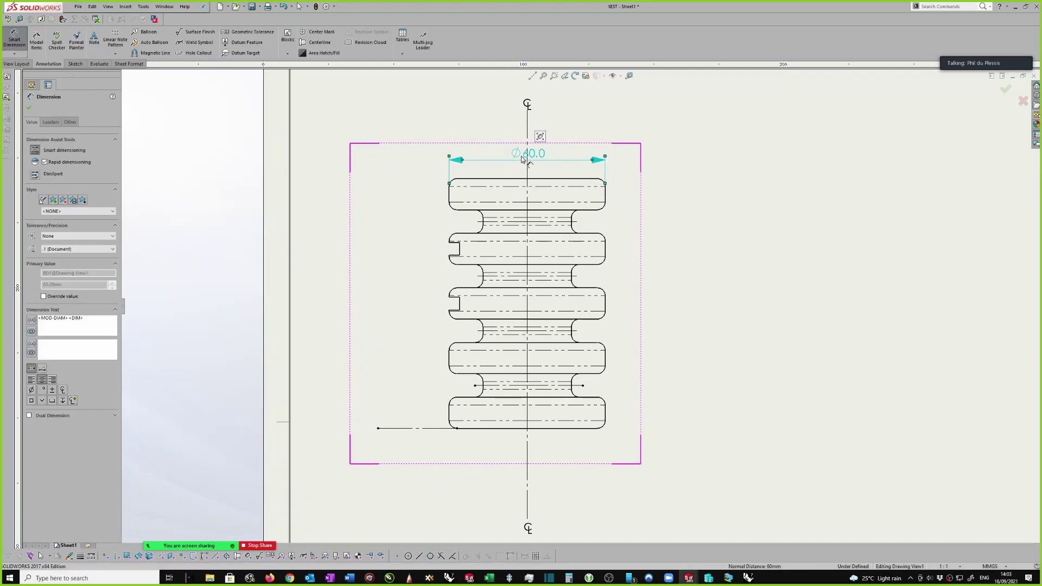
scroll(572, 216, up, 1)
click(610, 390)
scroll(610, 391, up, 1)
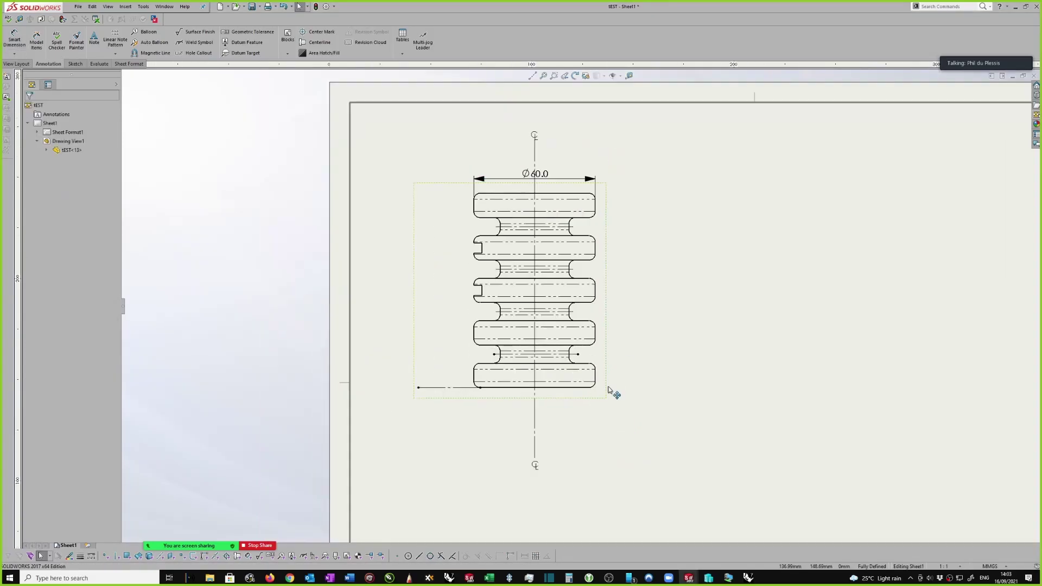
Create a projected view of the grooved part and place it directly below the existing view
click(613, 392)
scroll(633, 340, up, 1)
scroll(633, 341, up, 2)
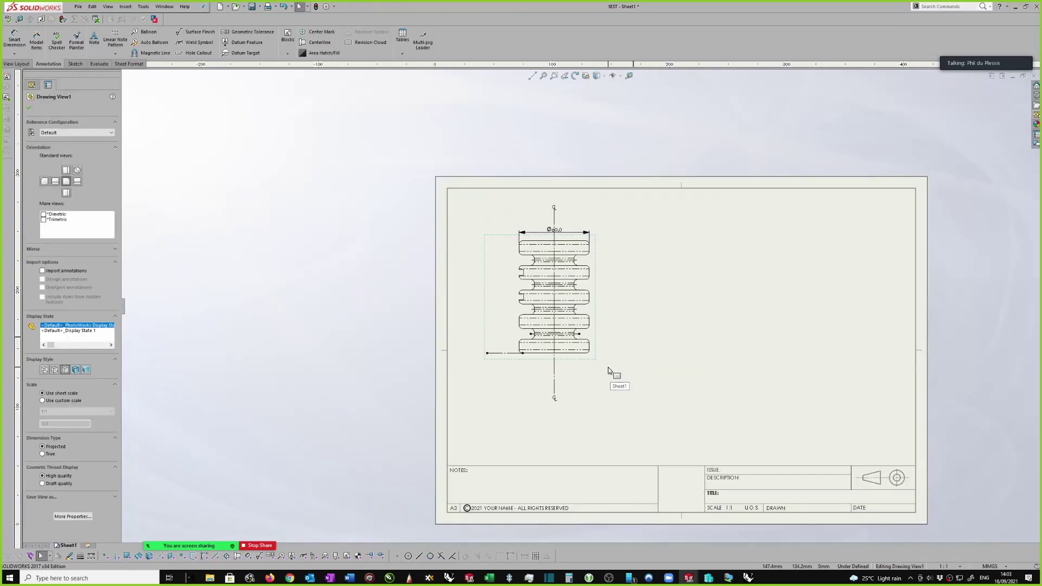
click(607, 364)
right_click(607, 365)
click(594, 358)
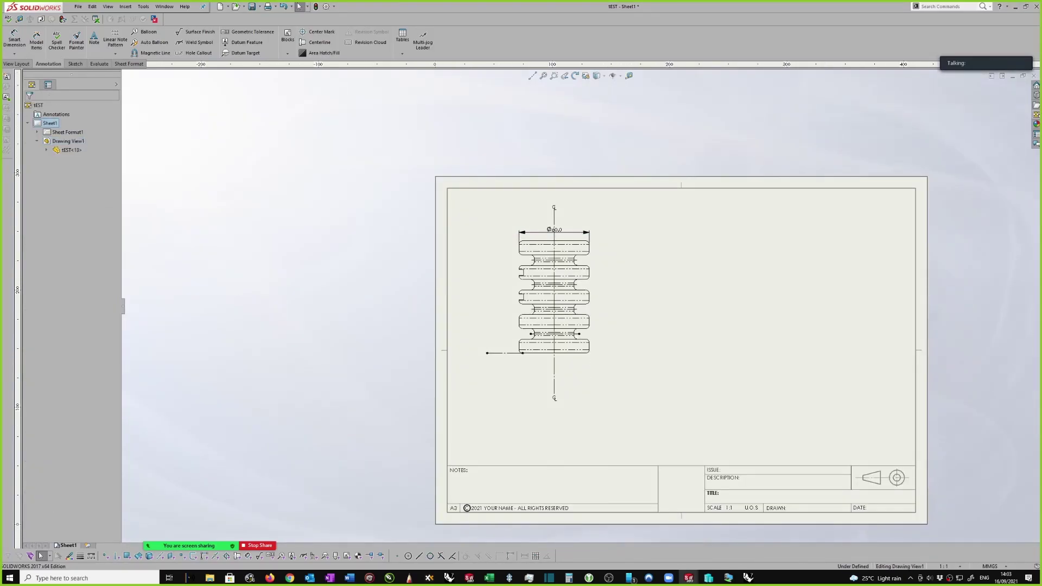
click(580, 359)
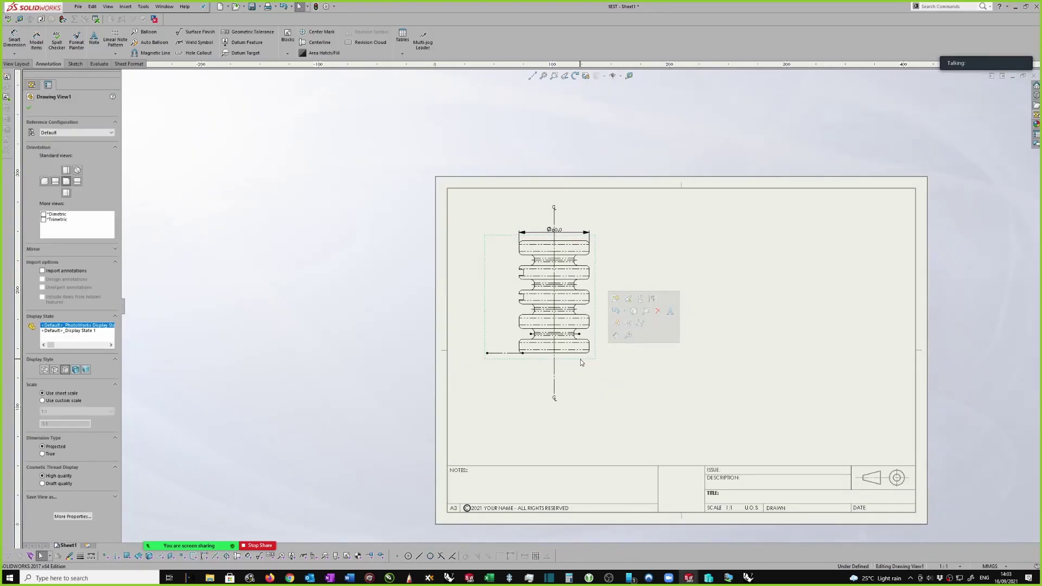
click(629, 299)
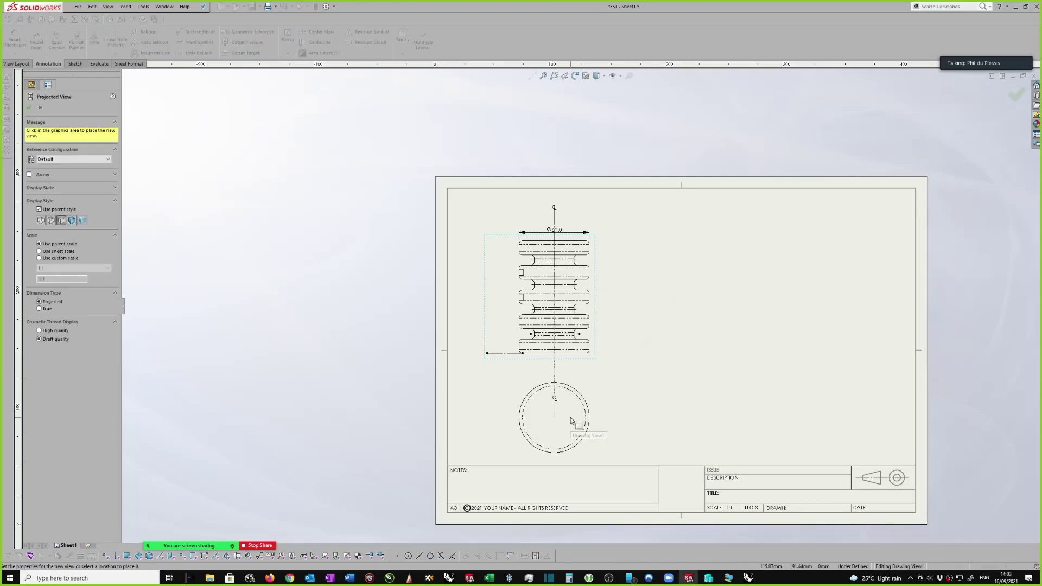
click(594, 412)
Dimension the diameter of the outer circle in the projected view, placing the leader text outside the circle's upper side
scroll(593, 412, down, 2)
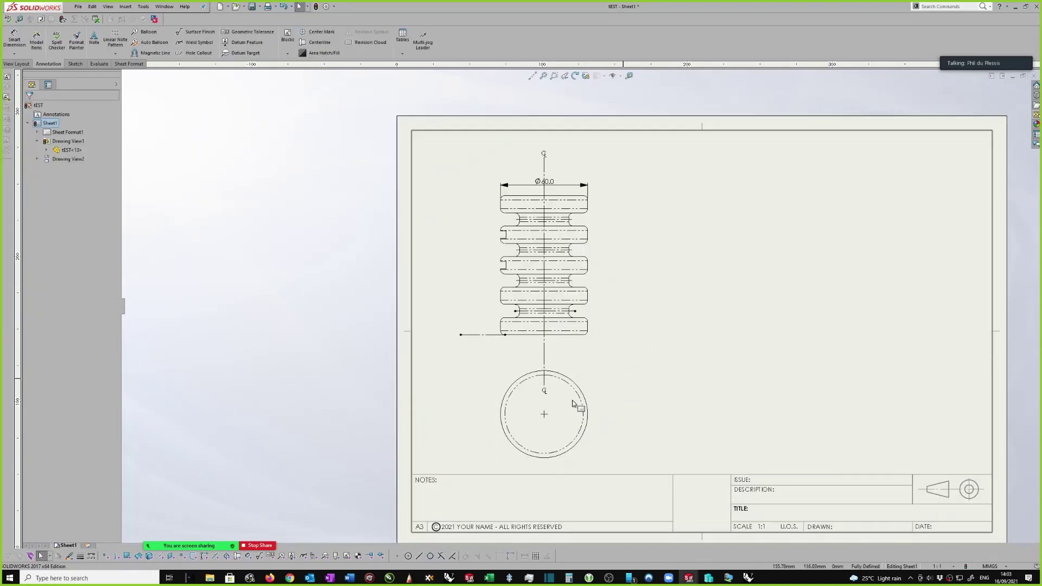
key(d)
click(583, 390)
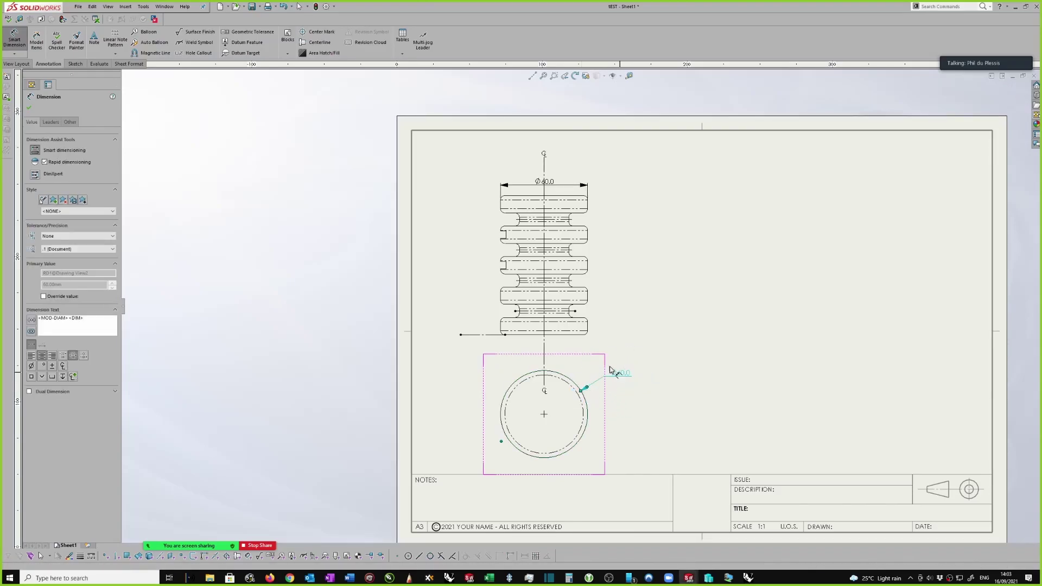
click(621, 378)
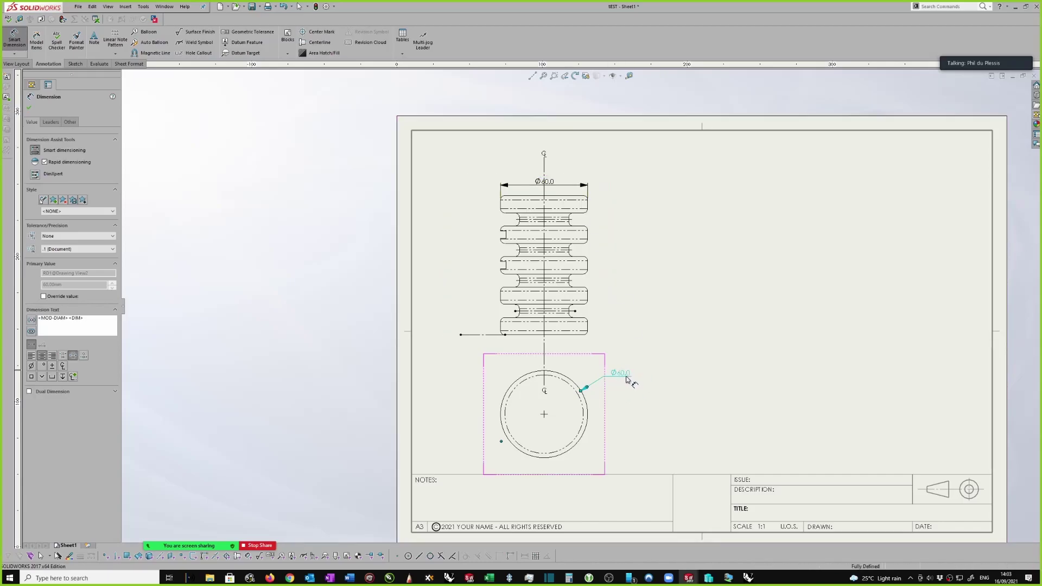
Compare the diameter dimension on the grooved view with the one on the circular view, and leave the dimension command
scroll(628, 380, down, 1)
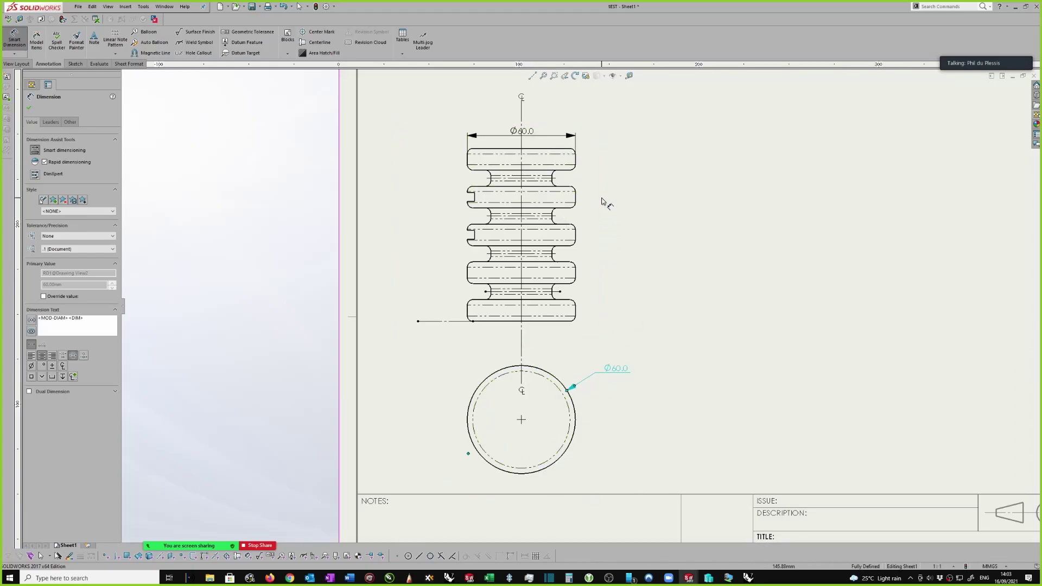
scroll(596, 195, down, 1)
scroll(461, 143, down, 1)
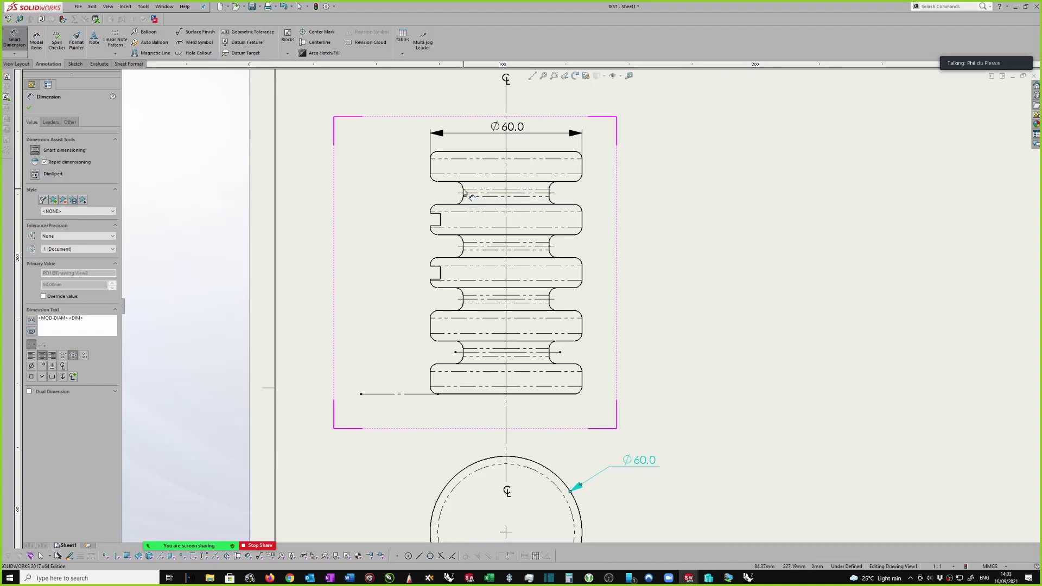
scroll(575, 198, up, 1)
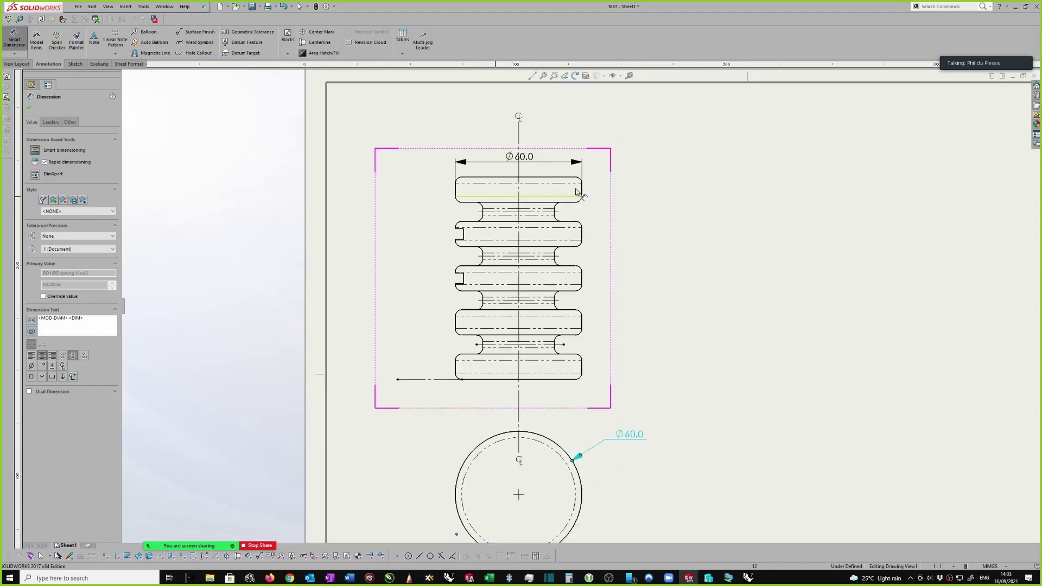
scroll(582, 217, up, 1)
scroll(595, 206, up, 2)
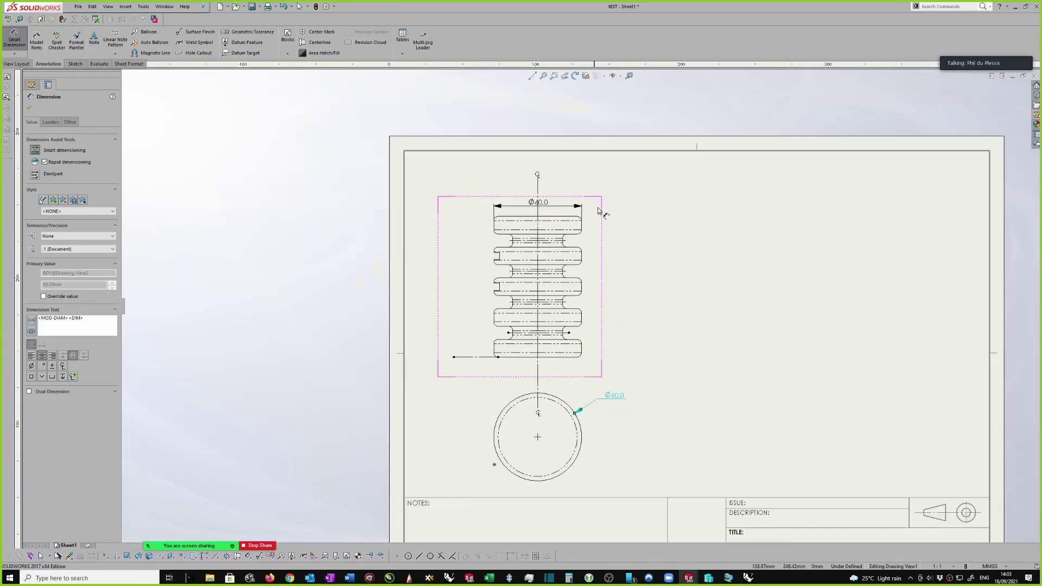
scroll(617, 213, down, 1)
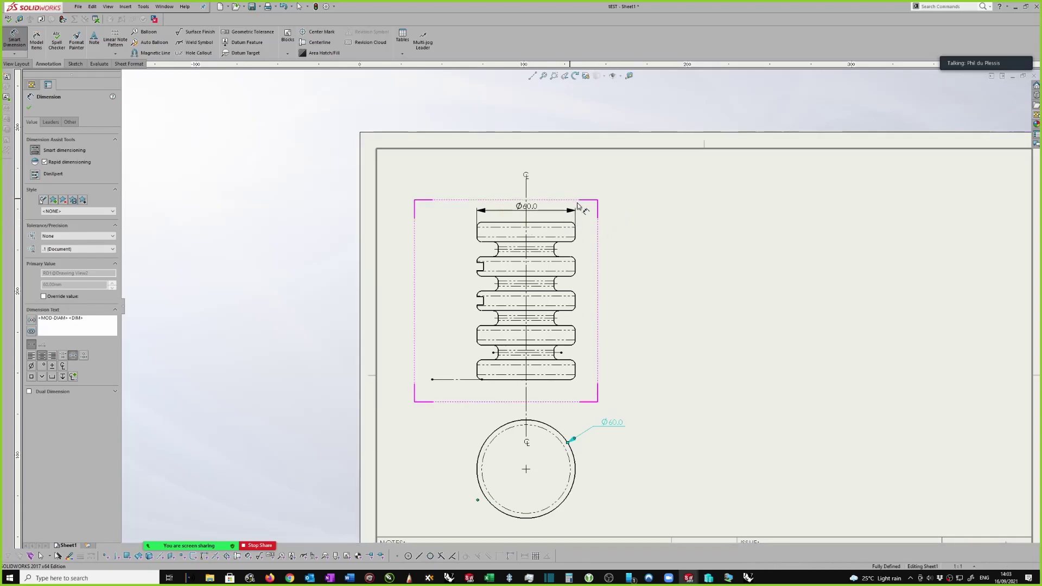
click(534, 216)
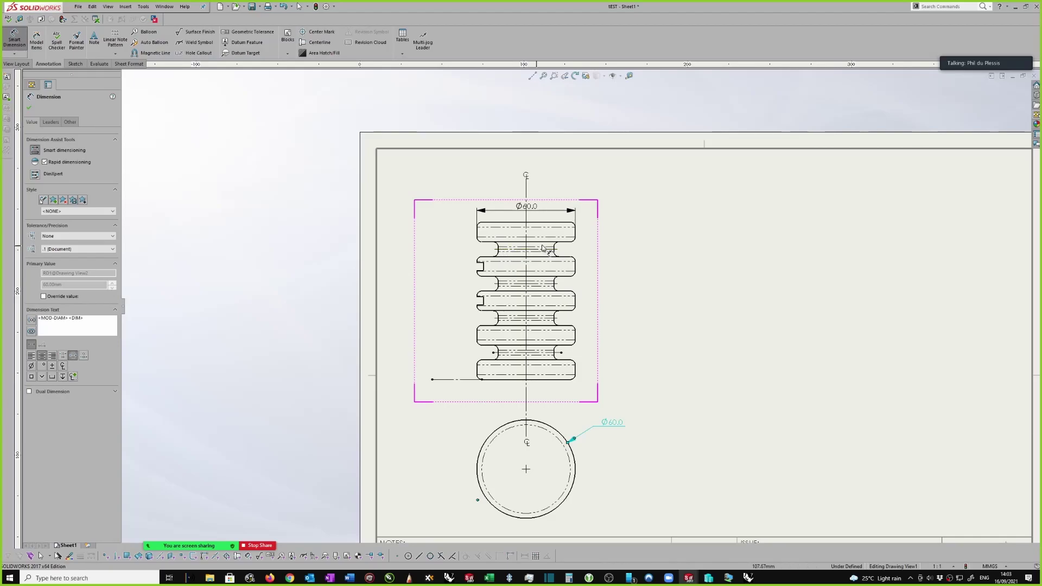
scroll(618, 309, up, 1)
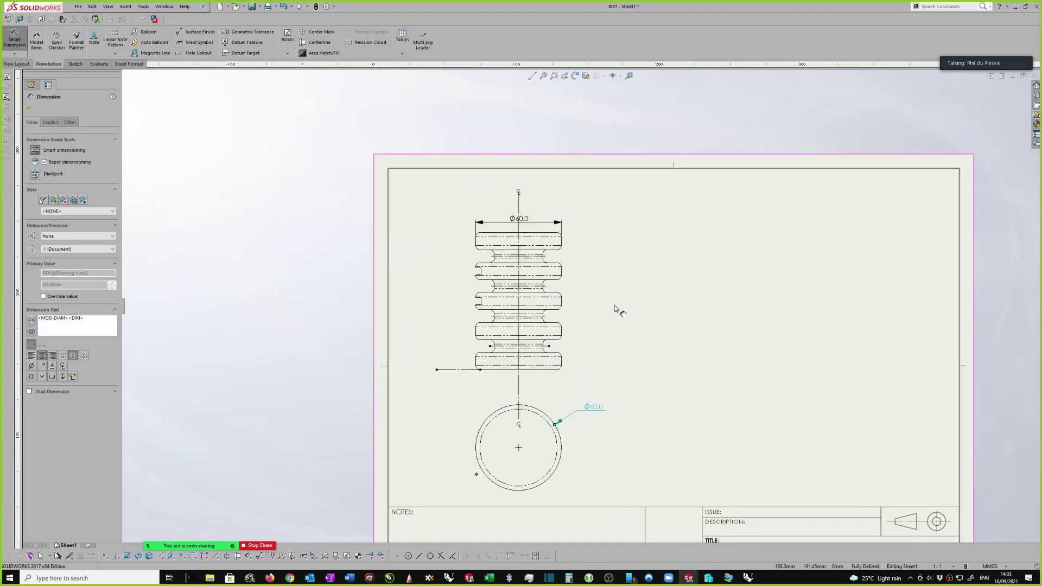
click(619, 309)
scroll(593, 260, up, 2)
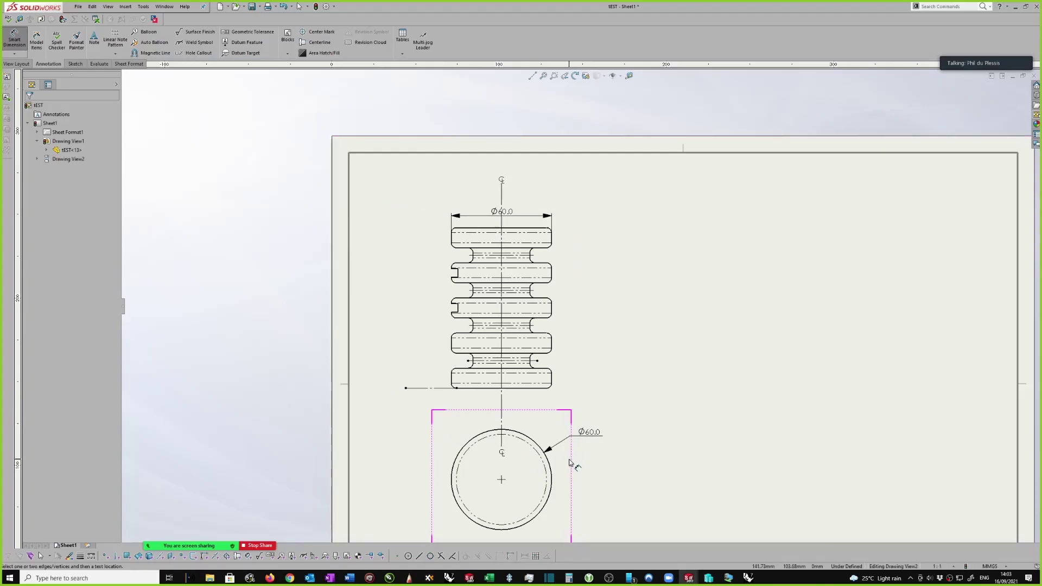
scroll(566, 478, down, 2)
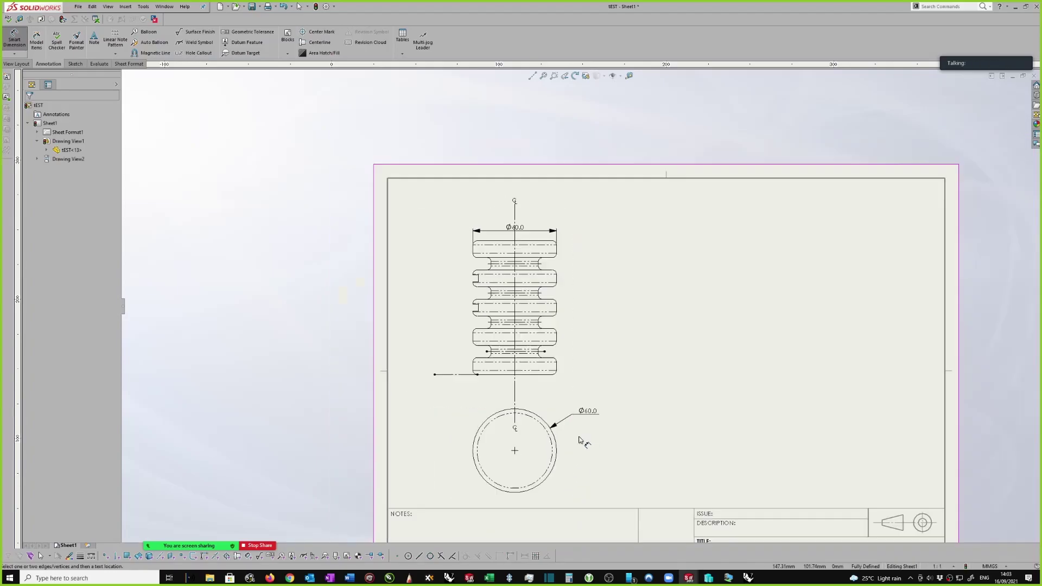
key(Escape)
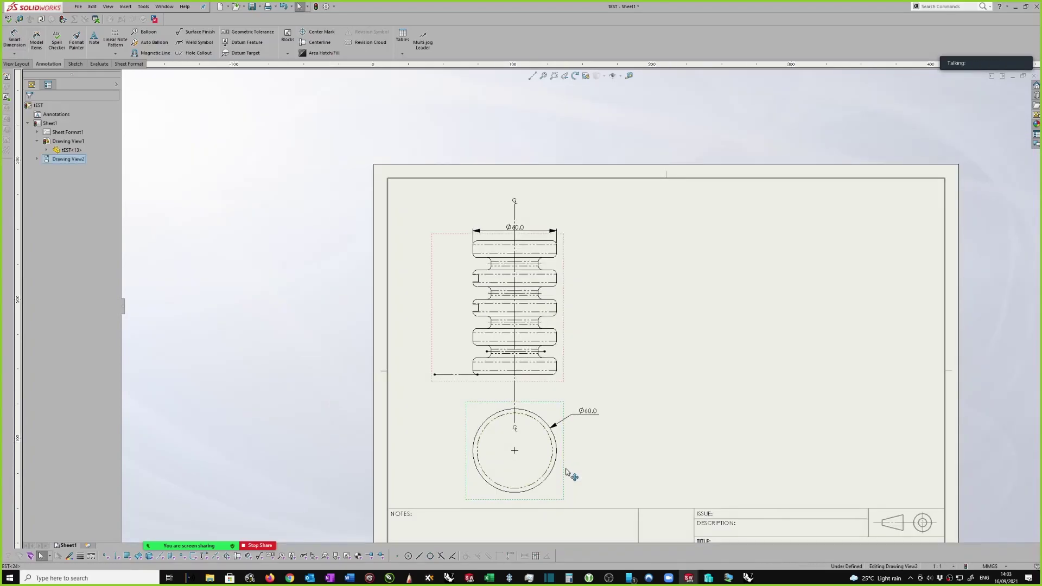
Move the circular view slightly lower and reposition the vertical centerline's lower end and its symbol in the gap between the views
click(566, 450)
drag(565, 450, 521, 439)
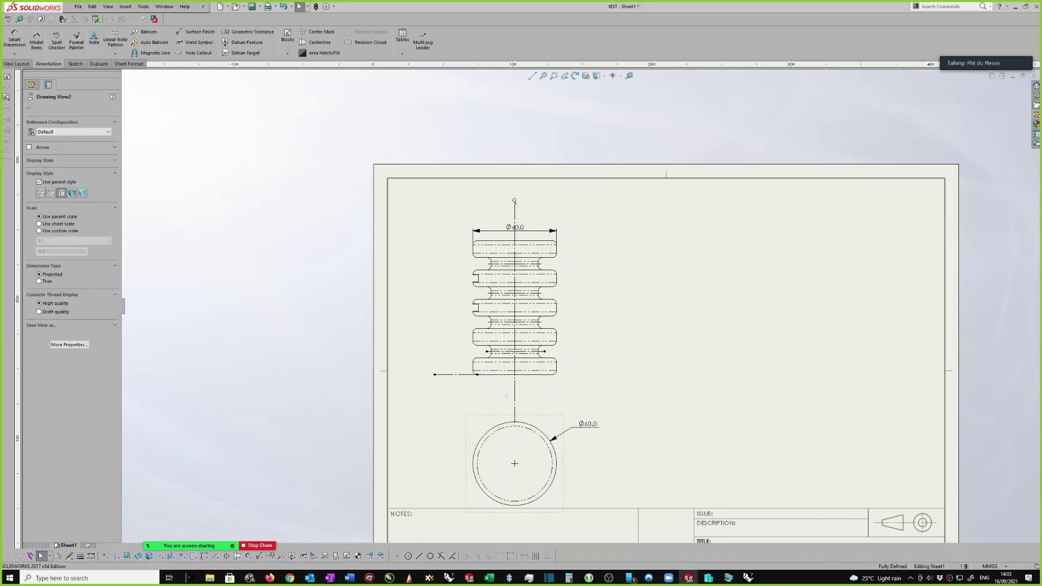
click(94, 38)
scroll(513, 404, up, 1)
key(Escape)
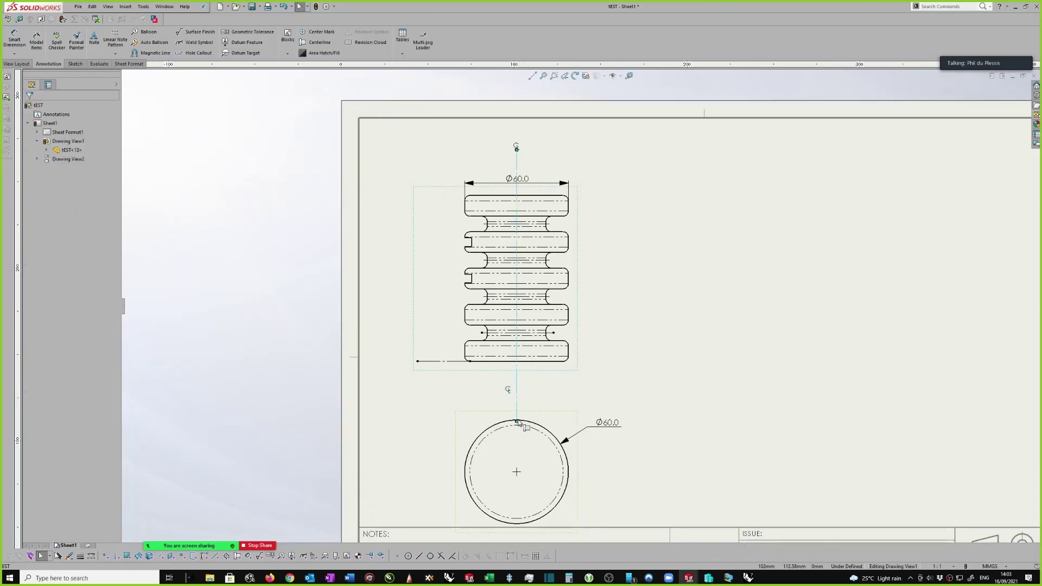
drag(509, 392, 517, 397)
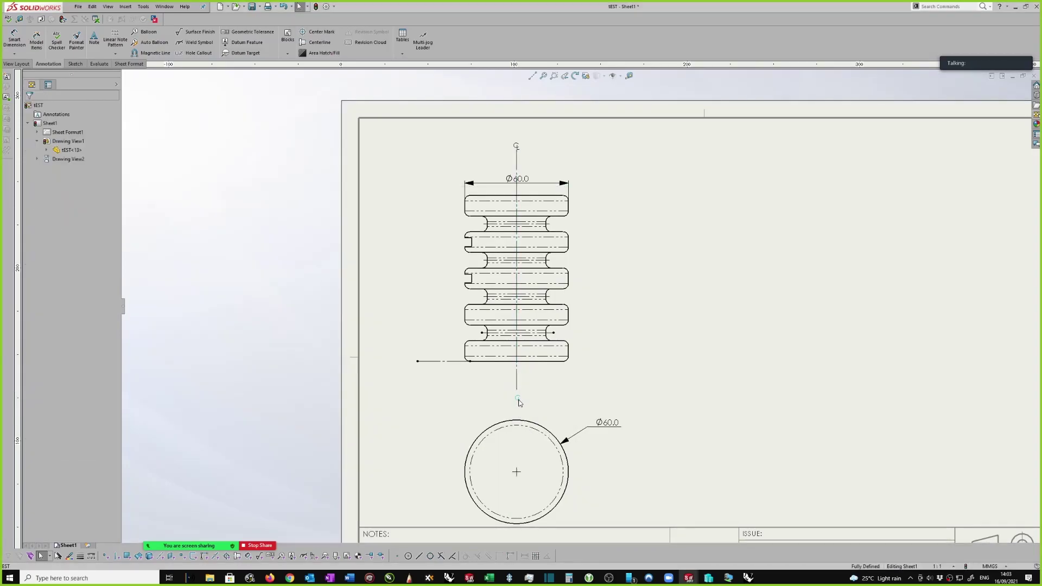
scroll(537, 249, down, 1)
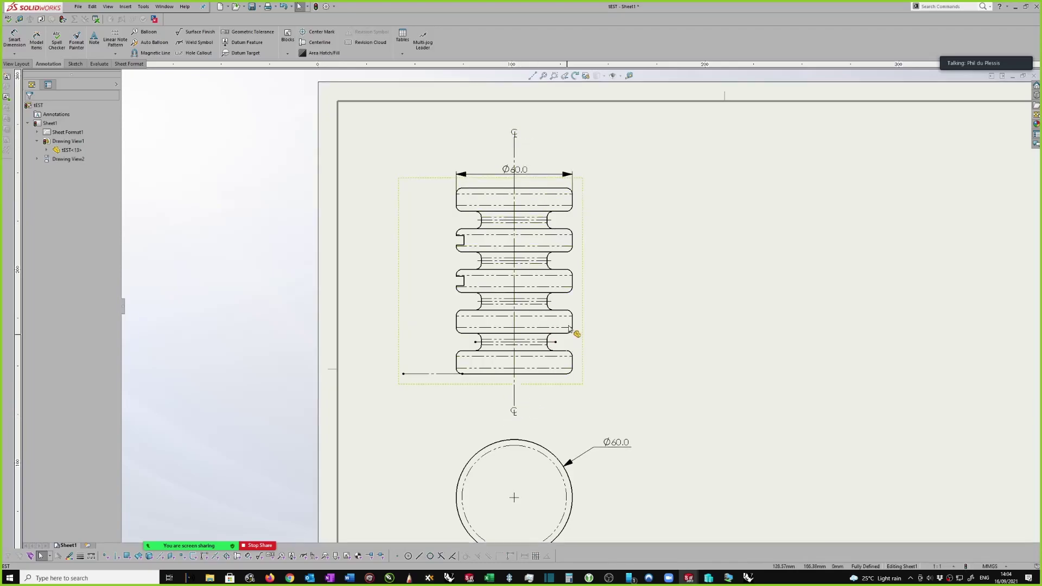
scroll(562, 301, down, 2)
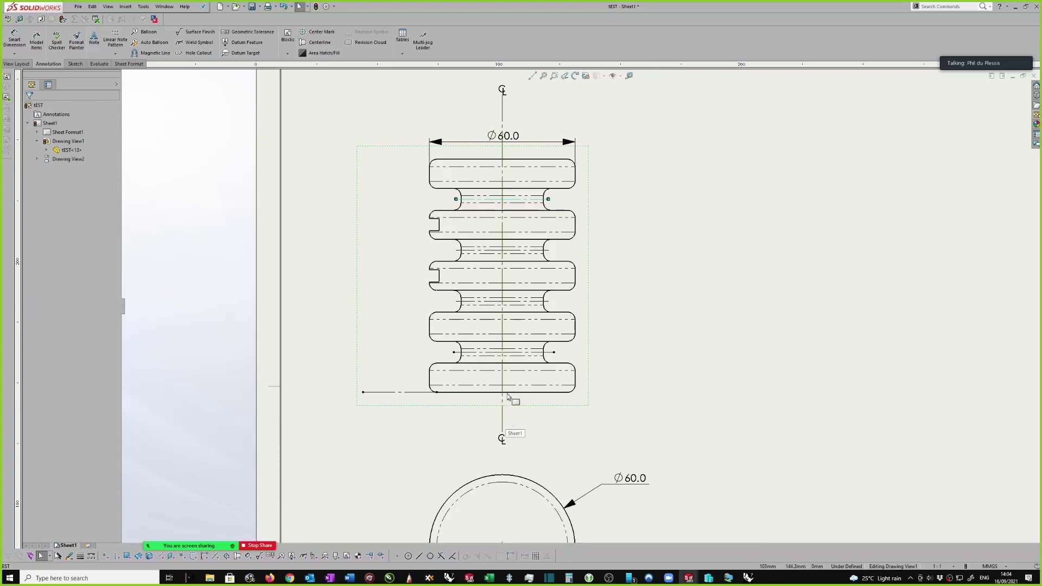
scroll(586, 298, up, 2)
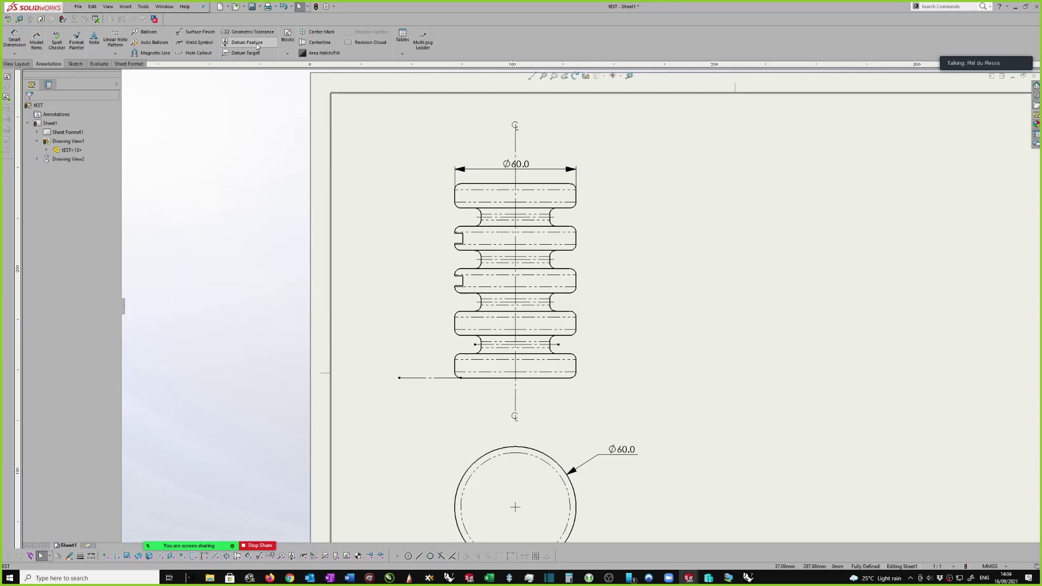
click(320, 42)
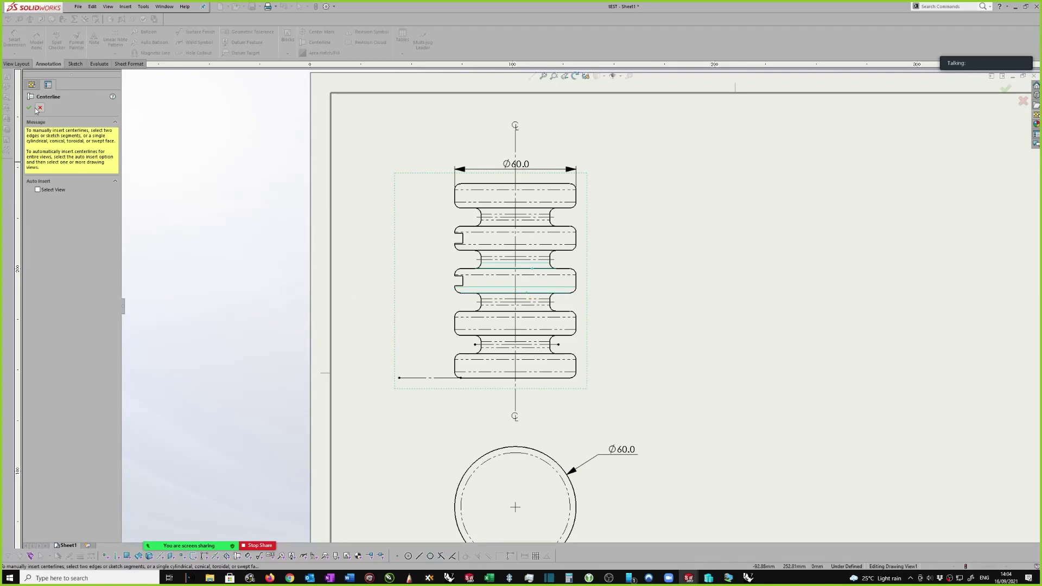
key(Escape)
Sketch a horizontal construction centerline across the middle rib of the grooved view, extending past both sides of the part
scroll(569, 298, down, 1)
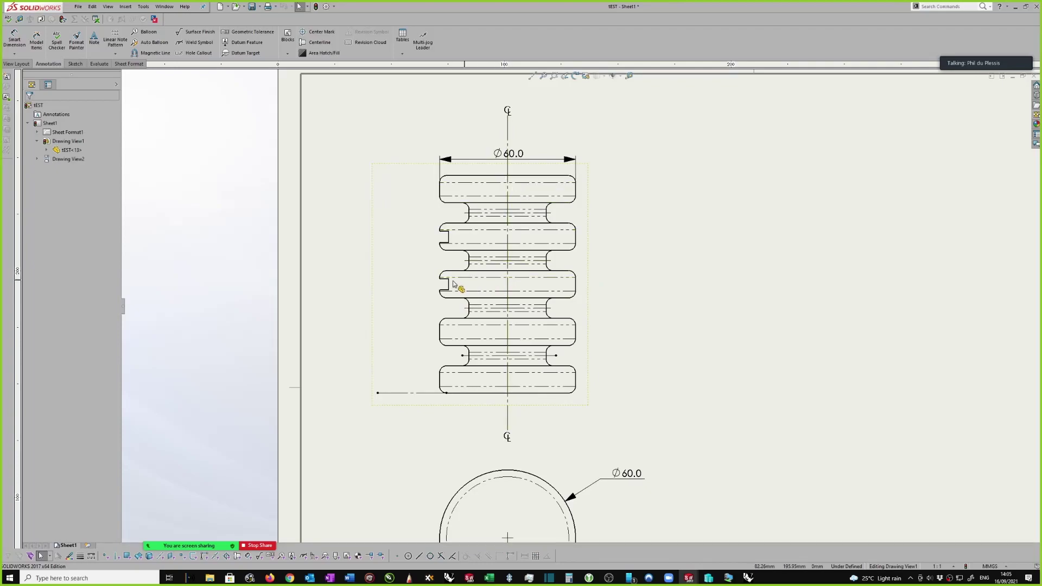
key(s)
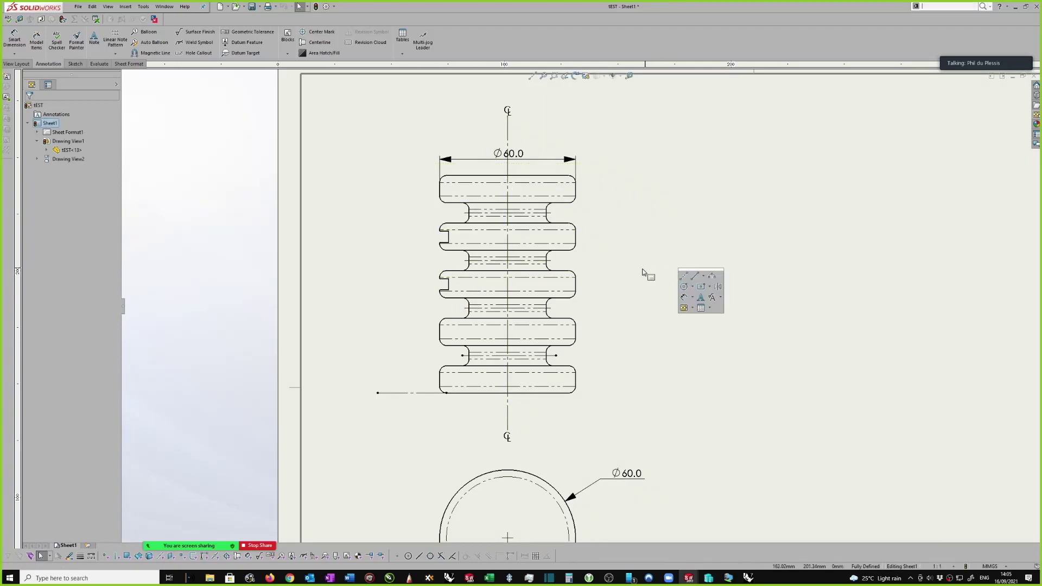
click(687, 277)
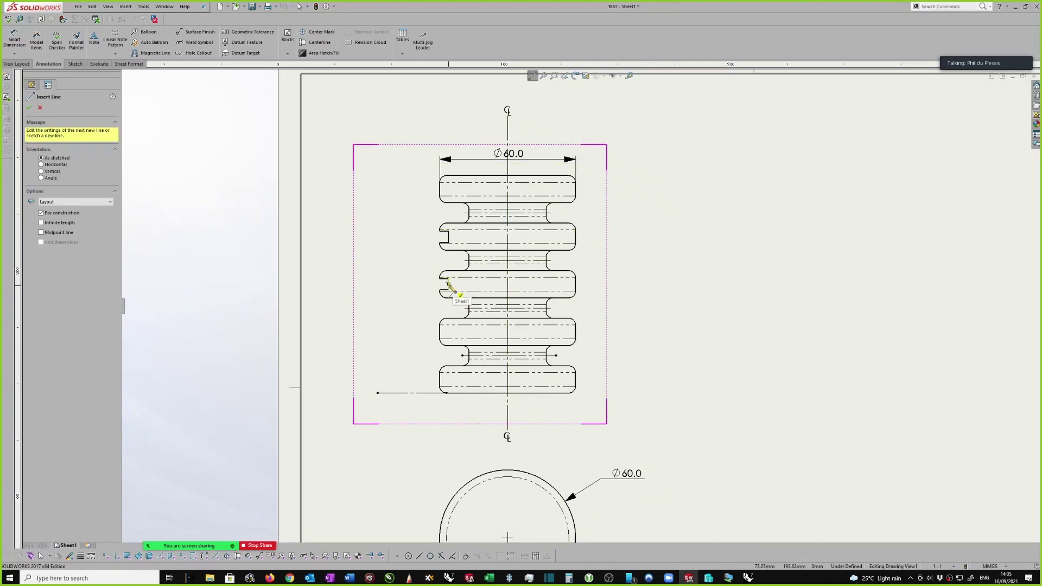
click(393, 284)
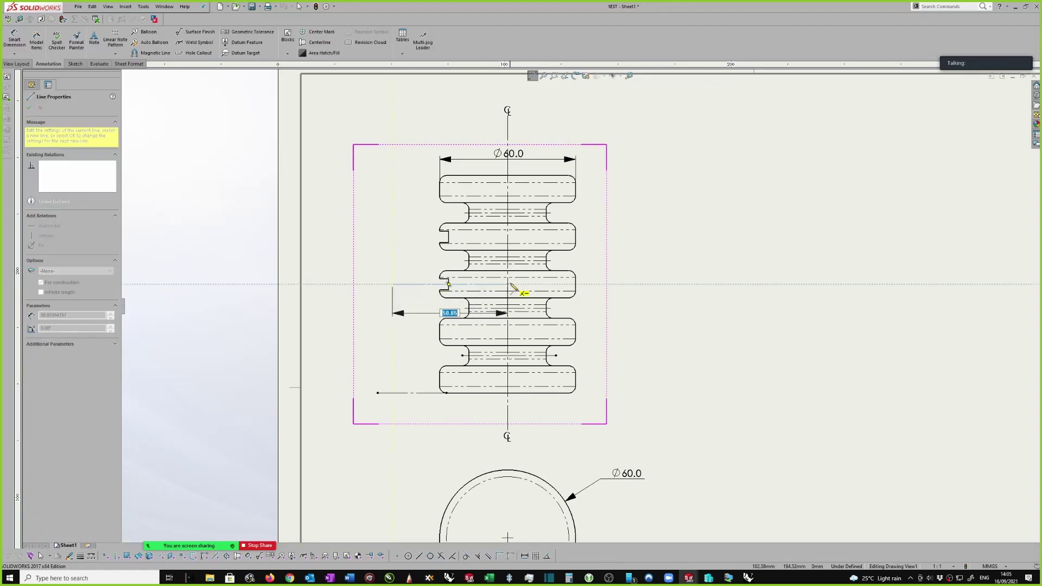
click(624, 285)
key(Escape)
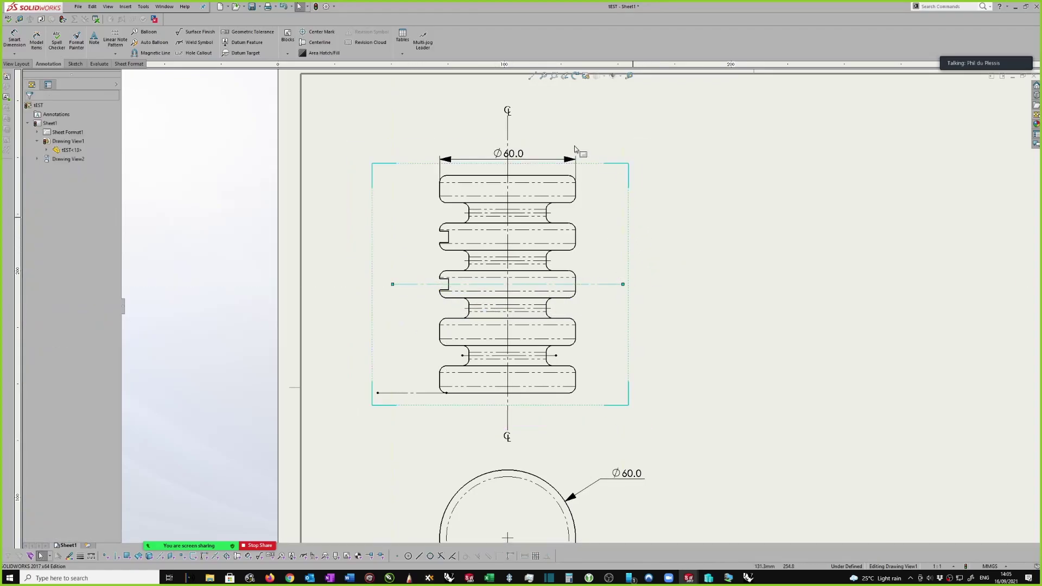
Copy the upper centerline symbol and place the copy at the right end of the horizontal centerline
click(508, 110)
click(642, 286)
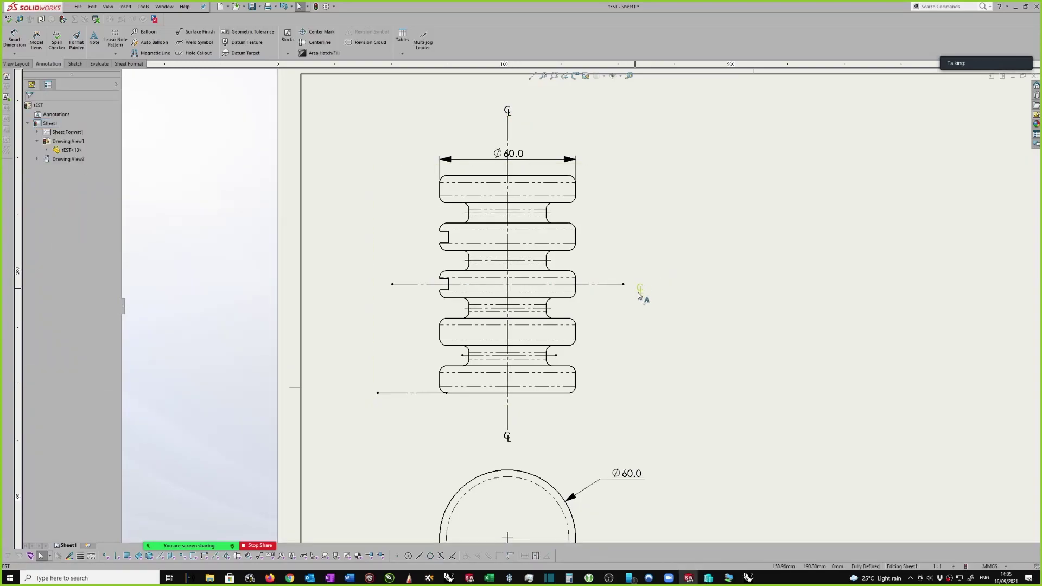
click(636, 291)
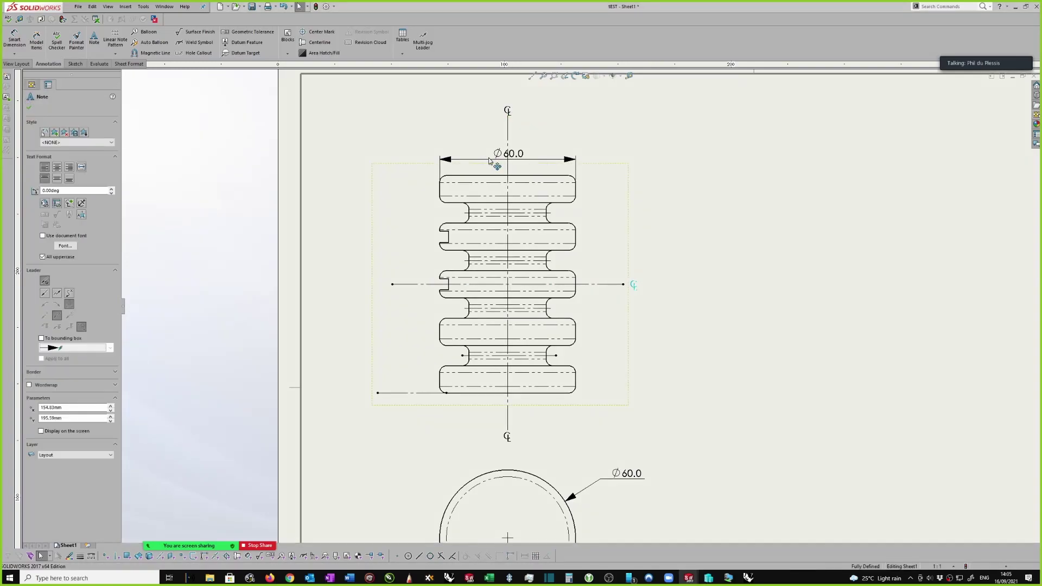
click(554, 214)
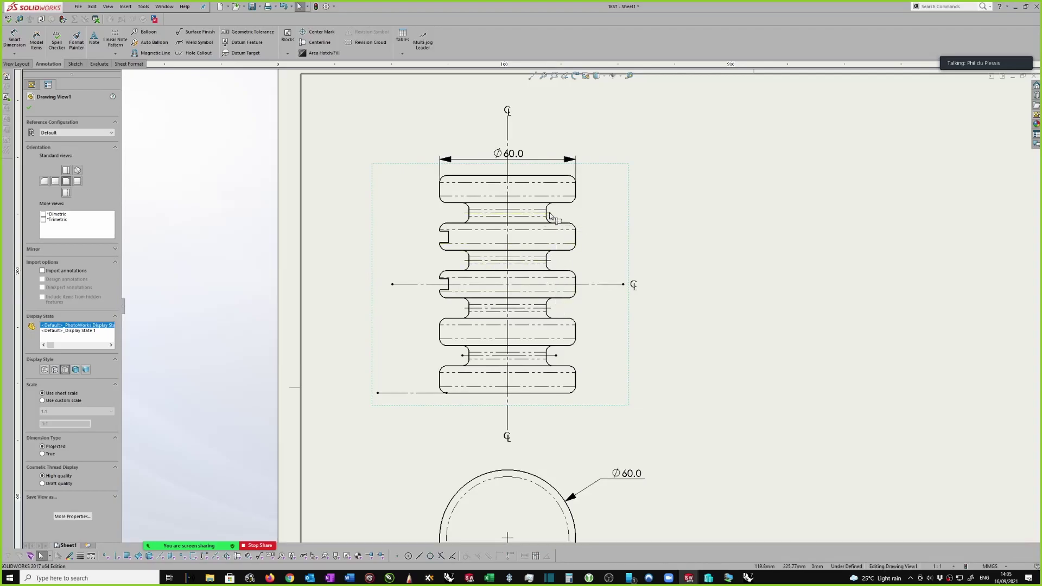
click(686, 246)
key(ctrl+s)
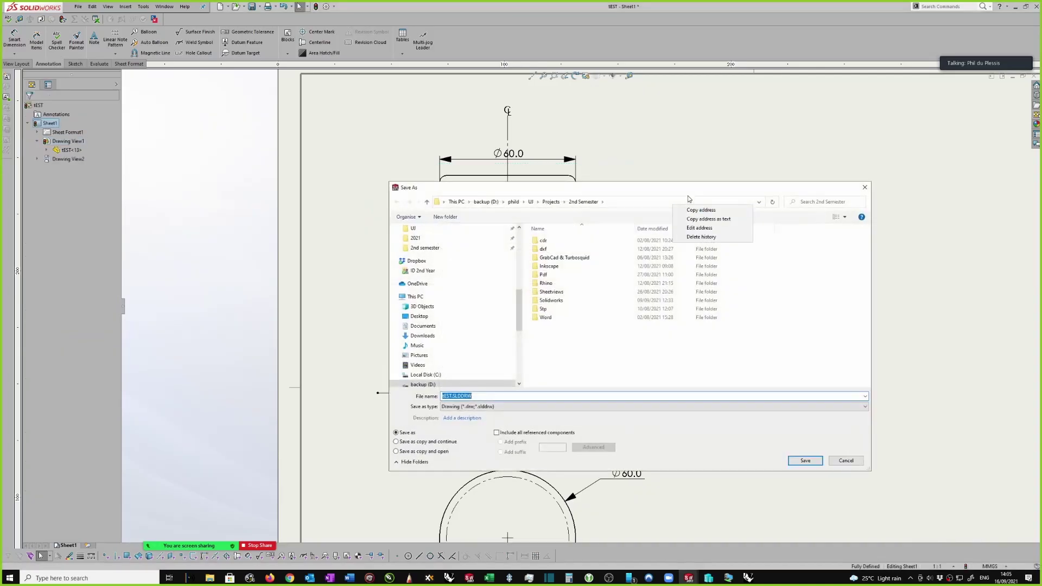
key(Escape)
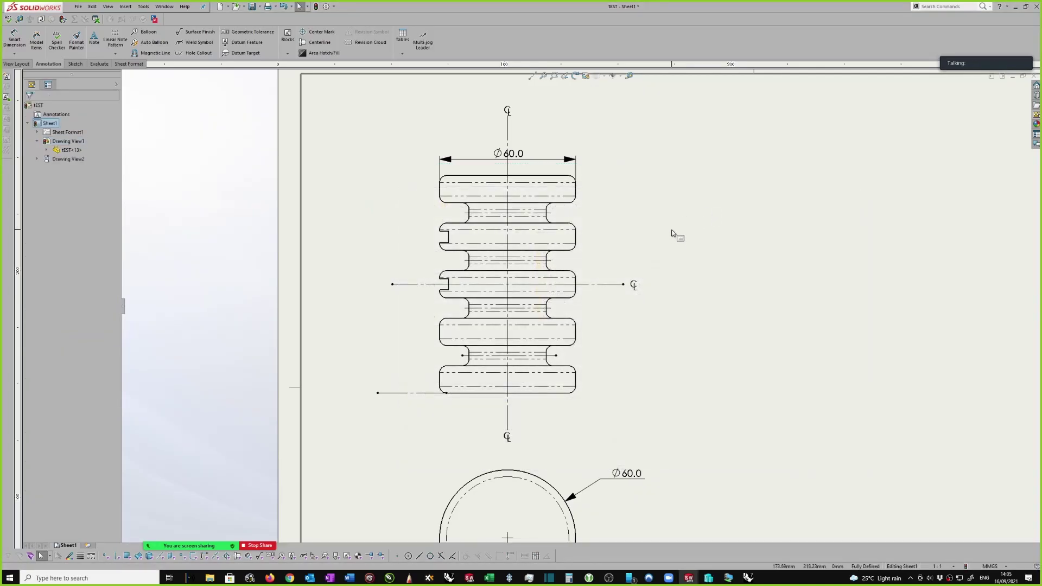
Dimension the spacing between the centerlines of the first and second grooves, placing it to the right of the part
right_drag(674, 233, 668, 191)
click(551, 214)
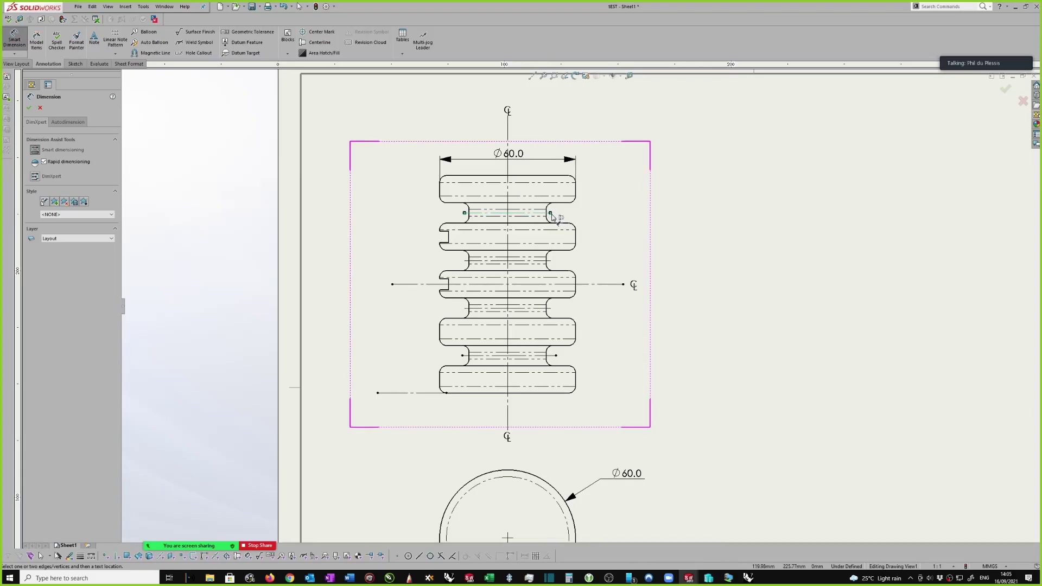
click(549, 264)
click(613, 236)
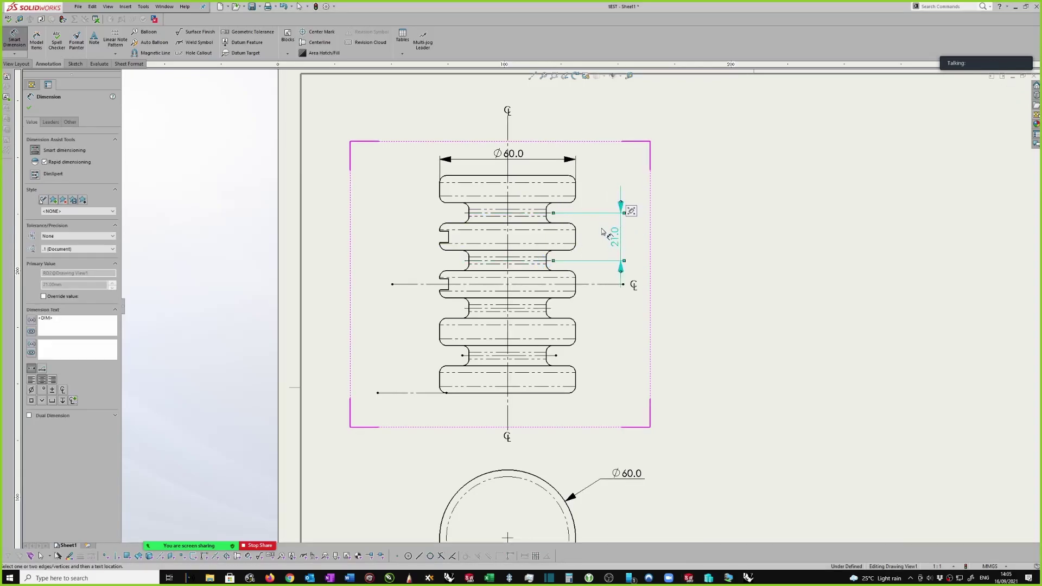
Try dimensioning the distance between the upper edges of the second and third ribs, and remove that dimension again
click(564, 226)
click(566, 269)
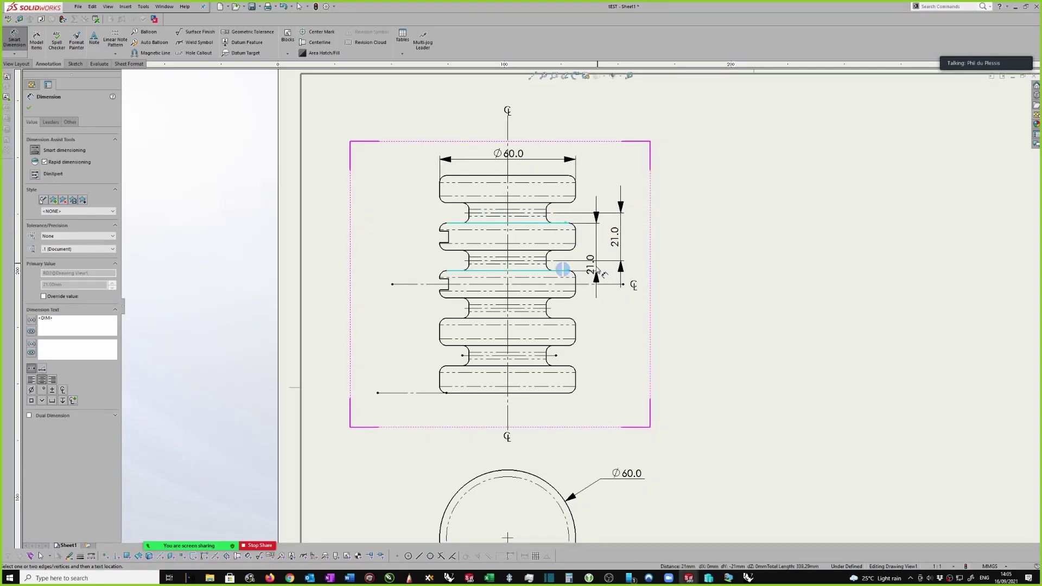
click(649, 266)
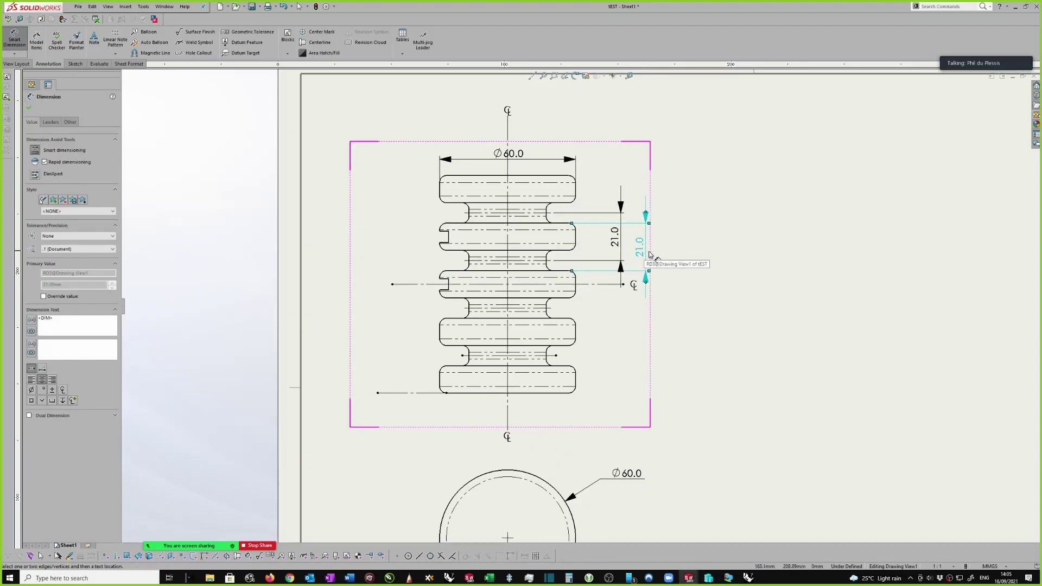
scroll(649, 254, down, 3)
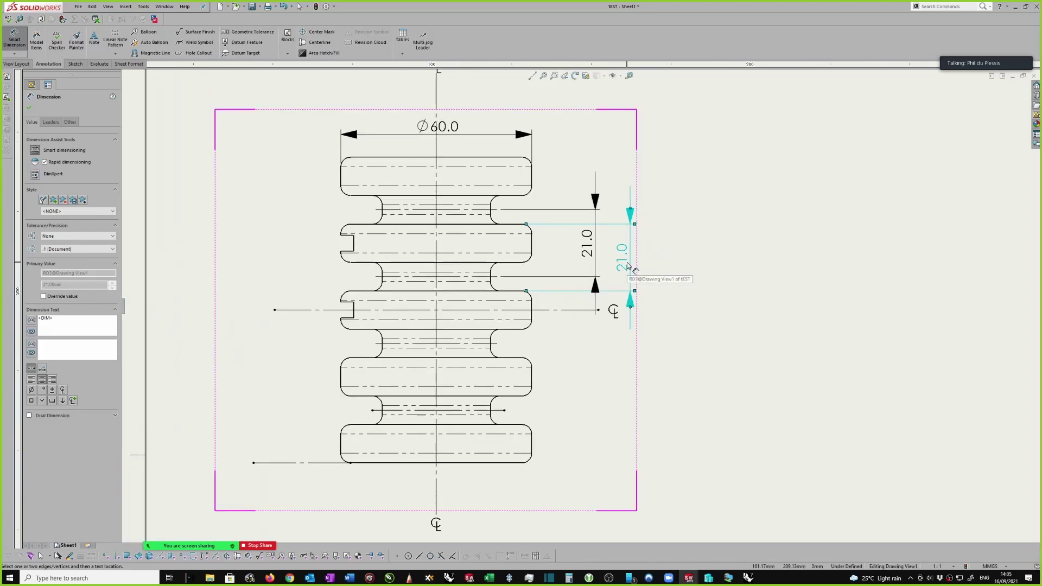
key(Escape)
Add the prefix PITCH to the groove spacing dimension and move its text above the arrows
click(594, 259)
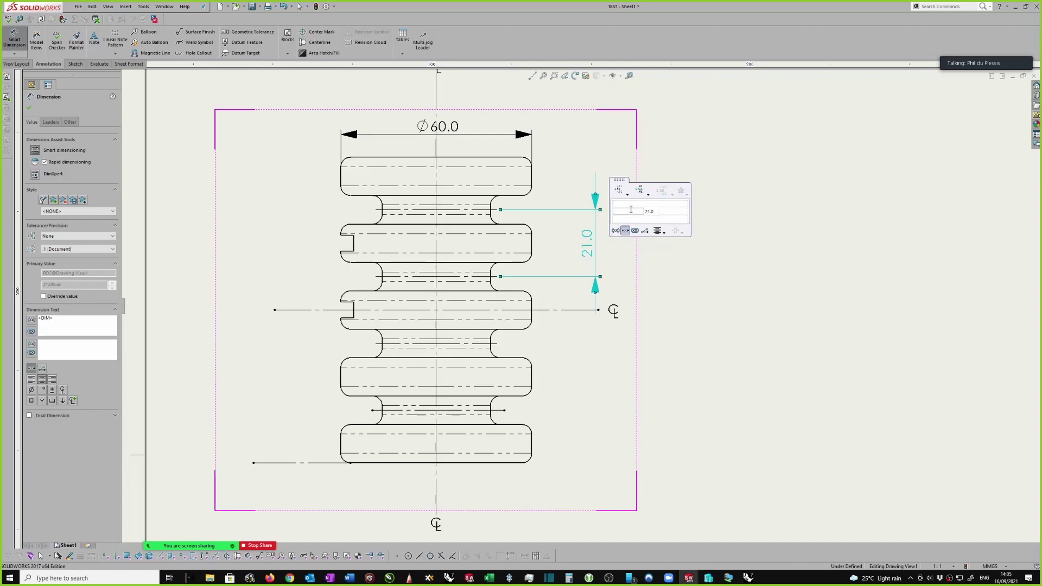
text(PITCH)
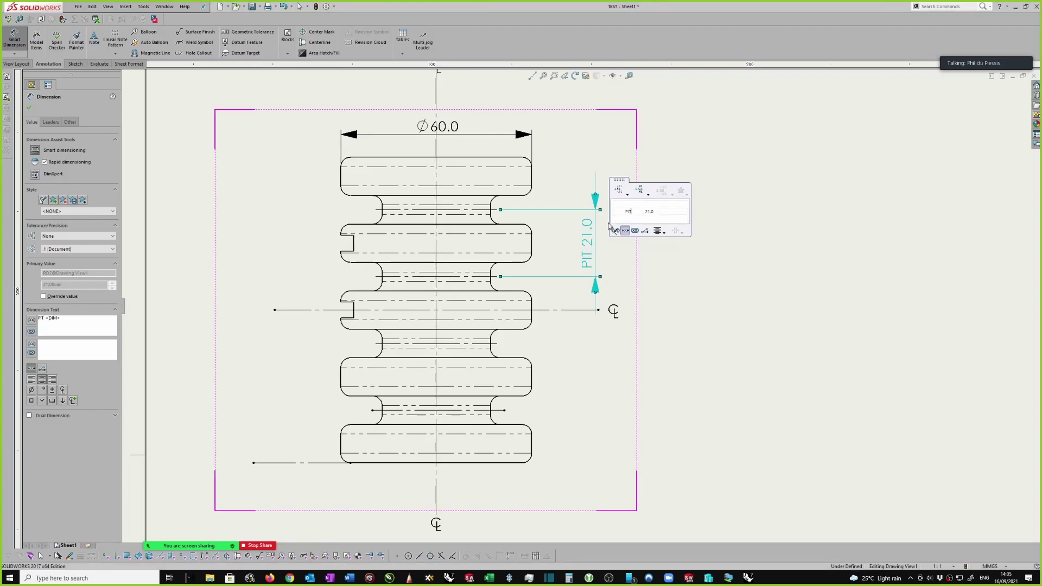
click(697, 298)
drag(580, 242, 599, 142)
Dimension the width of the first groove between the facing edges of the upper two ribs, placing it left of the part
scroll(503, 189, up, 1)
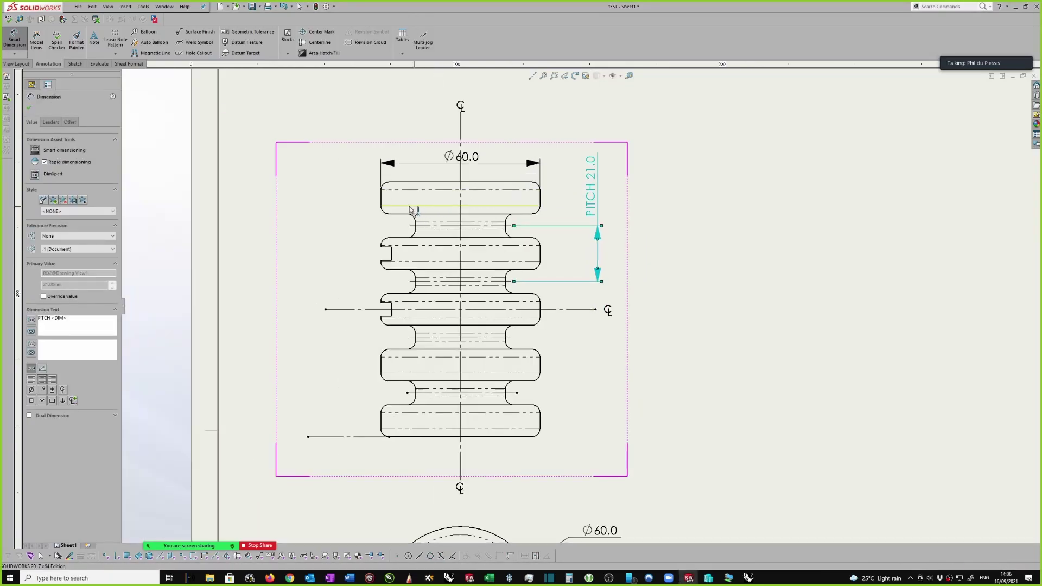
scroll(592, 217, up, 1)
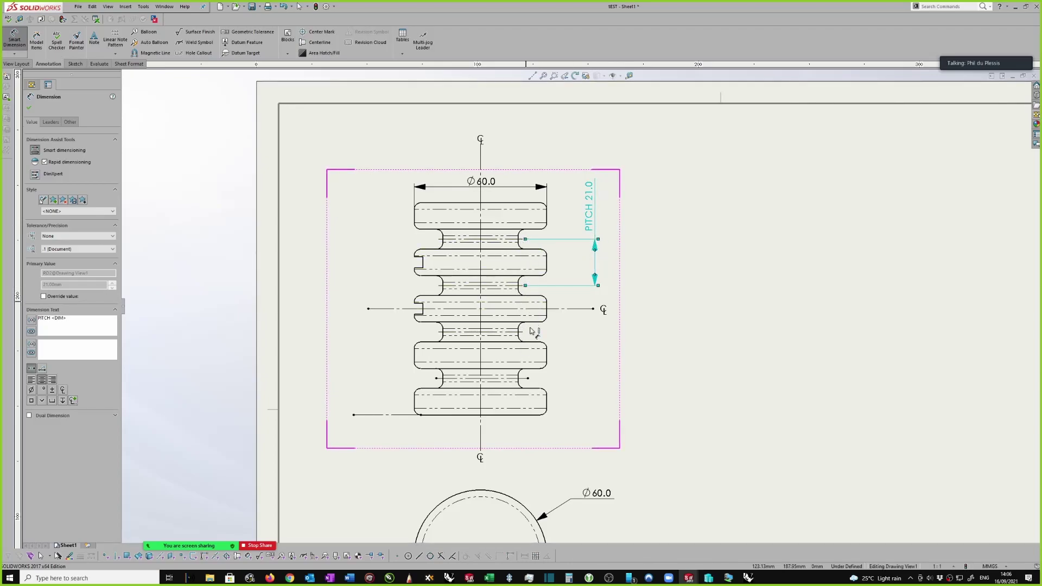
scroll(651, 245, down, 2)
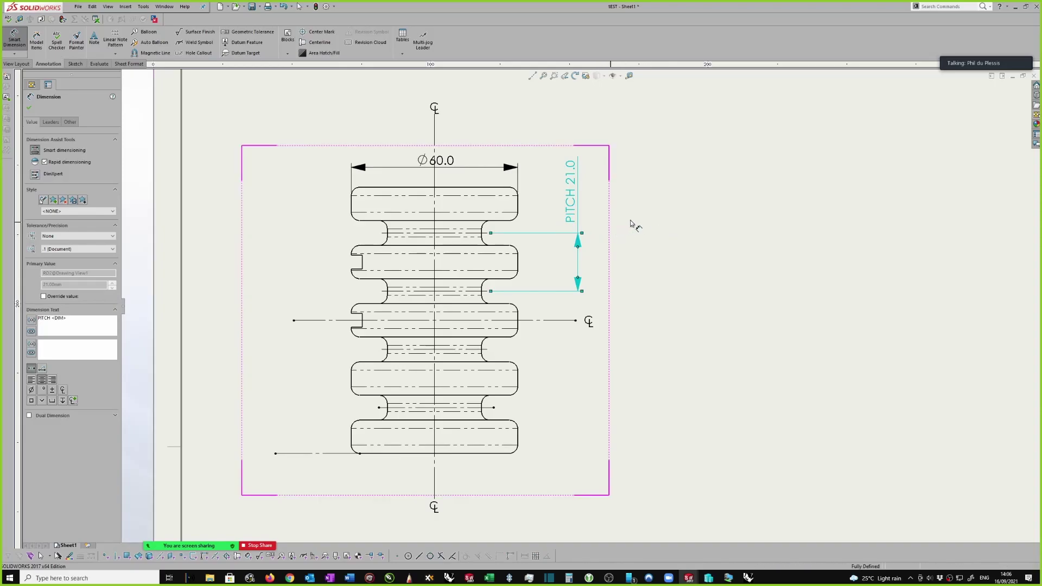
scroll(586, 228, down, 2)
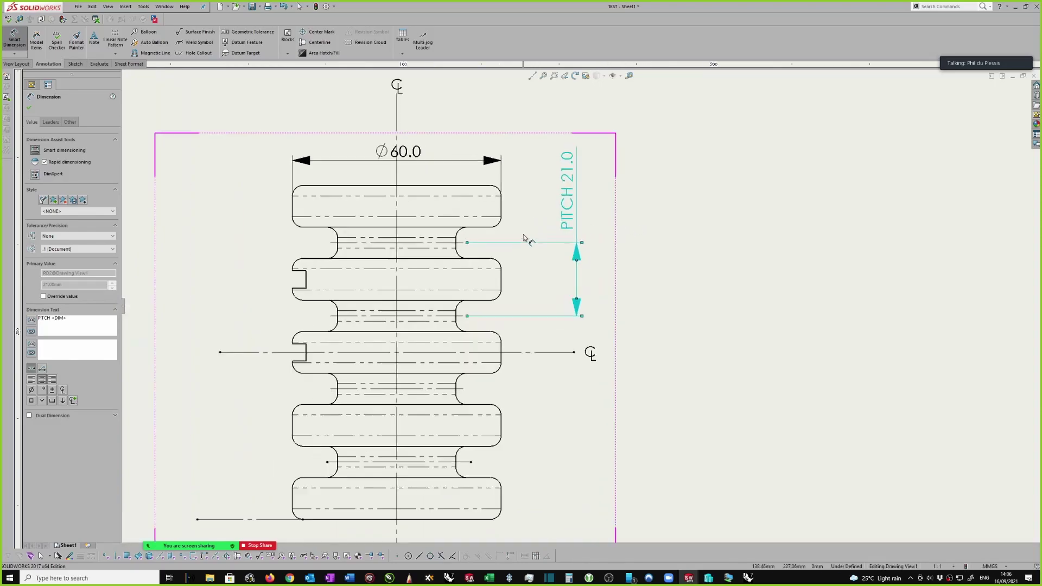
click(311, 229)
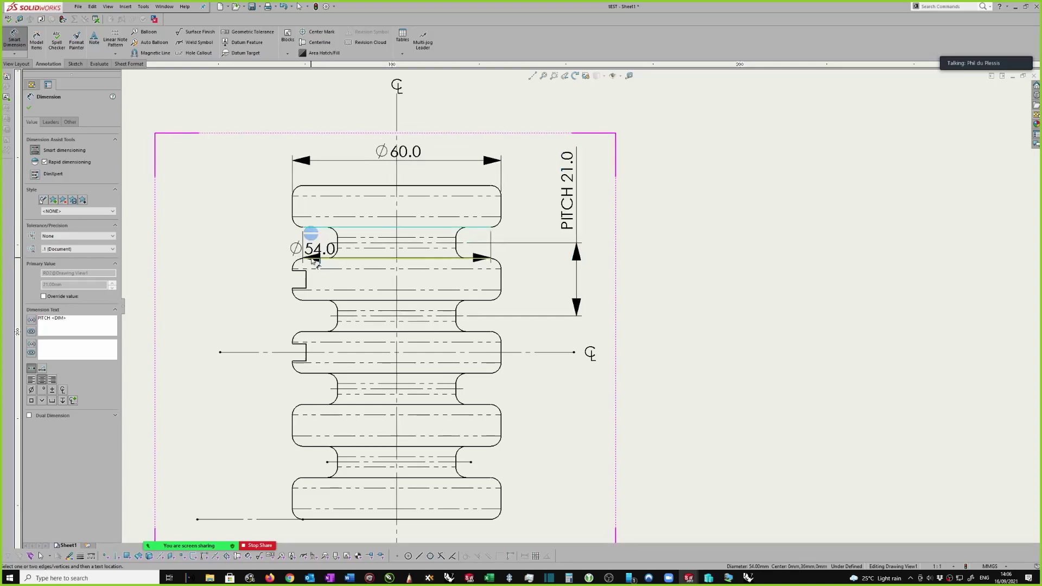
click(313, 258)
click(220, 242)
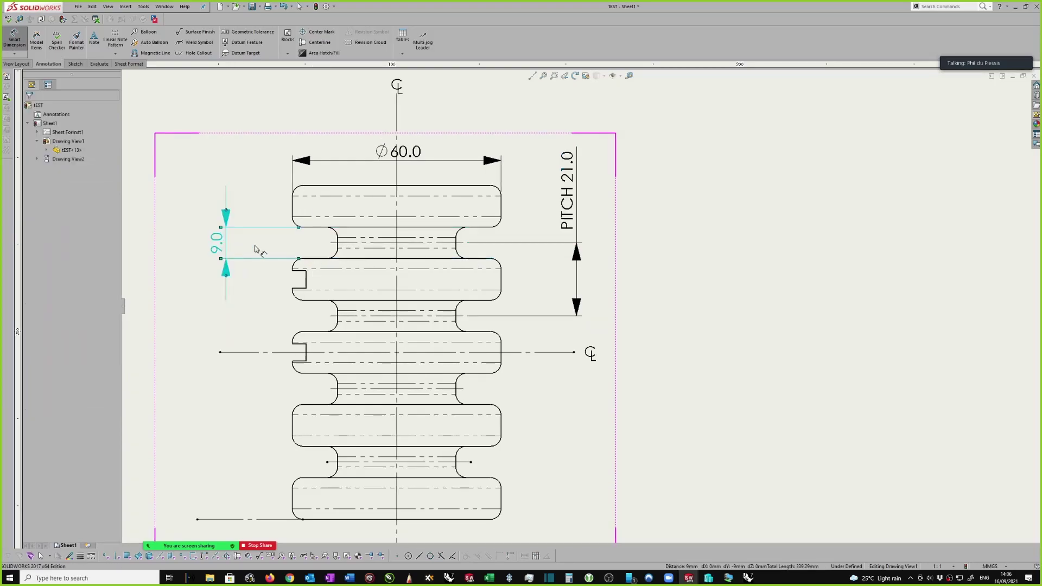
Dimension the radii of the upper and lower fillets at the left side of the first groove, and leave the dimension command
click(337, 232)
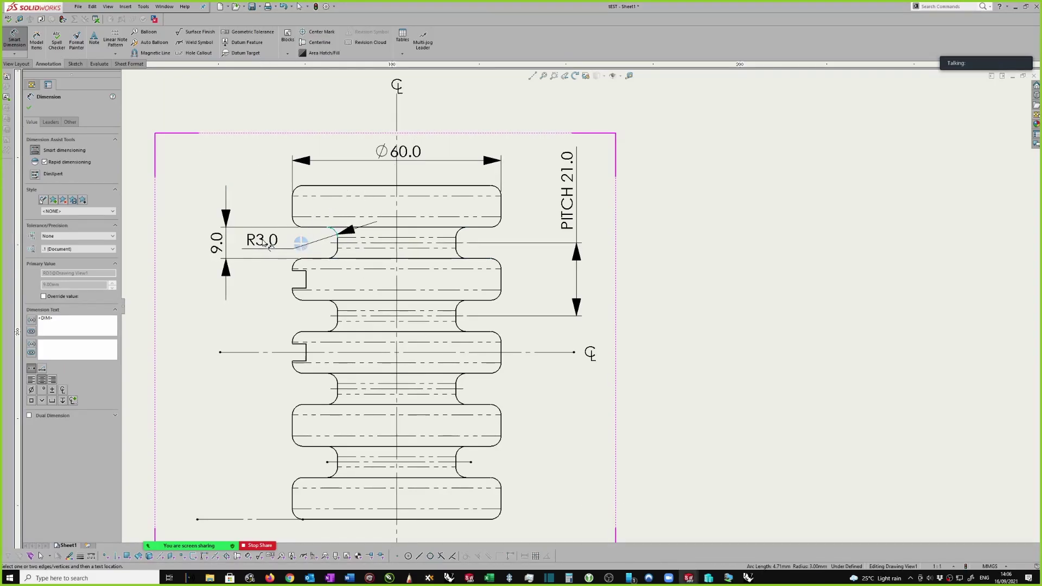
click(265, 242)
click(336, 253)
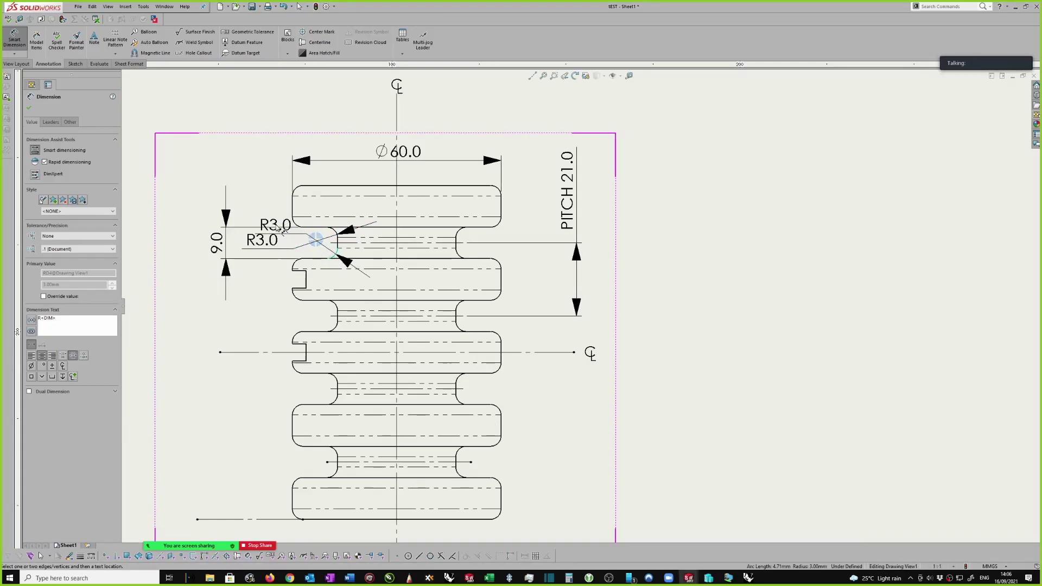
click(263, 219)
key(Escape)
Move the lower fillet's radius text up and left, above the other radius text, and set its arrow display to Inside
mouse_move(274, 240)
mouse_down()
mouse_move(265, 243)
mouse_move(266, 217)
mouse_move(250, 213)
mouse_up()
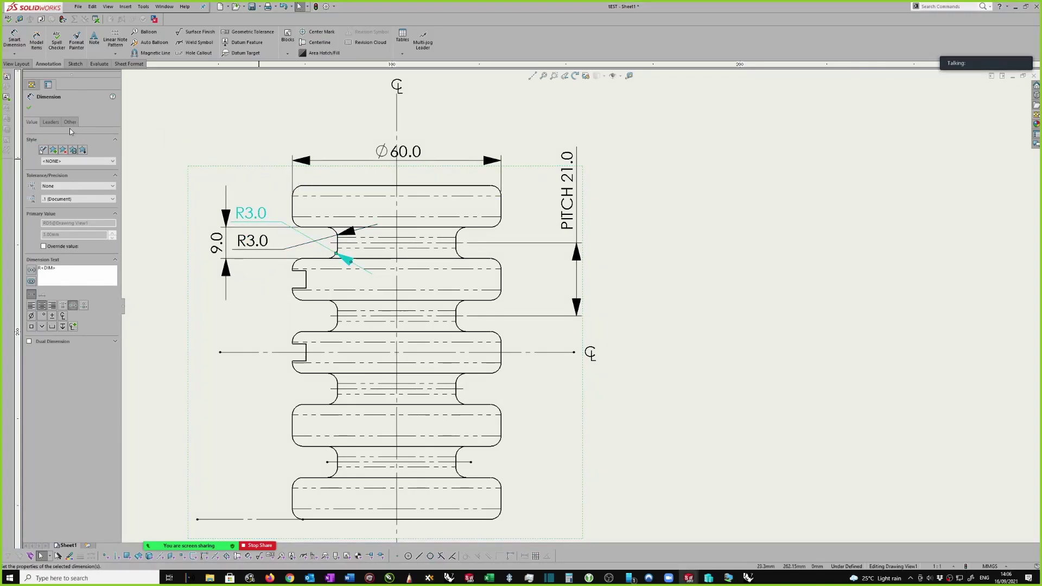
click(50, 122)
click(58, 150)
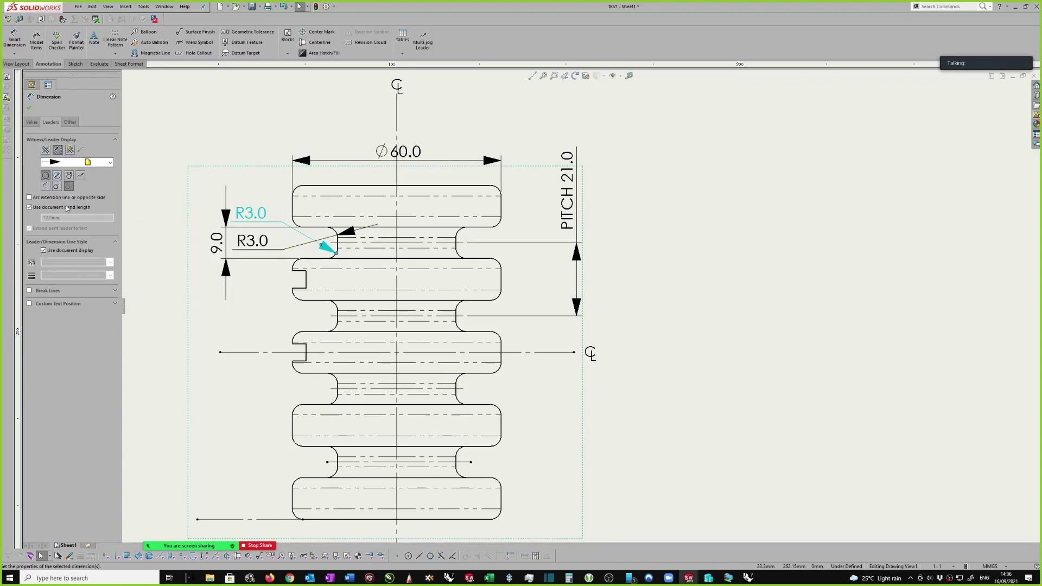
Set the upper fillet's radius arrow to Inside and move its text left, close to the groove width dimension
click(264, 260)
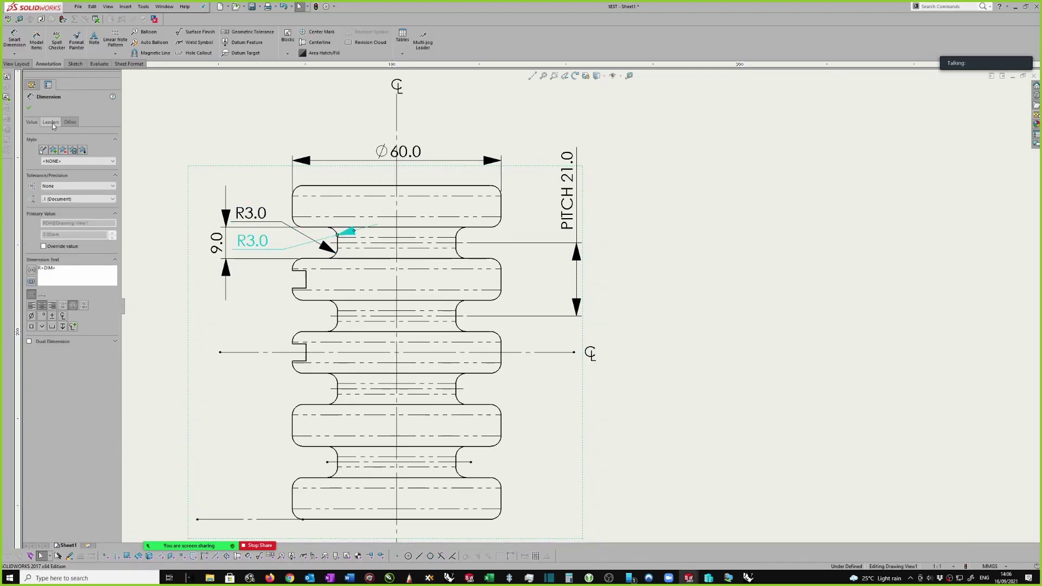
click(51, 123)
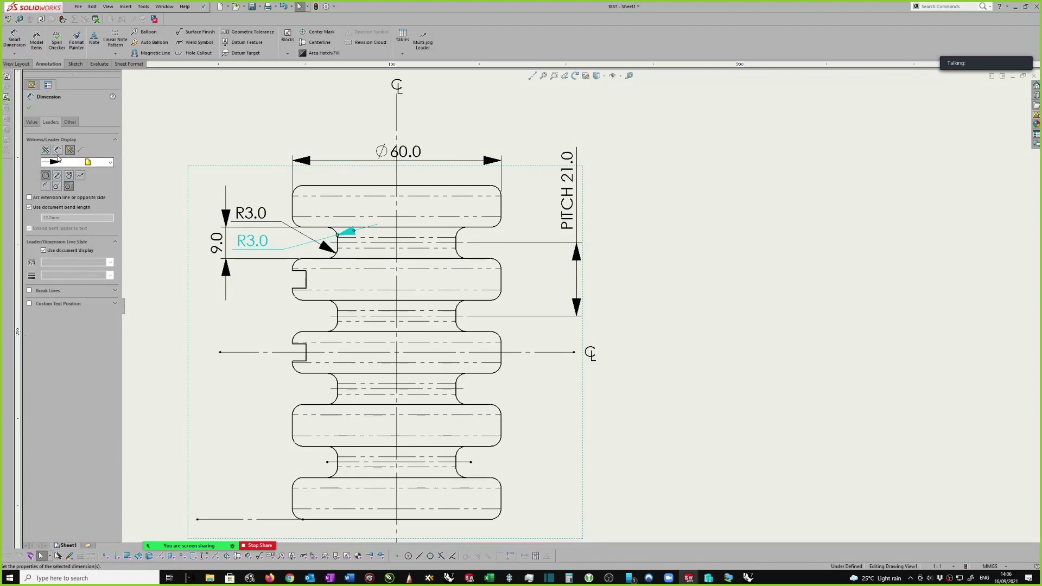
key(Escape)
drag(258, 247, 242, 249)
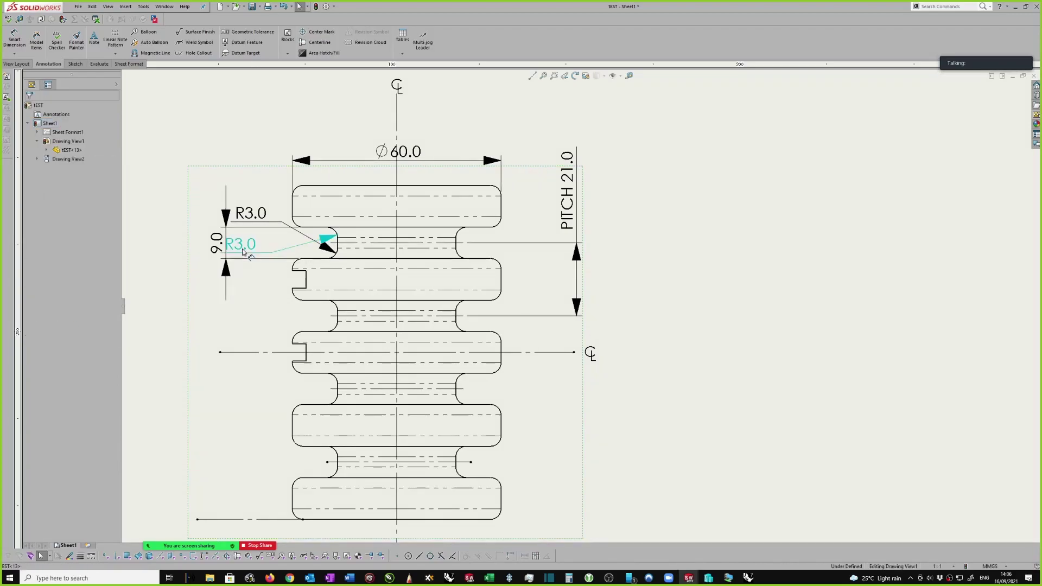
click(243, 249)
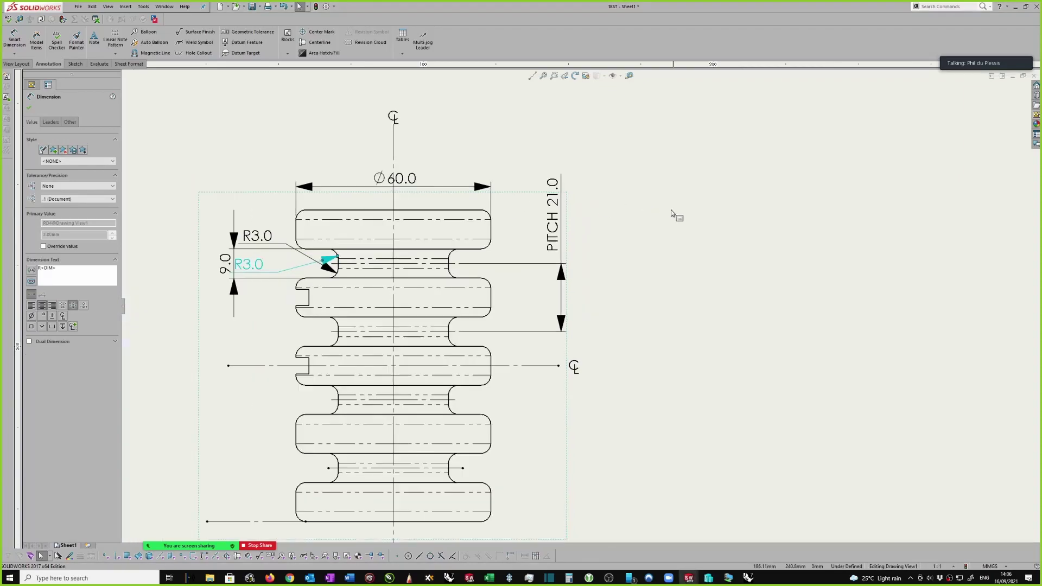
Dimension the top rib's thickness left of the part and move the groove width dimension further out, with its text below the arrows
scroll(597, 255, up, 2)
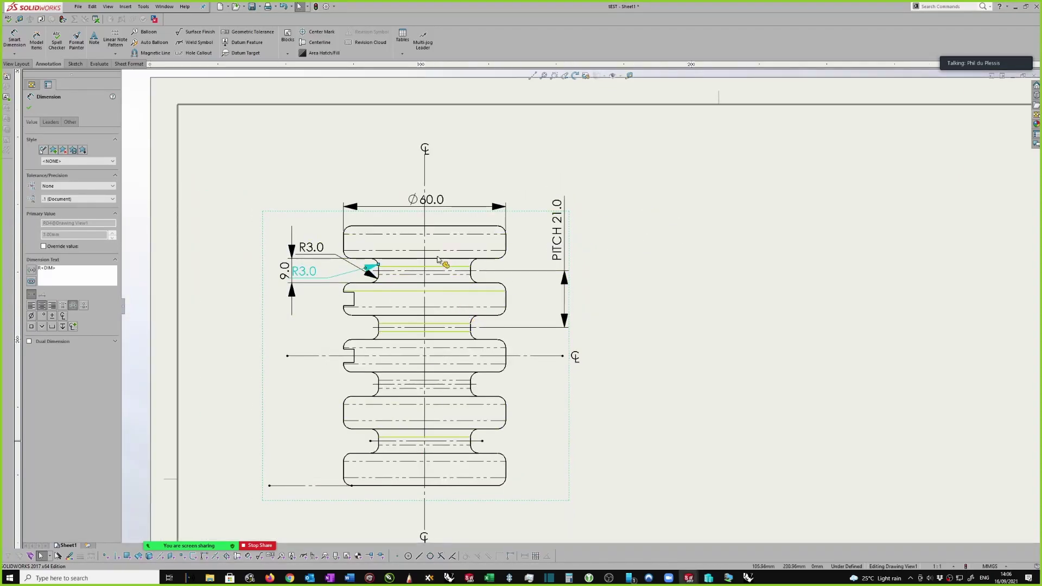
scroll(435, 303, up, 1)
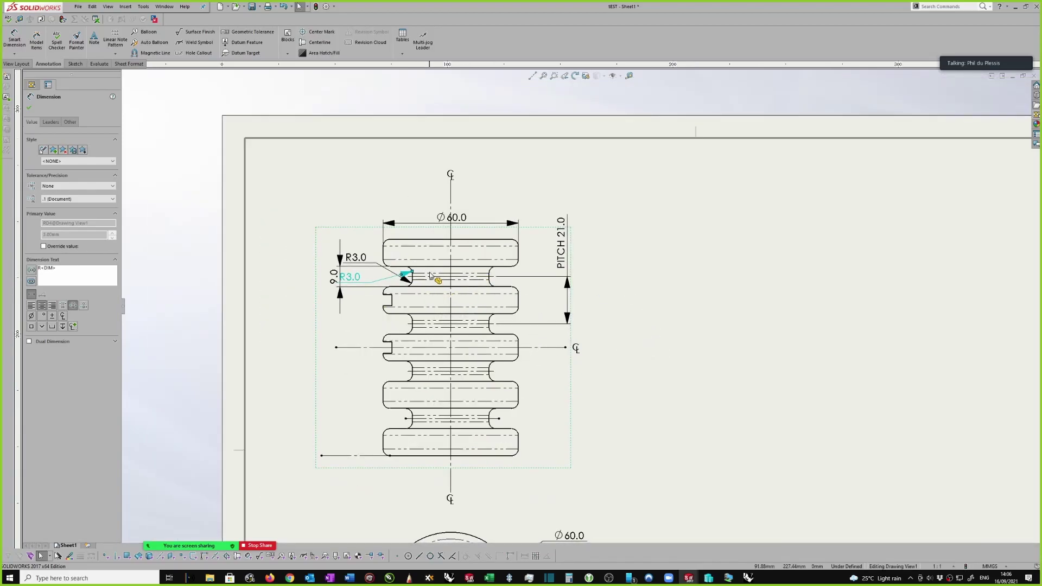
scroll(624, 257, down, 1)
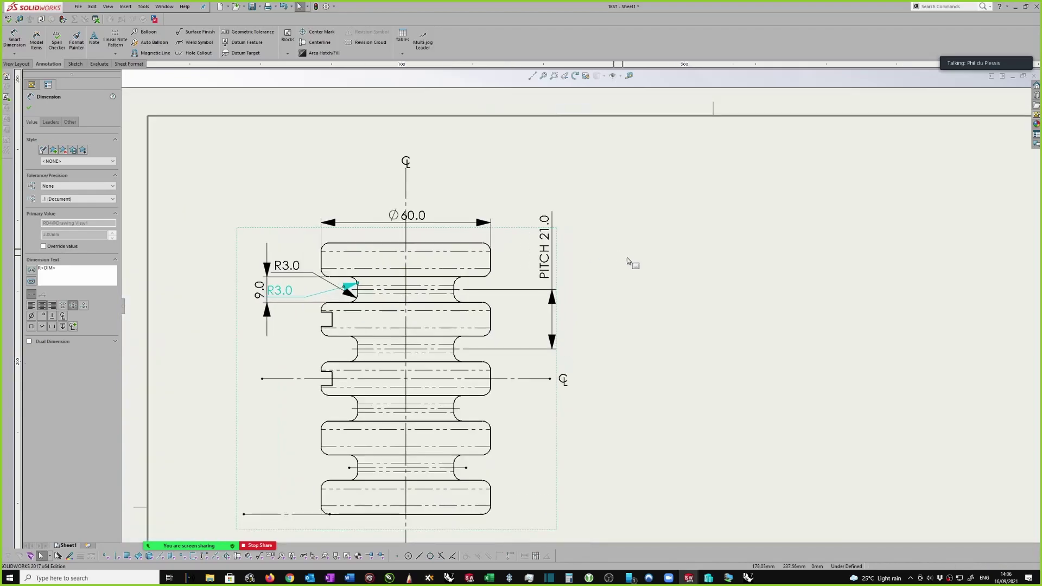
key(Return)
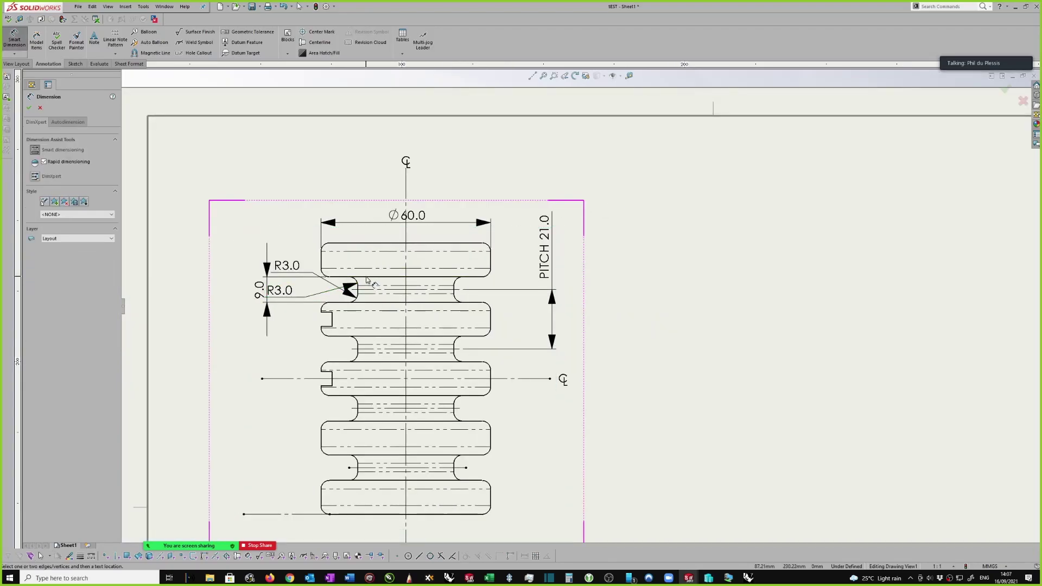
click(367, 279)
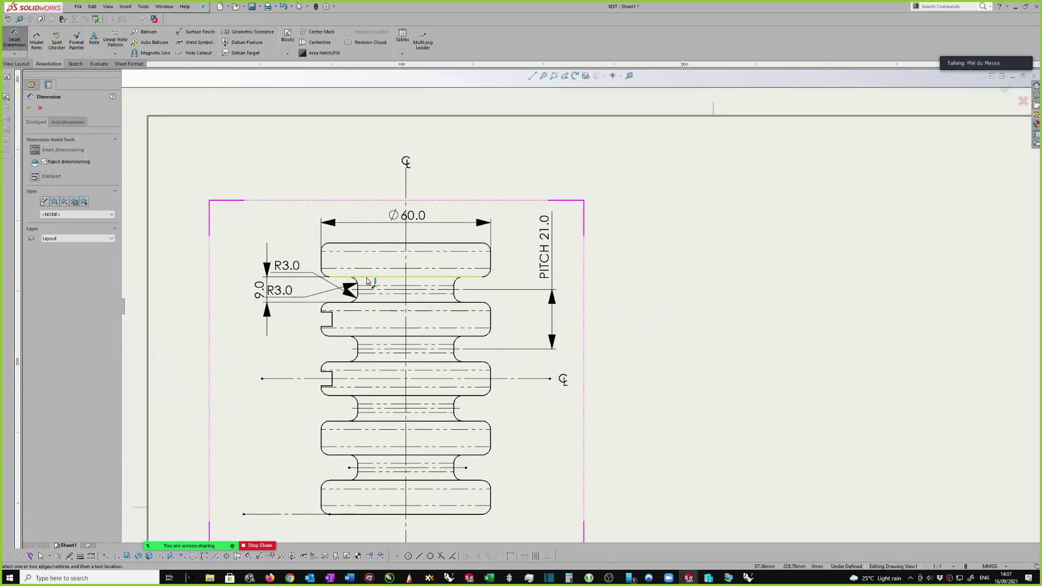
click(359, 243)
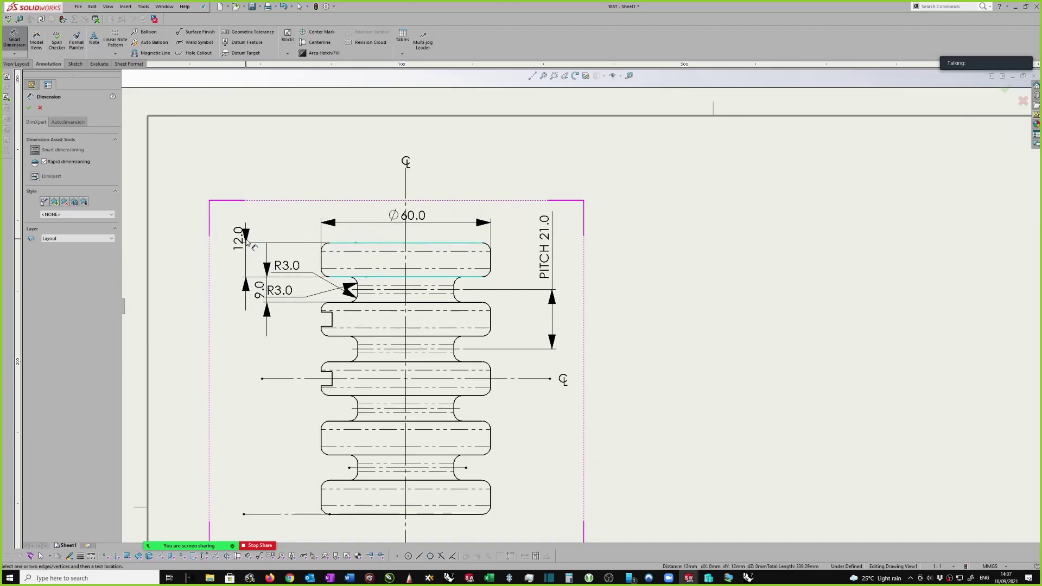
click(273, 267)
key(Escape)
mouse_move(259, 290)
mouse_down()
mouse_move(232, 302)
mouse_move(219, 324)
mouse_up()
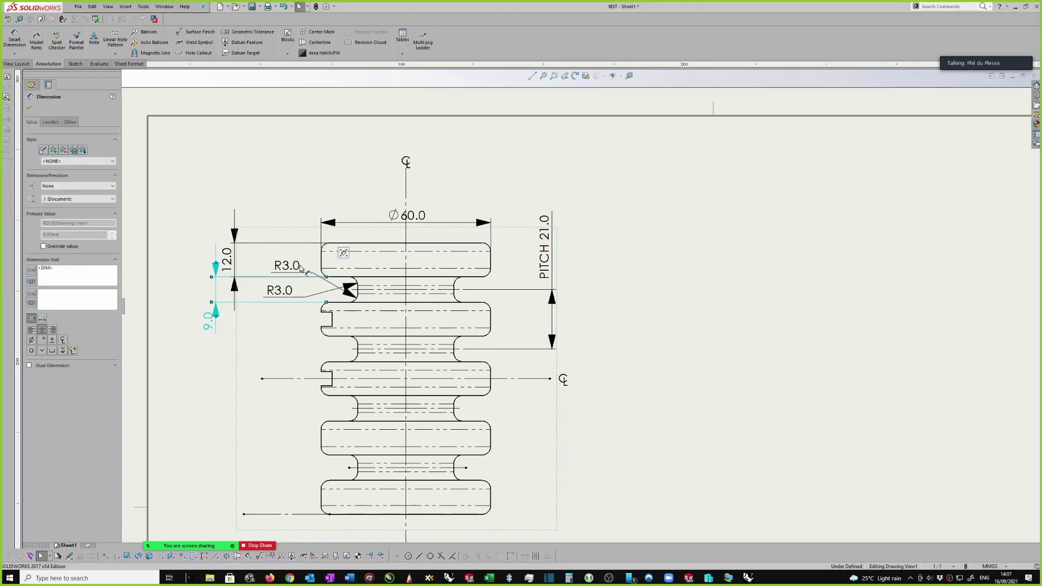
Dimension the root diameter of the first groove between its two vertical edges, placing it above the part
scroll(466, 190, down, 1)
key(d)
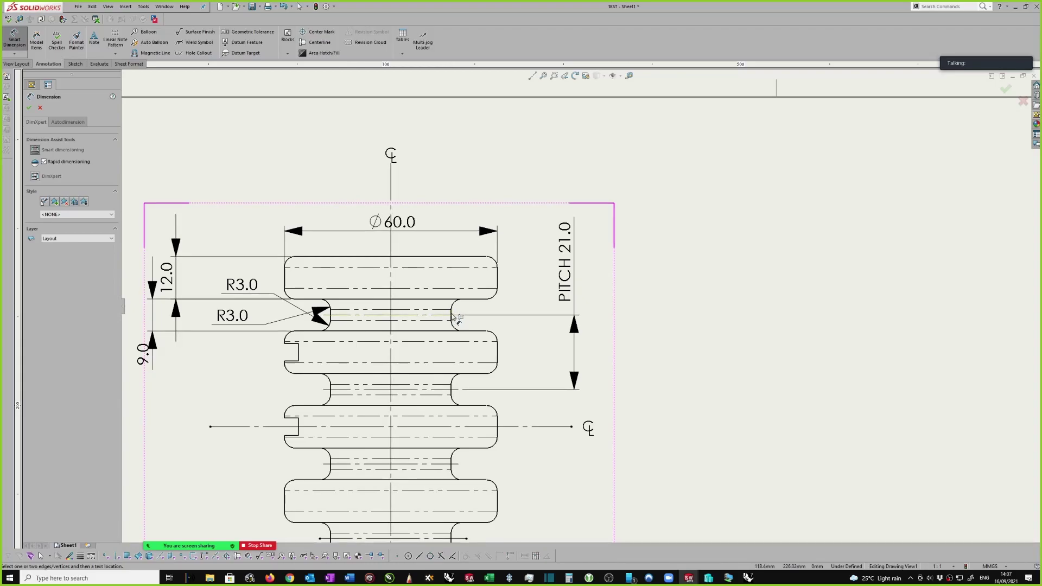
scroll(324, 317, down, 1)
scroll(323, 330, down, 1)
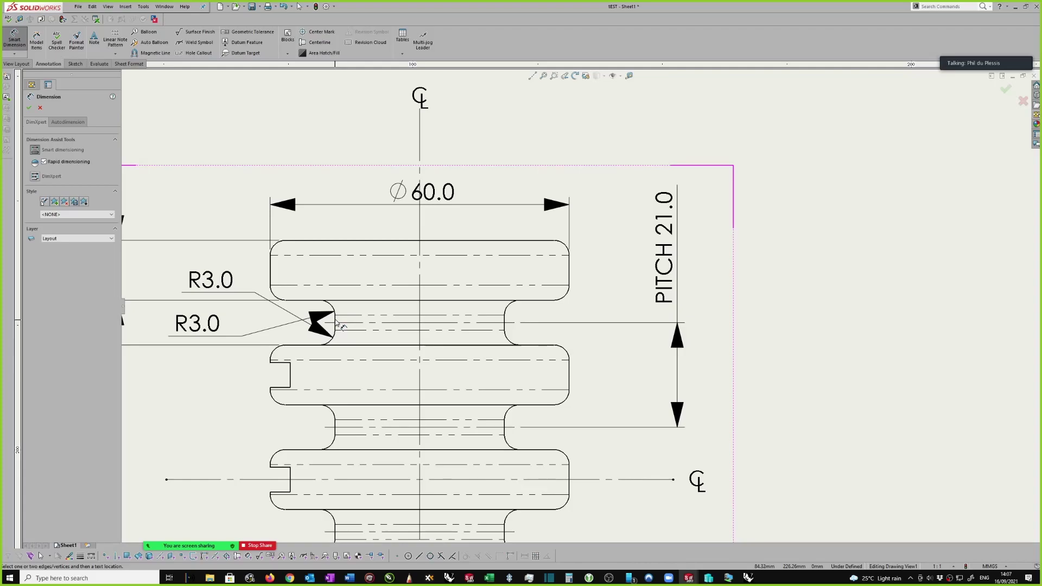
click(336, 322)
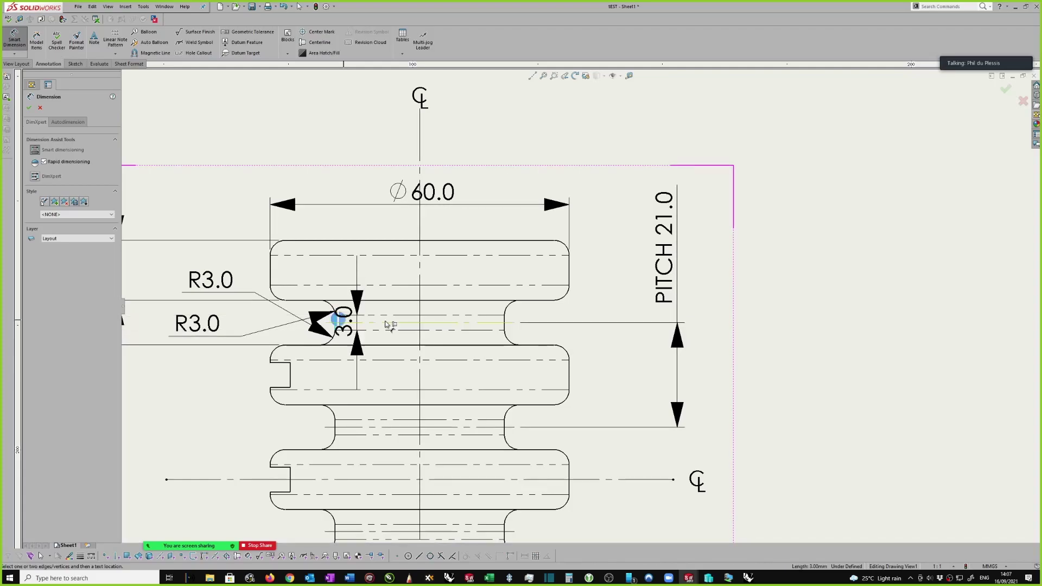
click(506, 323)
scroll(488, 304, up, 1)
click(442, 242)
key(Escape)
Move the 60 mm diameter dimension up so it sits closely spaced above the groove root diameter dimension
drag(470, 222, 470, 171)
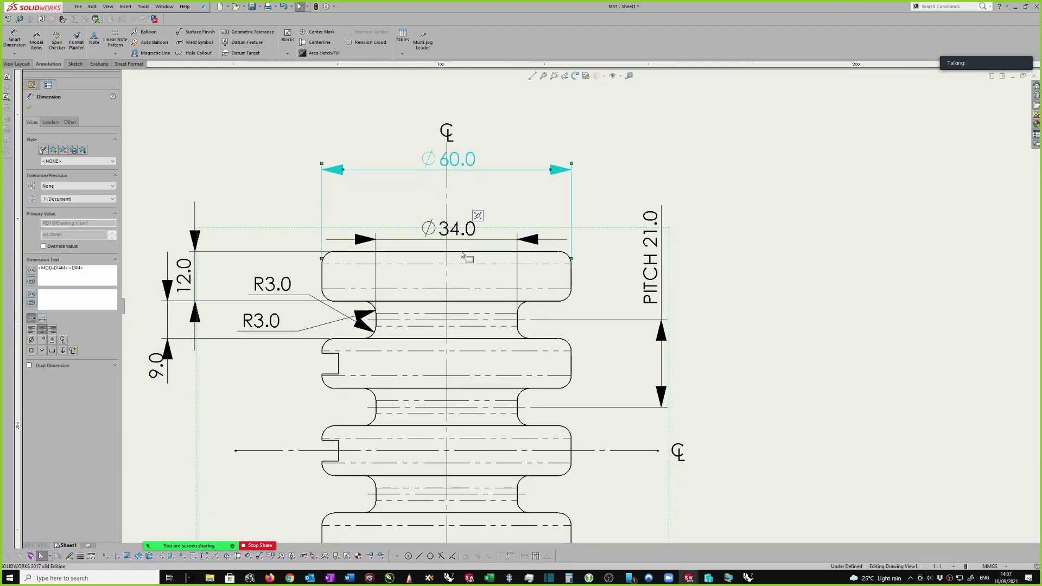
drag(470, 216, 464, 211)
key(Escape)
Dimension the part's overall length on its right side and move the pitch dimension outward to clear it
scroll(543, 274, up, 3)
right_drag(708, 407, 658, 251)
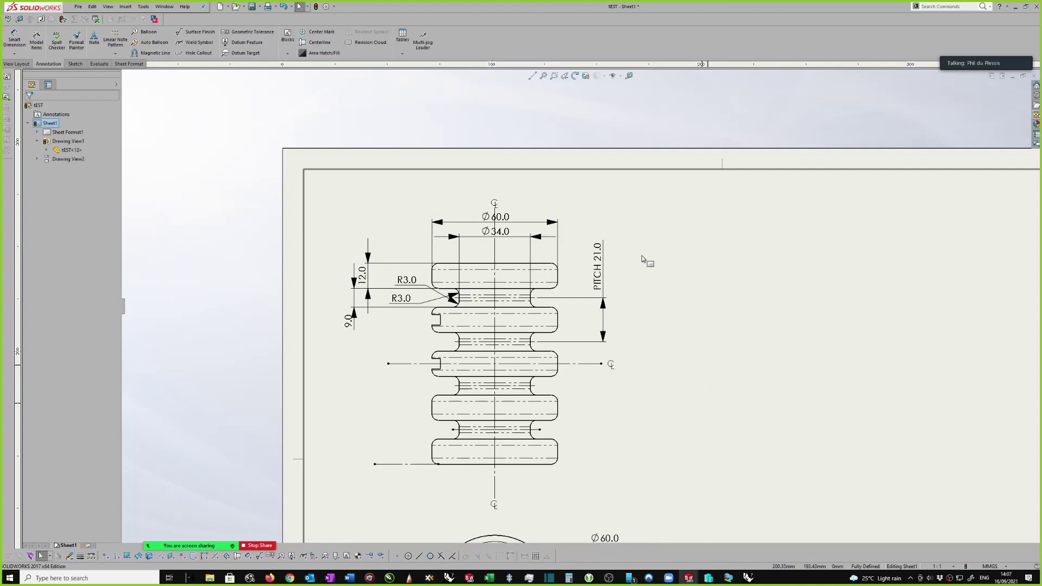
click(544, 266)
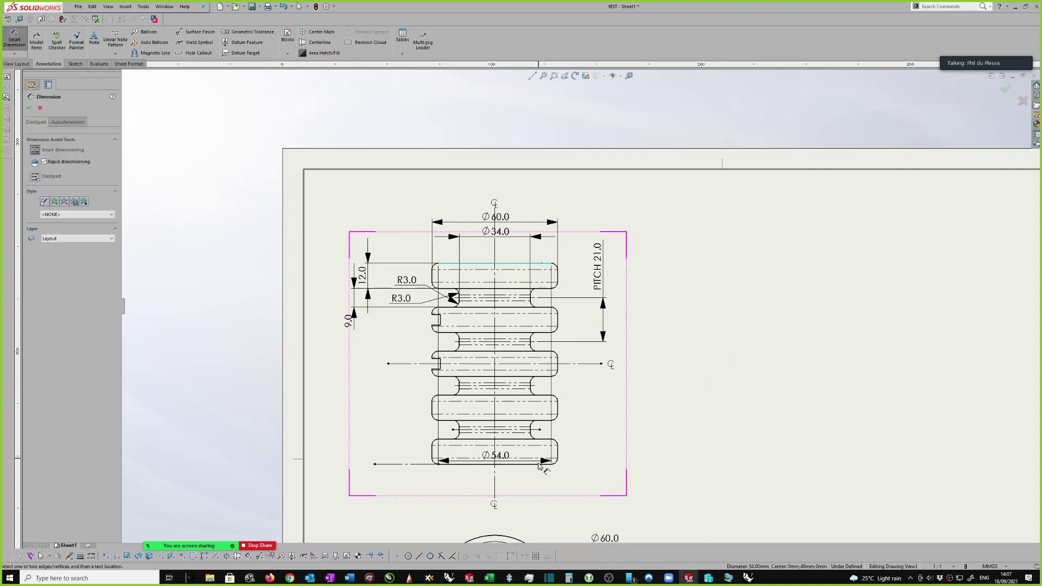
click(552, 464)
key(Escape)
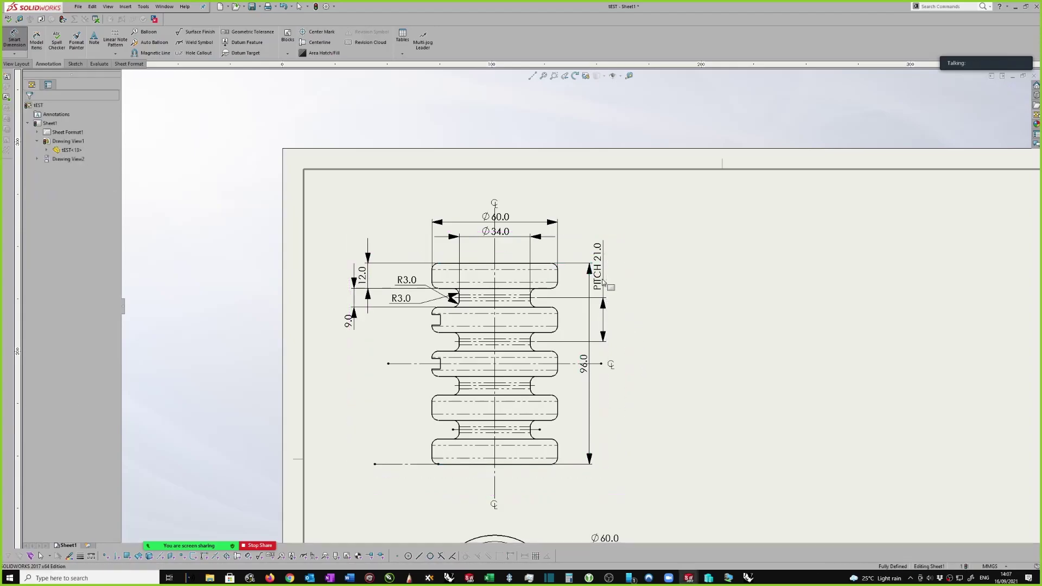
drag(600, 276, 609, 276)
click(683, 317)
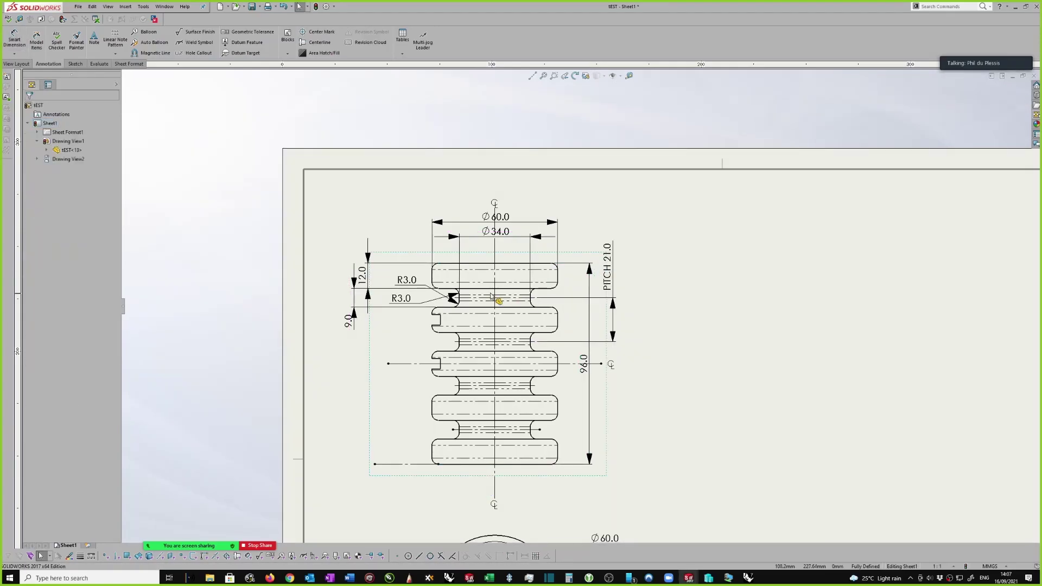
Move the first groove's lower fillet radius text slightly up and left, and append TYP to it
scroll(649, 360, up, 1)
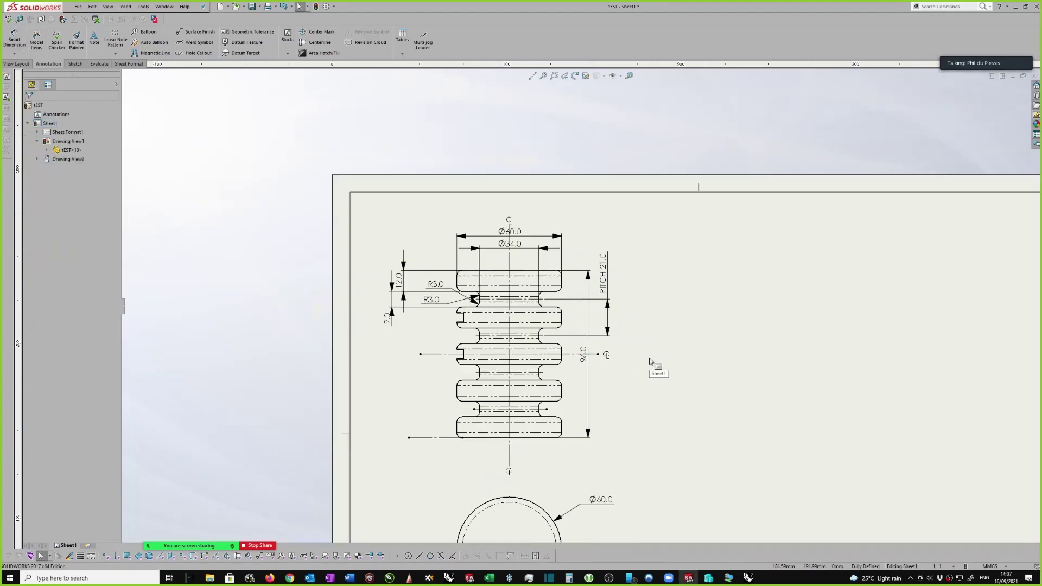
scroll(649, 359, down, 1)
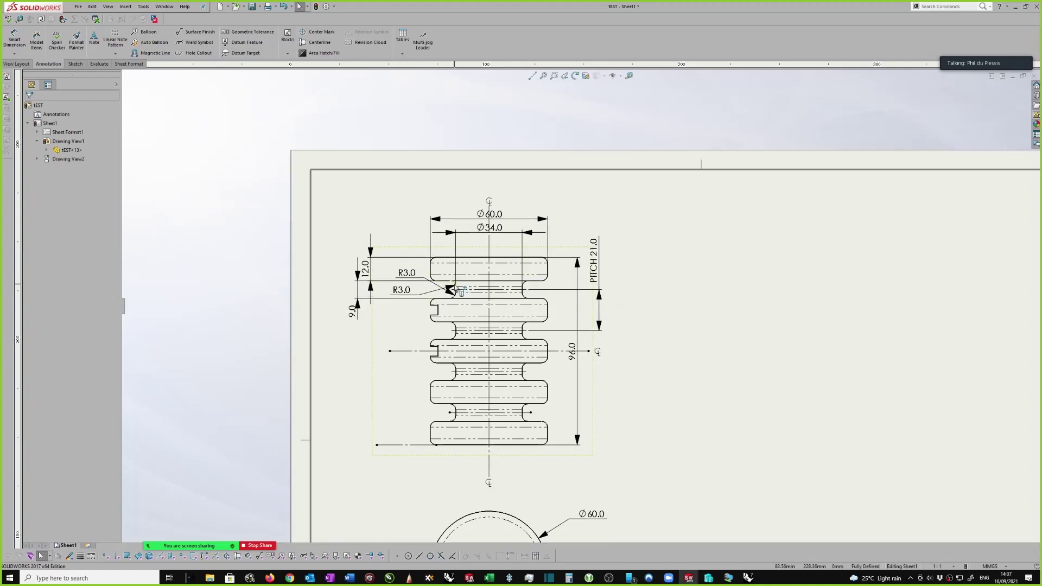
scroll(458, 291, down, 2)
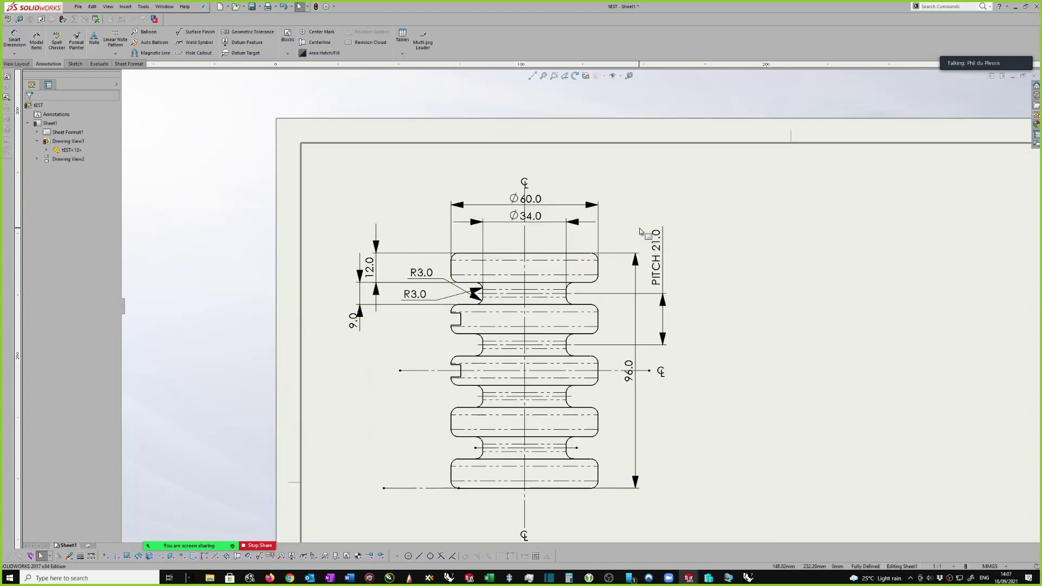
scroll(605, 231, down, 1)
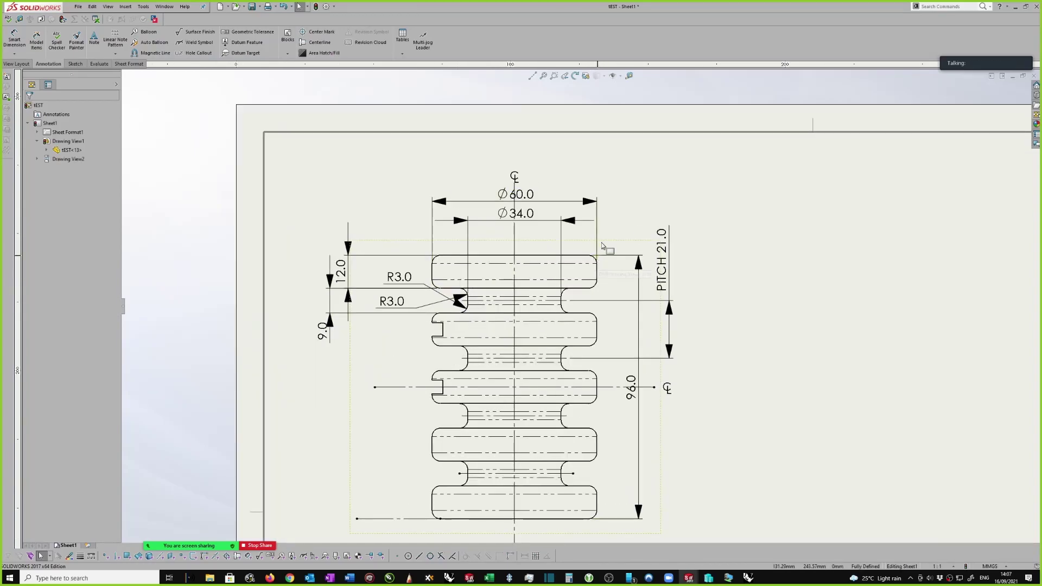
mouse_move(402, 276)
mouse_down()
mouse_move(389, 280)
mouse_move(391, 265)
mouse_up()
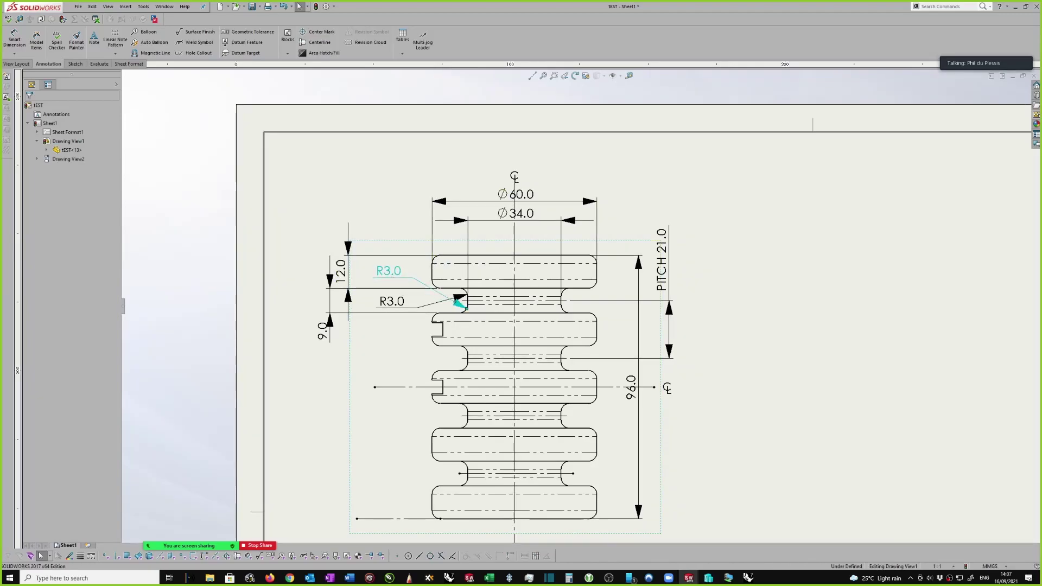
scroll(436, 281, up, 3)
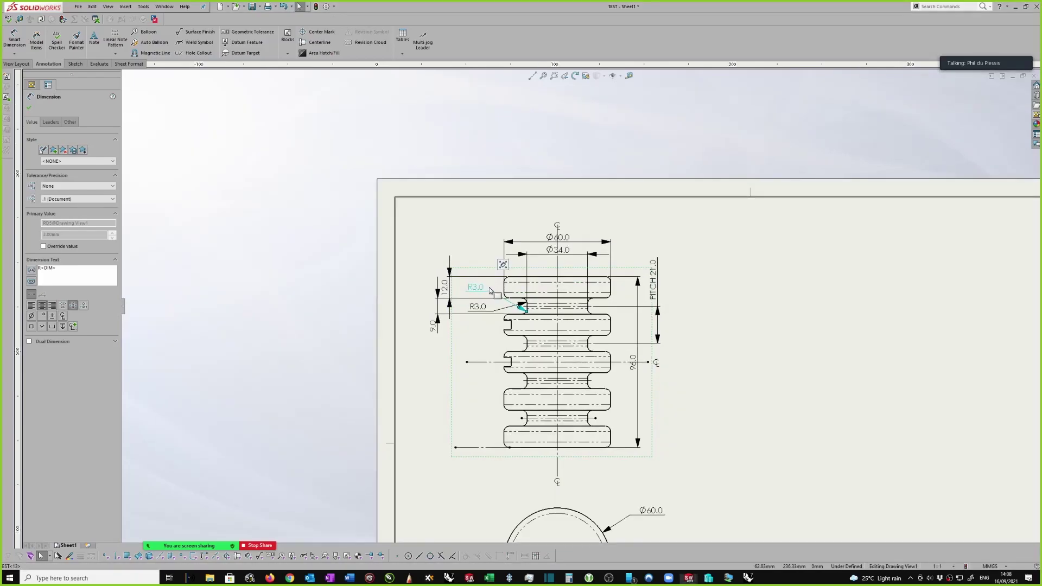
mouse_move(505, 265)
click(557, 245)
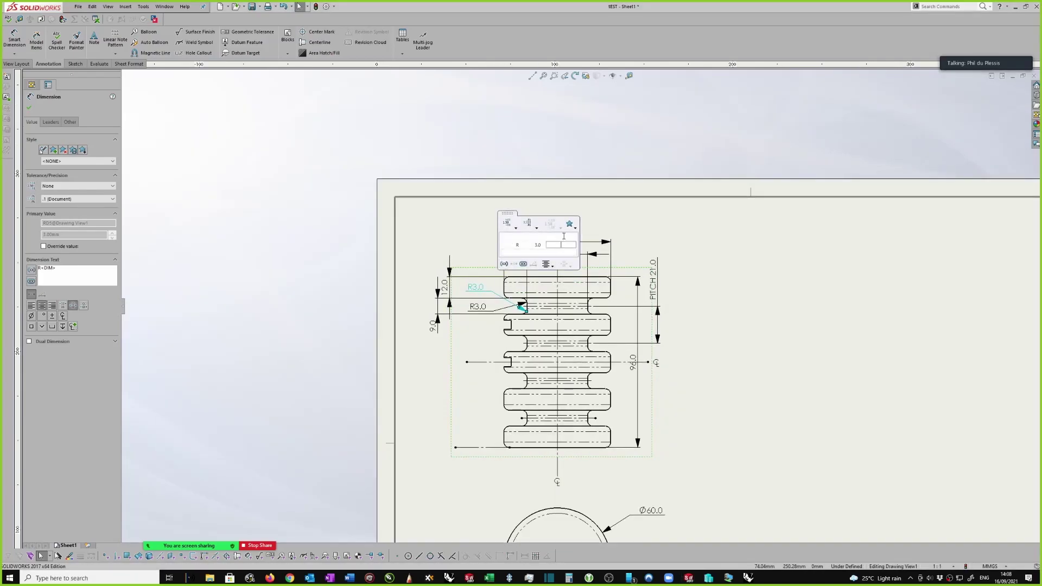
text(TYP)
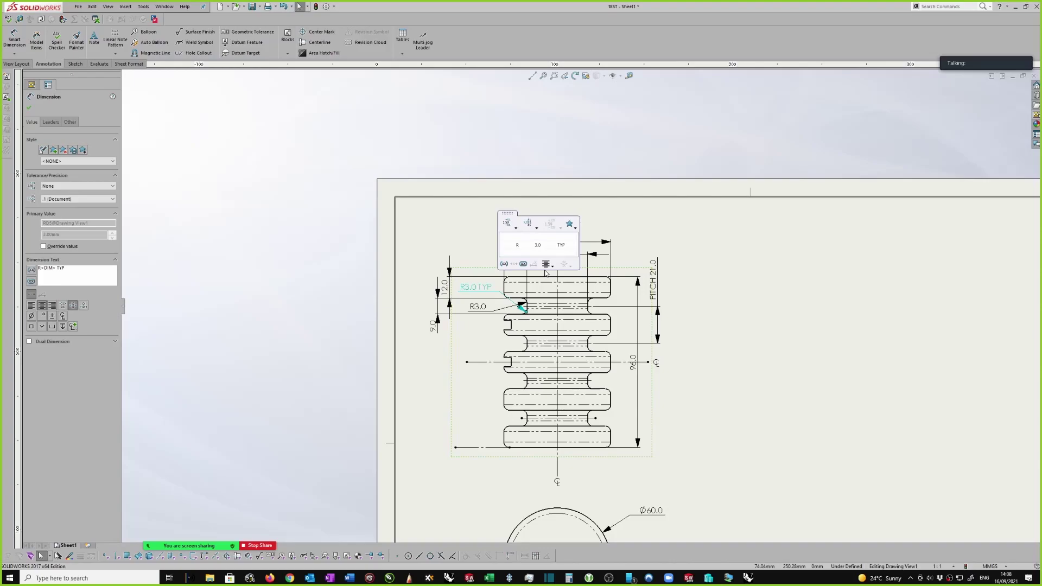
click(767, 293)
Delete the 9 mm groove width dimension and the radius dimension of the first groove's upper fillet
drag(478, 308, 469, 310)
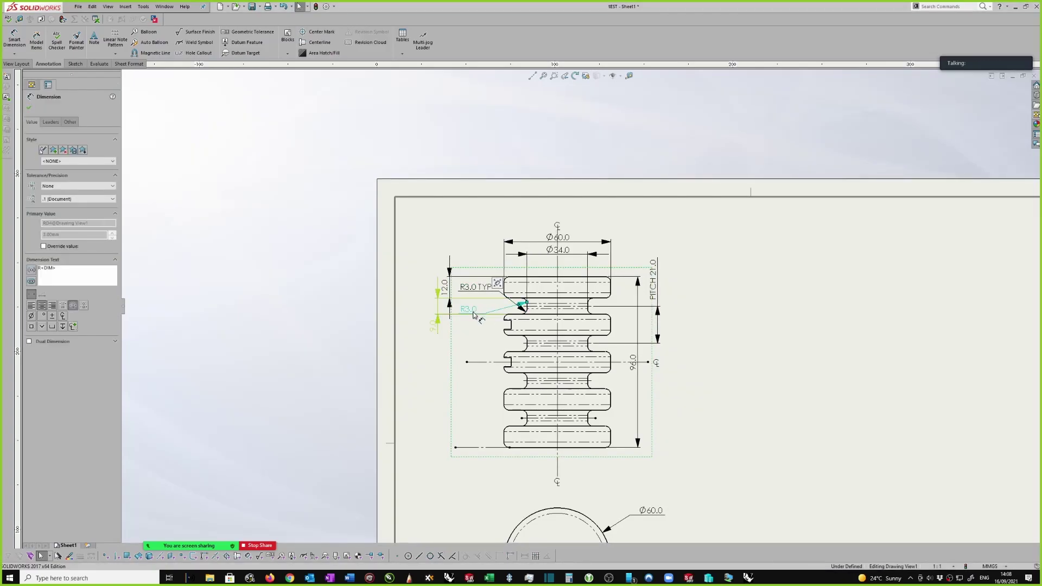
key(Escape)
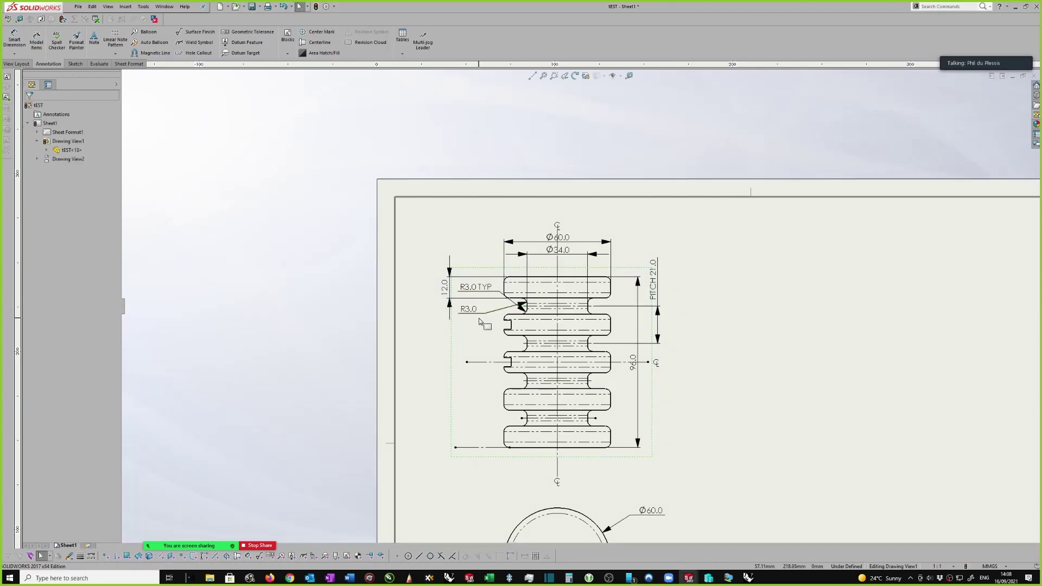
click(476, 314)
key(Delete)
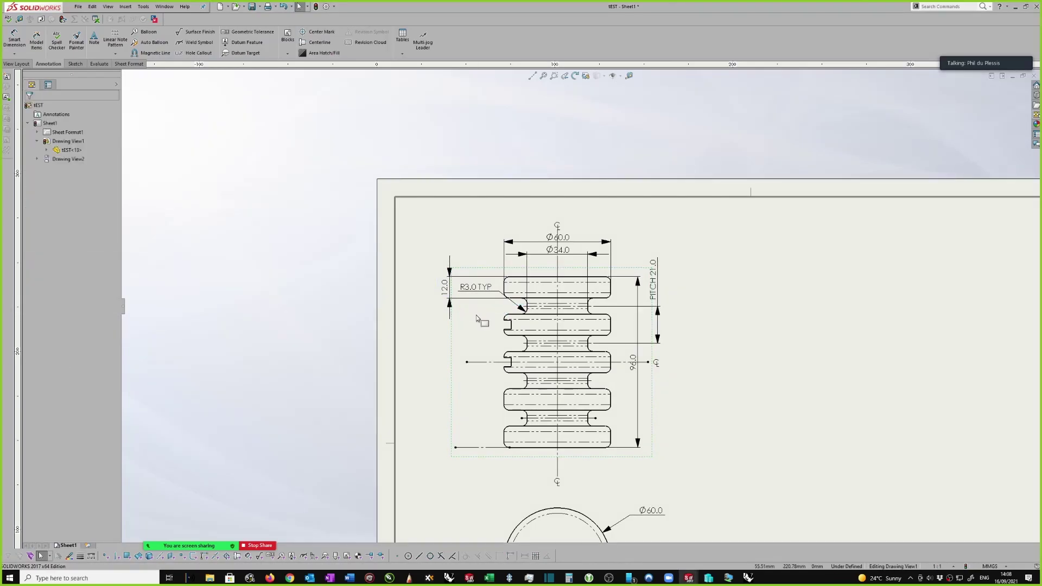
Move the TYP radius text slightly left and bring the overall length dimension closer to the part
drag(480, 295, 475, 298)
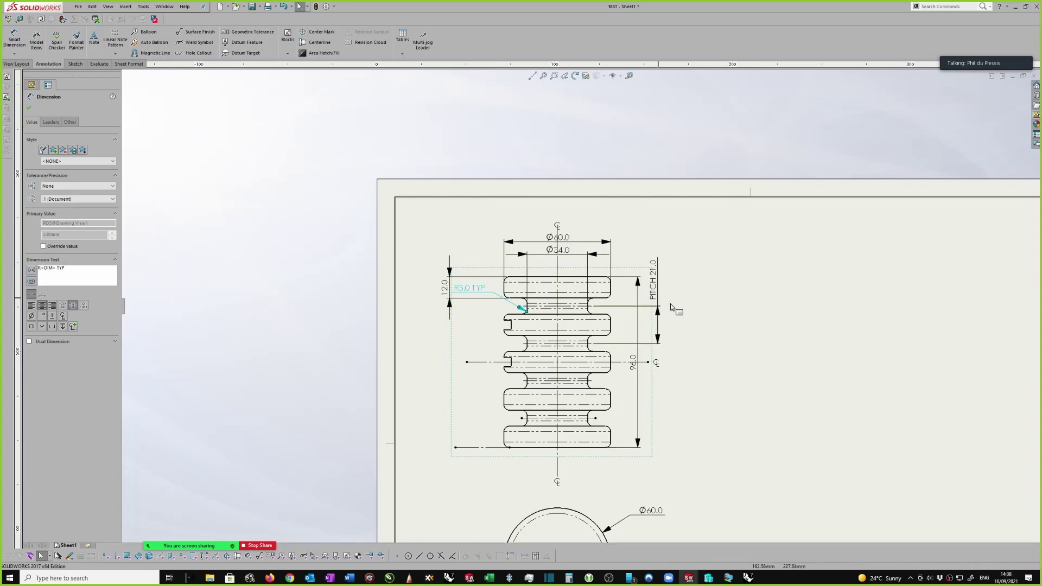
scroll(684, 314, up, 2)
scroll(674, 332, down, 3)
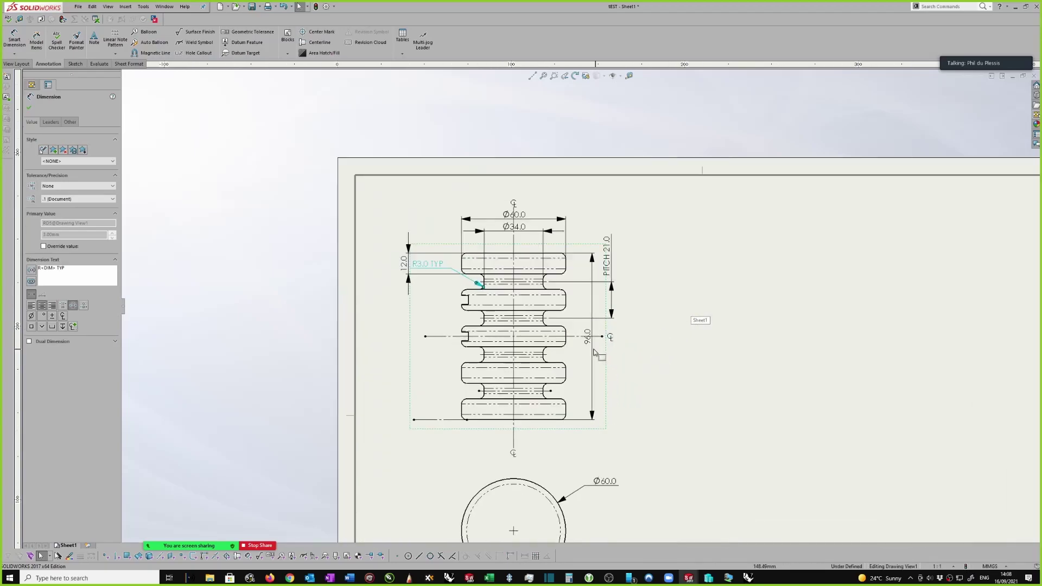
click(587, 364)
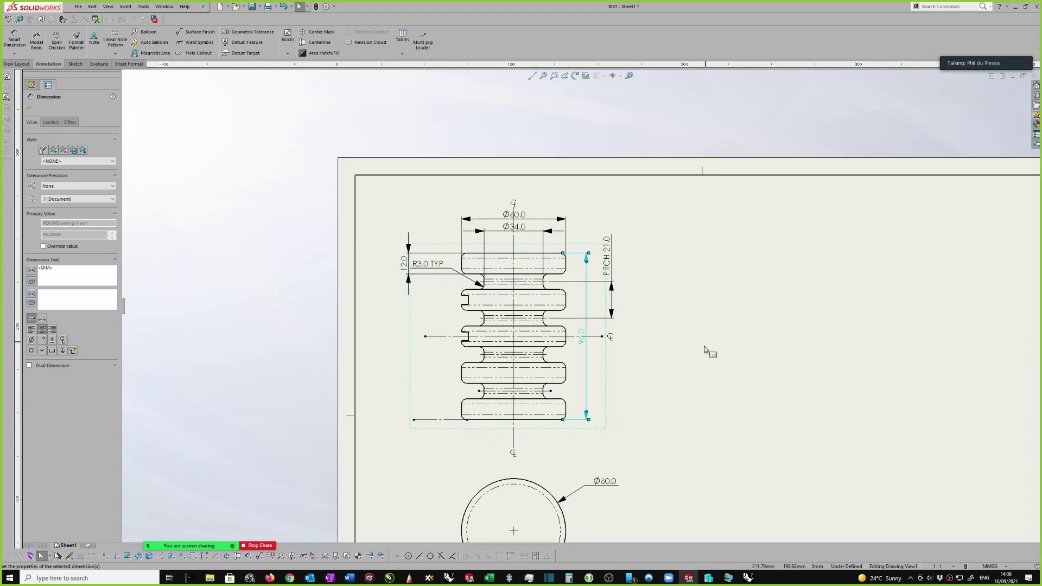
Dimension the radius of the bottom rib's lower-left corner, placing the text below and left of the part
key(d)
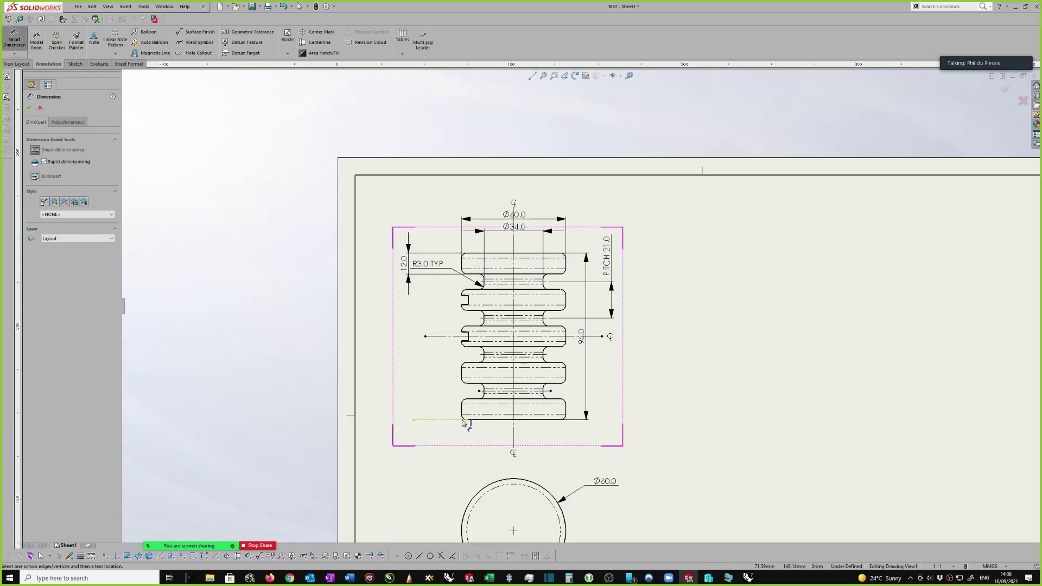
scroll(466, 421, up, 3)
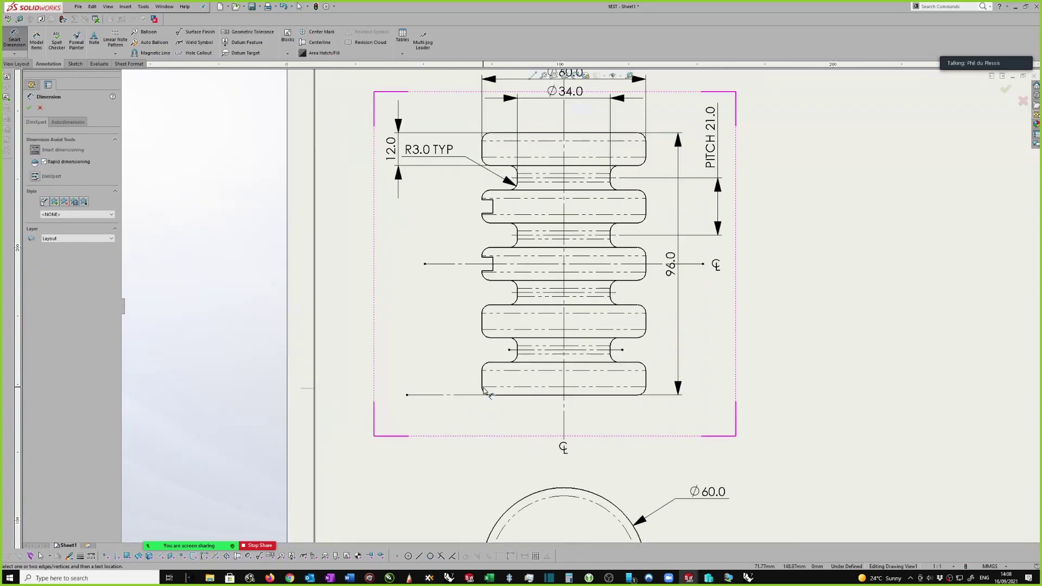
scroll(483, 391, up, 2)
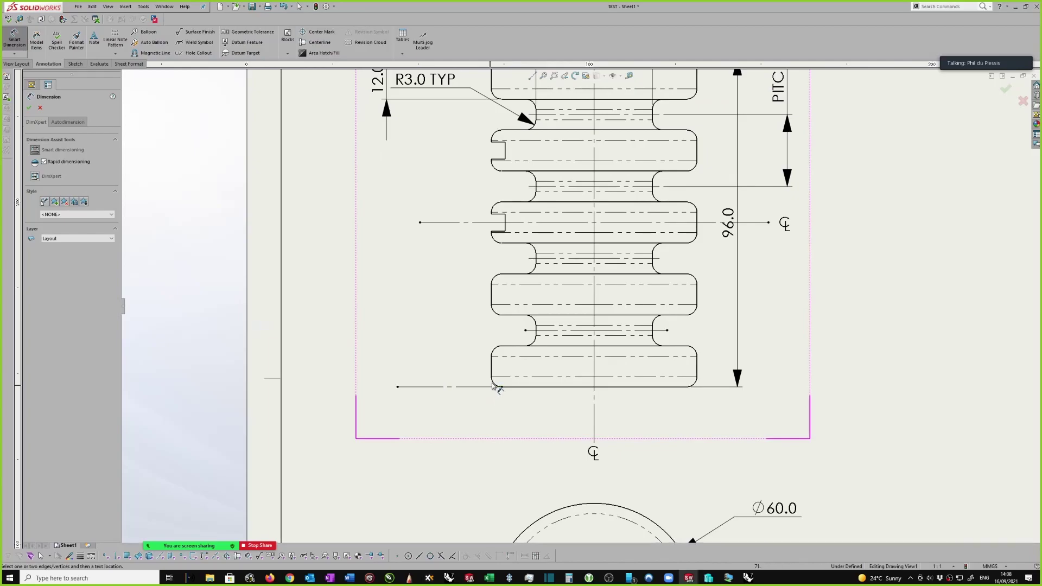
click(497, 386)
click(427, 413)
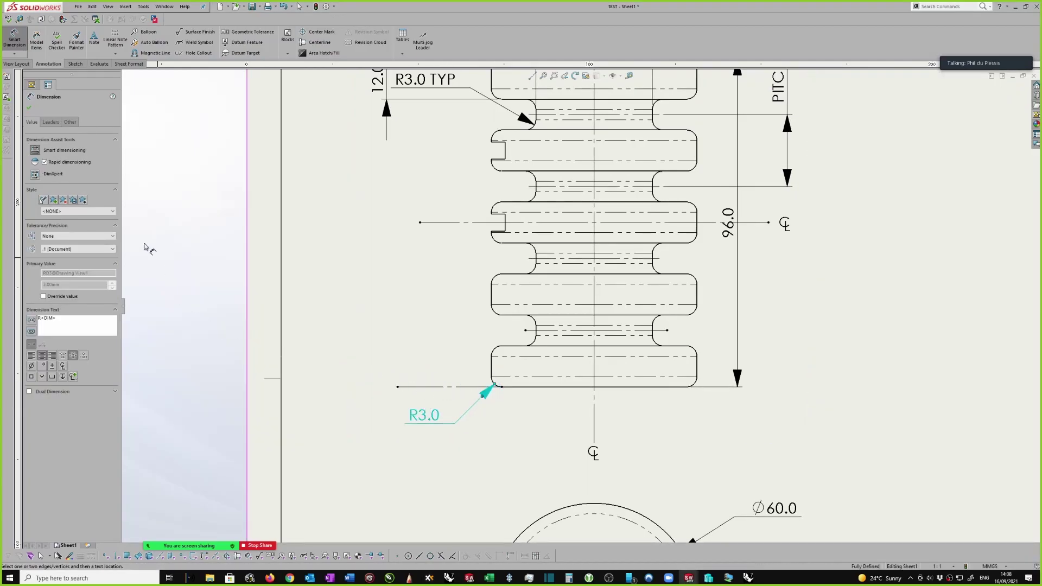
Override the bottom rib's corner radius value with 5 and close the dimension settings
click(43, 296)
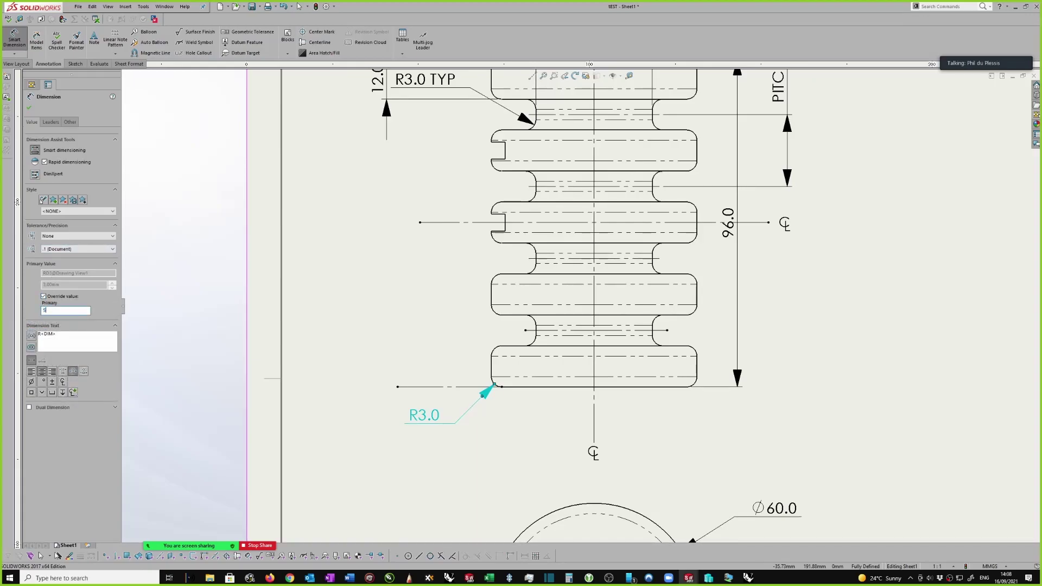
click(29, 108)
click(406, 308)
key(f)
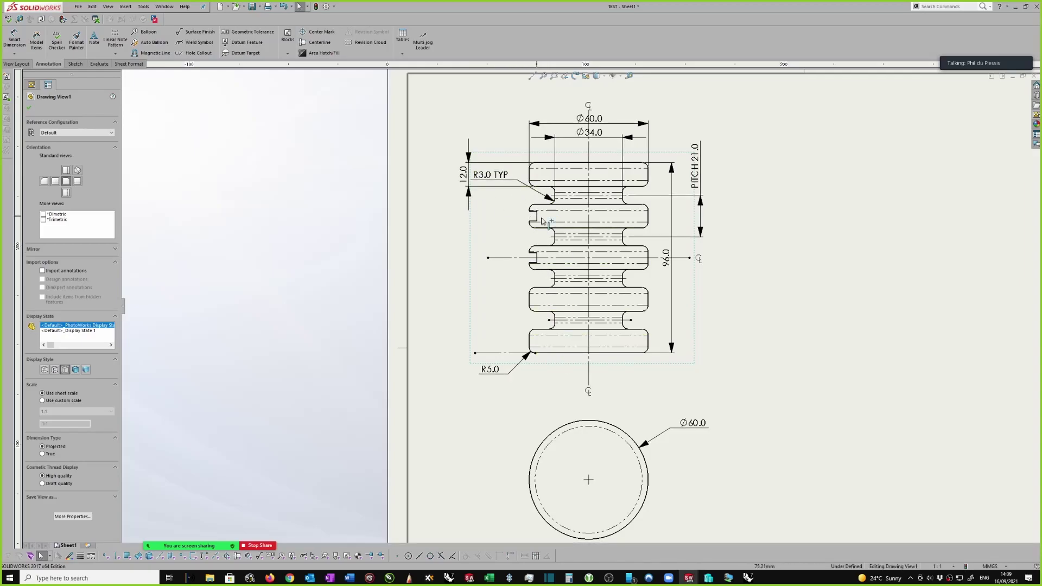
Dimension the width of the first groove, placing the text beside the part's left side, and end dimensioning
click(832, 239)
key(d)
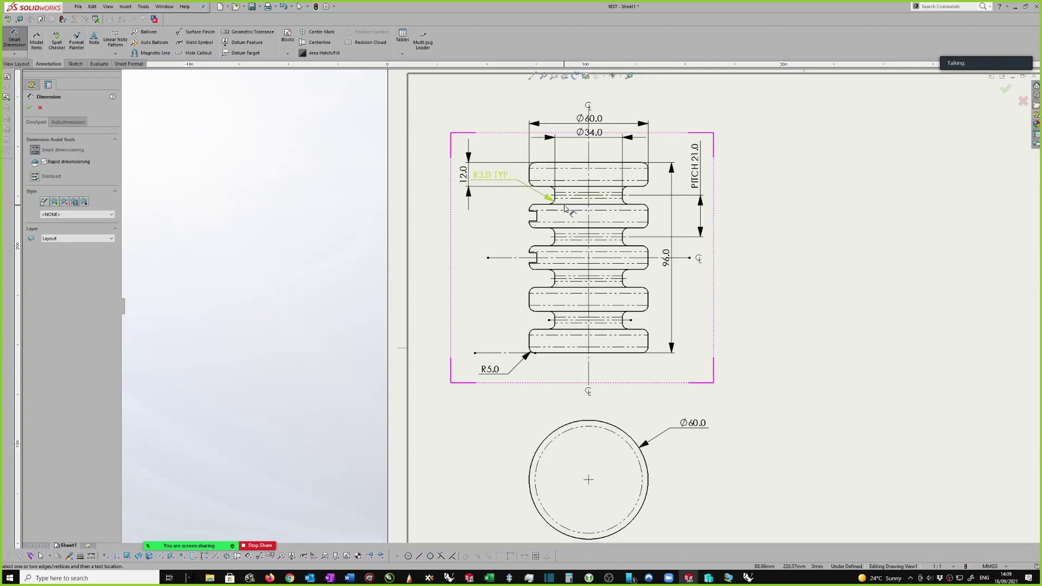
click(537, 205)
click(545, 186)
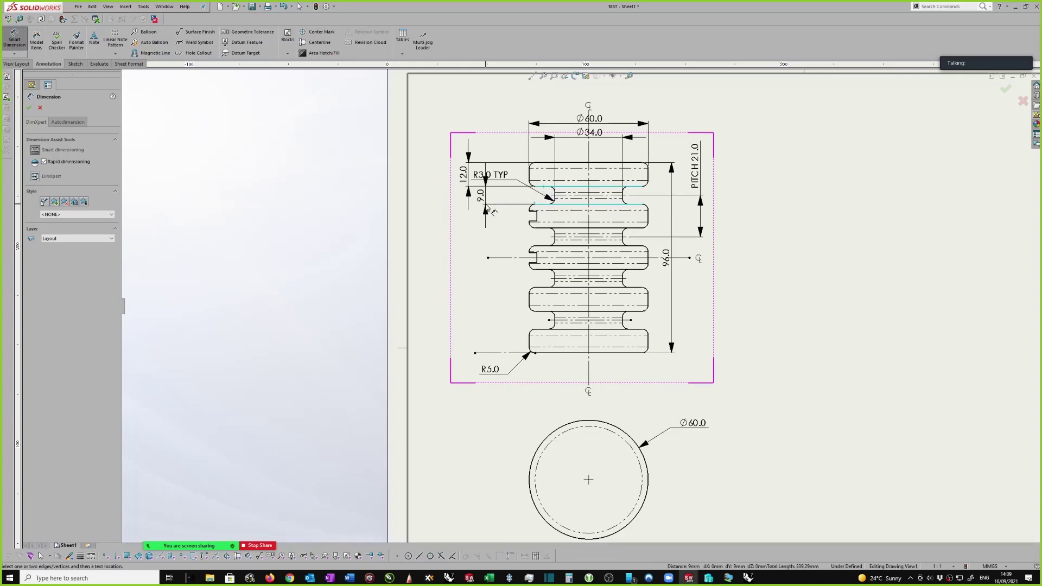
click(489, 213)
key(Escape)
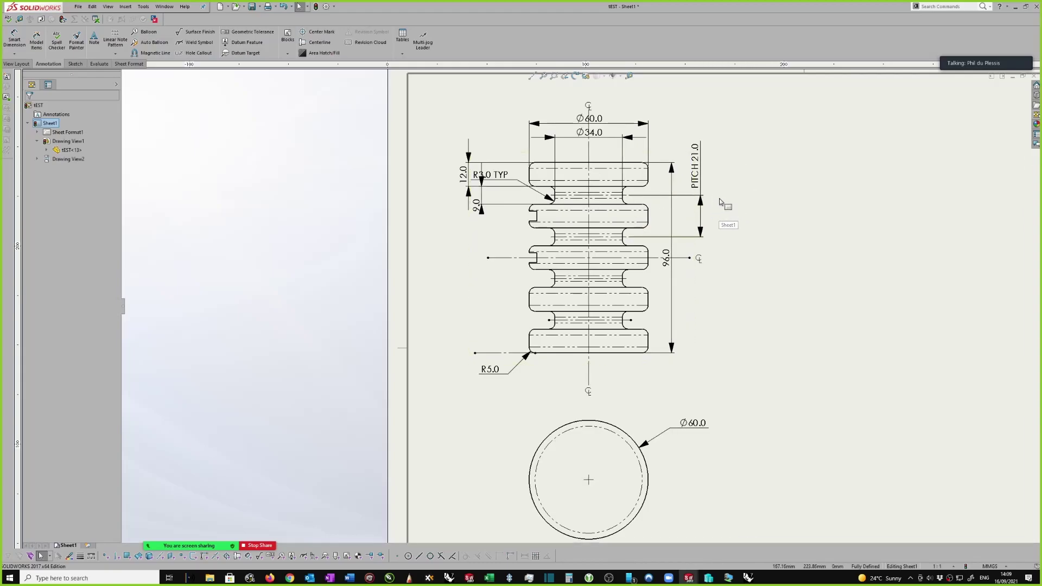
Delete the overall diameter dimension above the front view
scroll(735, 244, up, 3)
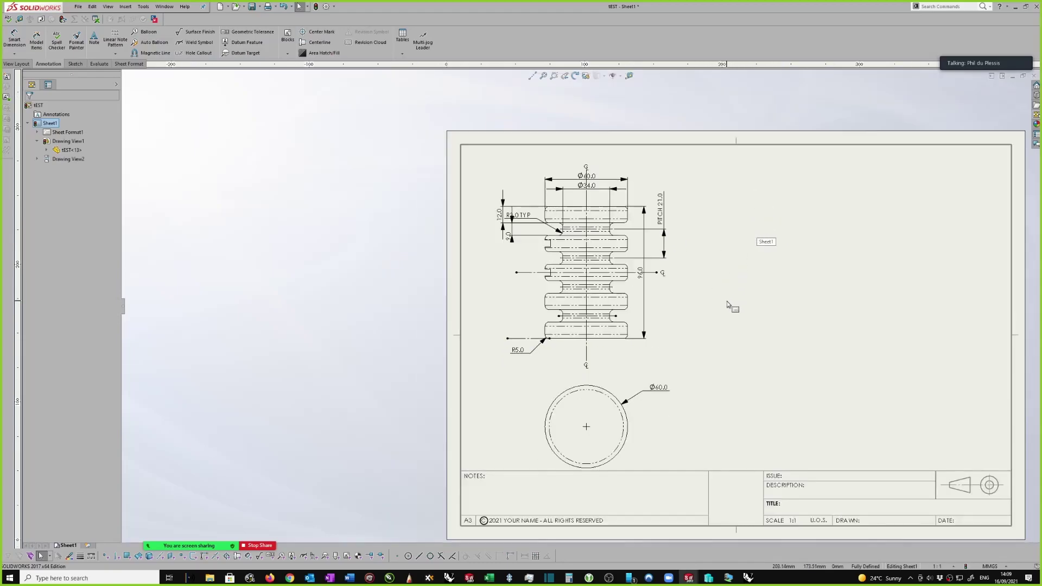
scroll(603, 203, down, 2)
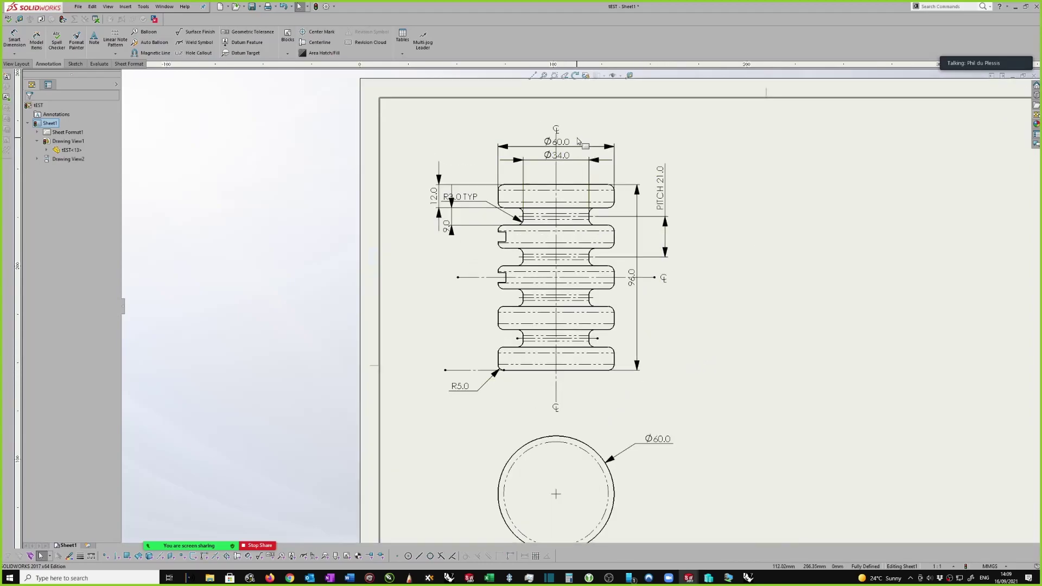
drag(570, 144, 570, 127)
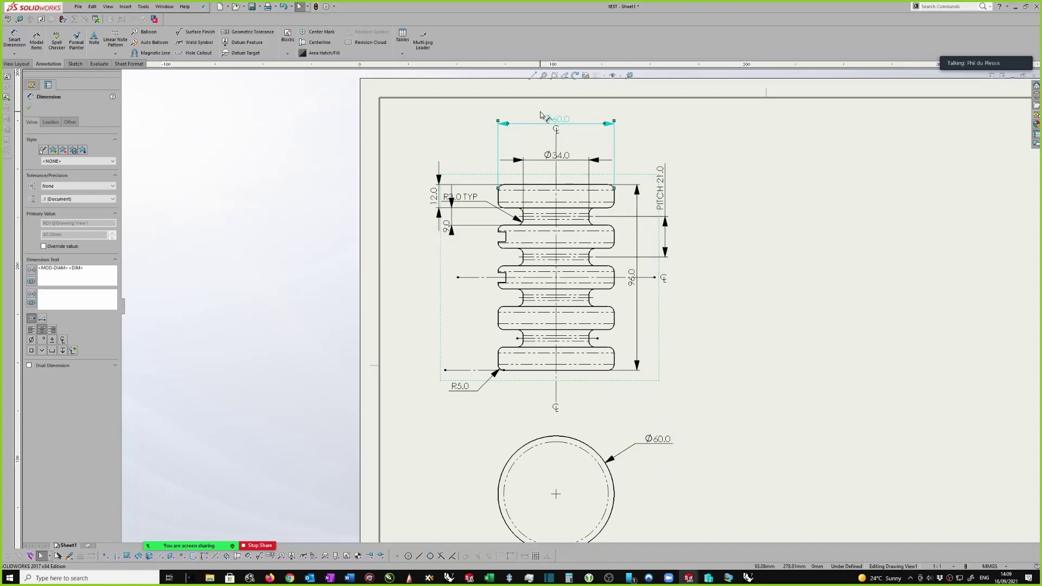
key(Delete)
key(z)
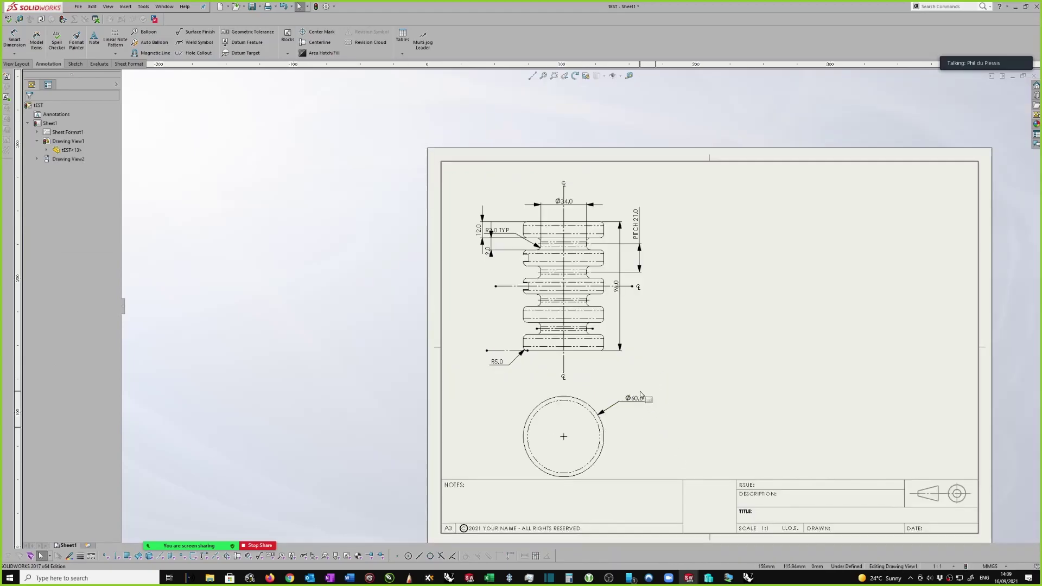
Move the diameter dimension of the circular view slightly higher and deselect it
click(638, 389)
click(678, 334)
scroll(675, 331, down, 1)
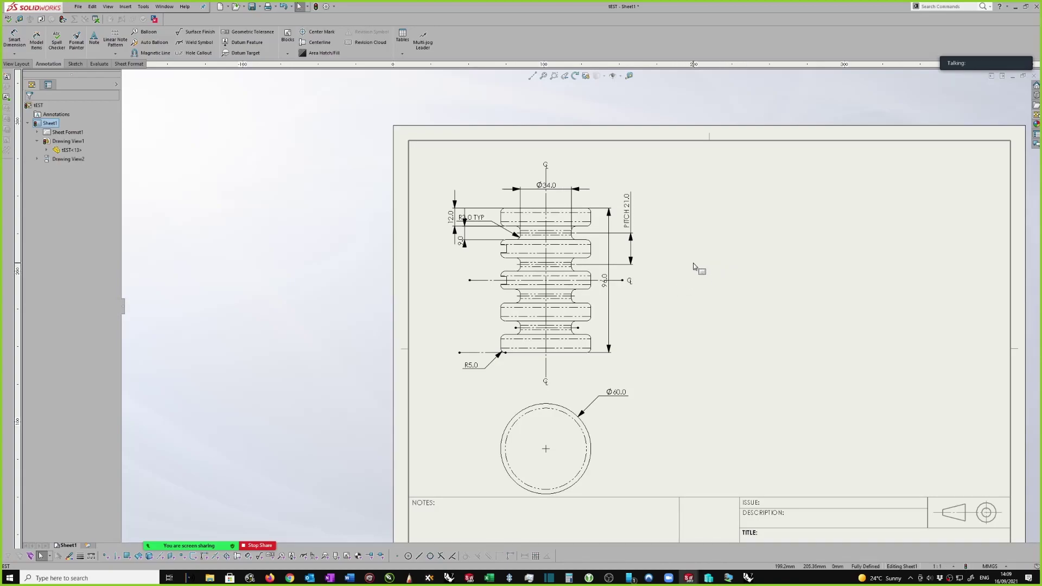
scroll(713, 316, up, 2)
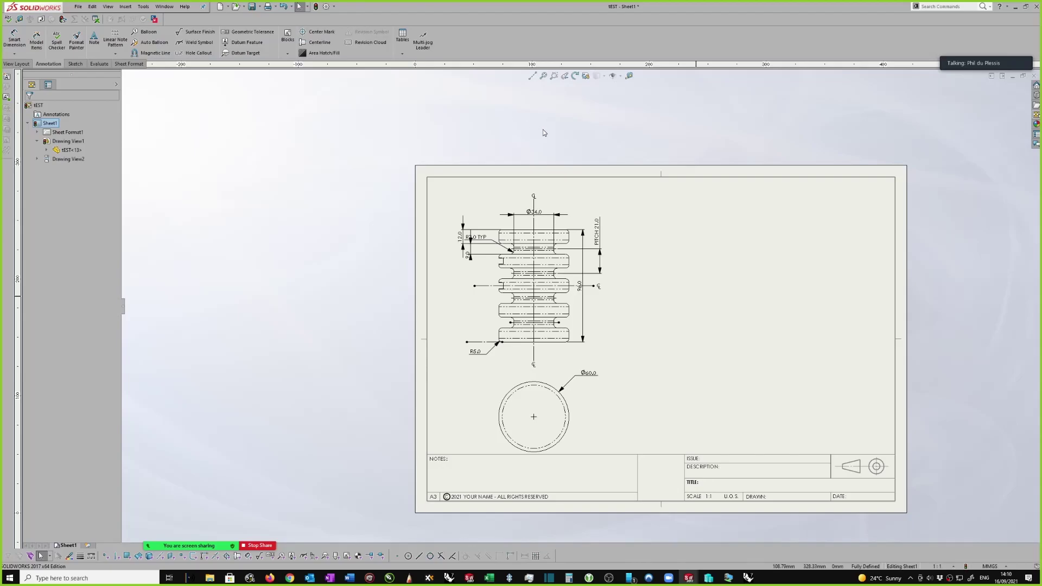
Close the grooved part's drawing without saving it, and close the part document
click(1034, 76)
click(480, 304)
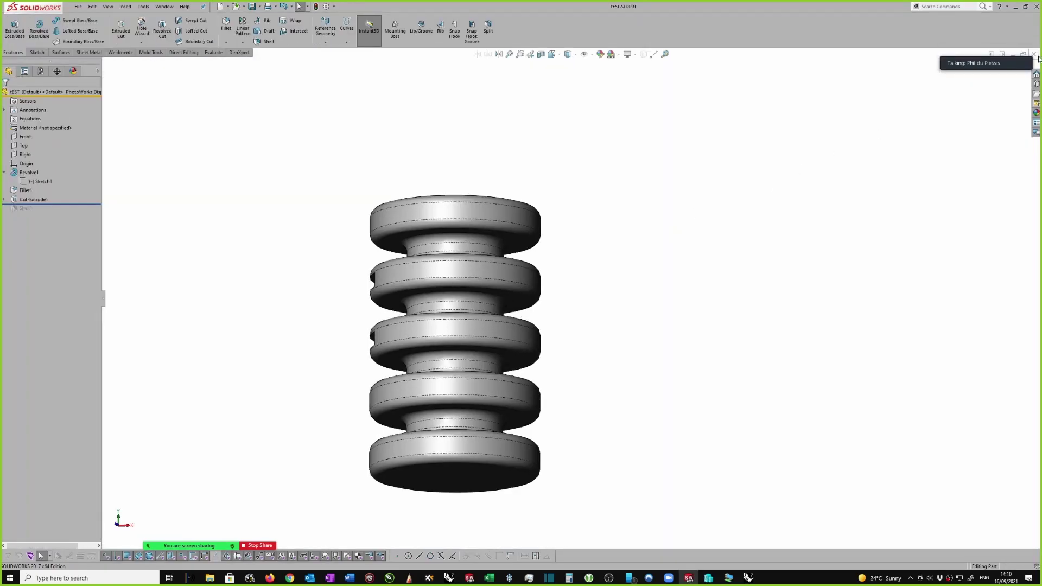
click(1034, 54)
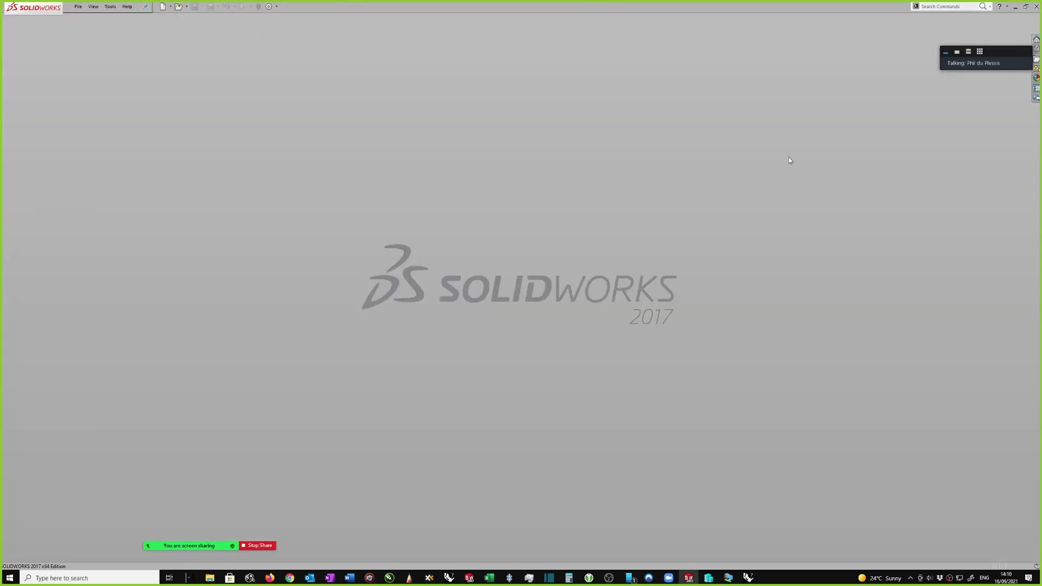
Create a new drawing from the A3 - BDD NoLogo template
click(80, 7)
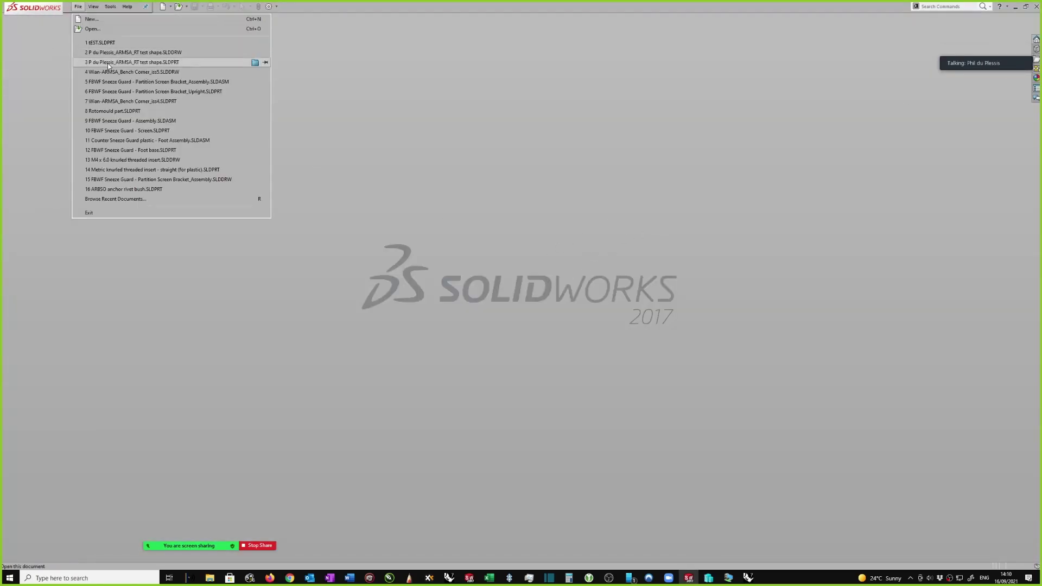
click(87, 18)
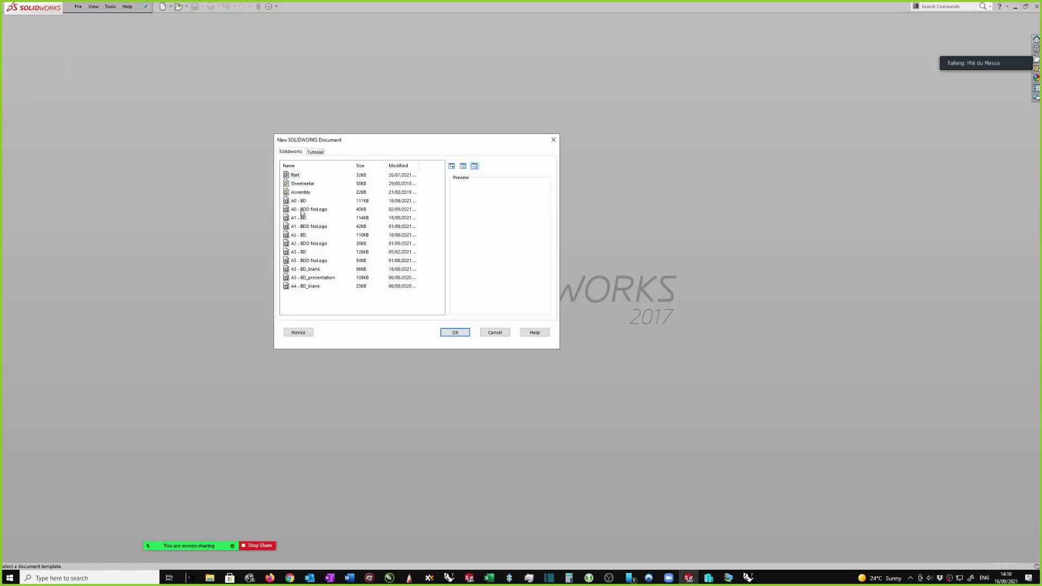
click(309, 262)
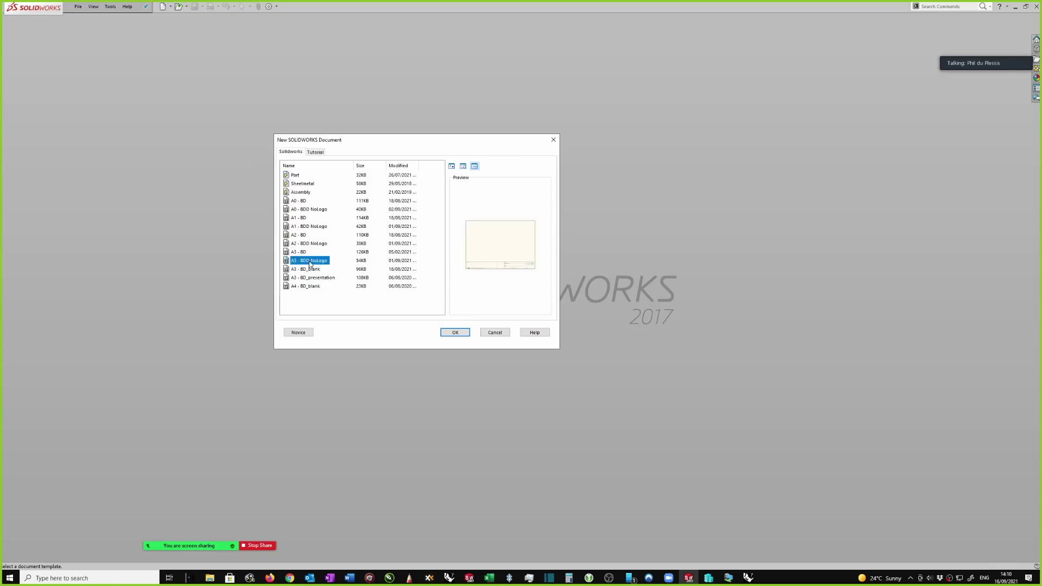
click(450, 332)
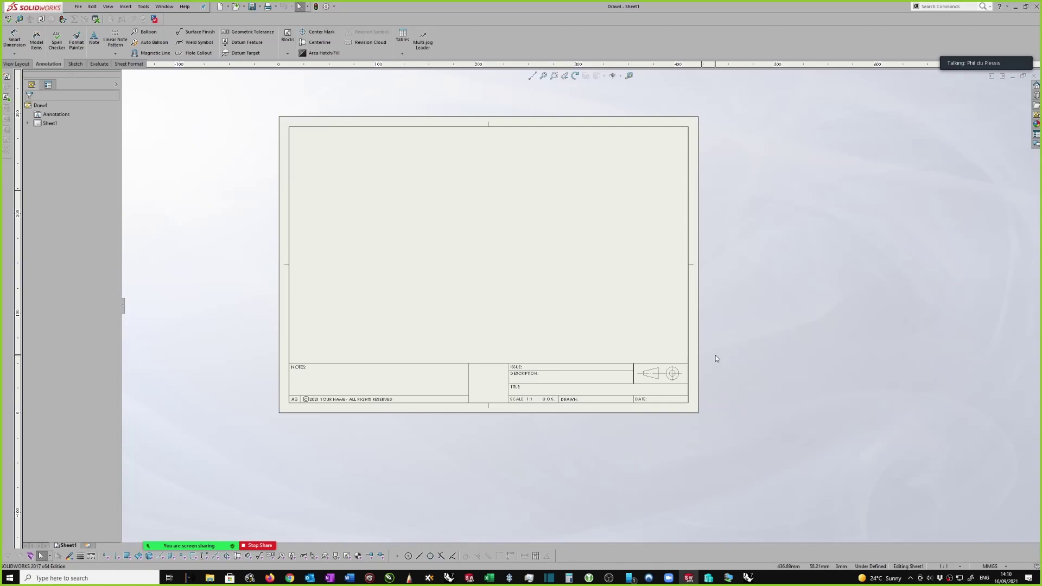
Switch to the remote virtual machine and bring up the SOLIDWORKS drawing open on it
mouse_move(729, 579)
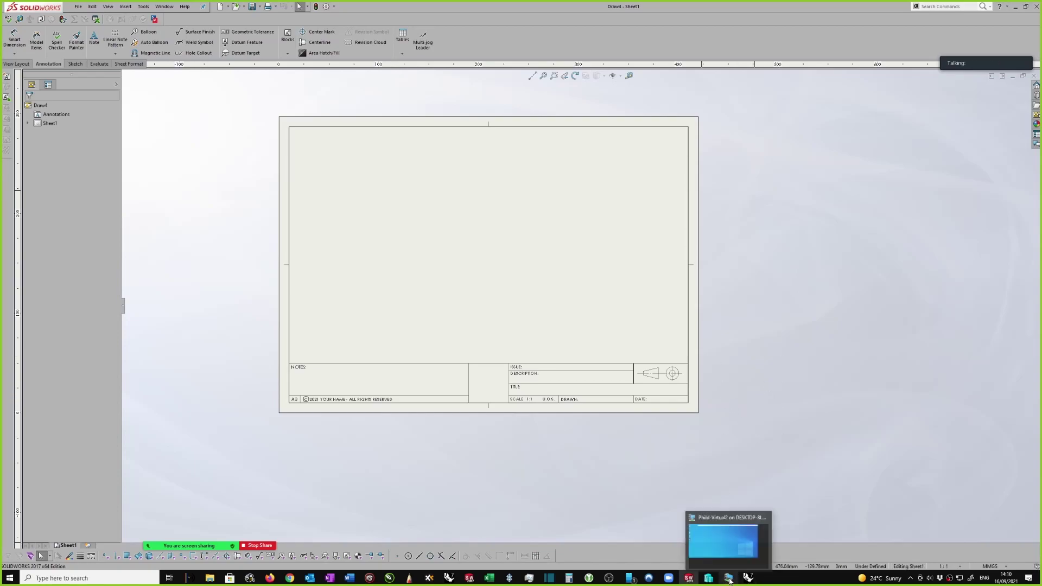
click(730, 540)
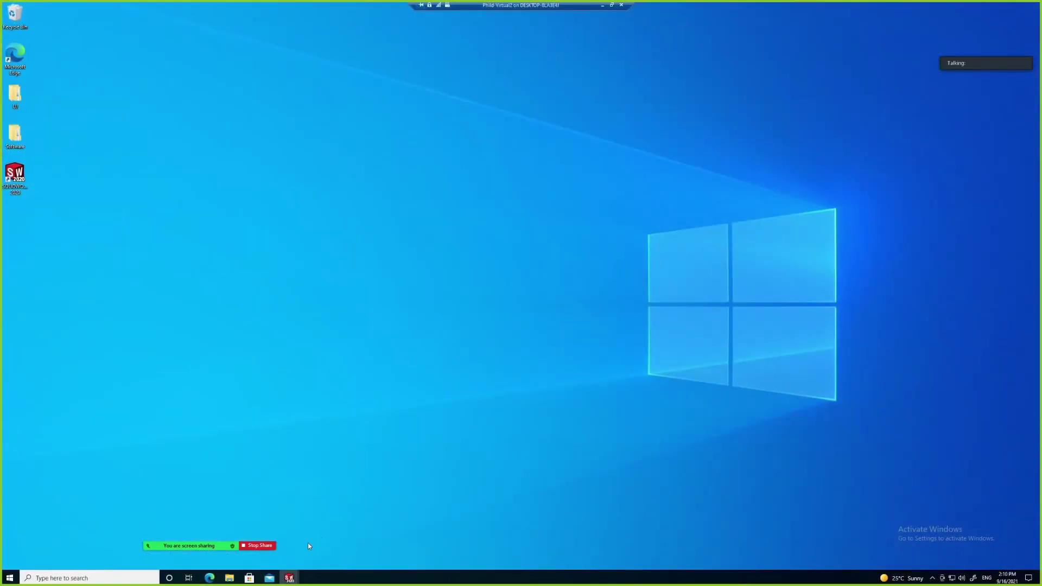
mouse_move(289, 577)
click(389, 549)
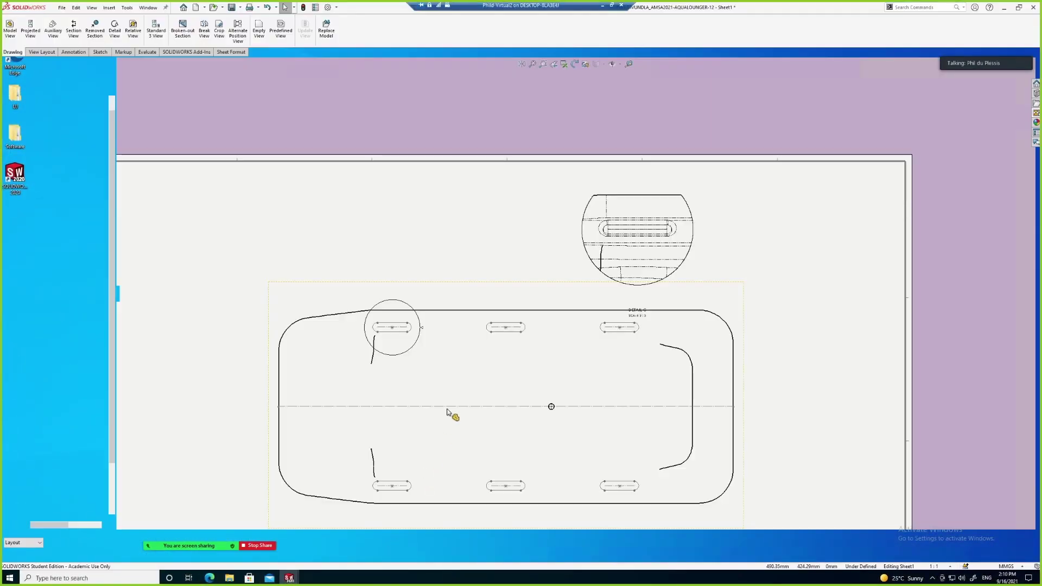
Close the lounger drawing without saving its changes, and close the lounger part
scroll(513, 296, up, 1)
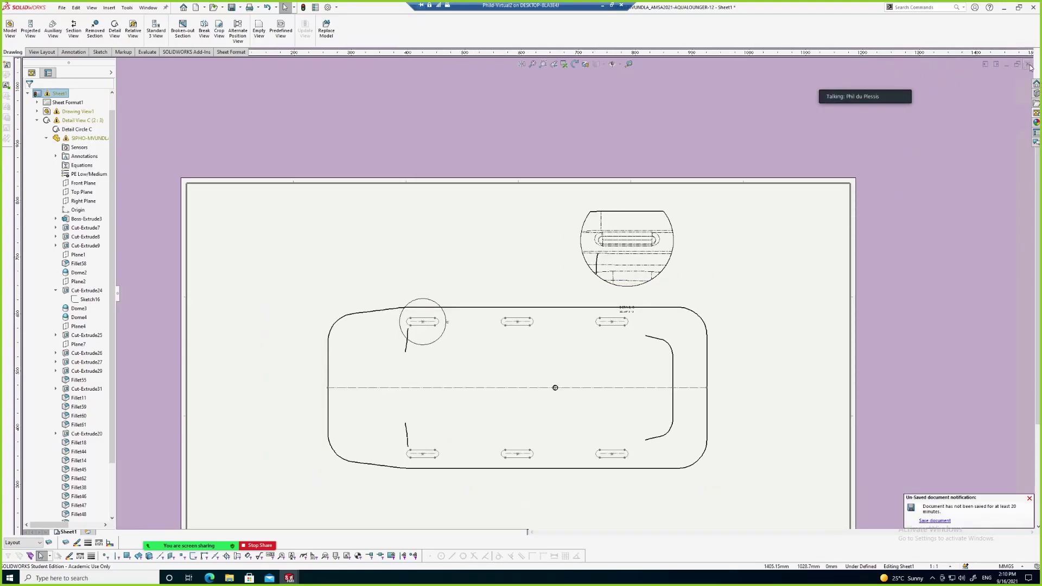
click(1029, 67)
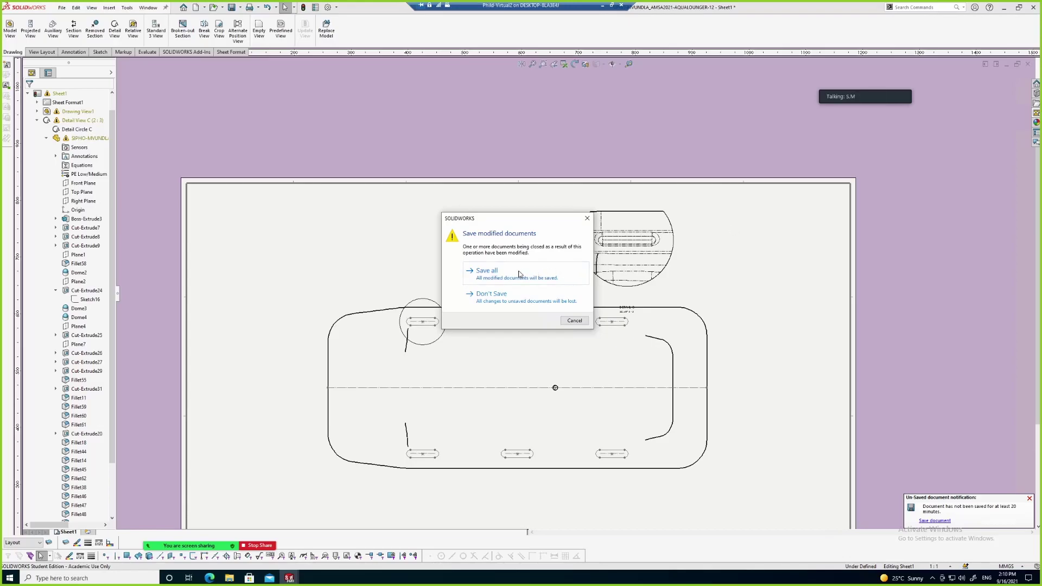
click(488, 296)
scroll(597, 248, up, 4)
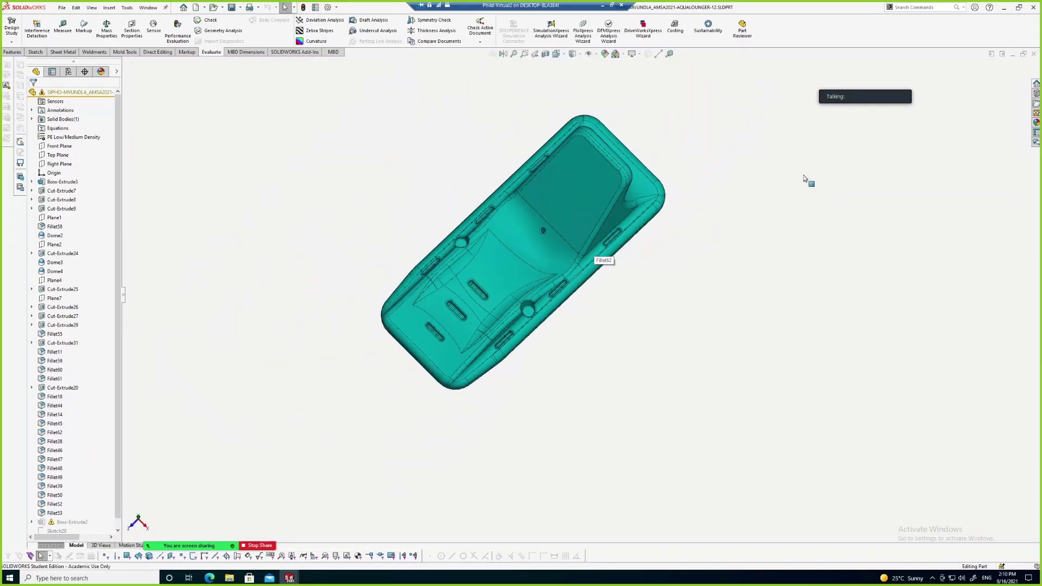
scroll(846, 182, down, 1)
click(1033, 54)
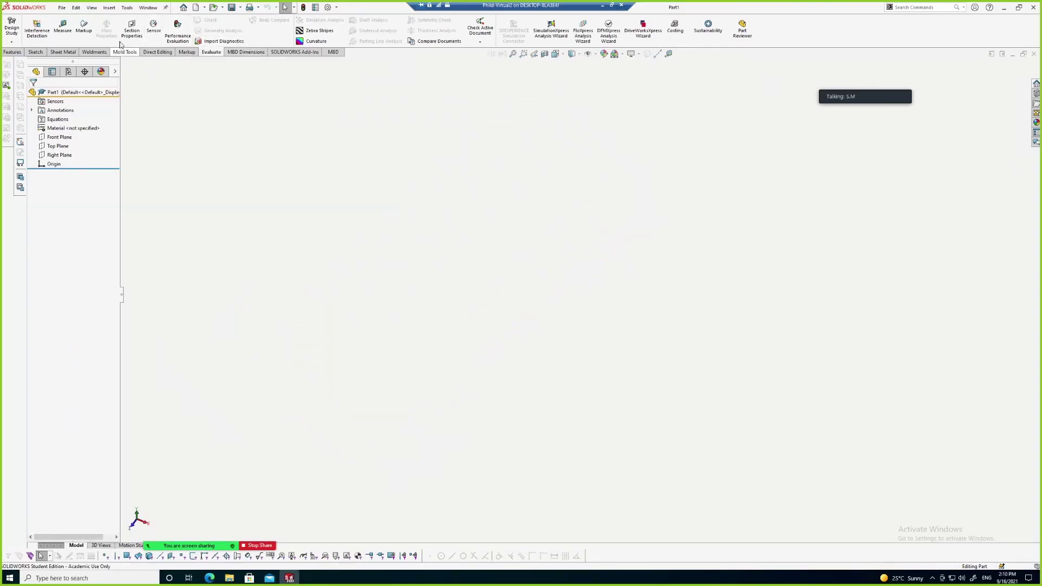
Create a new drawing from the A3 - UJ 2021 template
click(62, 8)
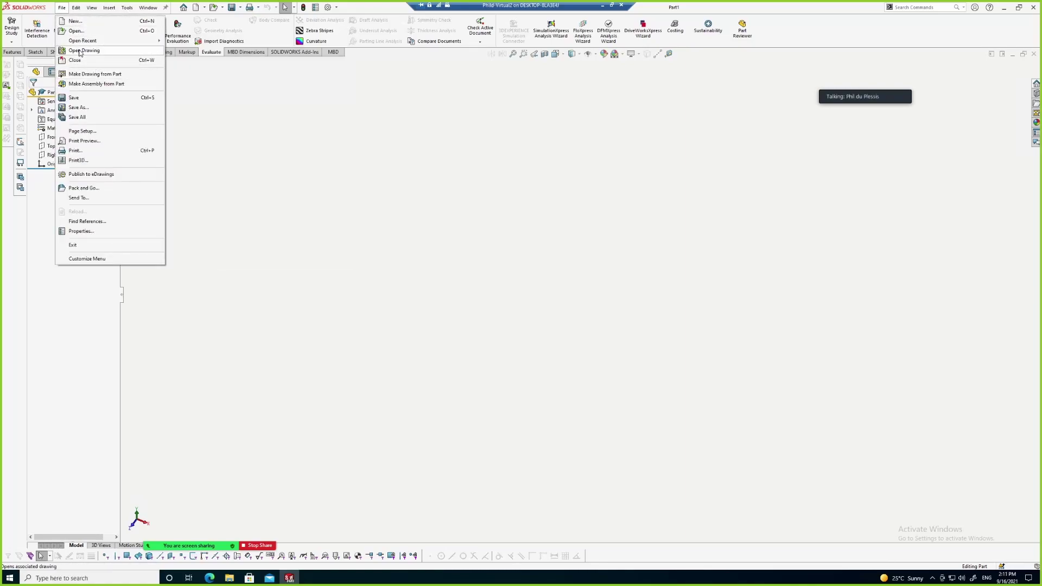
click(70, 20)
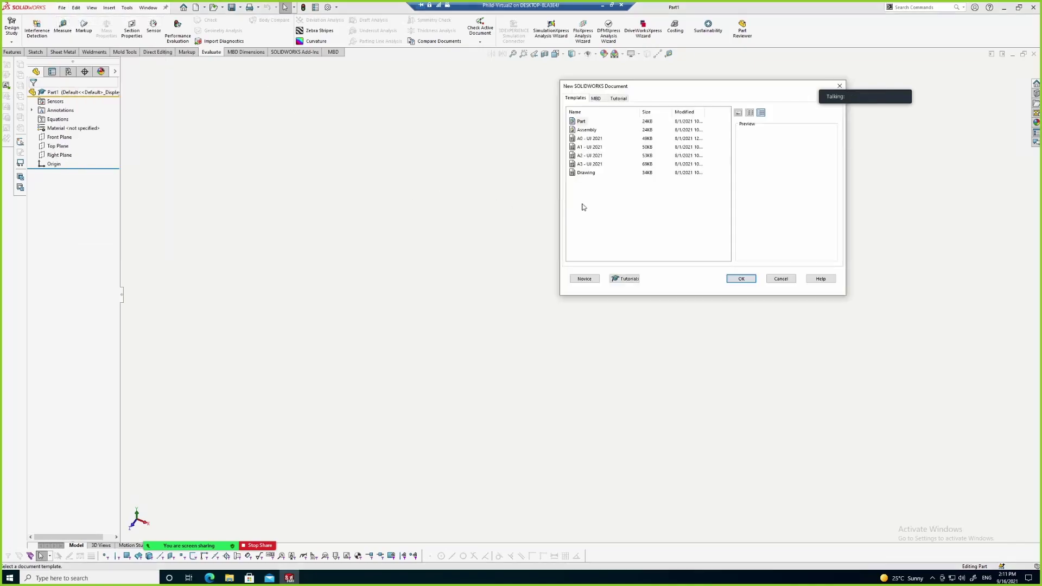
click(584, 164)
click(741, 279)
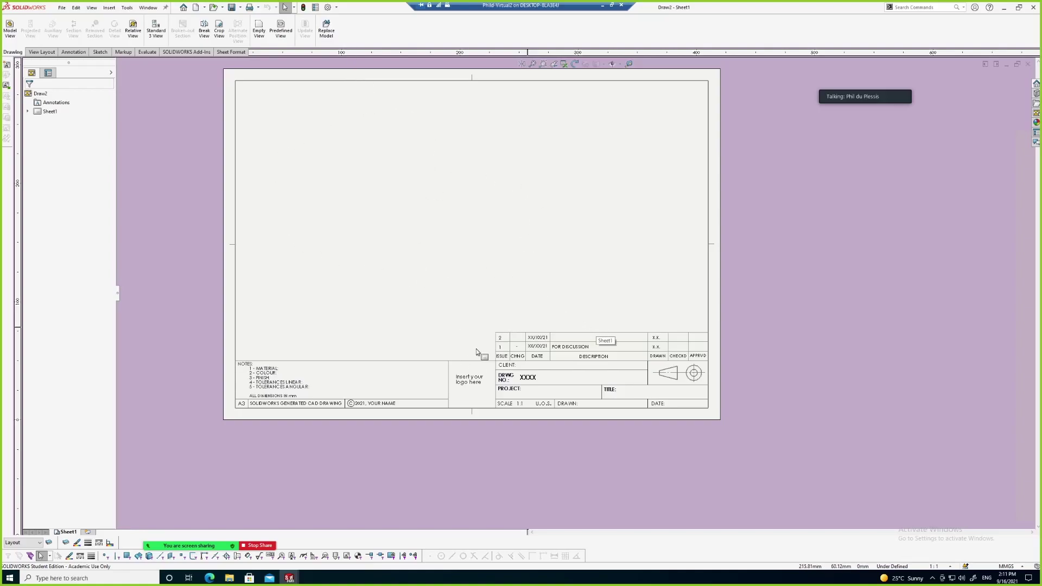
Examine the document's drafting standard settings and the folder for loading an external standard file, and close them without loading anything
click(337, 8)
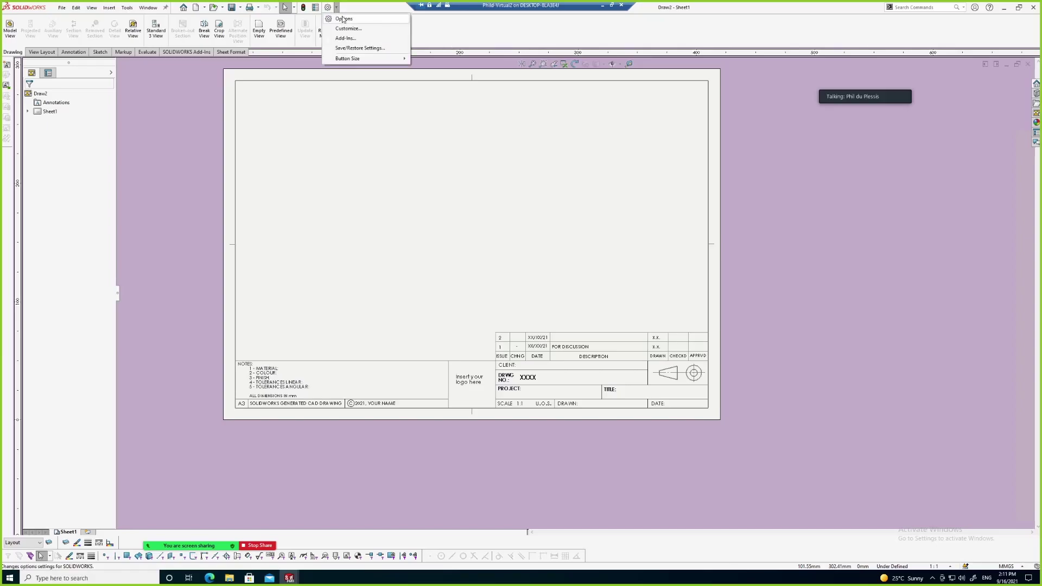
click(343, 19)
click(321, 133)
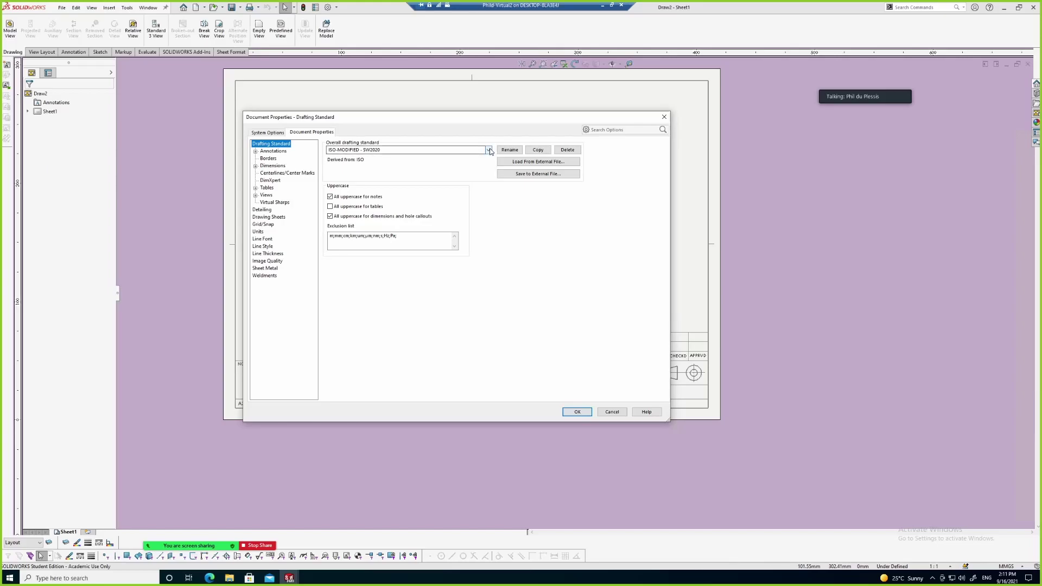
click(539, 161)
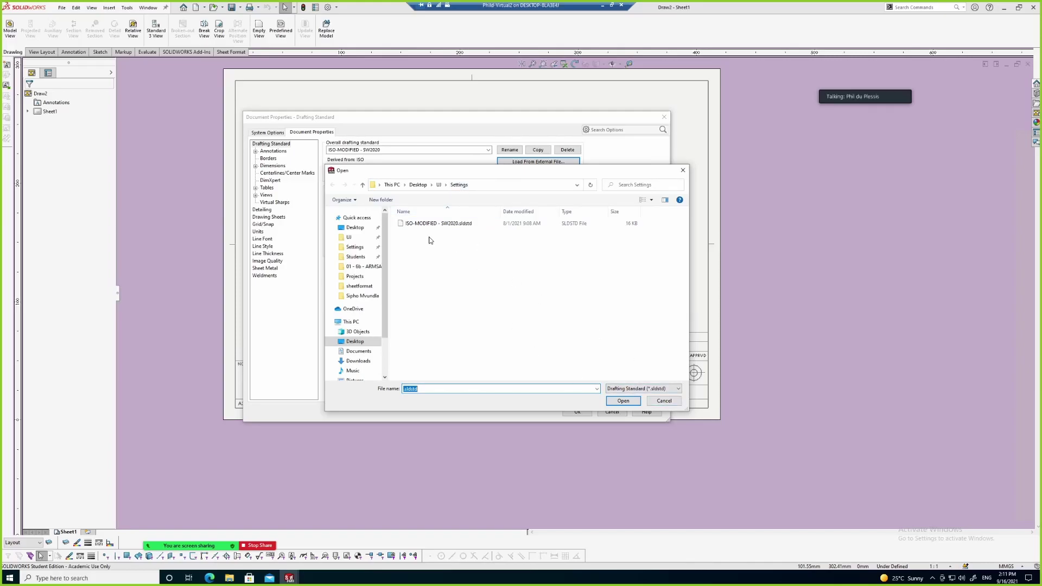
click(665, 403)
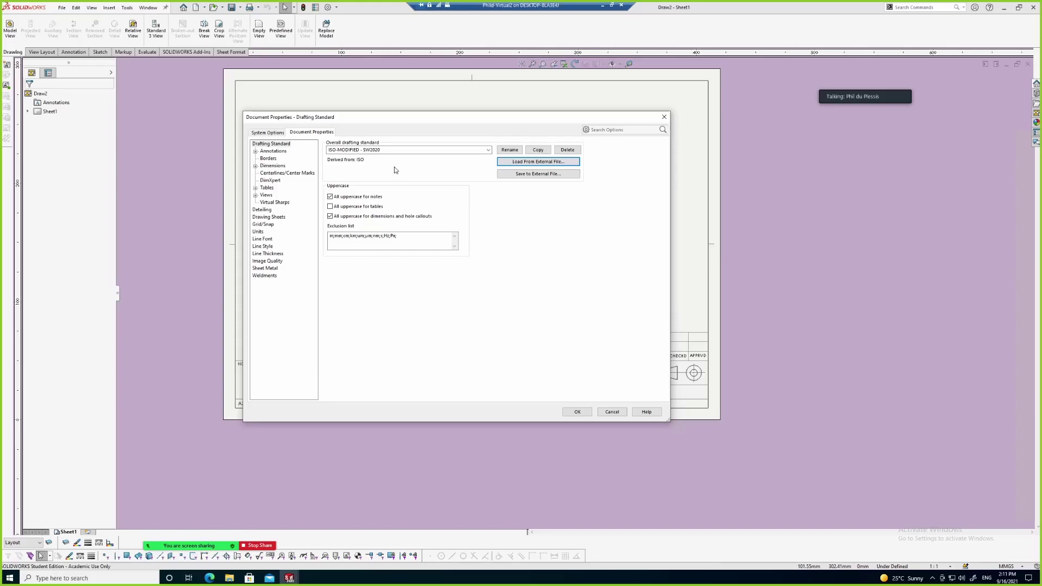
click(664, 117)
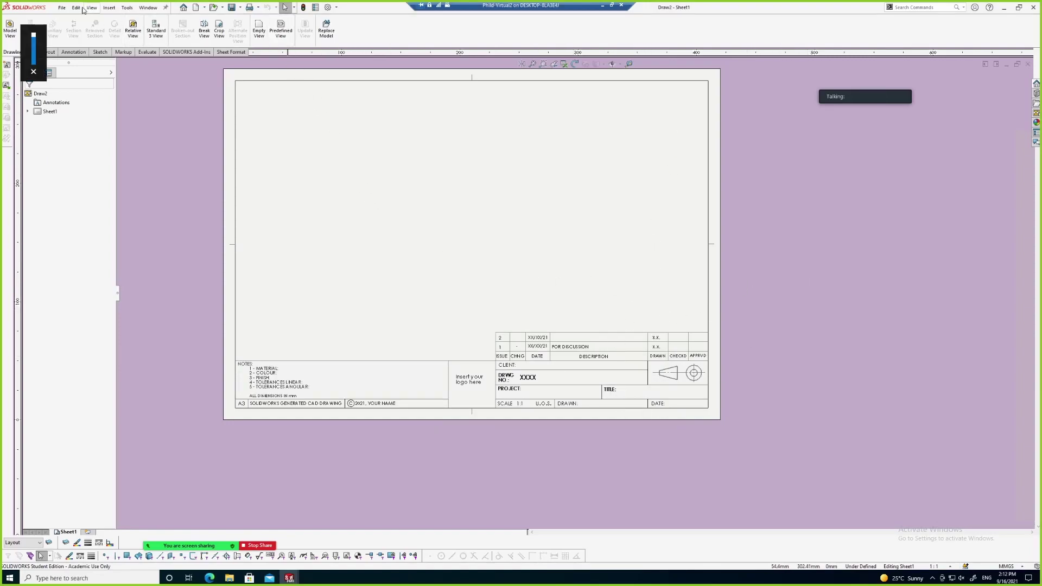
Inspect the folder used for saving the sheet as a Drawing Templates (*.drwdot) file, and leave without saving
click(61, 8)
click(78, 74)
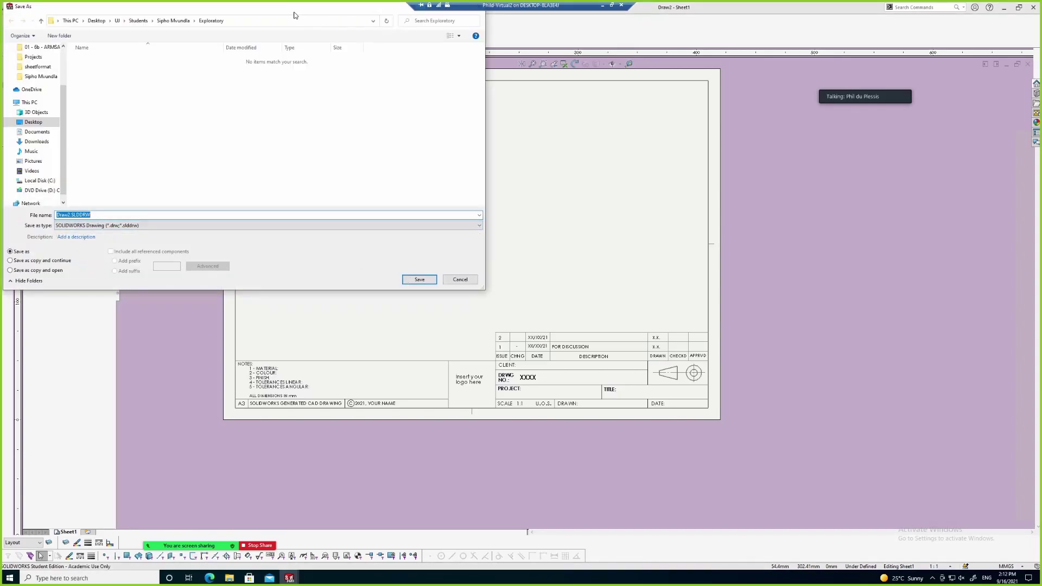
click(412, 290)
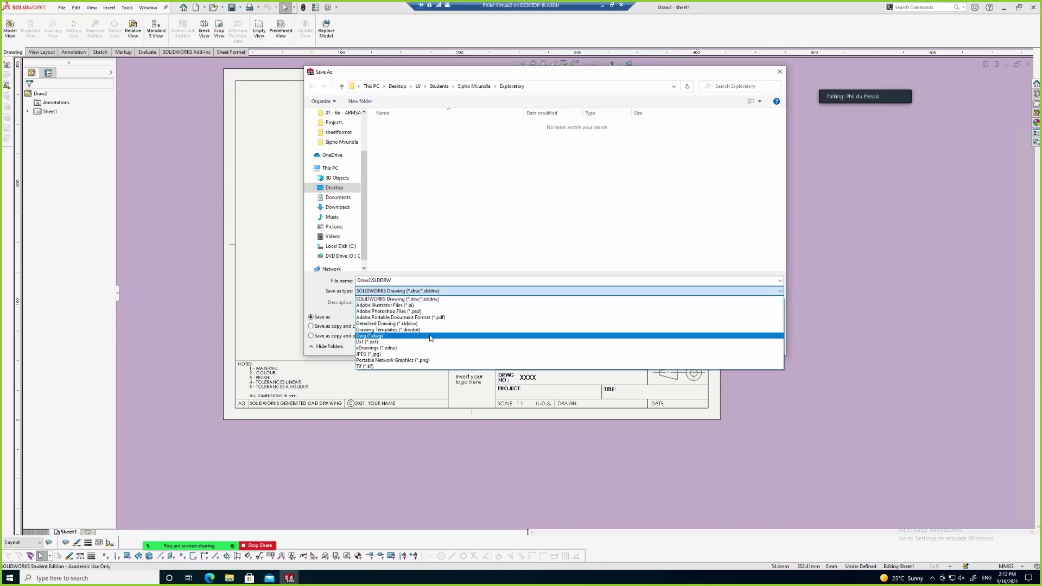
click(422, 329)
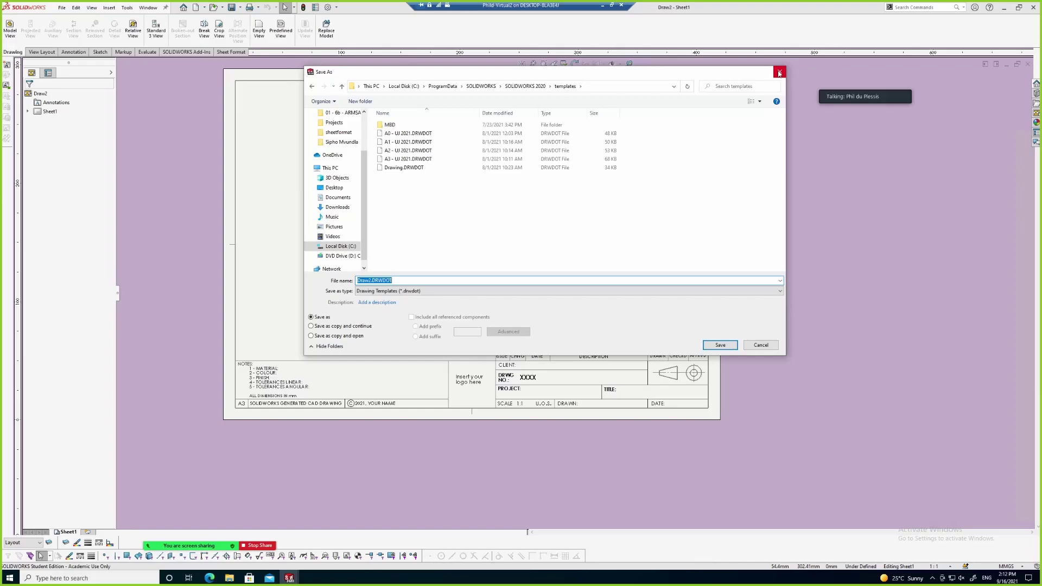
click(779, 74)
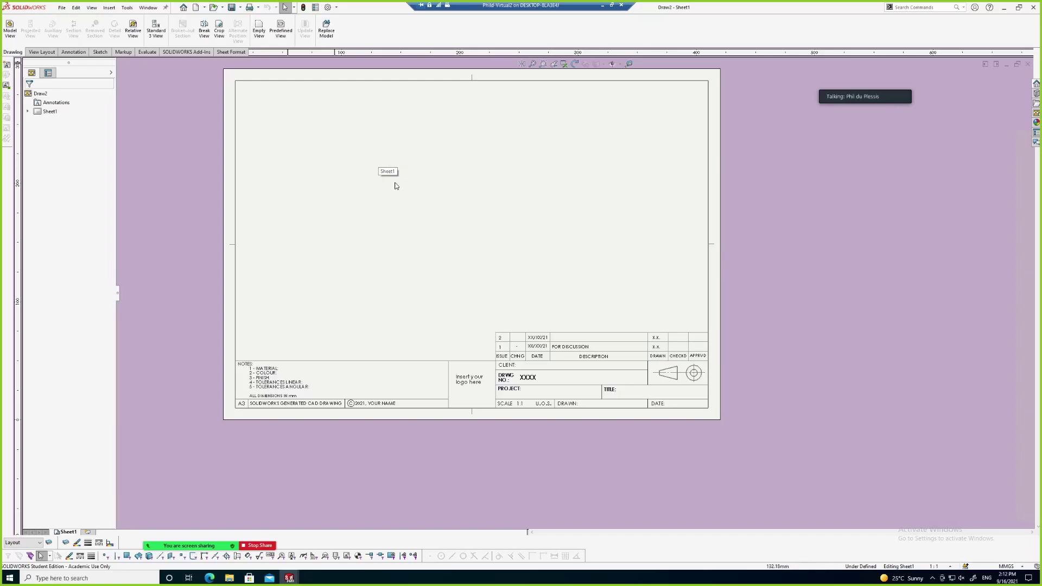
scroll(549, 186, up, 1)
scroll(546, 185, down, 1)
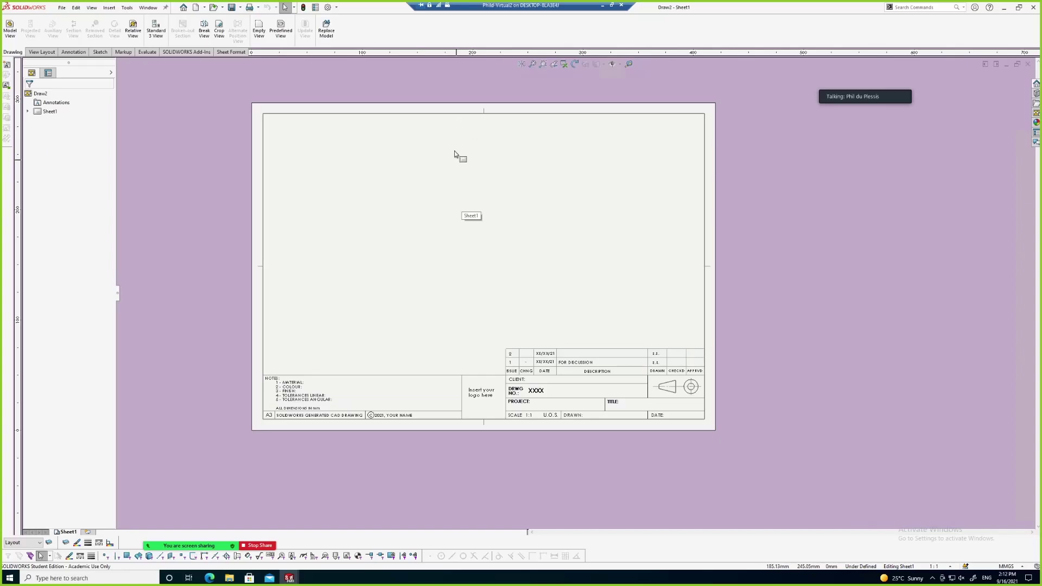
Load the external drafting standard file ISO-MODIFIED - SW2020.sldstd into the drawing's document properties
click(336, 8)
click(351, 18)
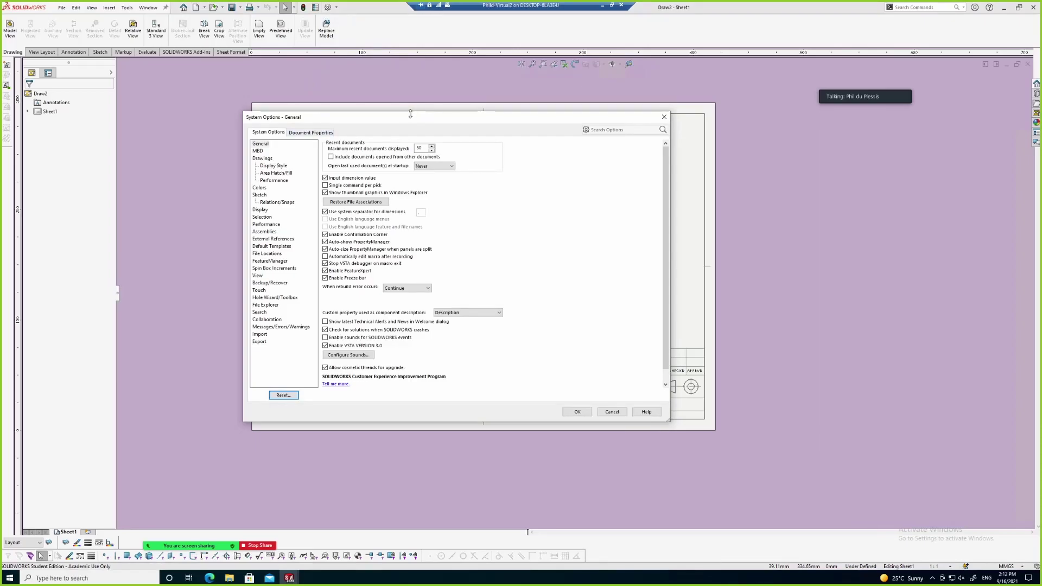
click(311, 132)
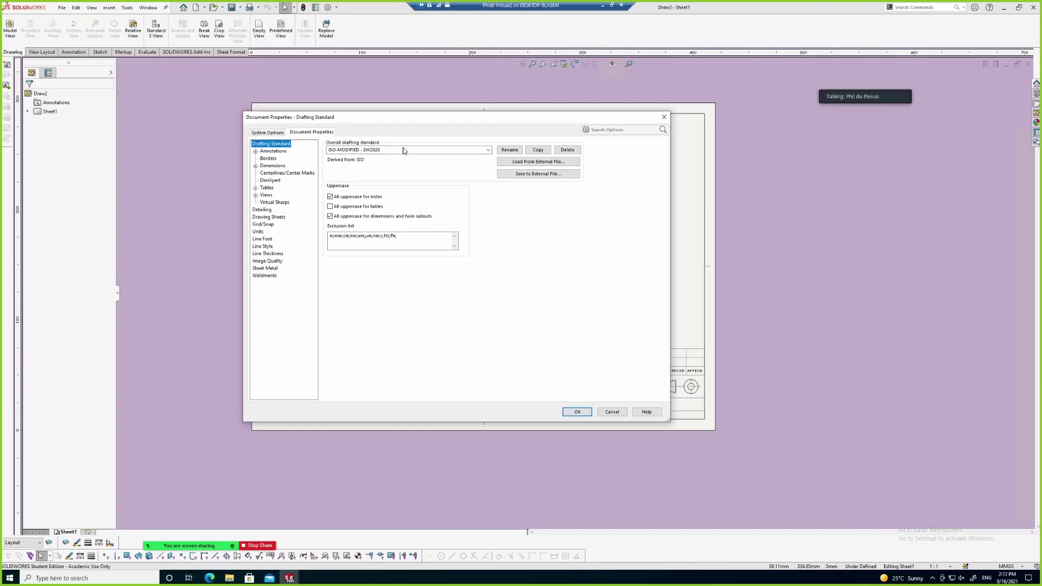
click(531, 161)
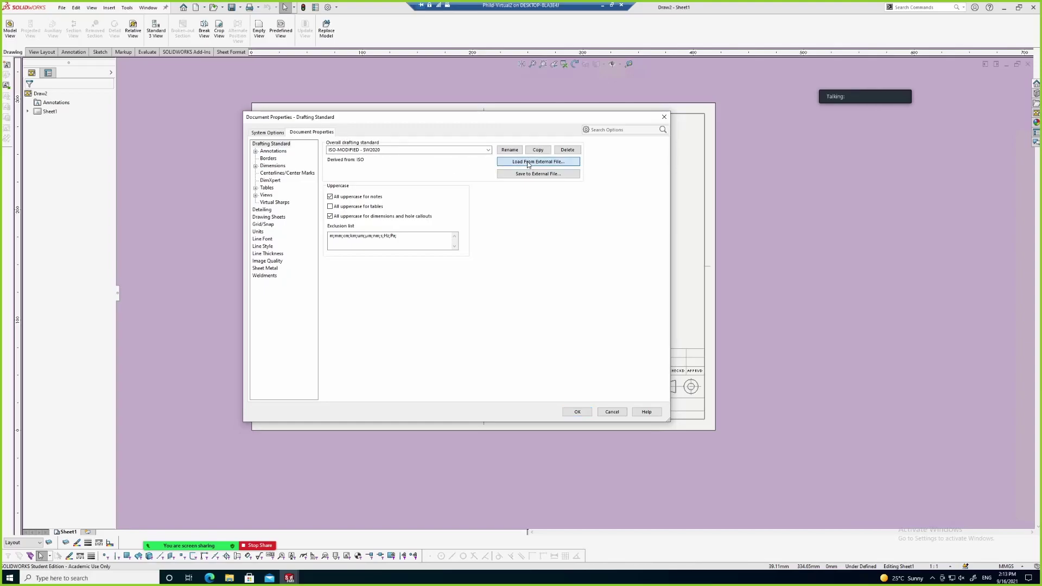
double_click(428, 225)
Set virtual sharps to the Witness style and radius dimensions to display with a solid leader, and apply the document properties
click(273, 202)
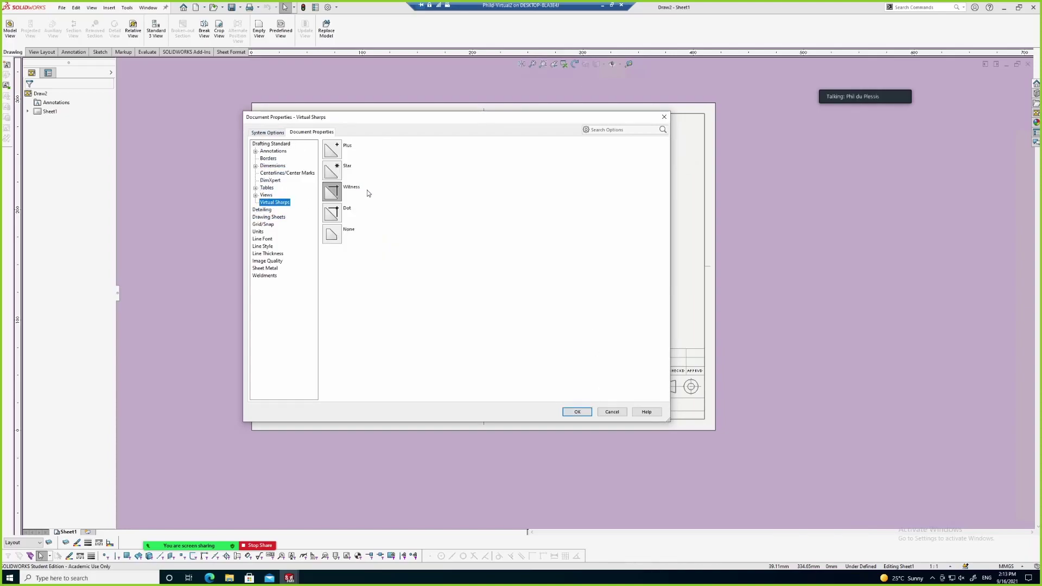
click(336, 192)
click(255, 166)
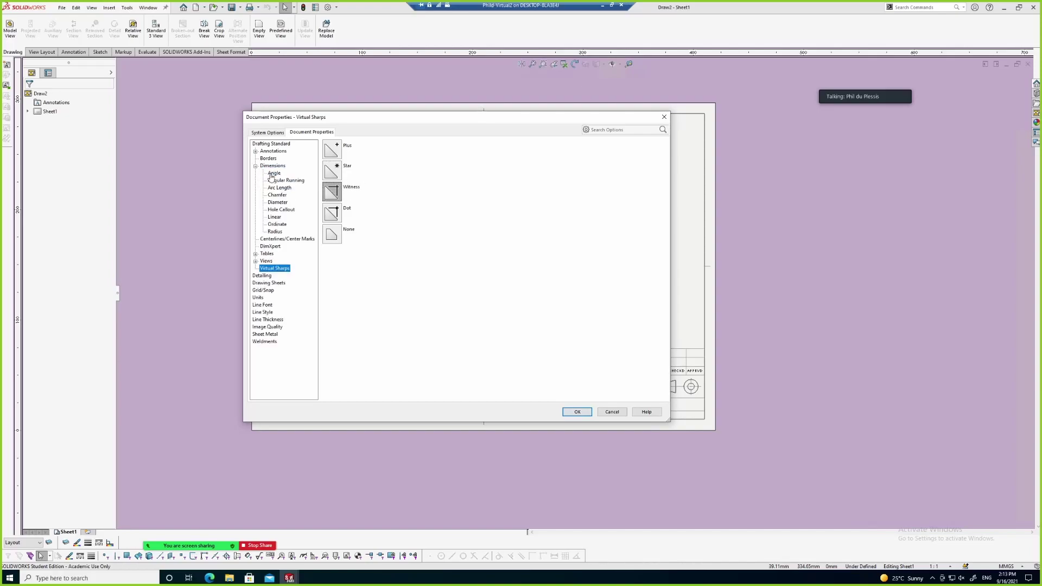
click(275, 231)
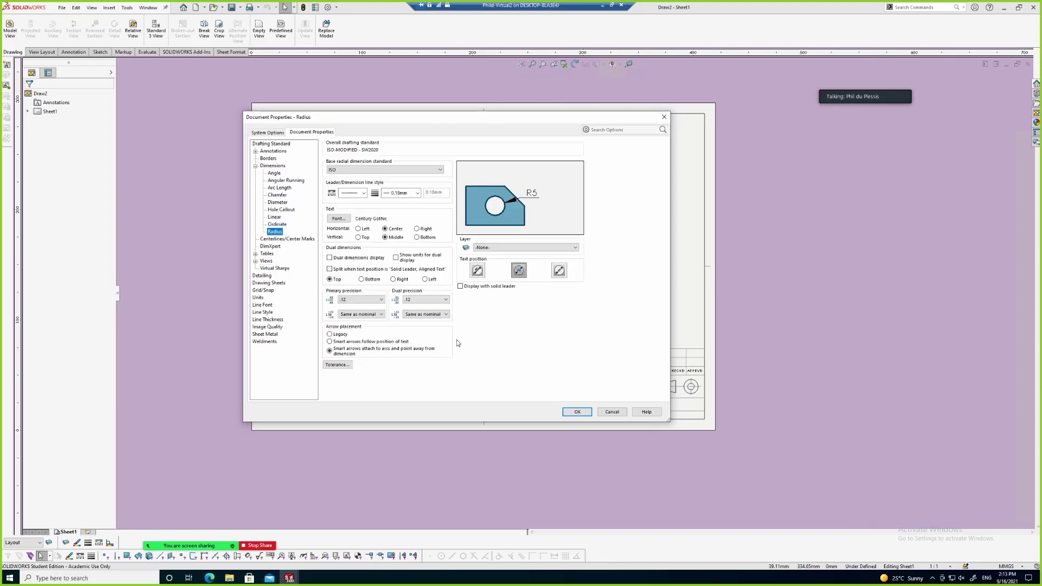
click(460, 287)
click(576, 411)
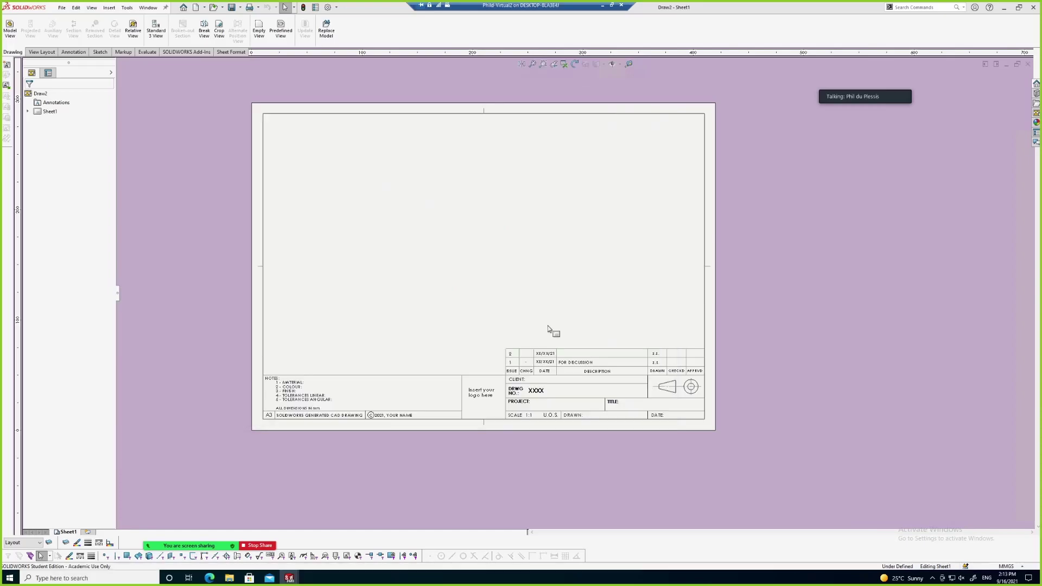
Inspect the Settings folder from which an external drafting standard is loaded, and leave it without loading a file
click(336, 7)
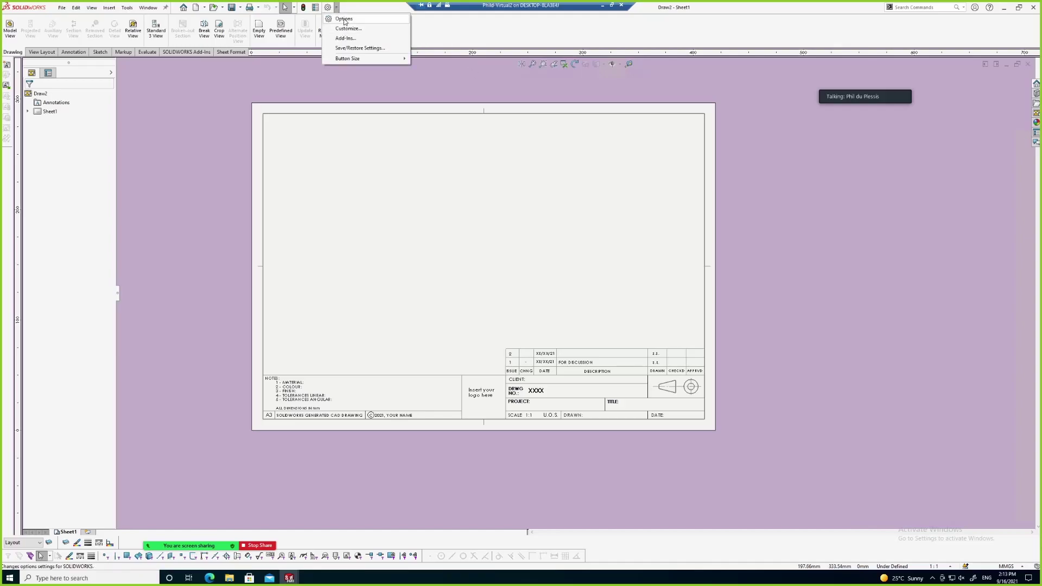
click(344, 19)
click(322, 133)
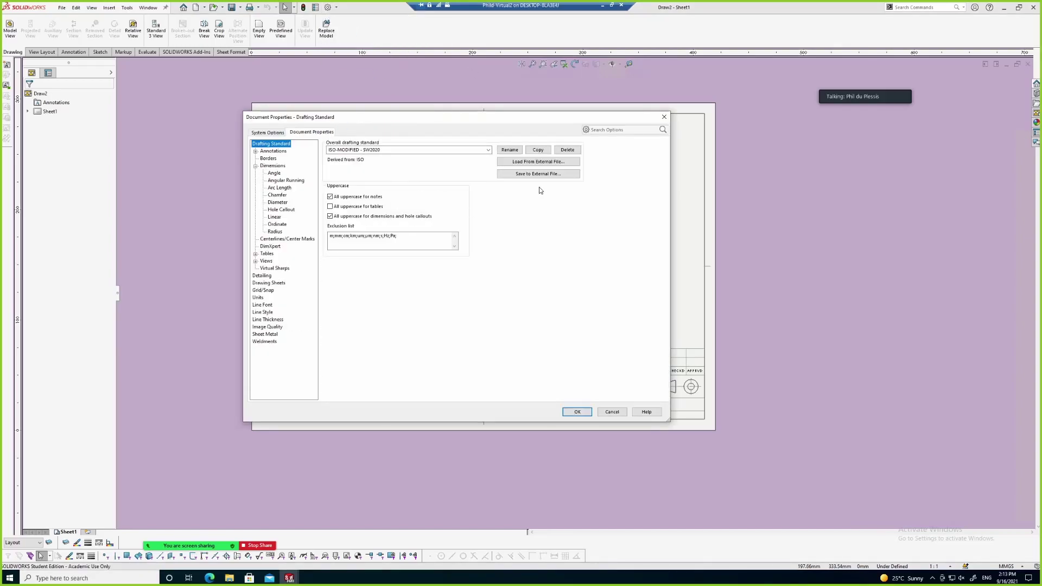
click(530, 162)
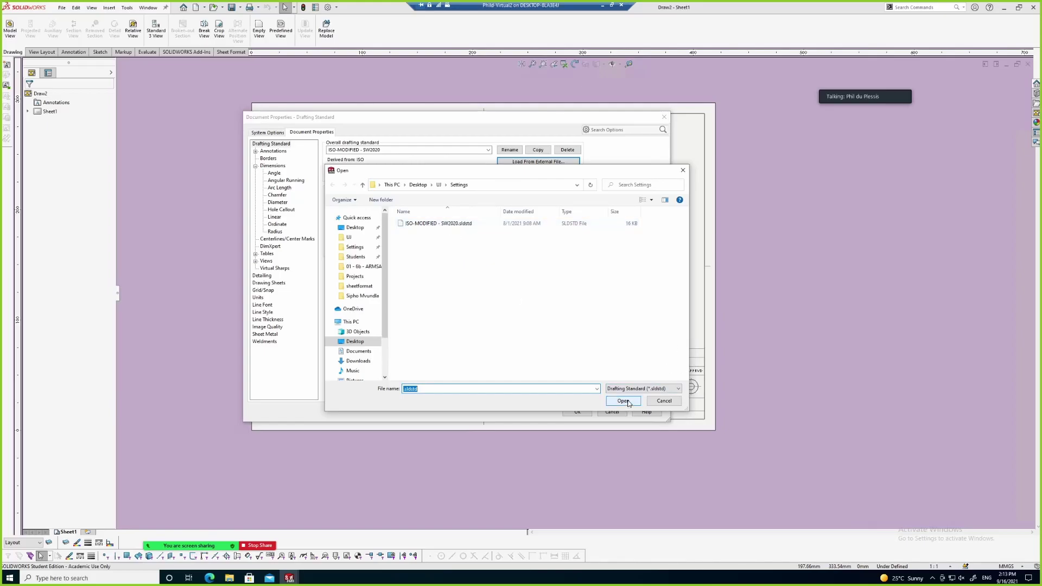
click(663, 401)
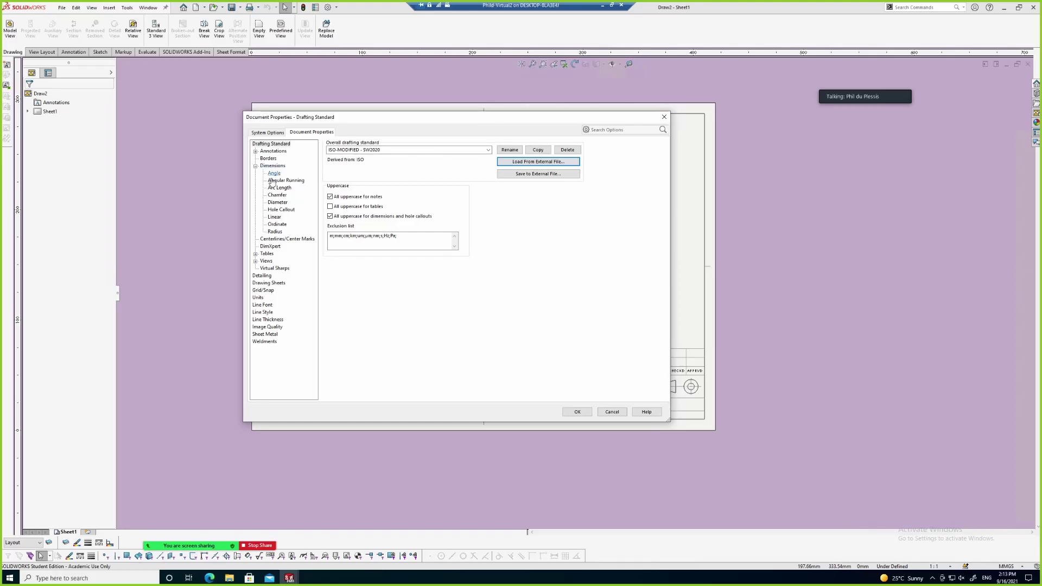
Examine the system file locations listed for Drafting Standards and for Document Templates
click(258, 133)
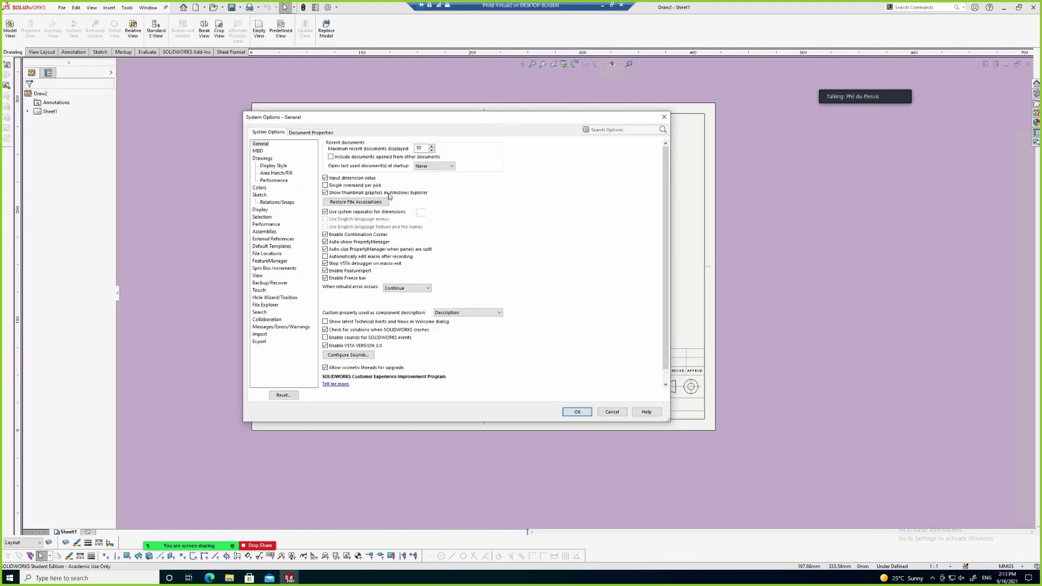
click(261, 254)
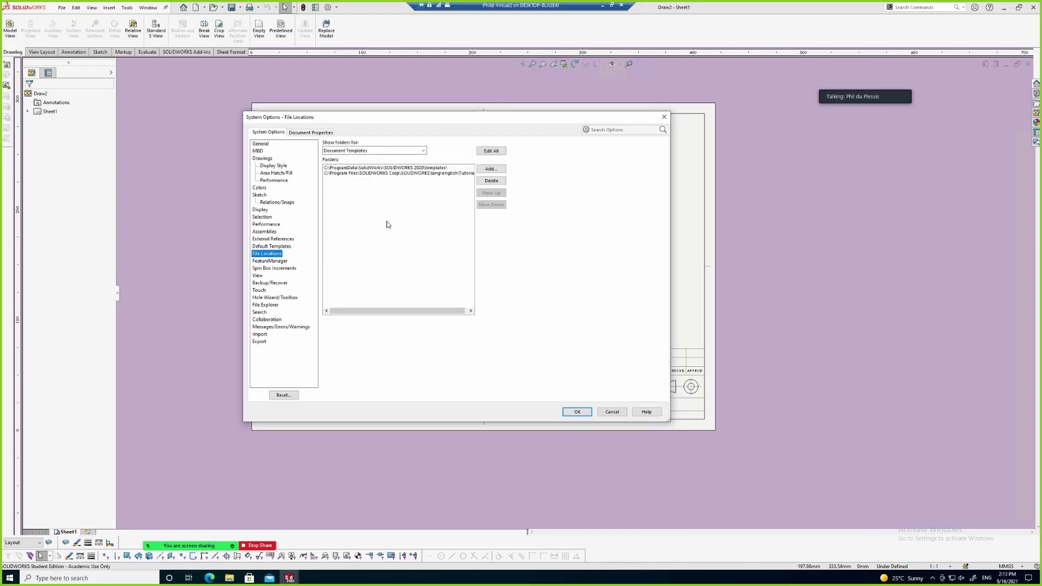
click(401, 150)
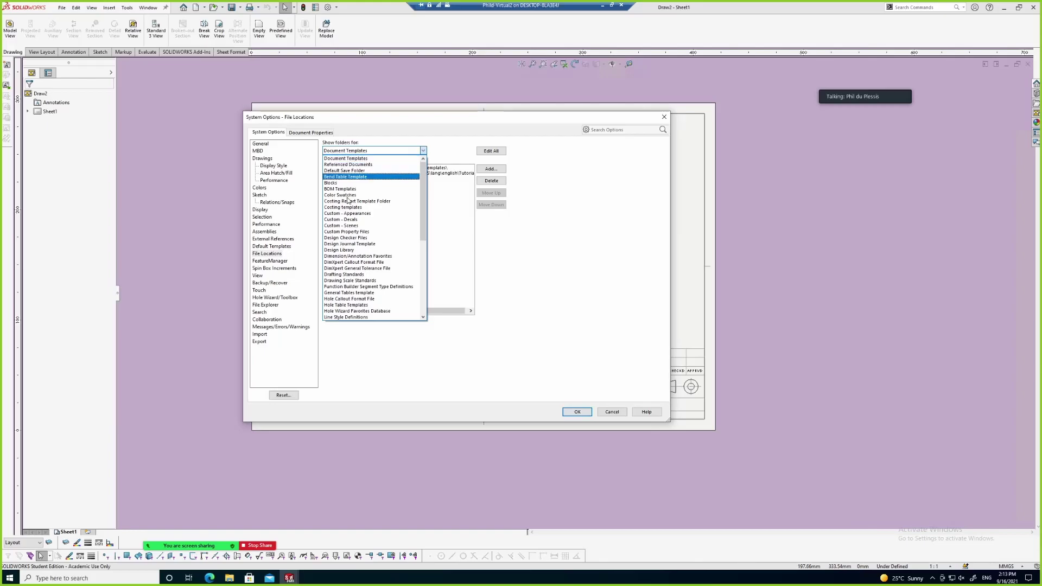
click(352, 275)
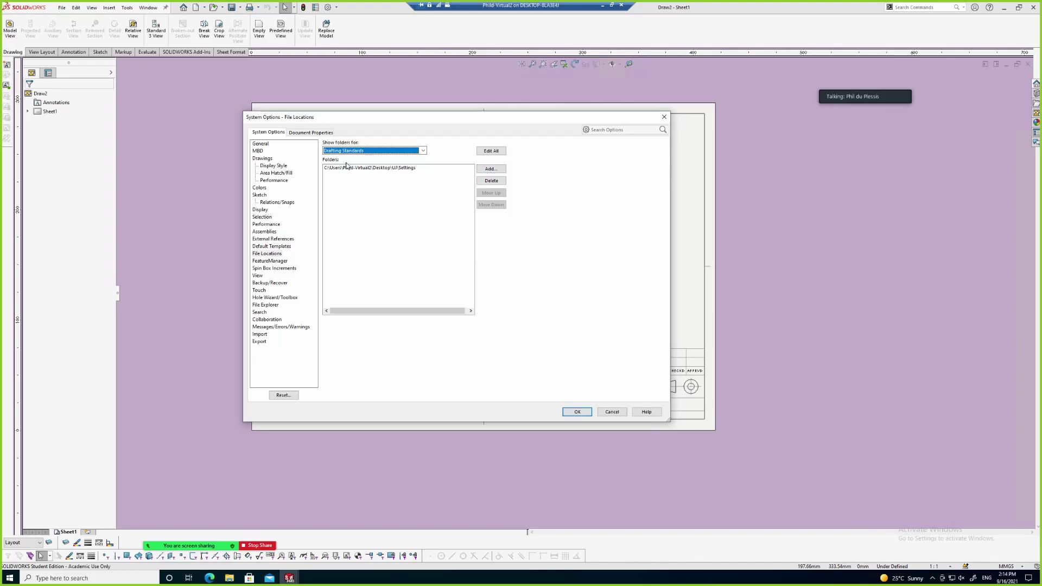
click(422, 150)
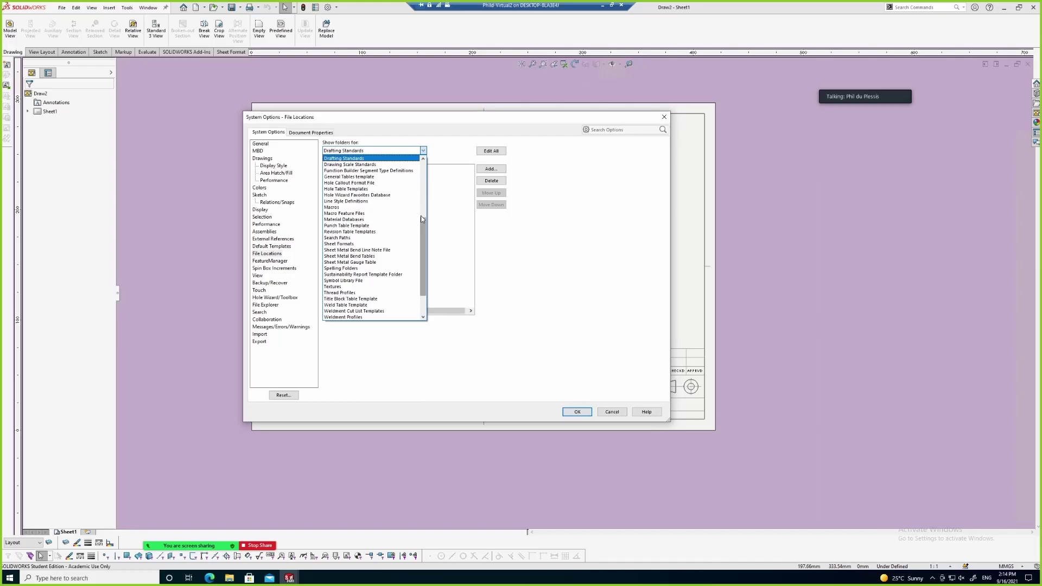
drag(424, 225, 421, 160)
click(362, 160)
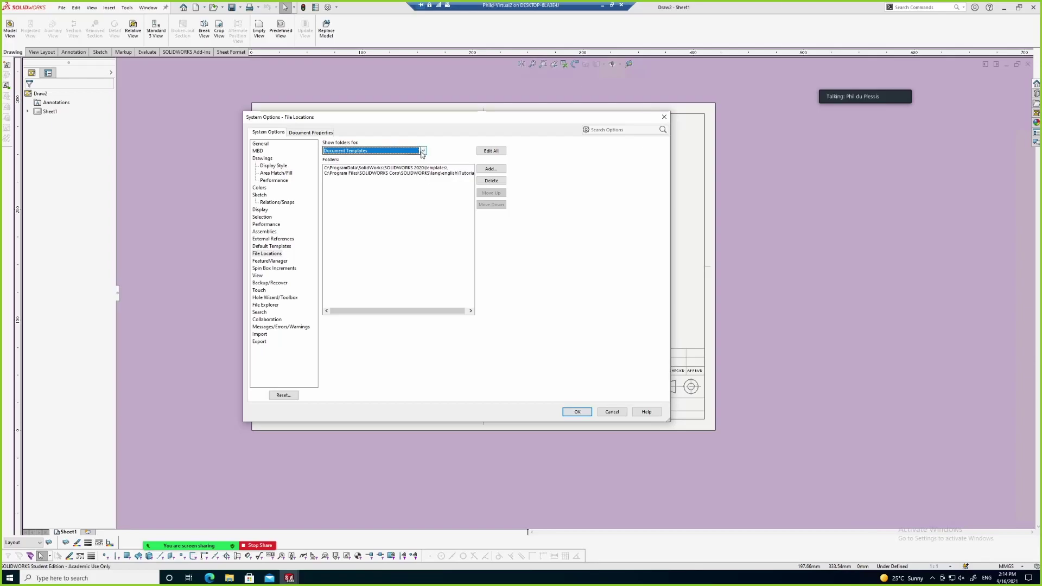
click(418, 173)
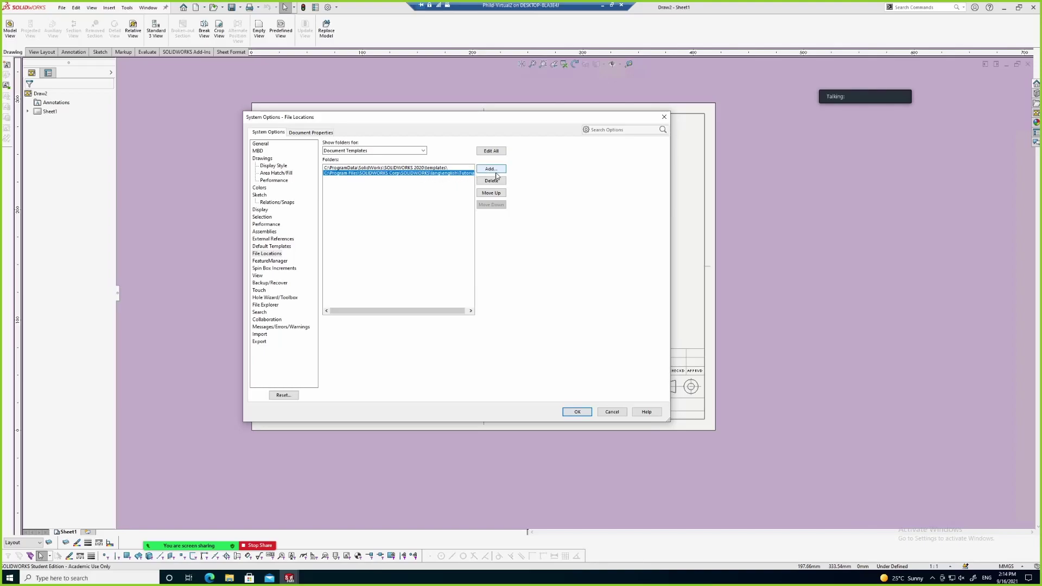
Inspect the full list of file locations and the folder choice for Document Templates 1, keep its path, and close the options
click(491, 151)
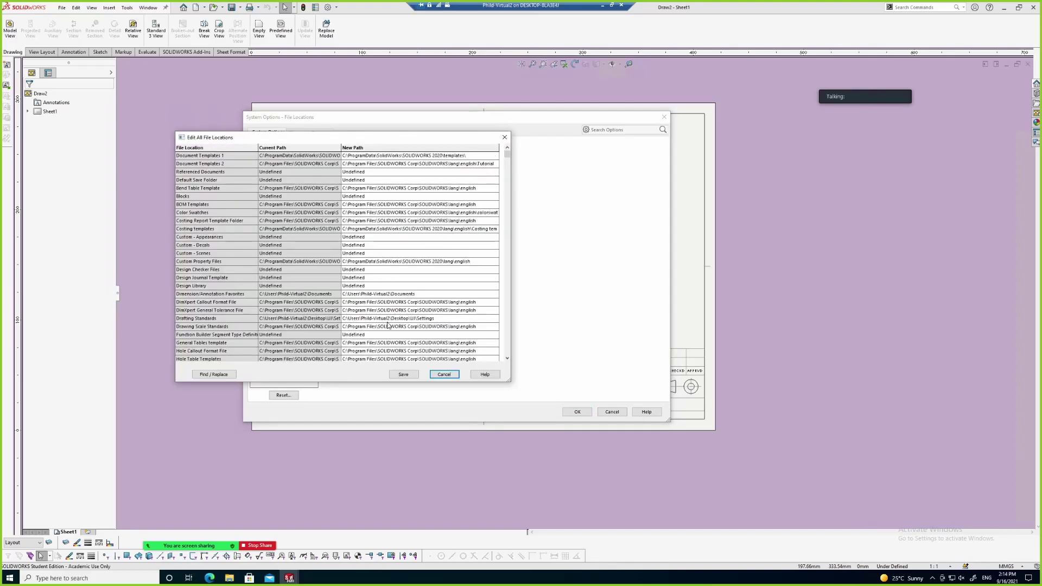
drag(474, 139, 537, 128)
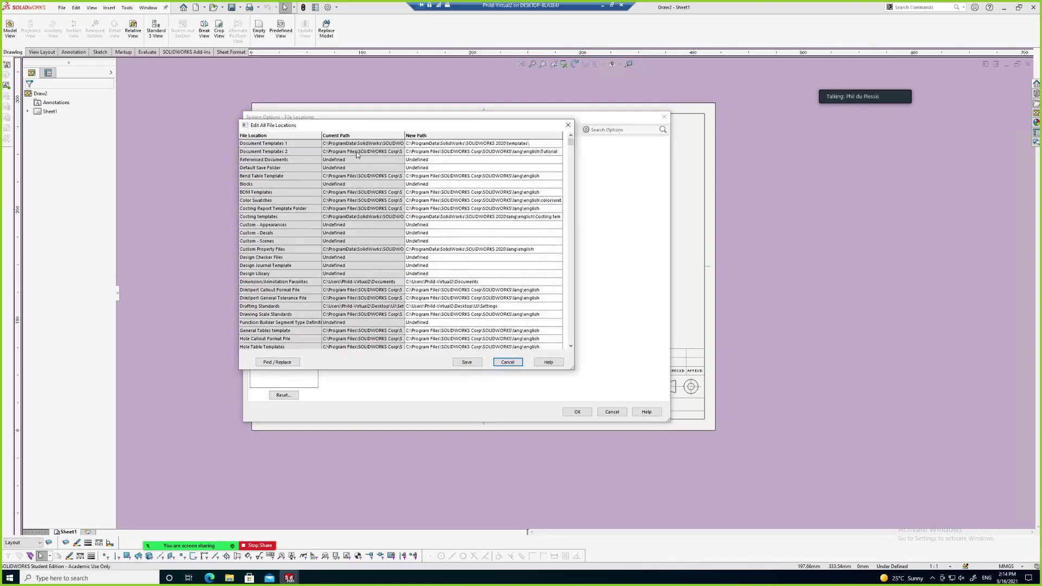
click(487, 143)
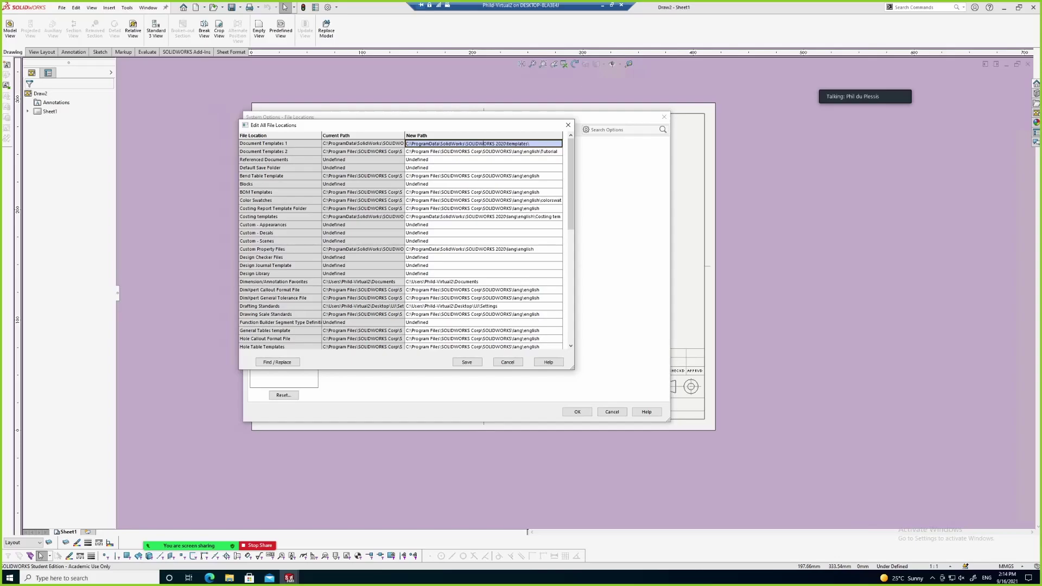
double_click(530, 144)
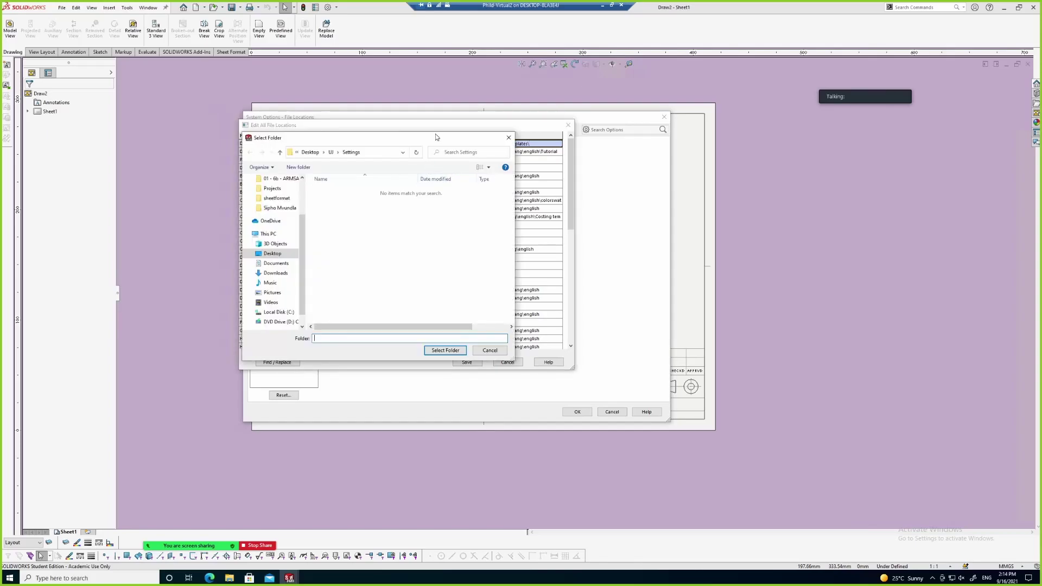
drag(442, 139, 539, 154)
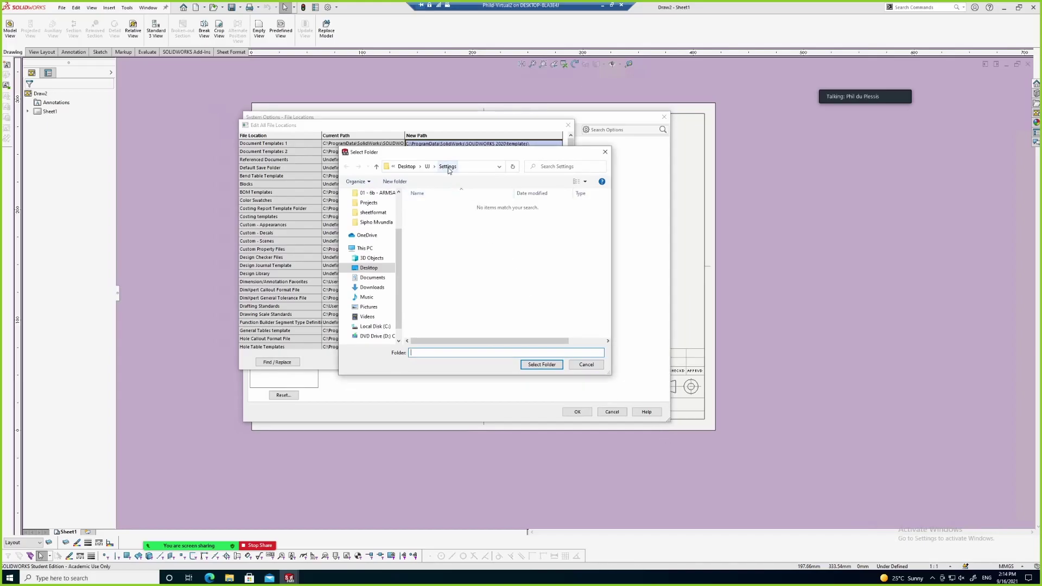
click(586, 365)
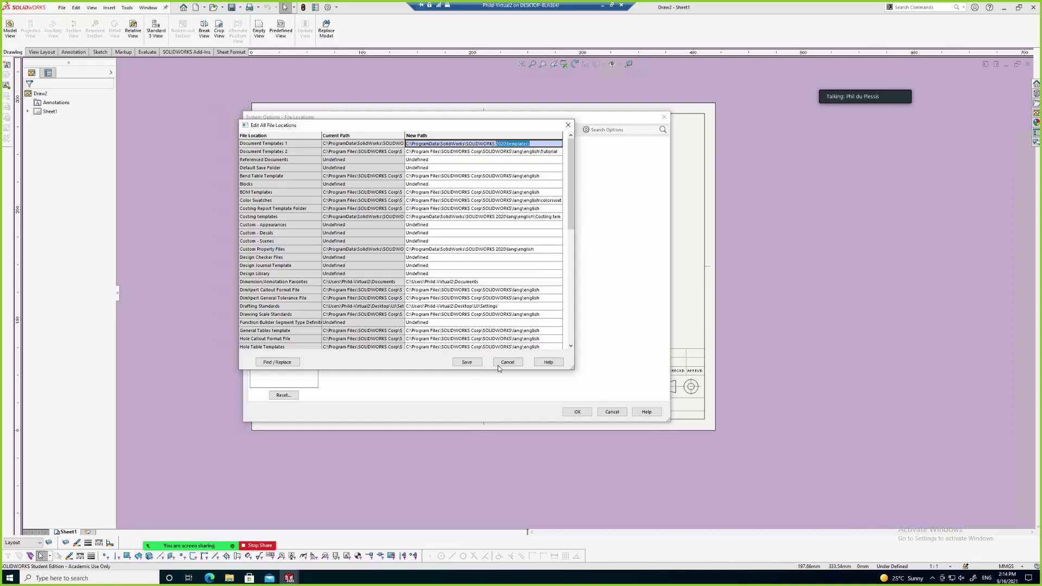
click(467, 361)
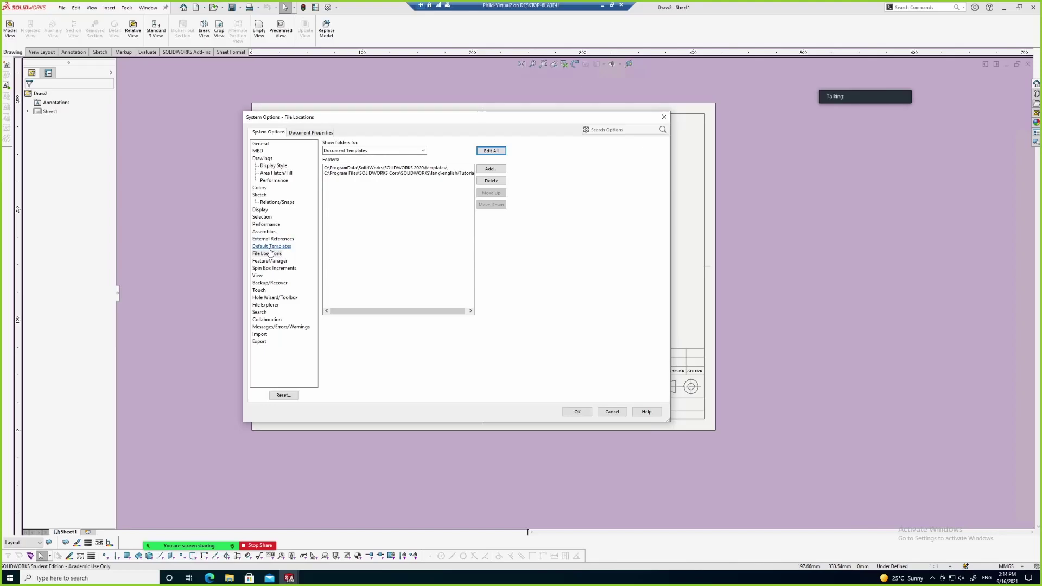
click(306, 132)
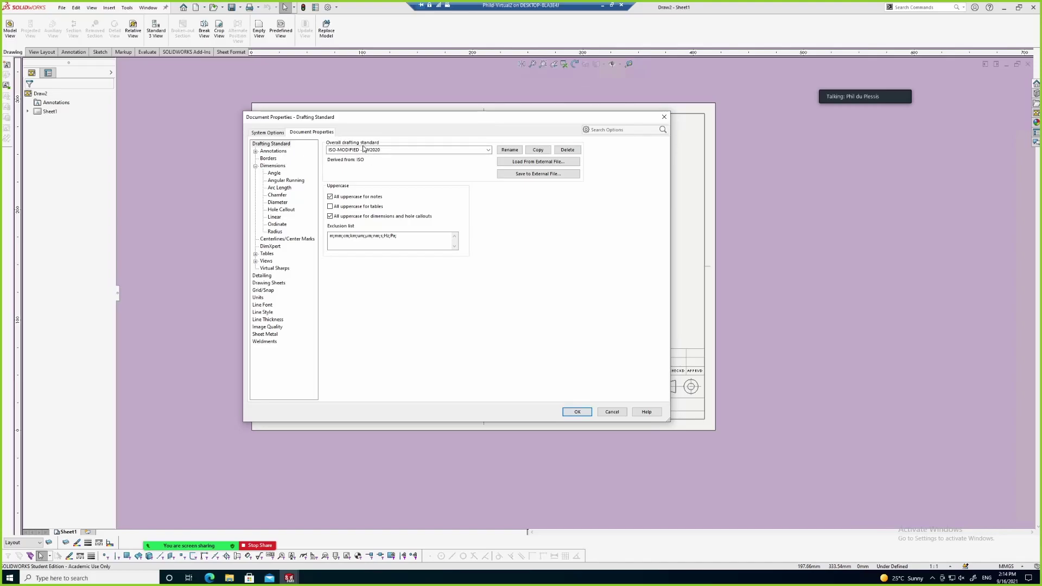
click(576, 413)
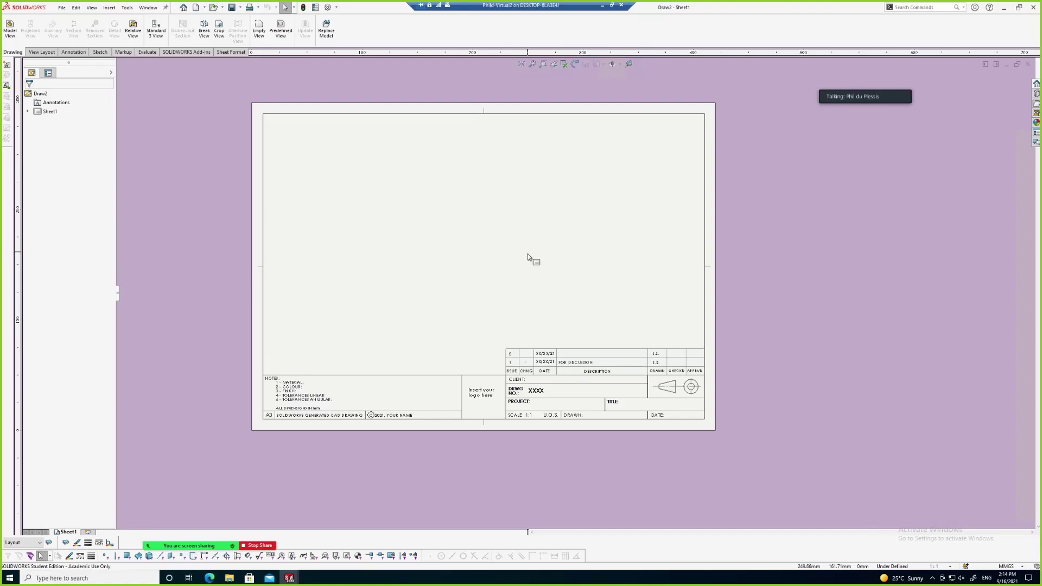
Save the sheet format as A3 - UJ 2021.slddrt in the SOLIDWORKS 2020 sheetformat folder, replacing the existing file
click(62, 8)
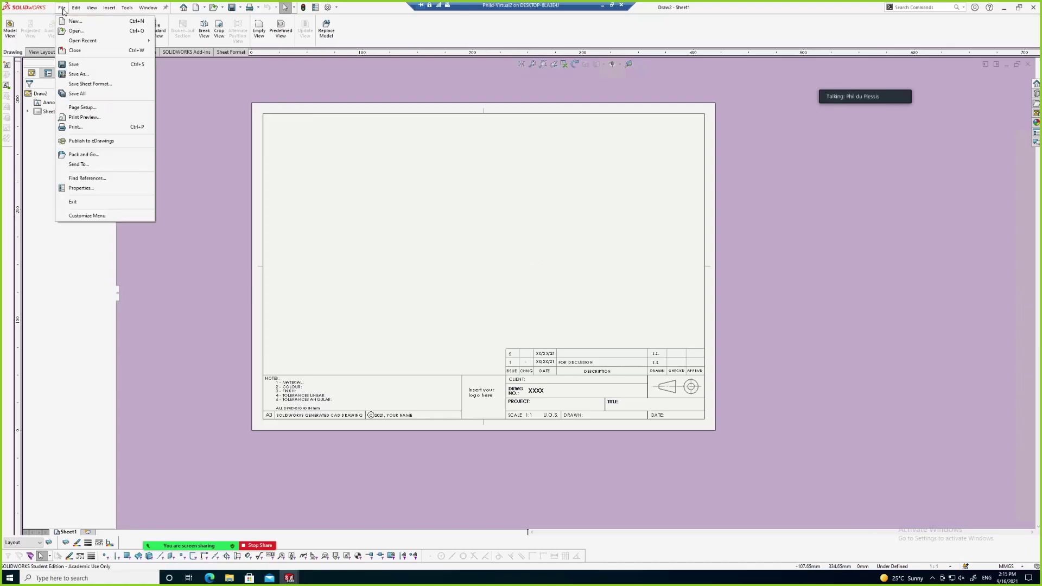
click(83, 84)
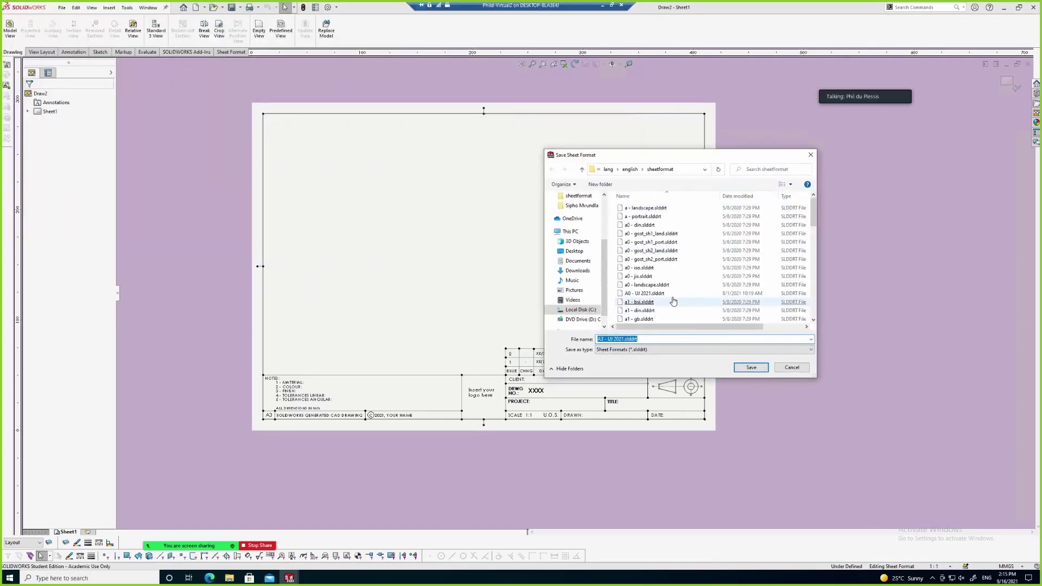
drag(683, 159, 584, 151)
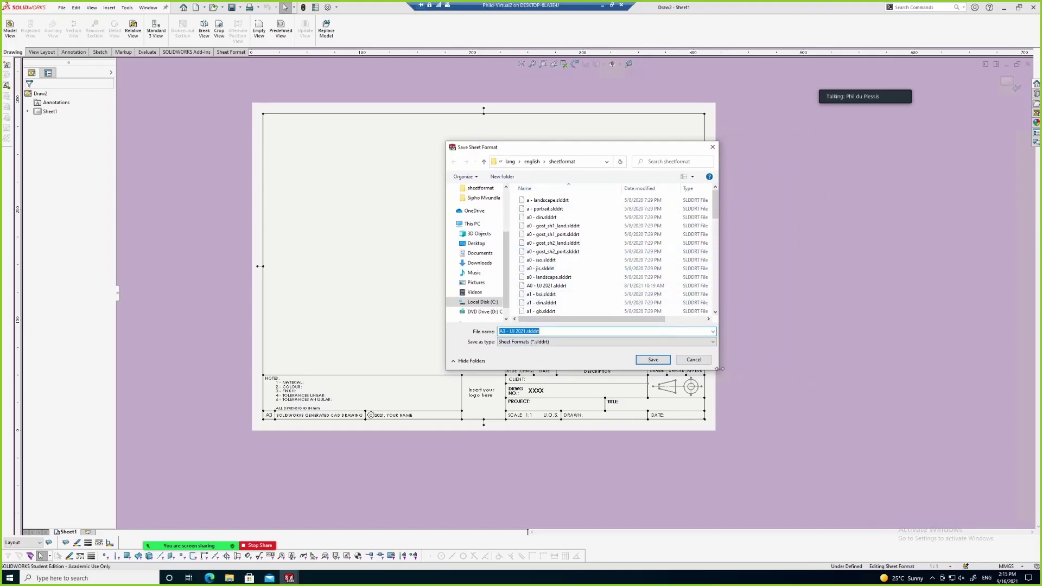
drag(717, 370, 839, 480)
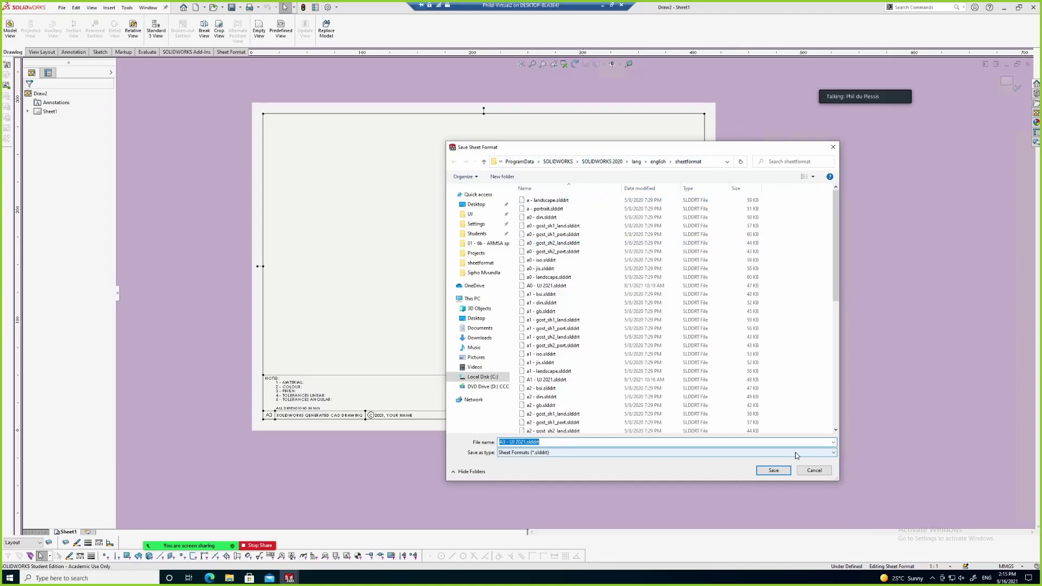
click(782, 473)
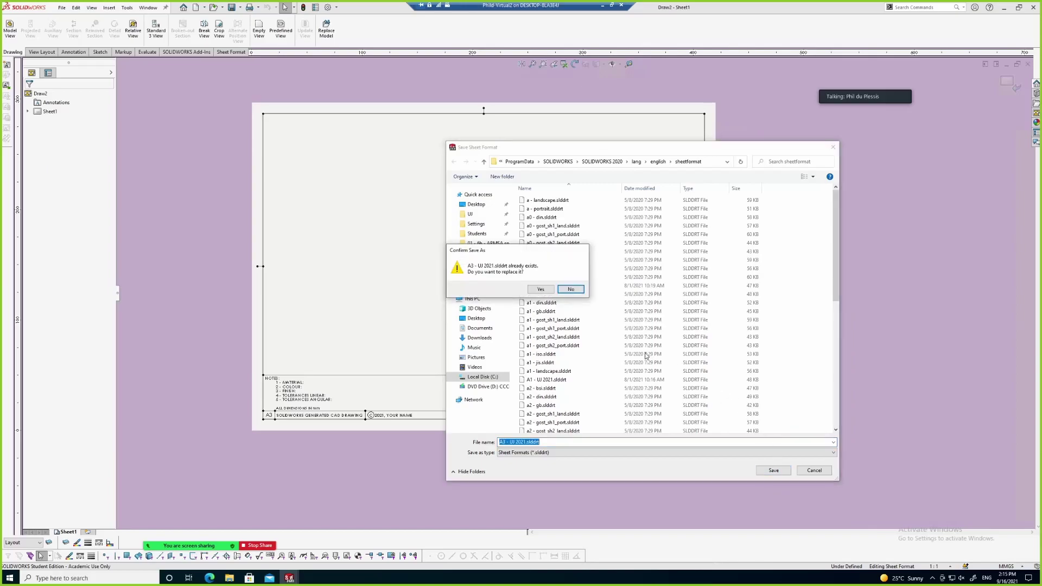
click(540, 288)
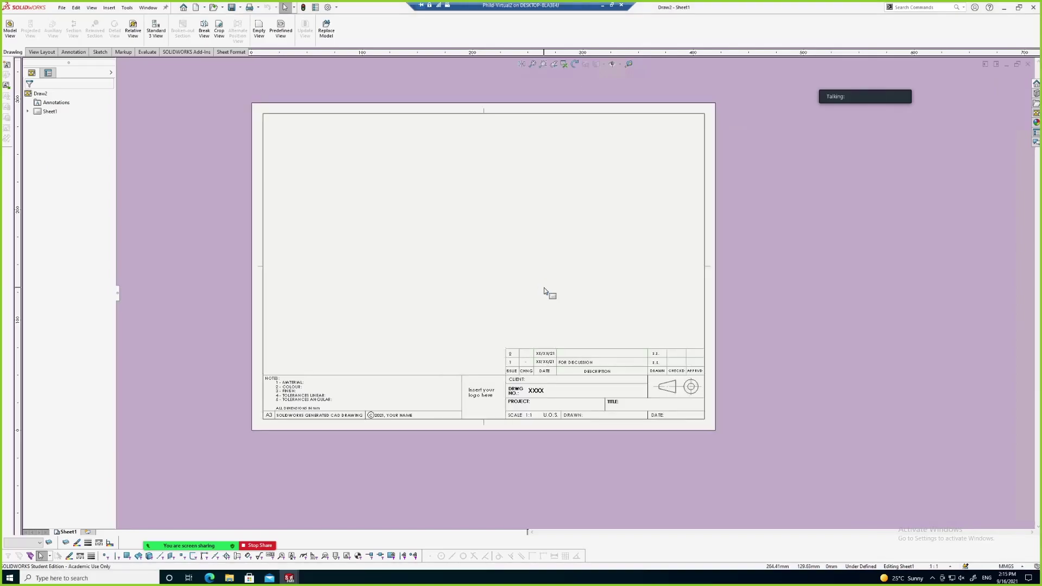
Save the sheet format also as A3 - UJ 2021.slddrt in the UJ Settings folder, replacing the existing file
click(62, 7)
click(87, 84)
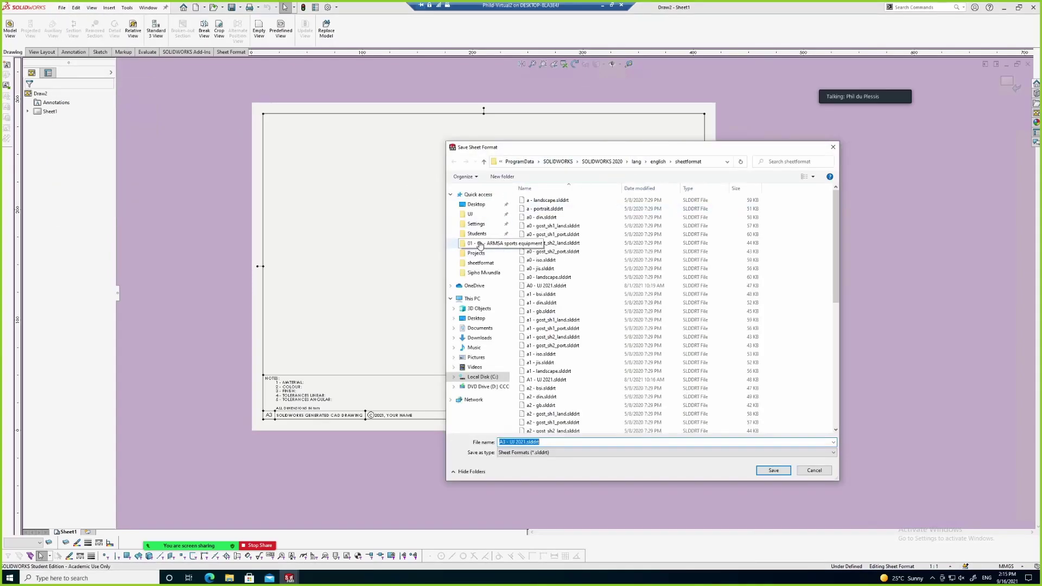
click(476, 223)
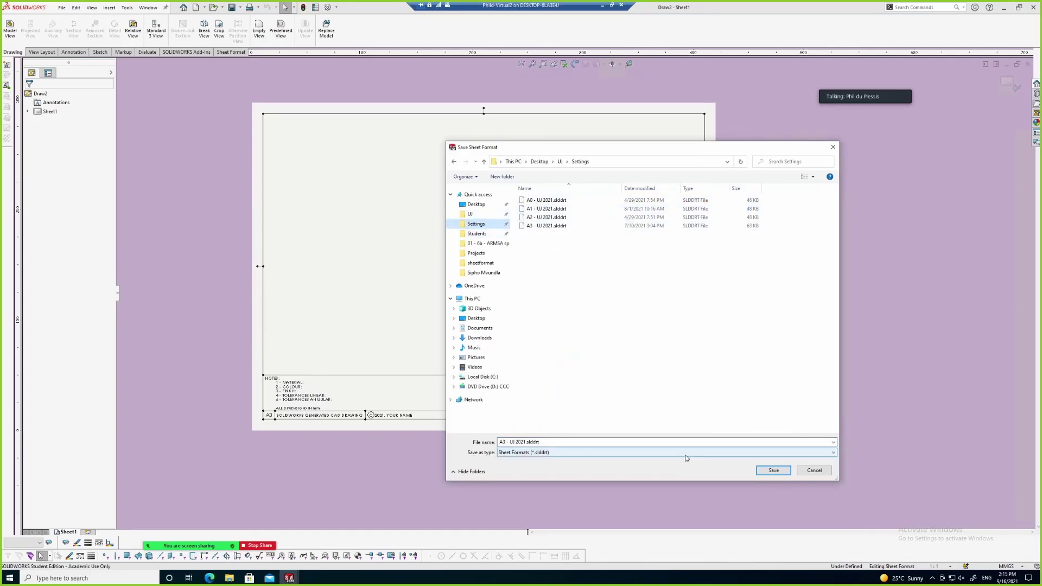
click(782, 470)
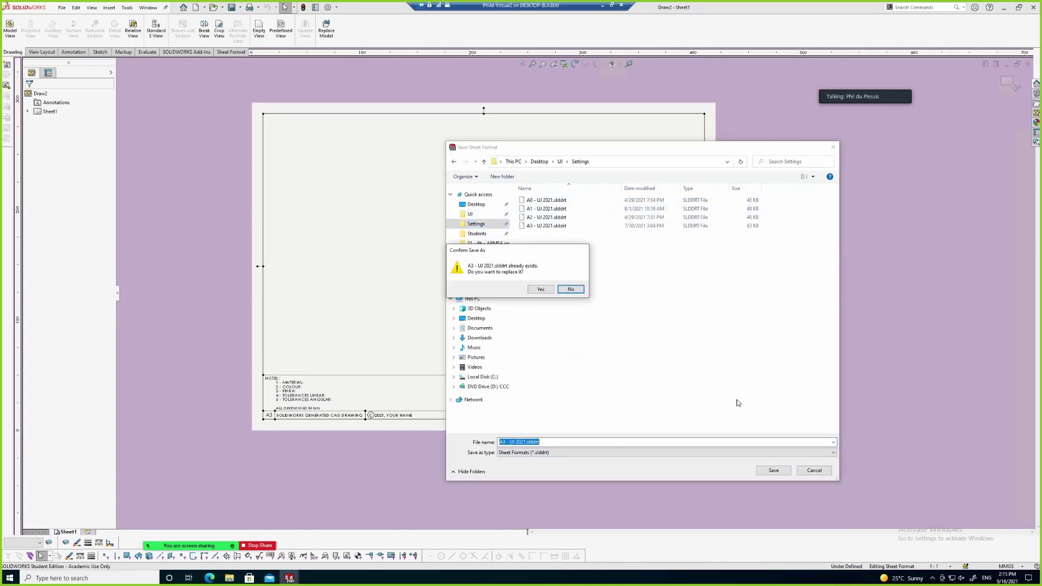
click(543, 289)
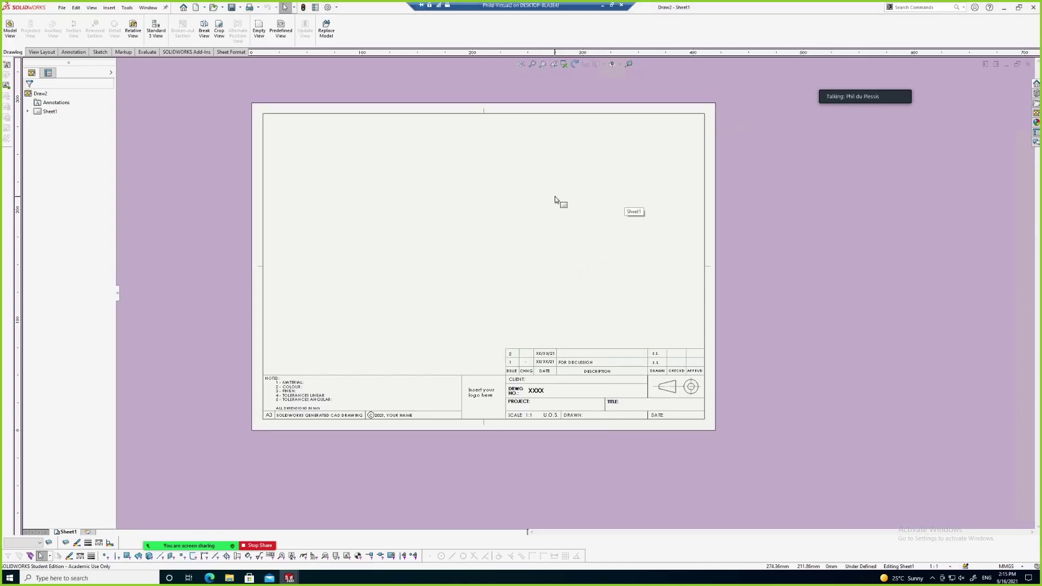
Save the blank A3 drawing as drawing template A3 - UJ 2021.DRWDOT in the SOLIDWORKS 2020 templates folder, replacing the existing file, and close it
click(60, 8)
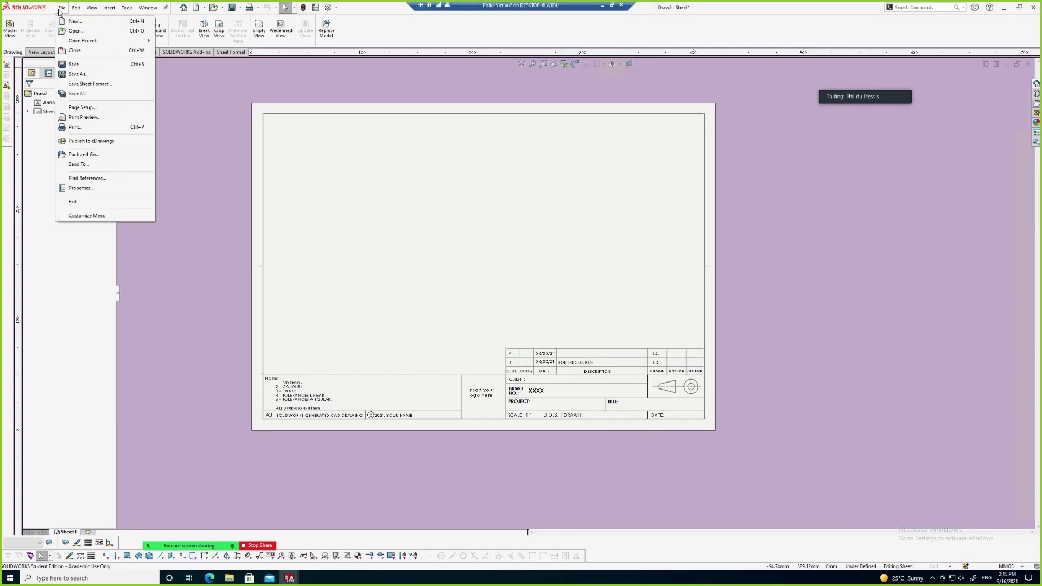
click(79, 75)
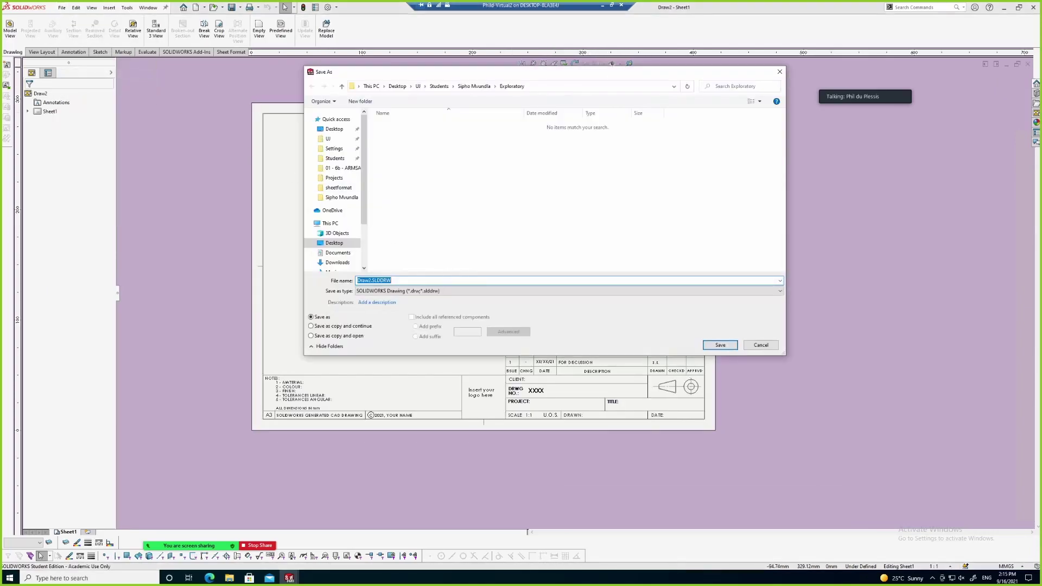
click(416, 292)
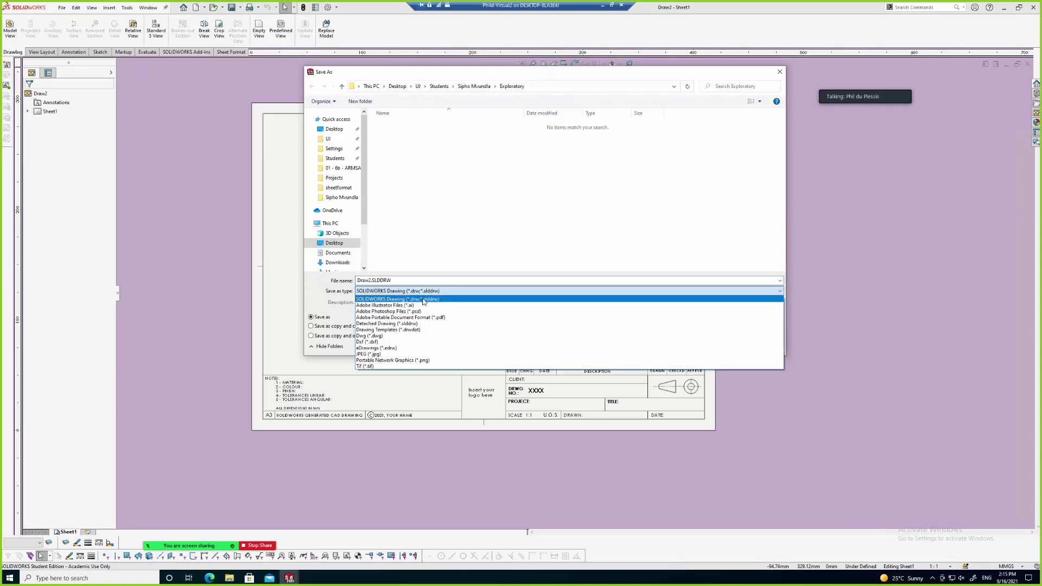
click(417, 330)
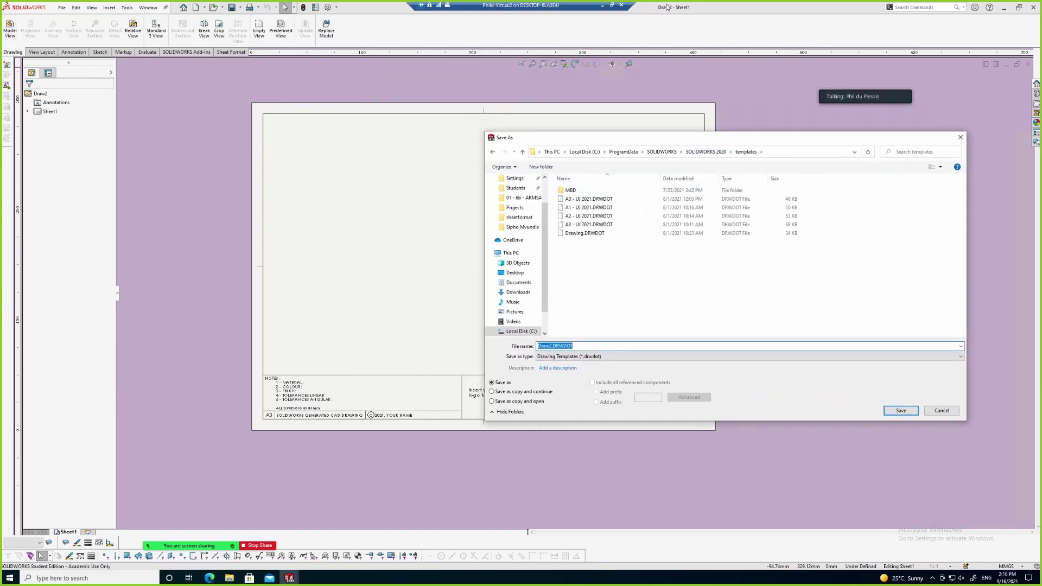
double_click(580, 226)
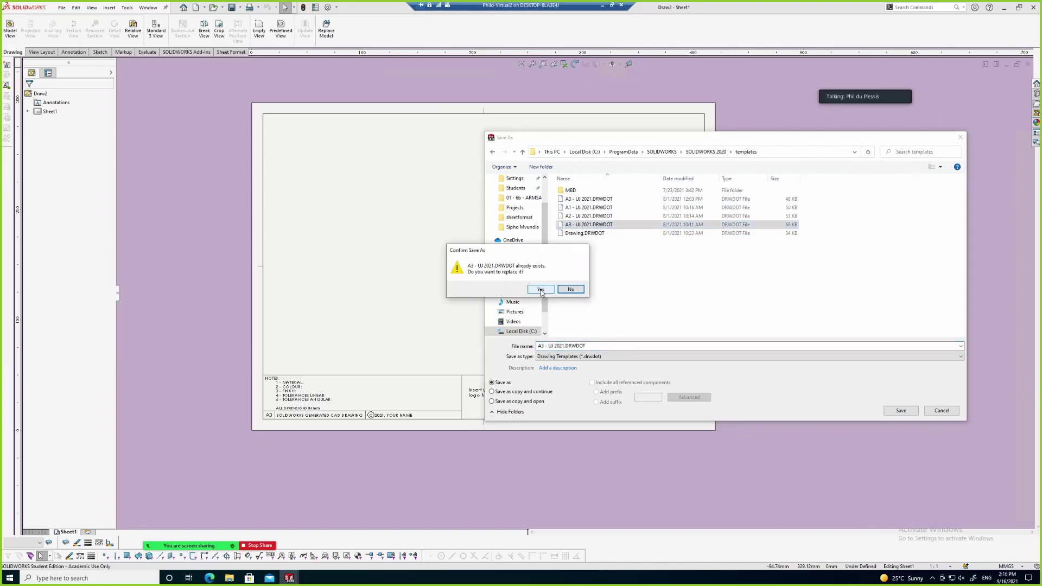
click(540, 289)
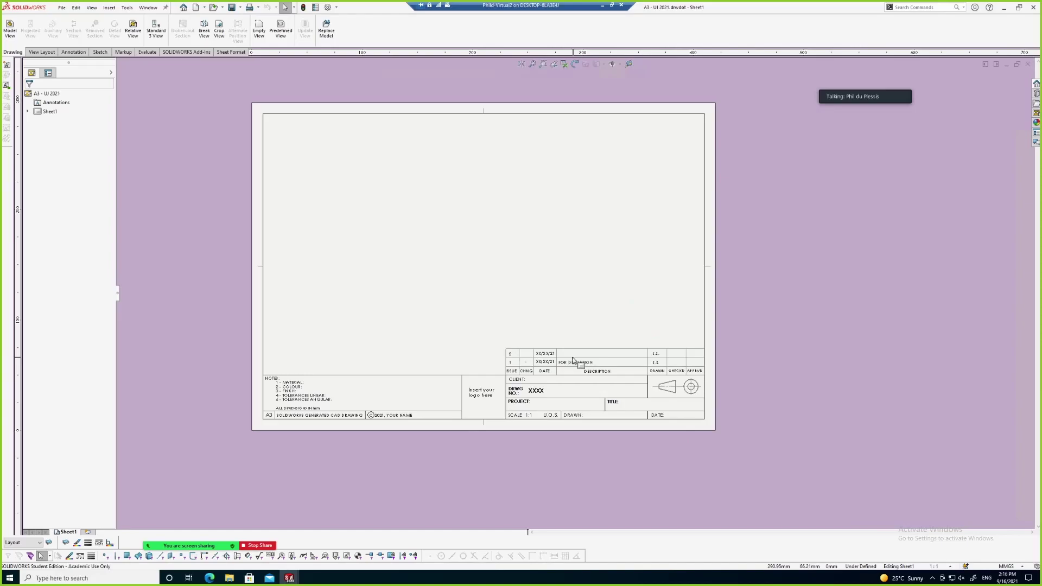
click(1029, 65)
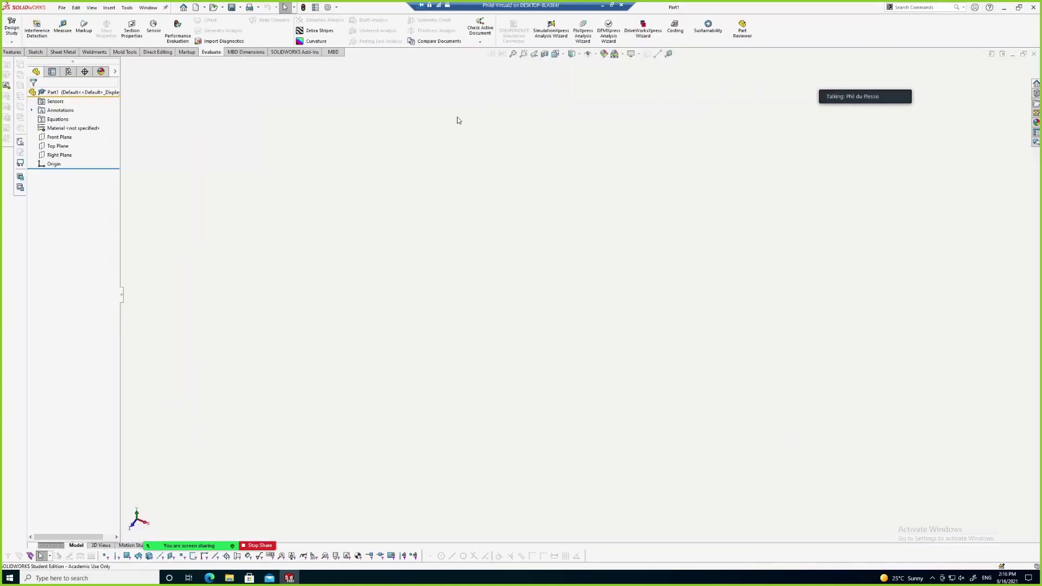
Start a new document and select the A2 - UJ 2021 drawing template
click(62, 8)
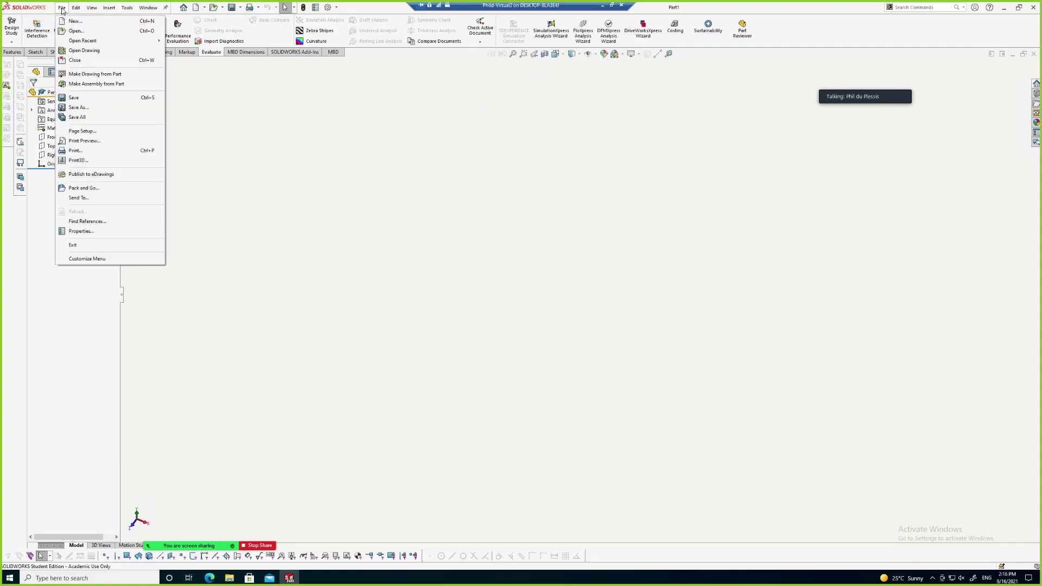
click(75, 22)
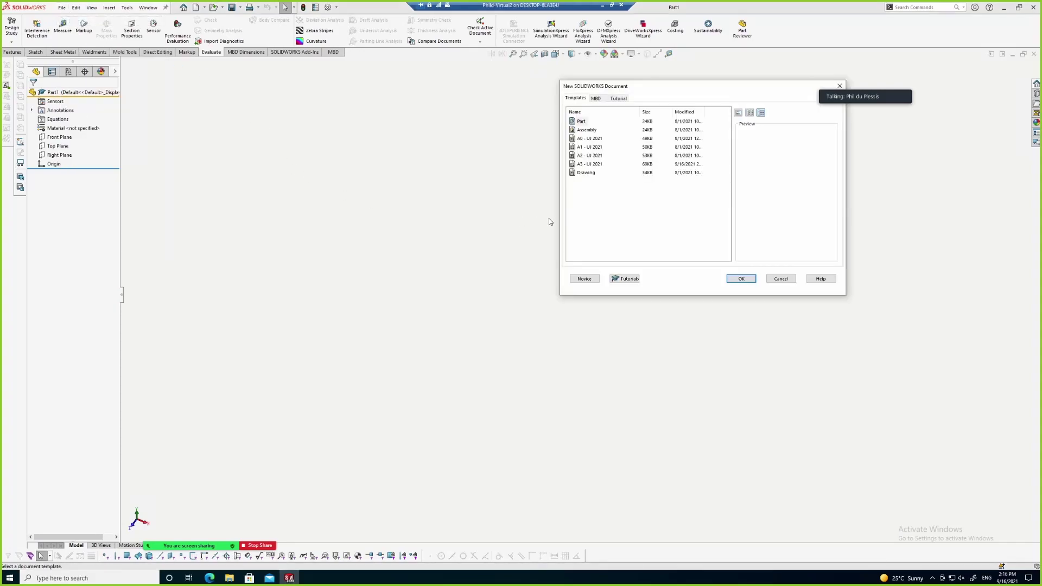
click(587, 155)
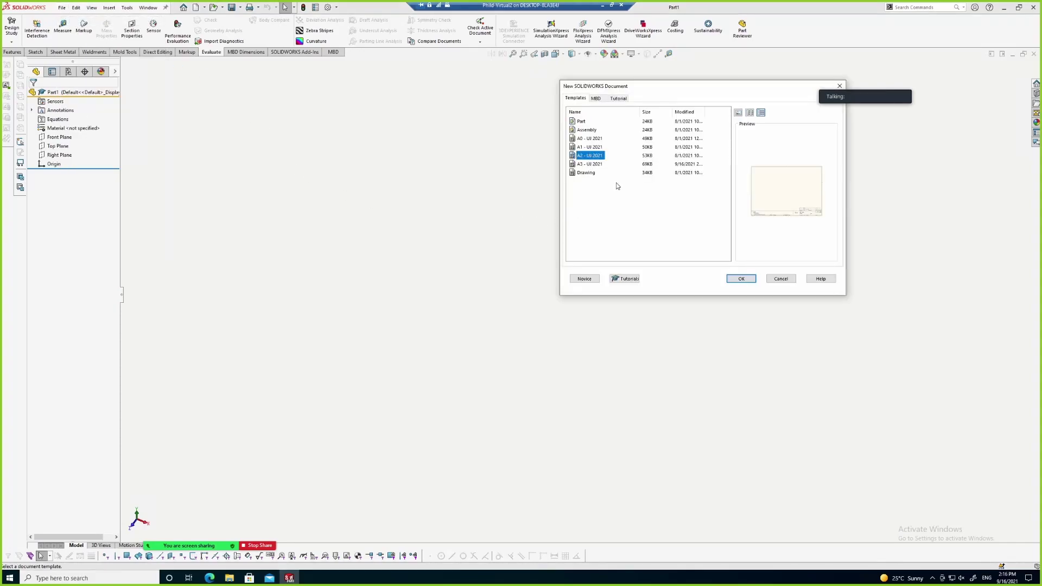
Create a drawing from the A2 - UJ 2021 template and load the ISO-MODIFIED - SW2020.sldstd drafting standard into its document properties
click(741, 278)
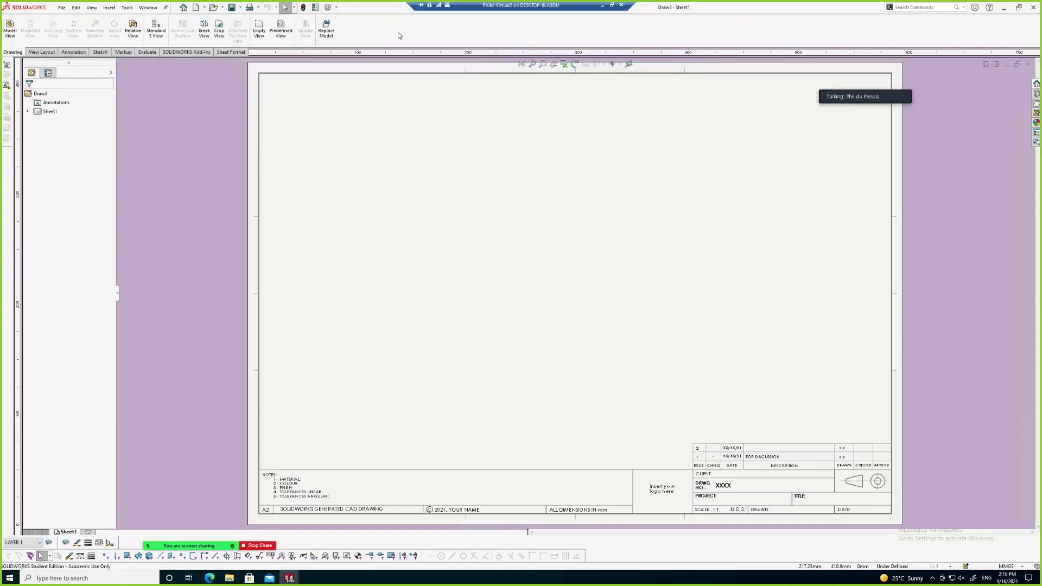
click(336, 8)
click(342, 20)
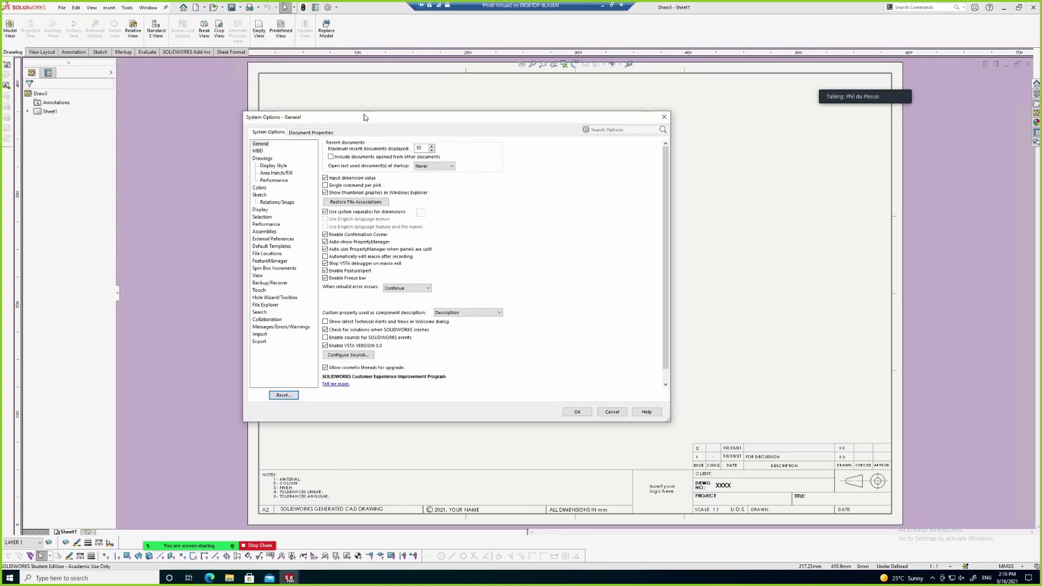
click(312, 133)
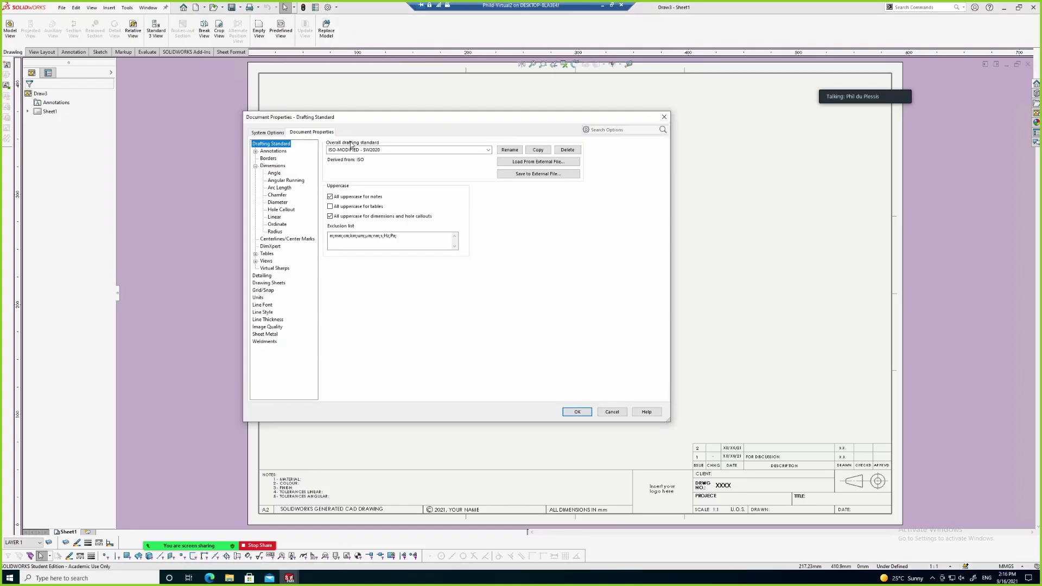
click(537, 162)
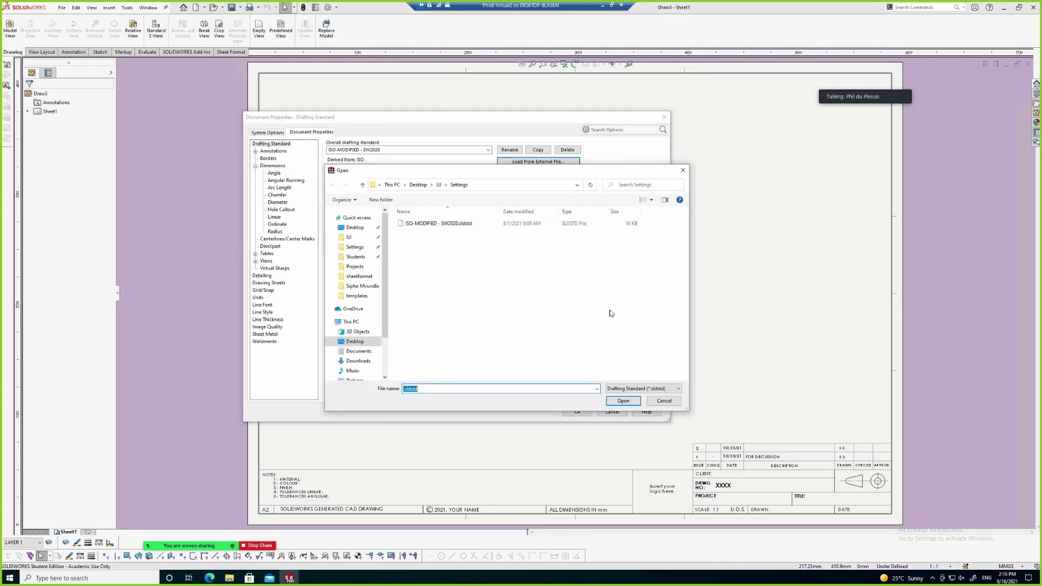
double_click(464, 224)
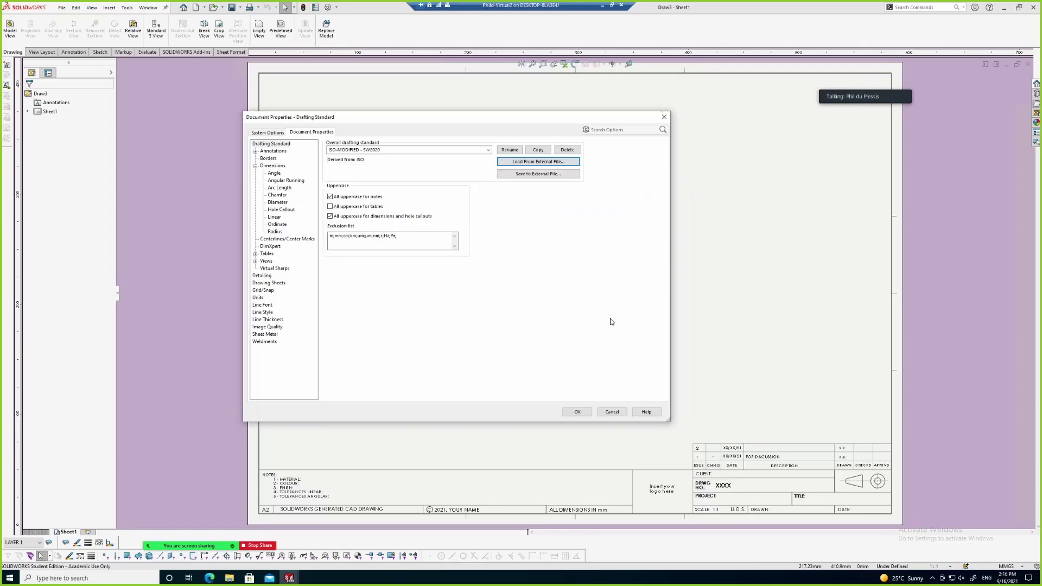
click(577, 411)
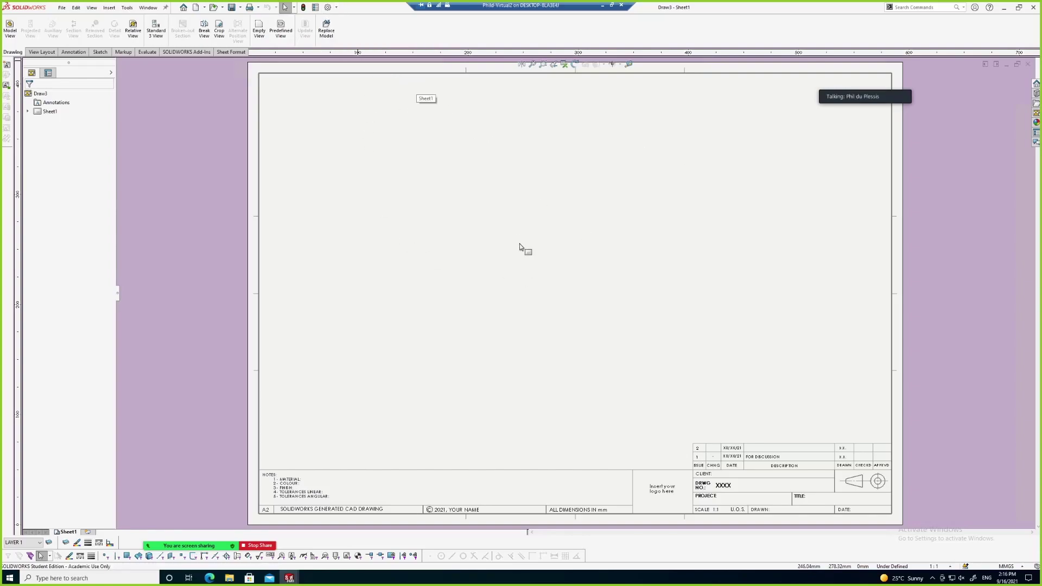
Save the drawing's sheet format as A2 - UJ 2021.slddrt in the sheetformat folder, replacing the existing file
click(62, 9)
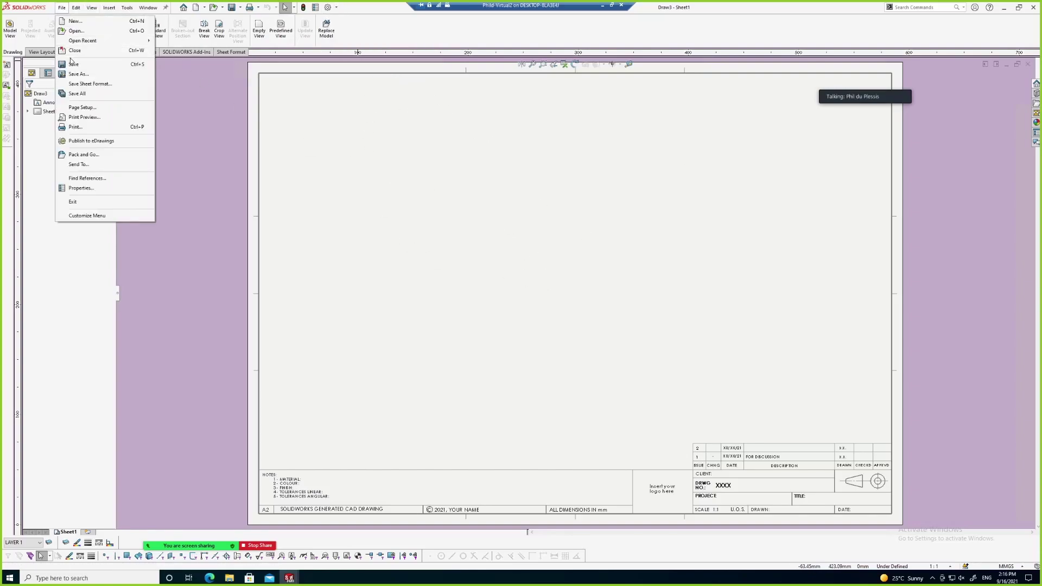
click(78, 84)
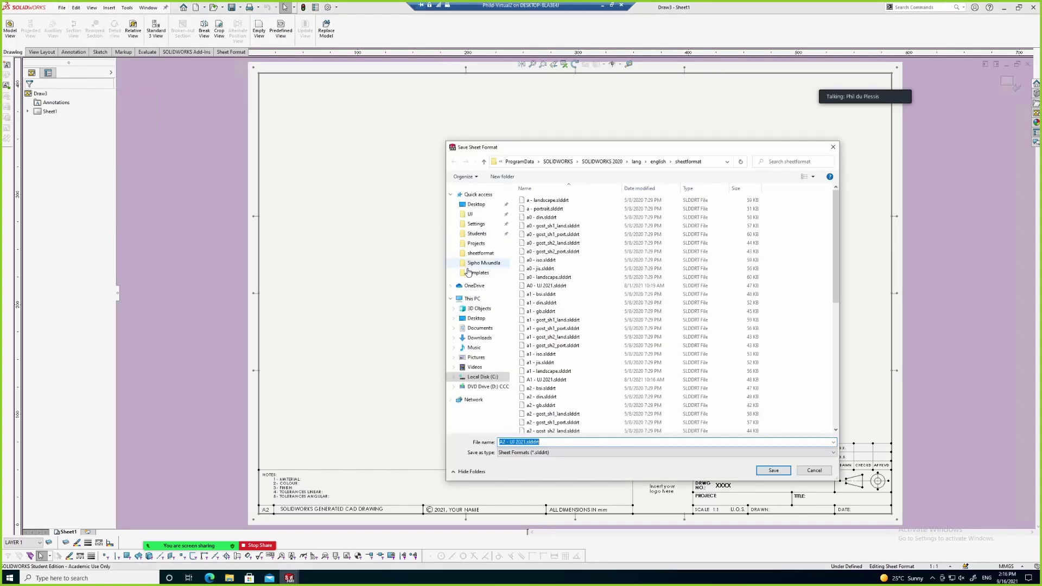
click(781, 471)
click(533, 289)
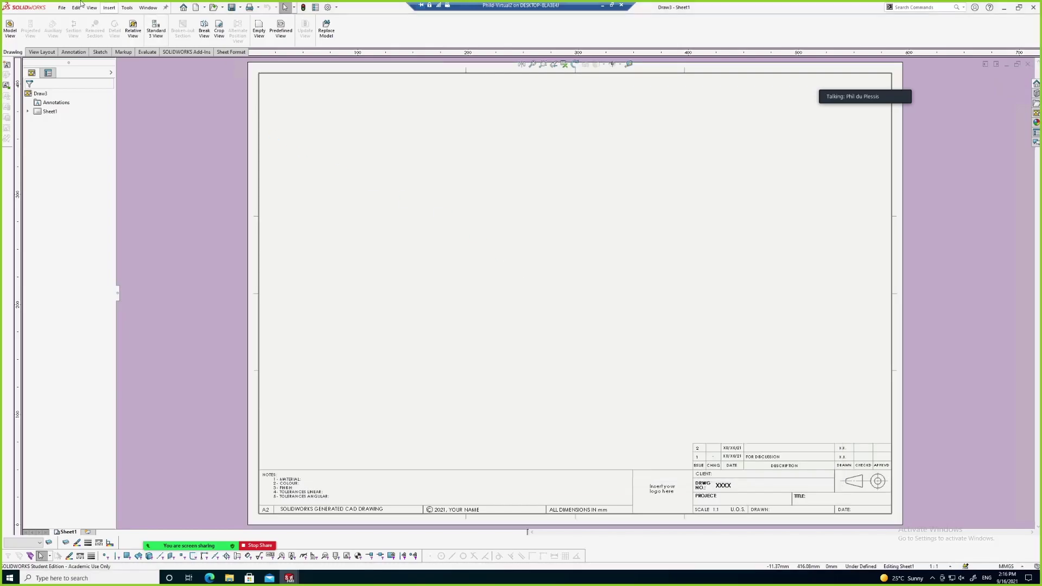
Save the sheet format again as A2 - UJ 2021.slddrt, choosing the Settings folder and accepting the overwrite
click(62, 7)
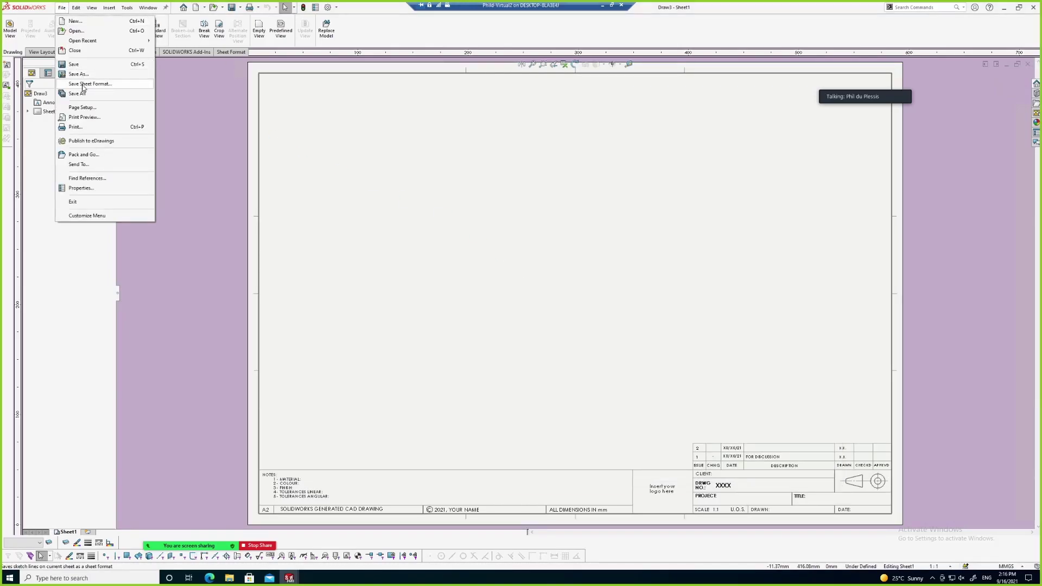
click(84, 84)
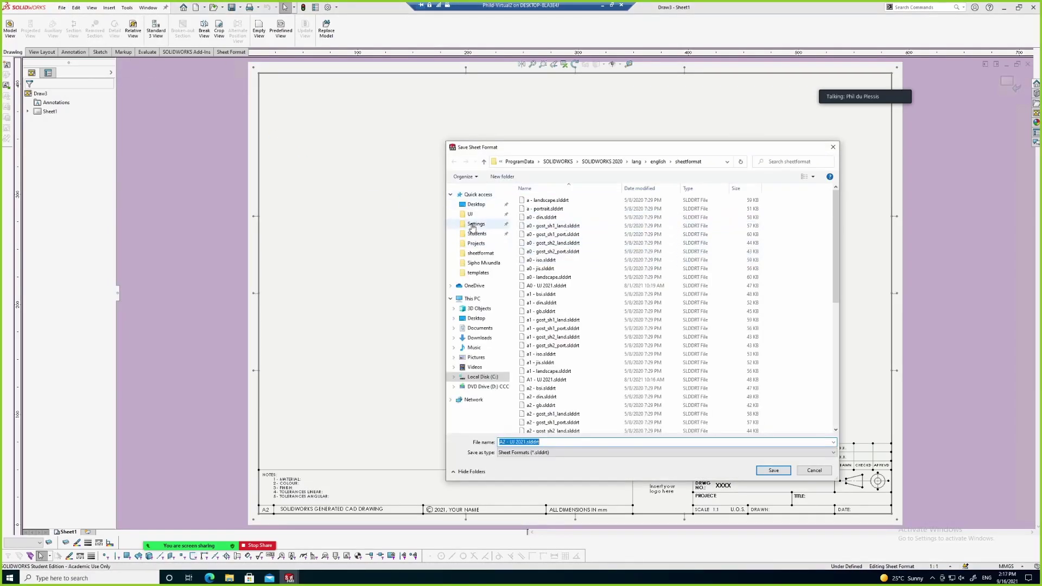
click(475, 223)
click(773, 470)
click(541, 289)
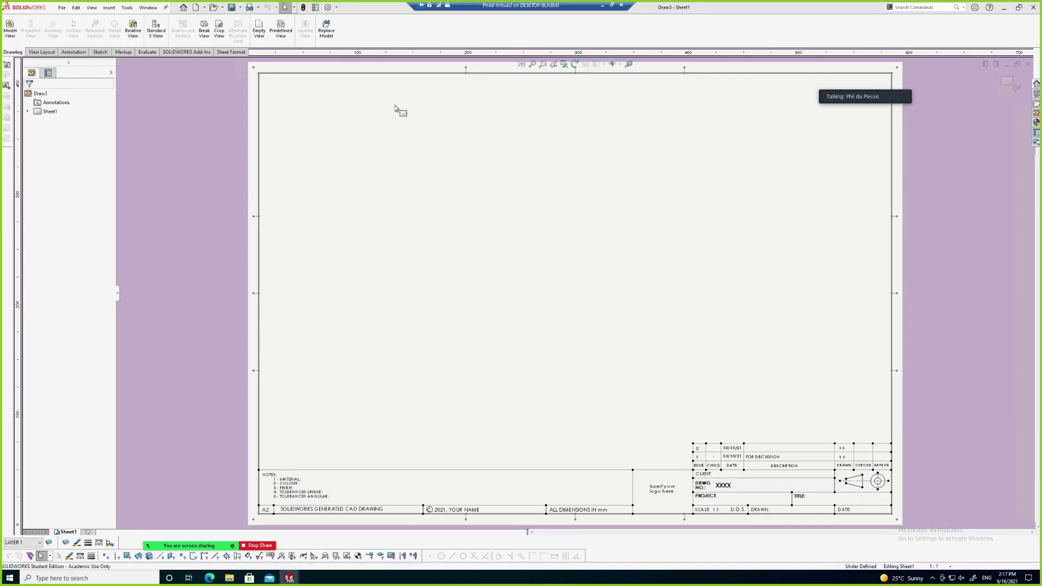
Save the drawing as the drawing template A2 - UJ 2021.DRWDOT in the templates folder, replacing the existing file
click(62, 8)
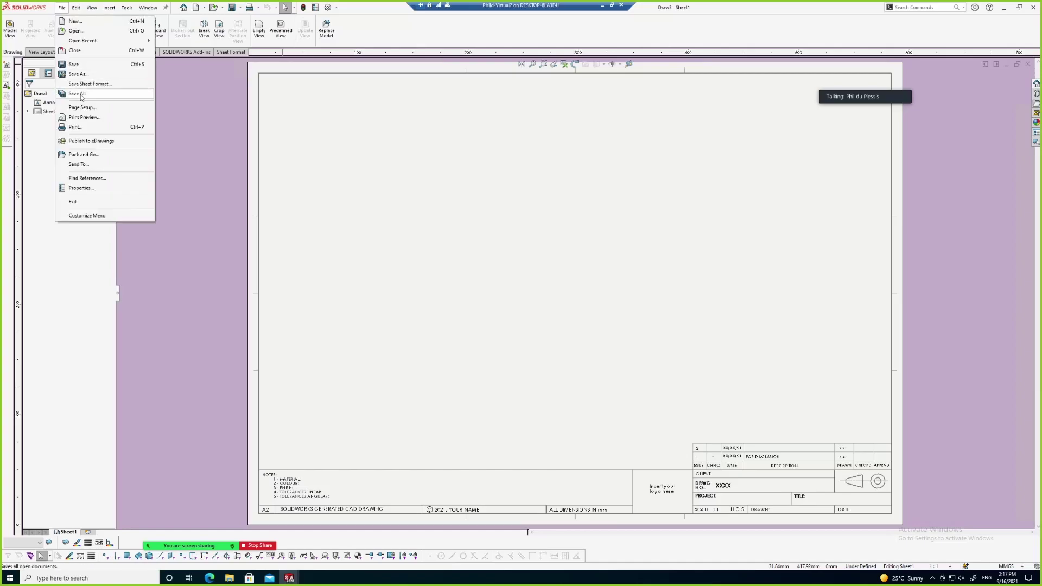
click(79, 75)
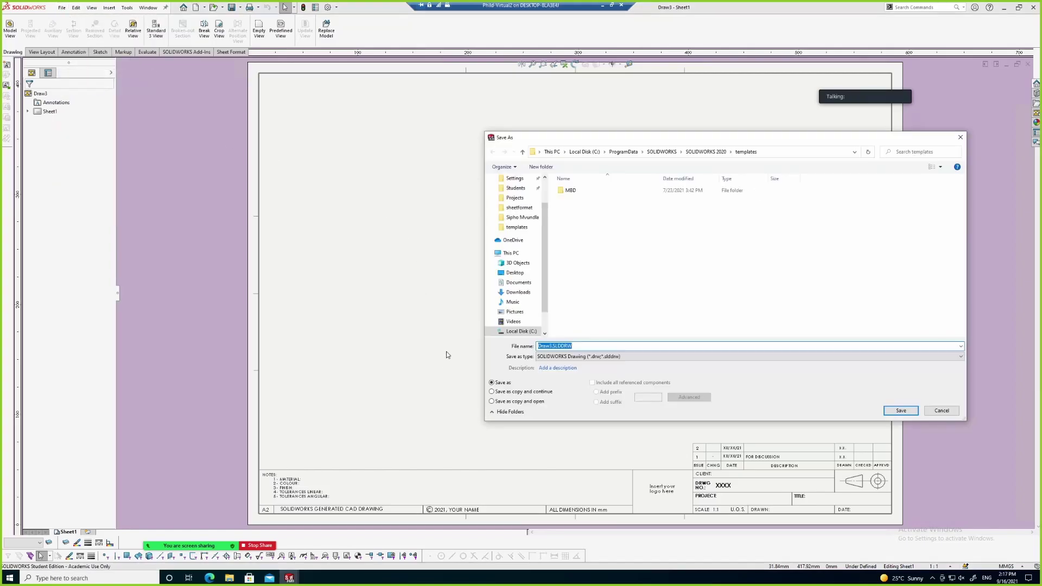
click(575, 356)
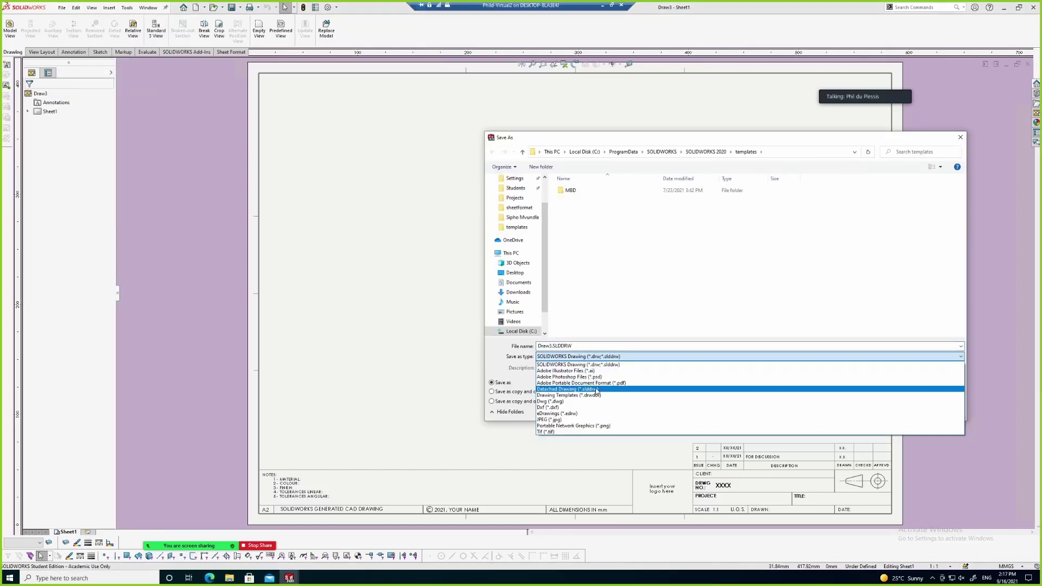
click(595, 395)
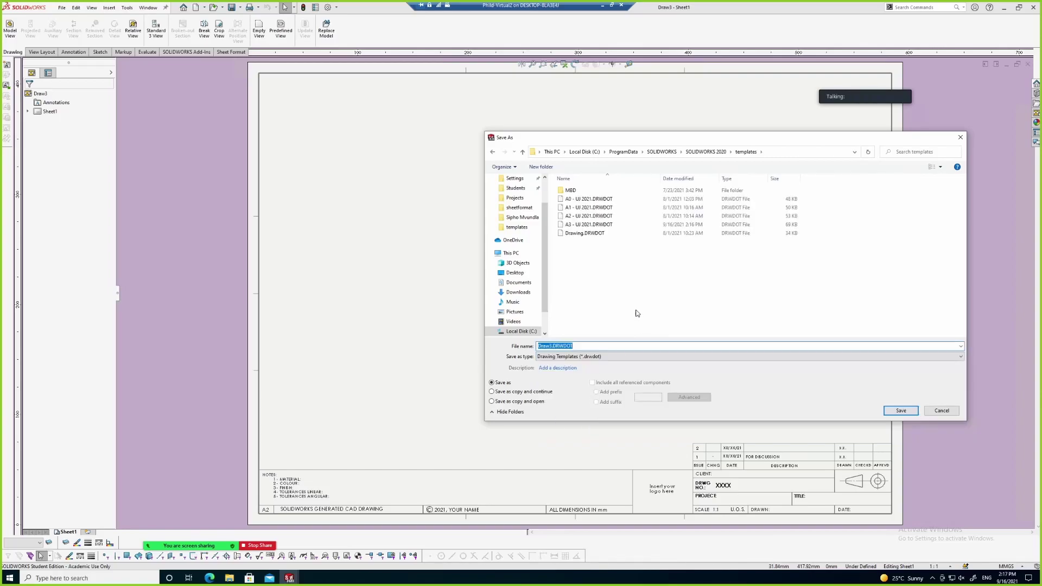
click(603, 216)
click(901, 410)
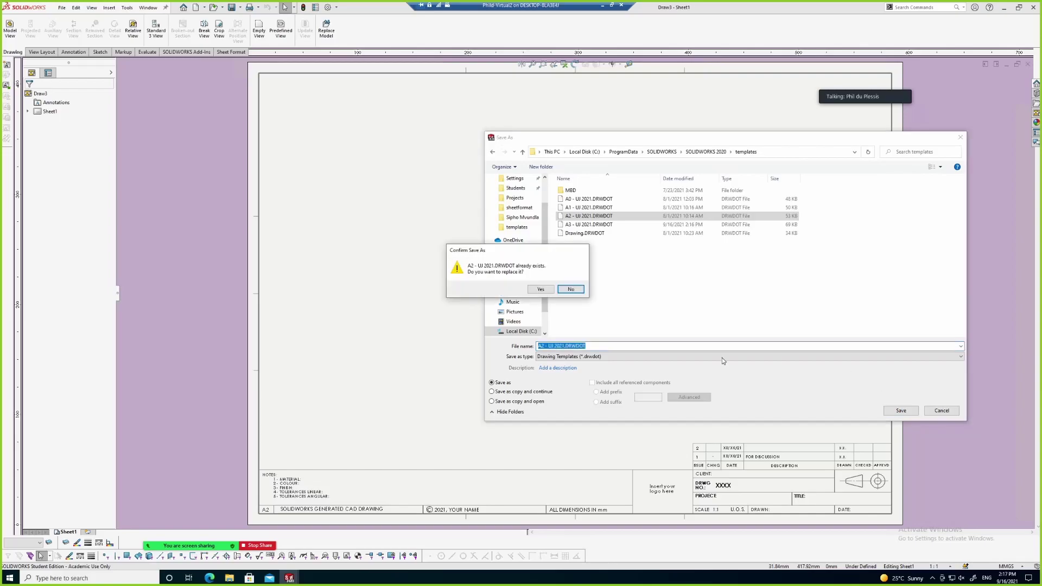
click(540, 290)
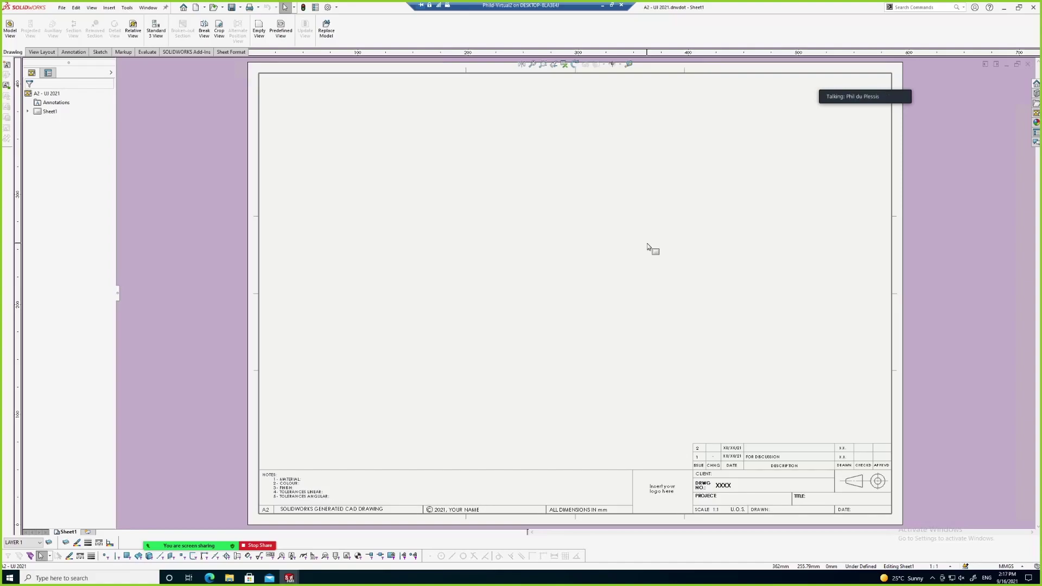
Create a new part from the Part template and load the ISO-MODIFIED - SW2020 drafting standard from its external file
click(62, 7)
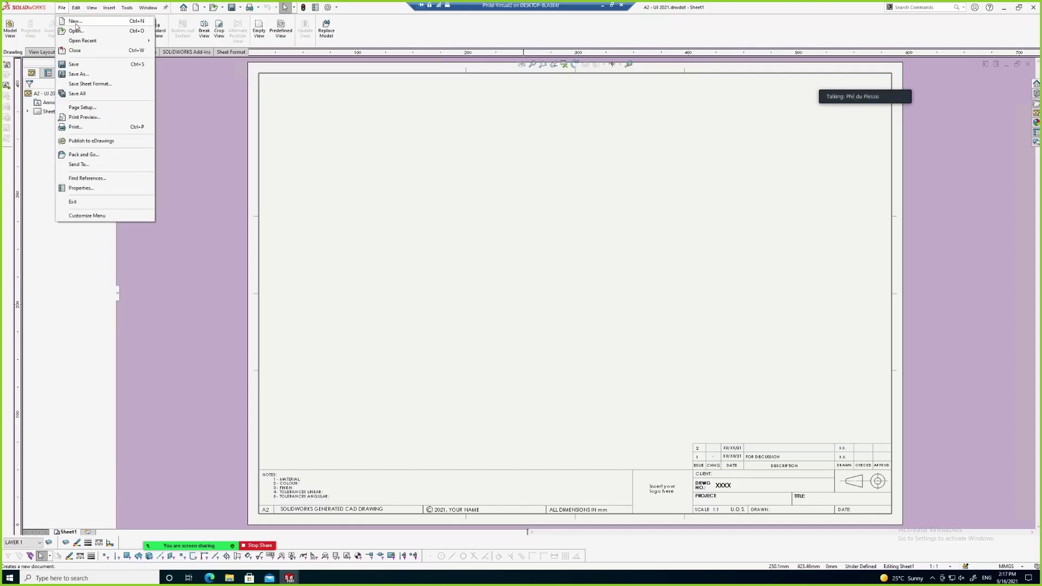
click(76, 21)
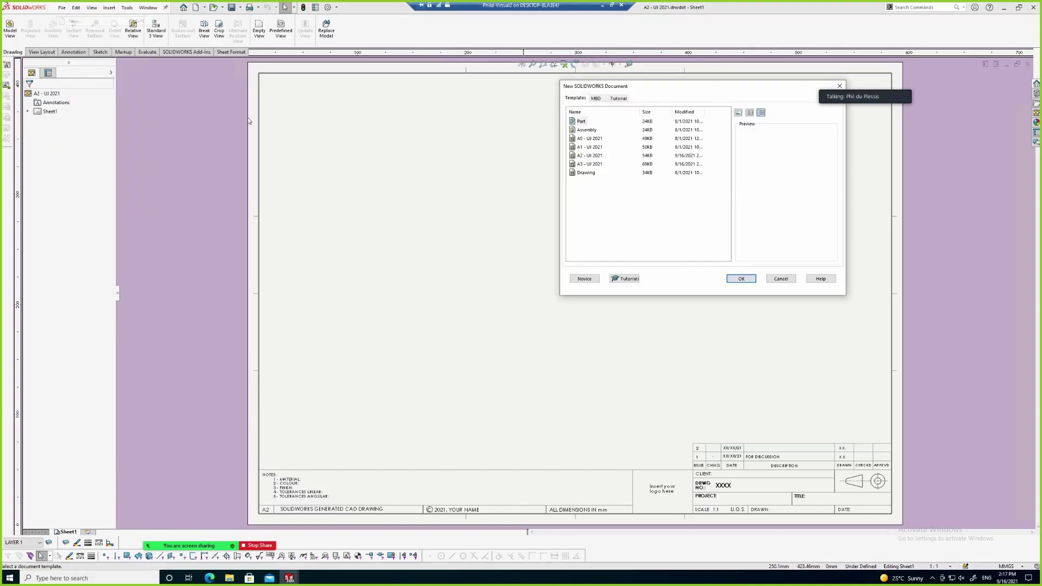
click(741, 278)
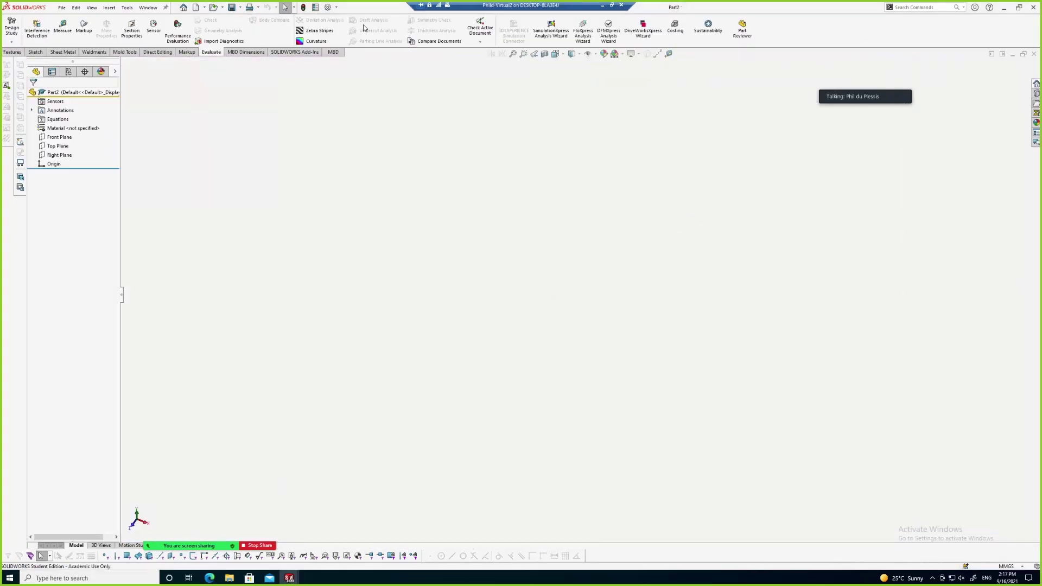
click(336, 7)
click(350, 21)
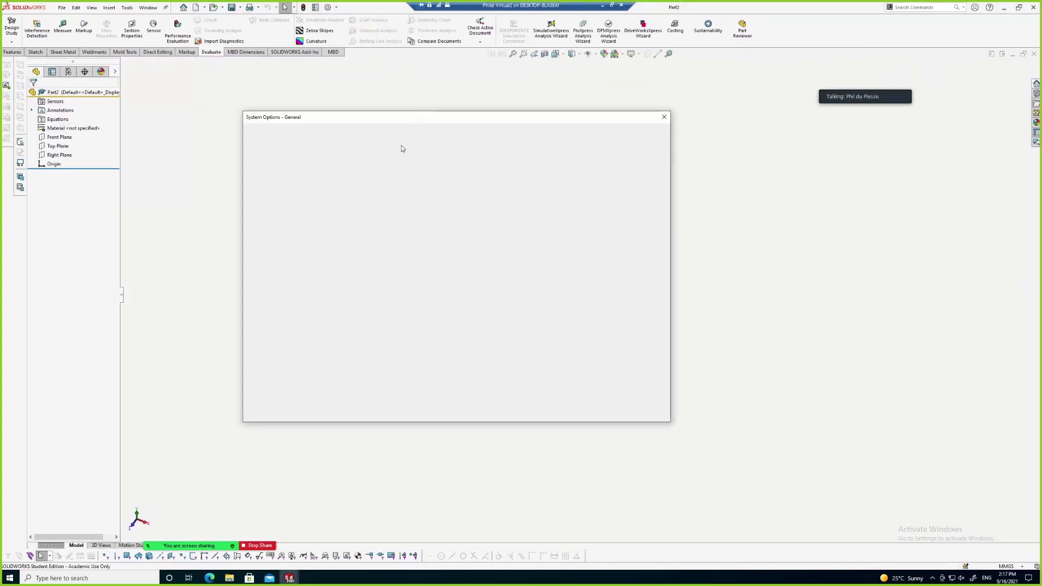
click(311, 132)
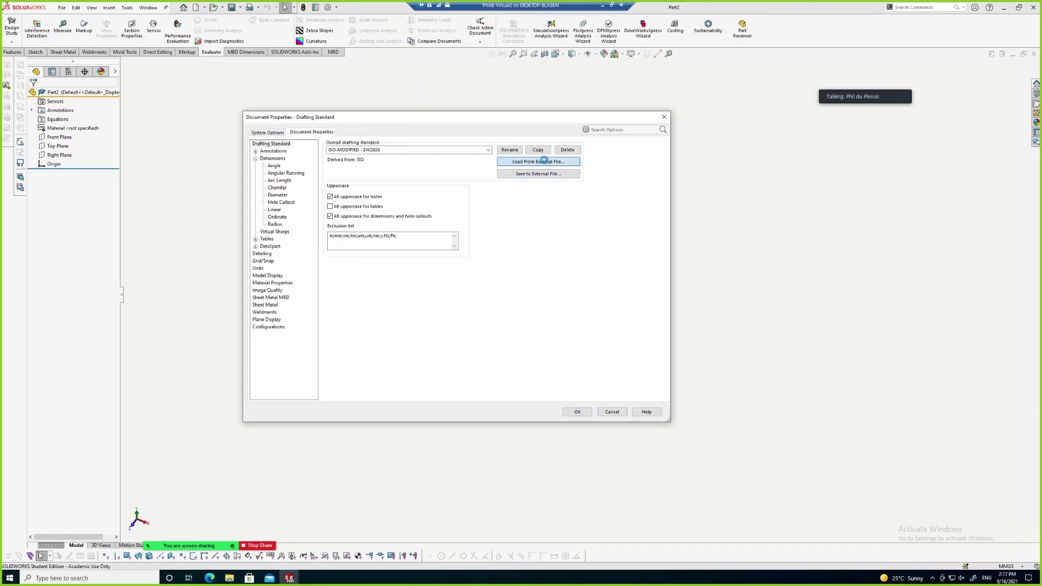
click(544, 161)
double_click(431, 226)
click(577, 411)
Save the part as the part template Part.PRTDOT in the templates folder, replacing the existing file
click(62, 7)
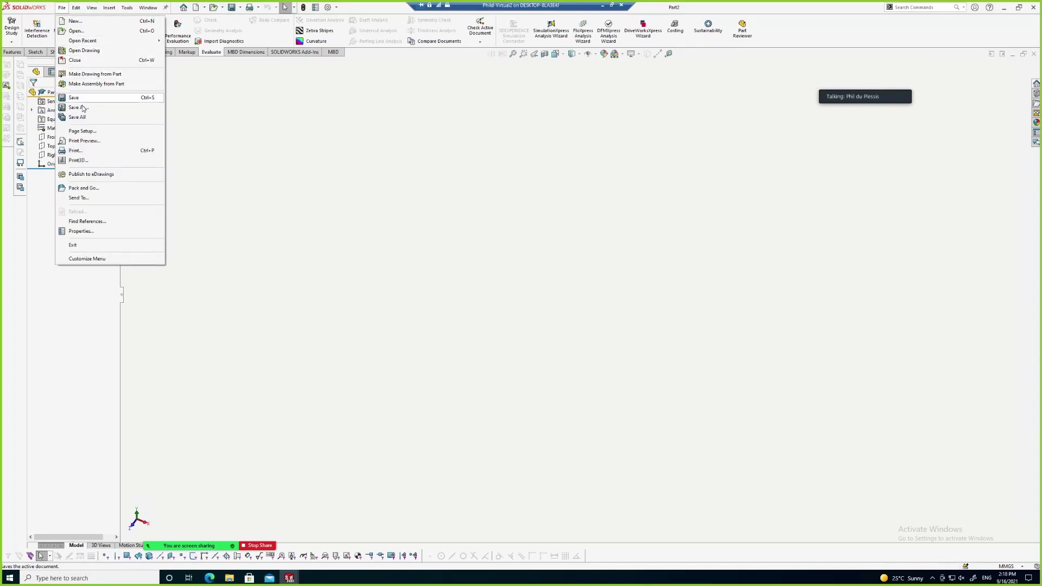
click(82, 107)
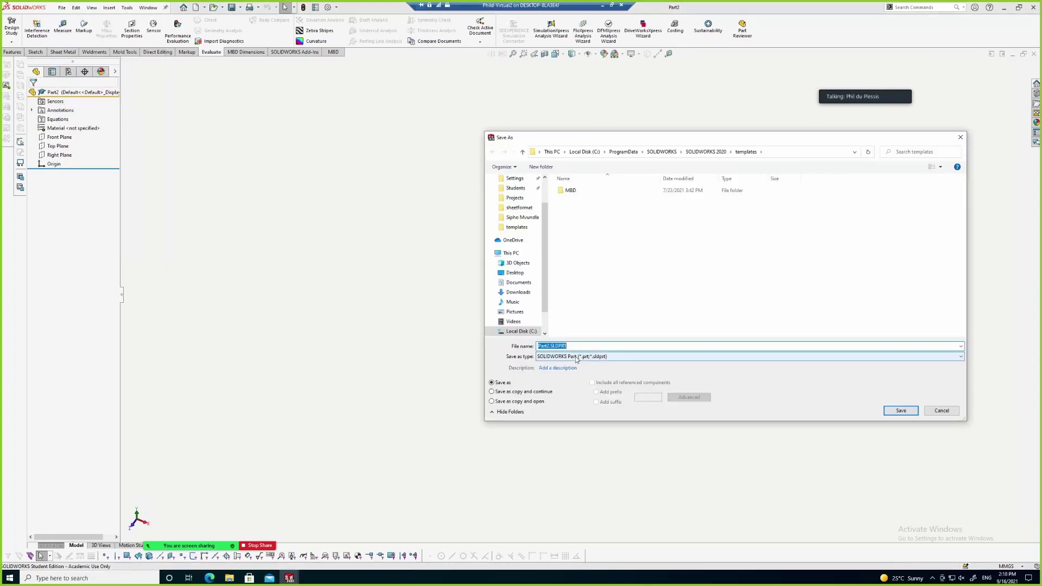
click(574, 357)
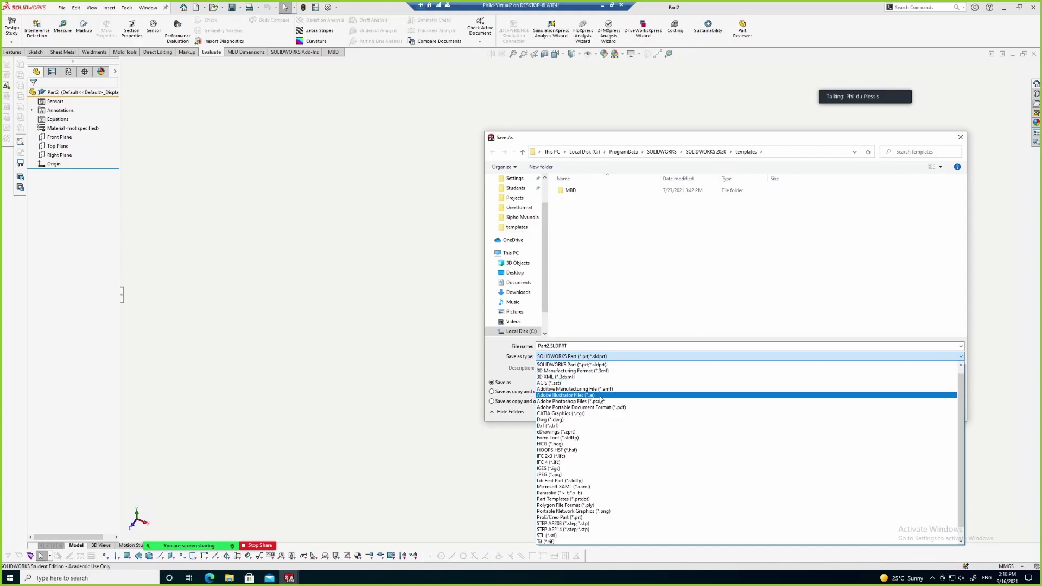
click(582, 499)
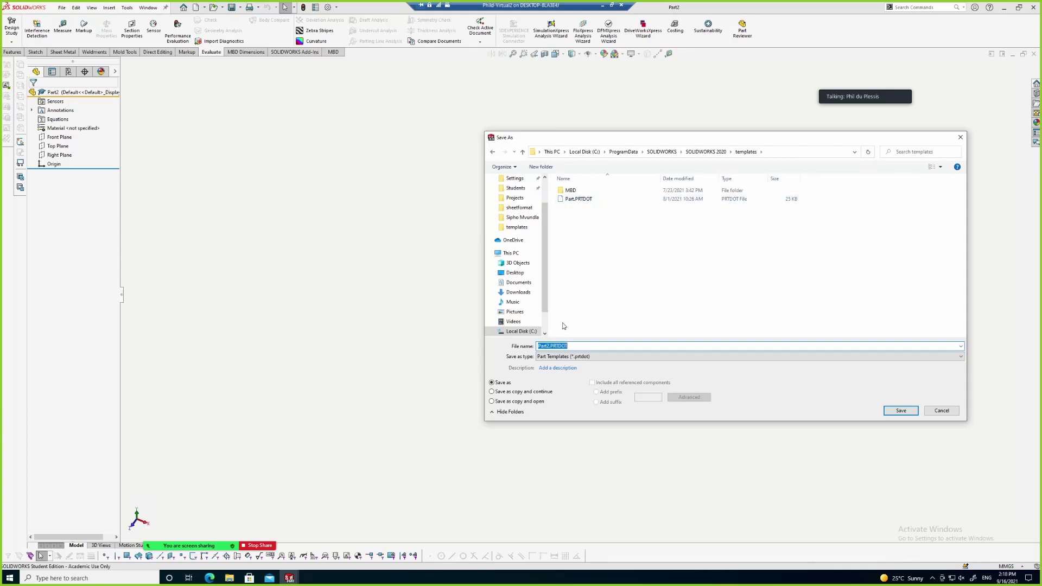
click(569, 201)
double_click(569, 201)
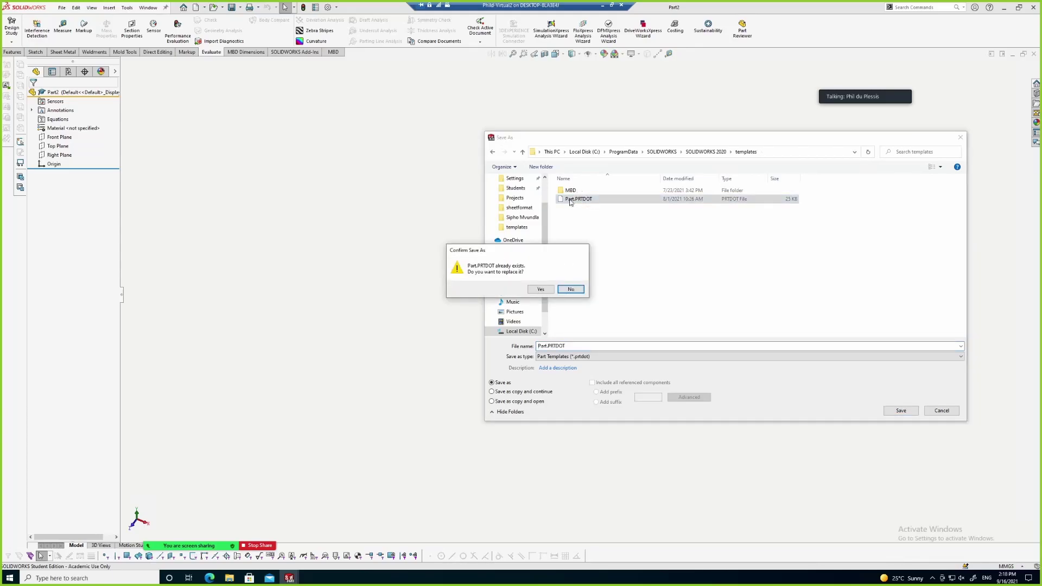
click(540, 288)
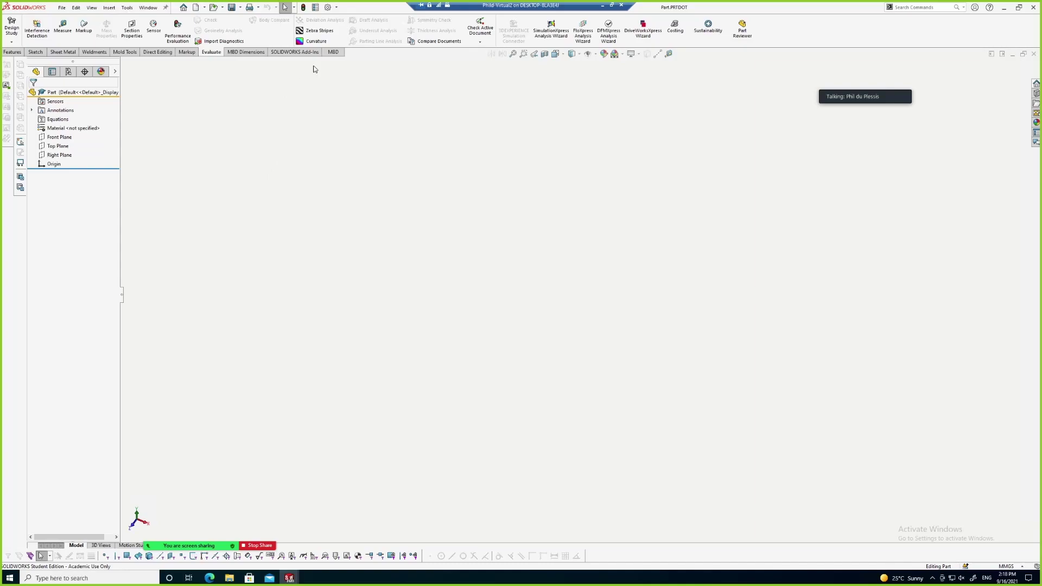
click(337, 7)
click(62, 8)
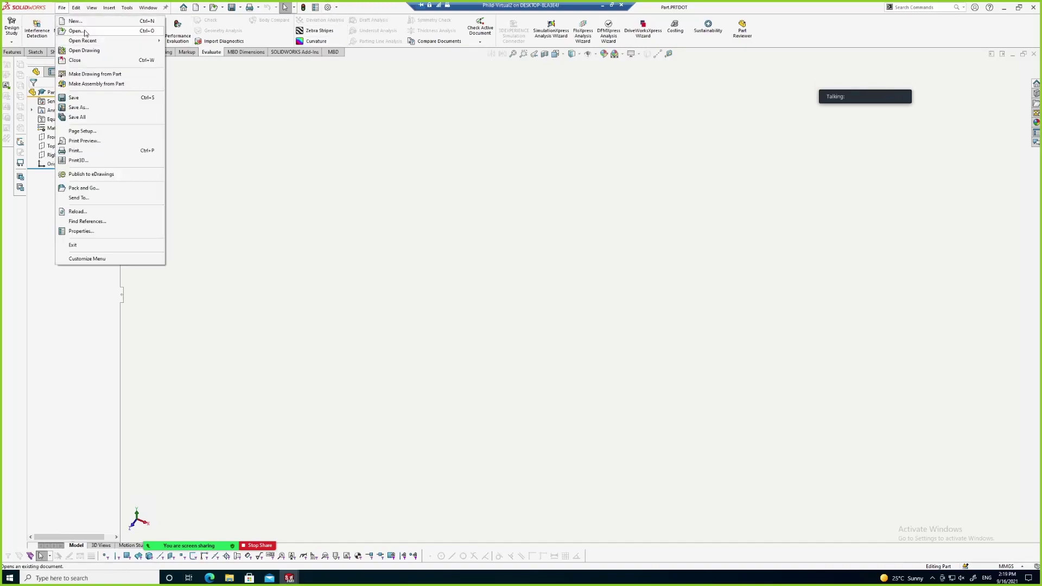
click(86, 31)
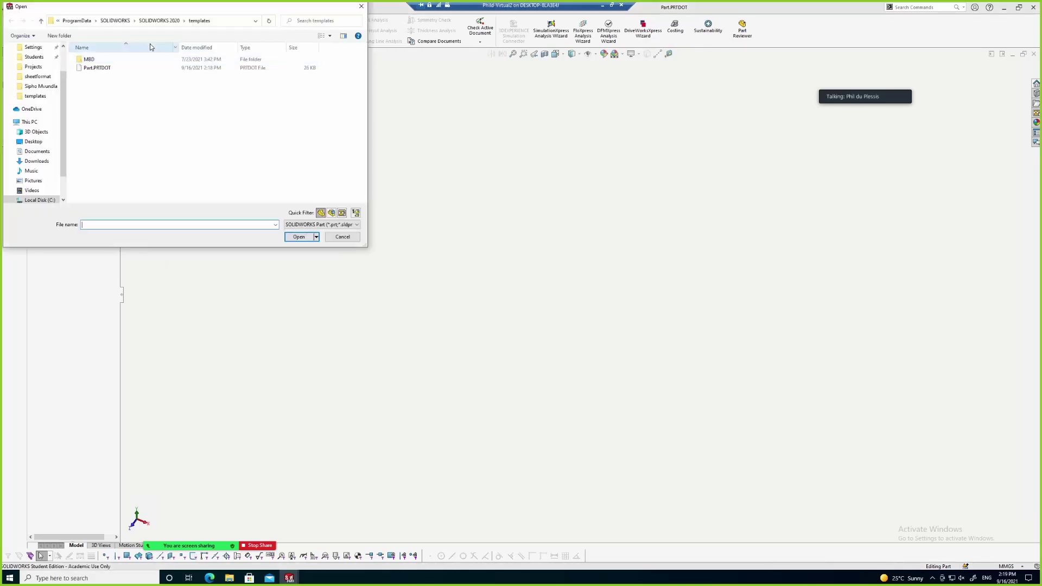
click(338, 236)
click(62, 8)
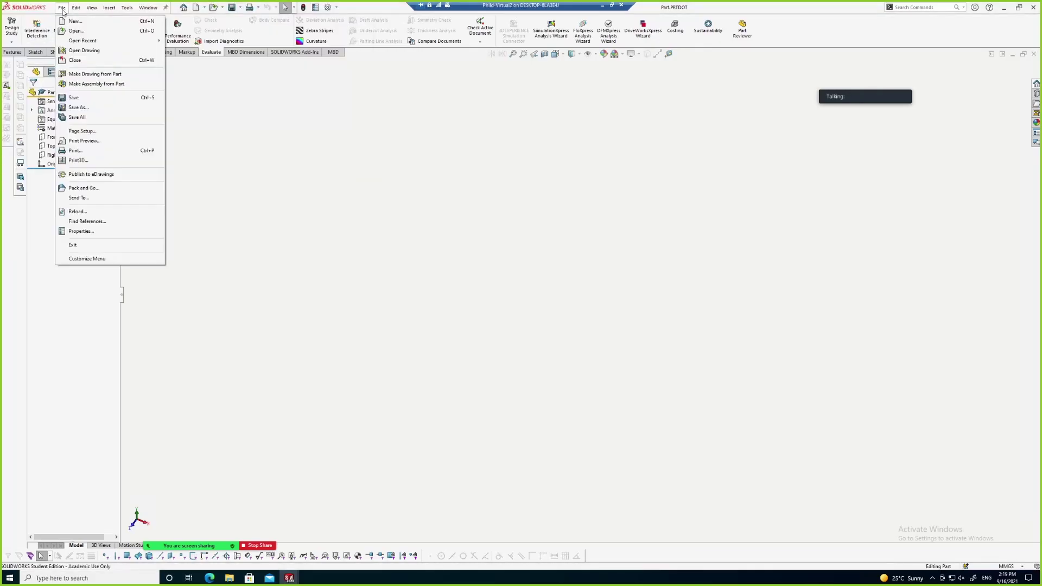
click(76, 21)
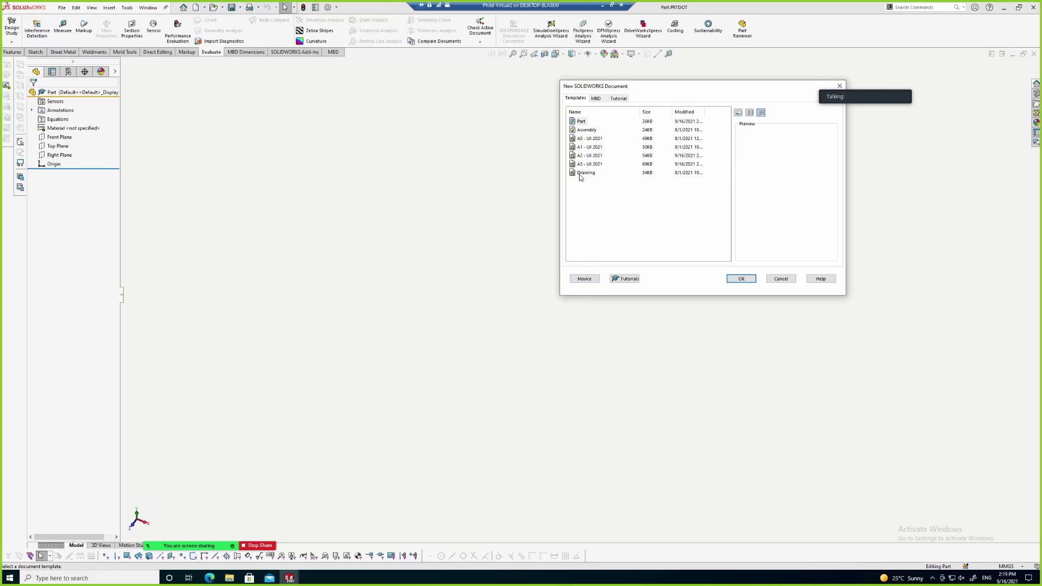
click(586, 130)
click(780, 278)
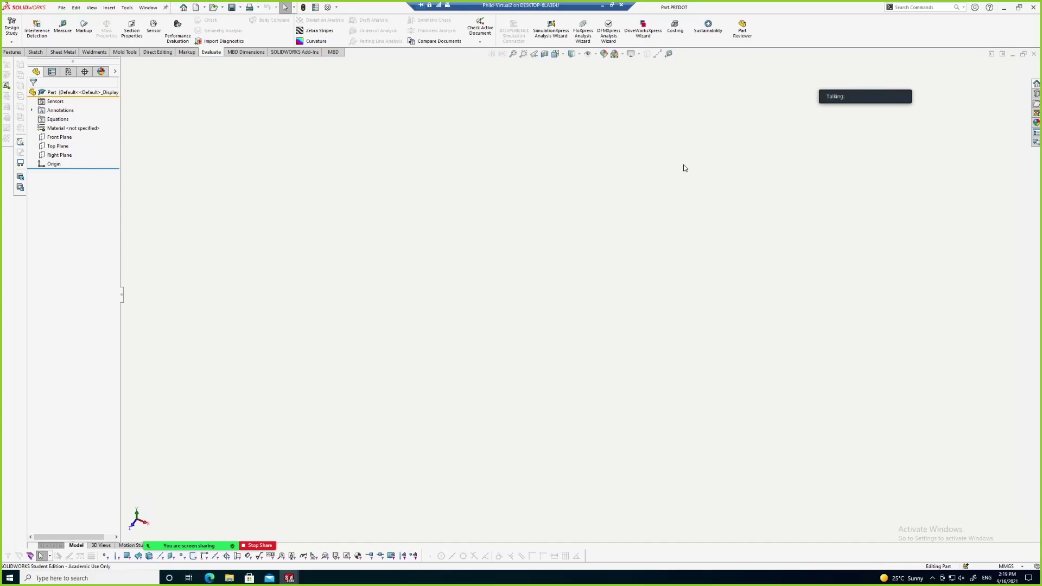
click(62, 8)
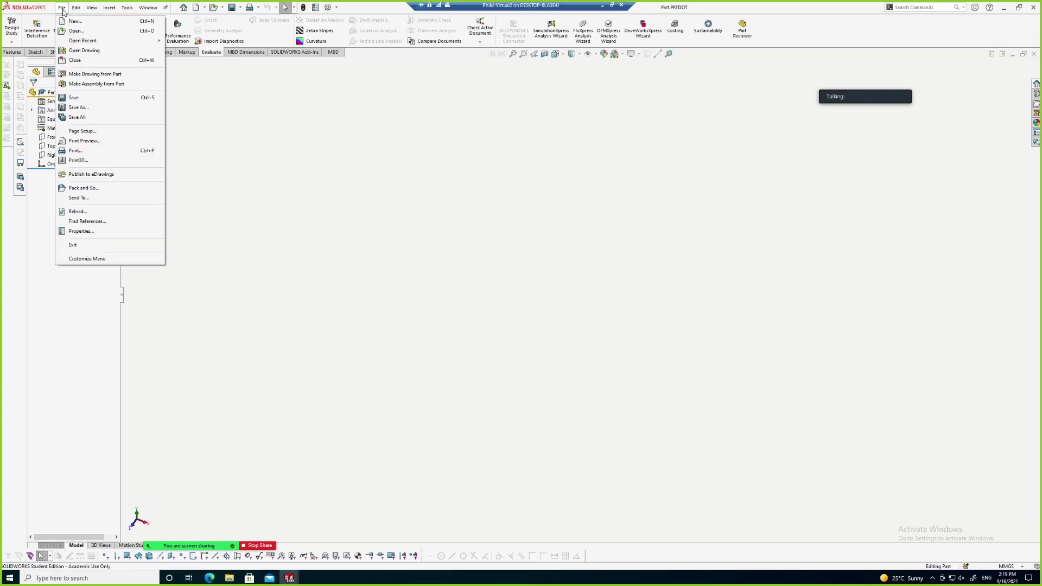
click(234, 77)
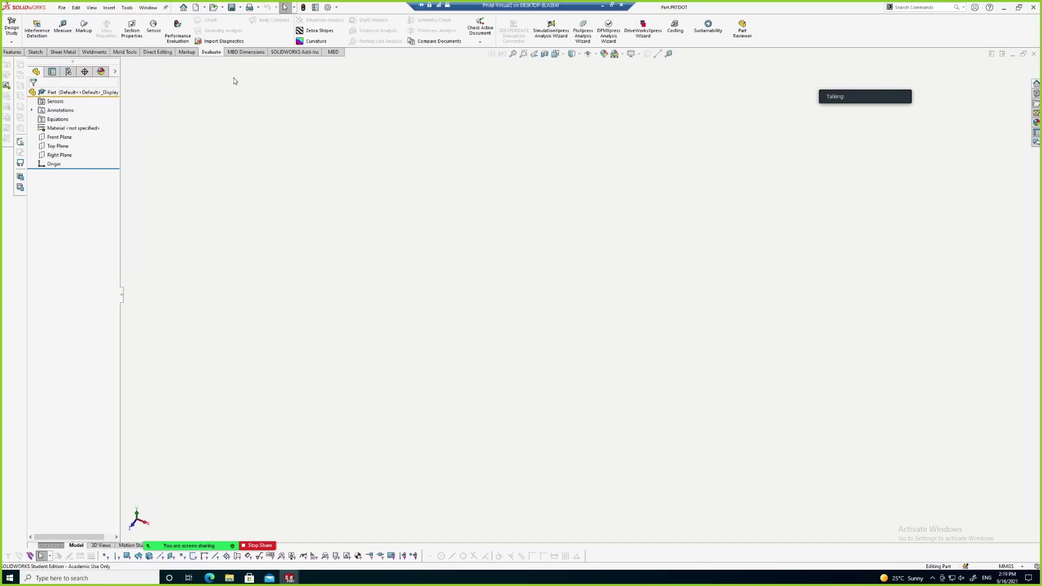
click(61, 8)
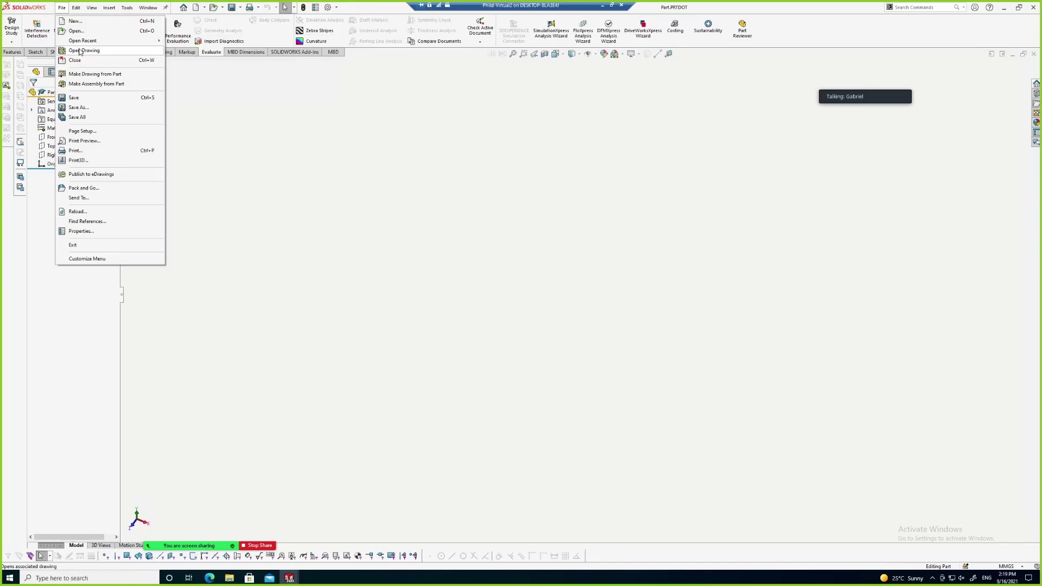
click(379, 167)
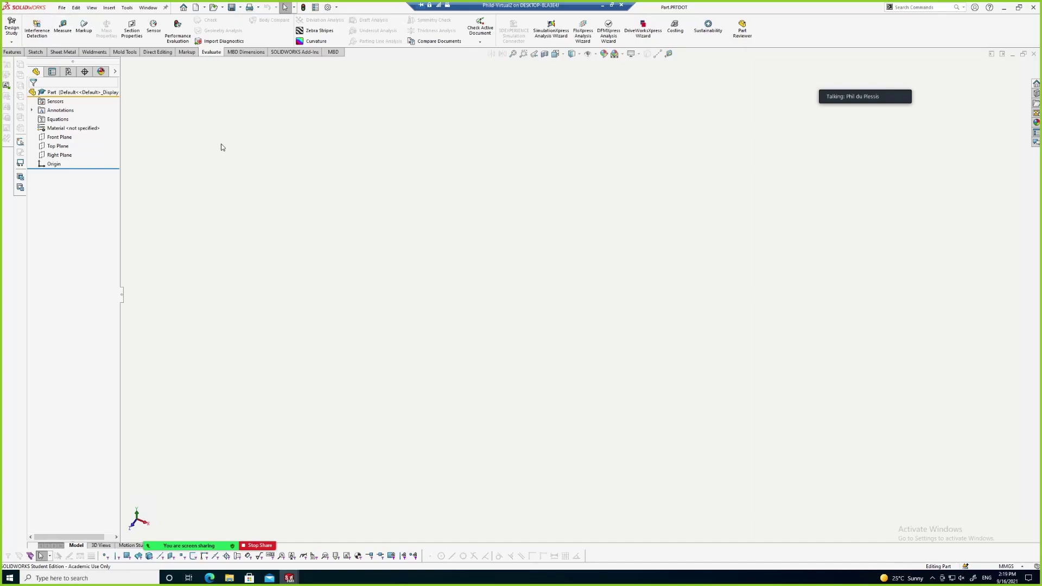
Open the student's AMSA2021 Aqualounger-12 part from the recently used documents
click(62, 8)
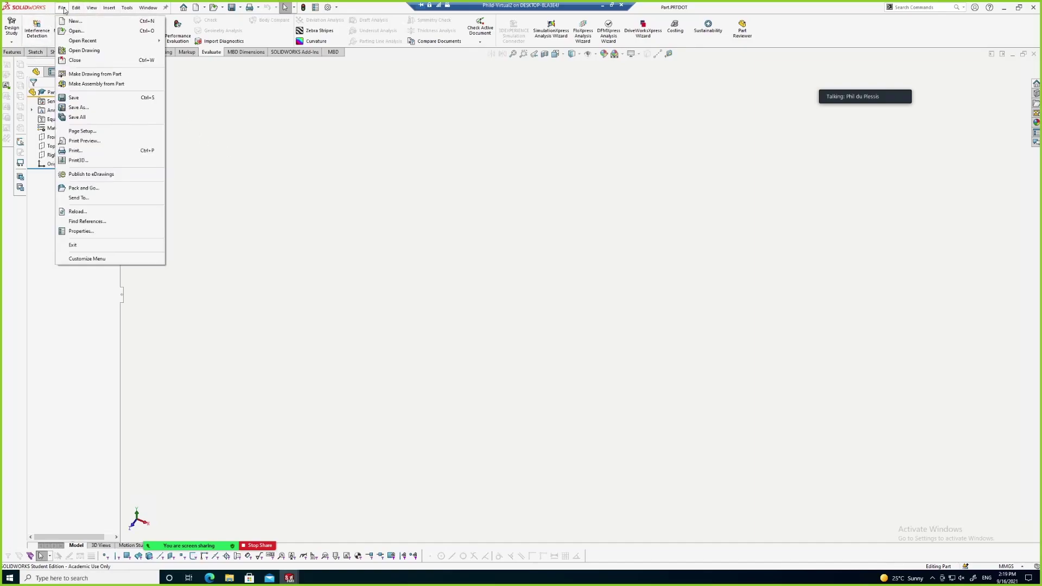
mouse_move(90, 42)
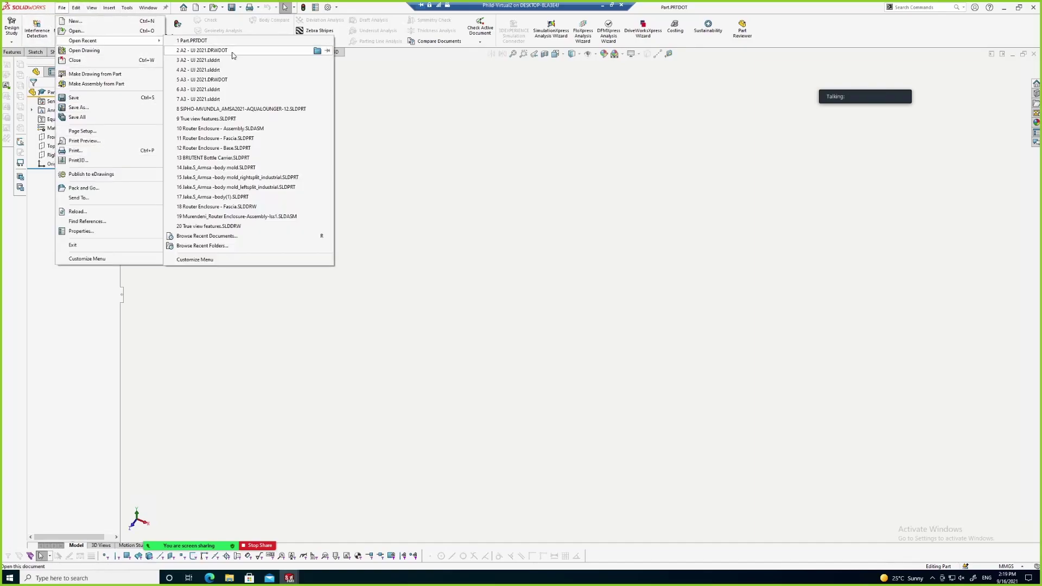
mouse_move(214, 111)
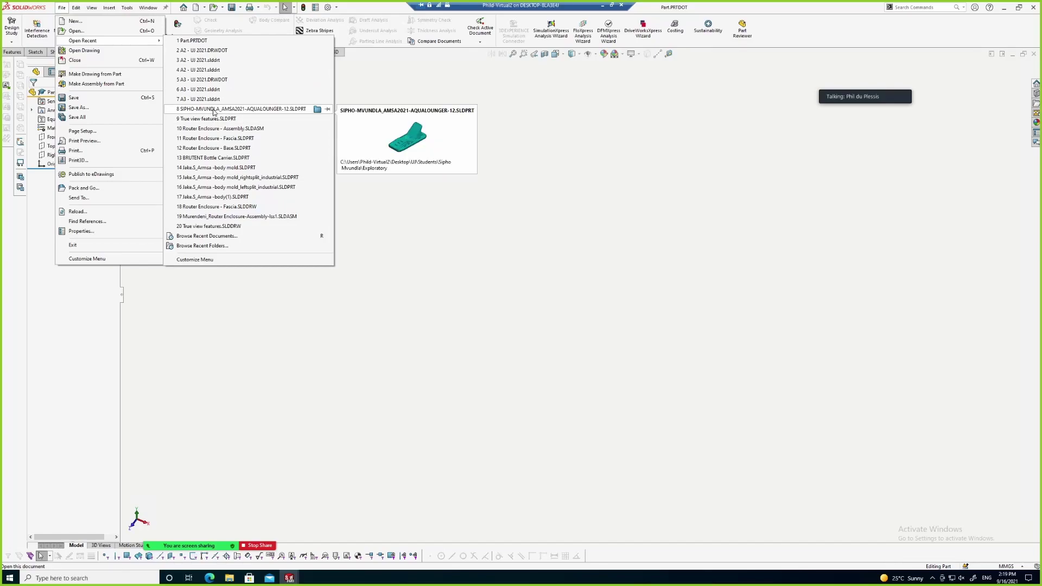
click(214, 109)
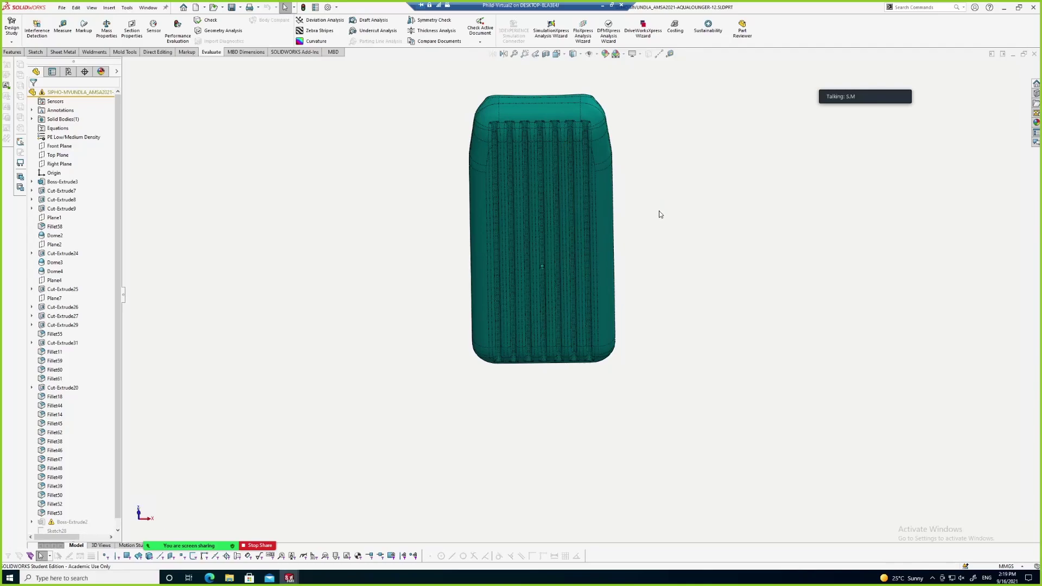
Examine the lounger's shape from several angles and look through the features in its design tree
middle_drag(681, 228, 382, 292)
scroll(637, 222, down, 5)
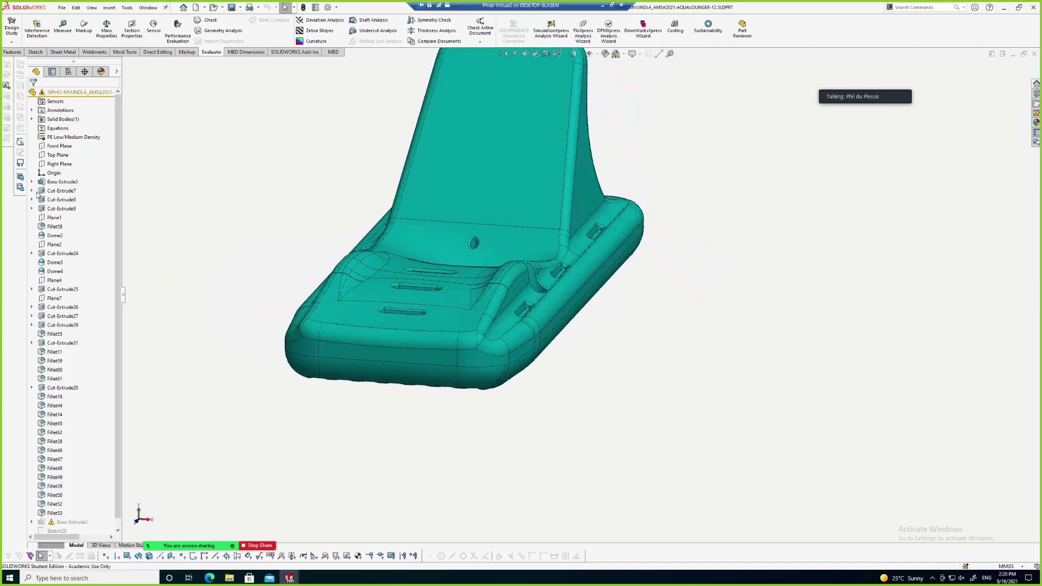
click(31, 209)
click(31, 210)
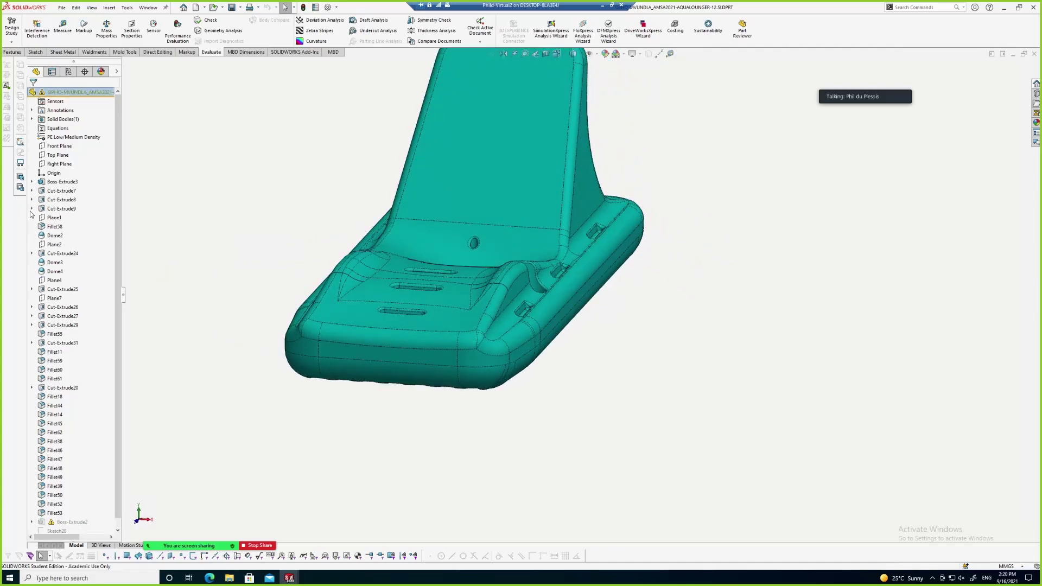
scroll(117, 367, down, 1)
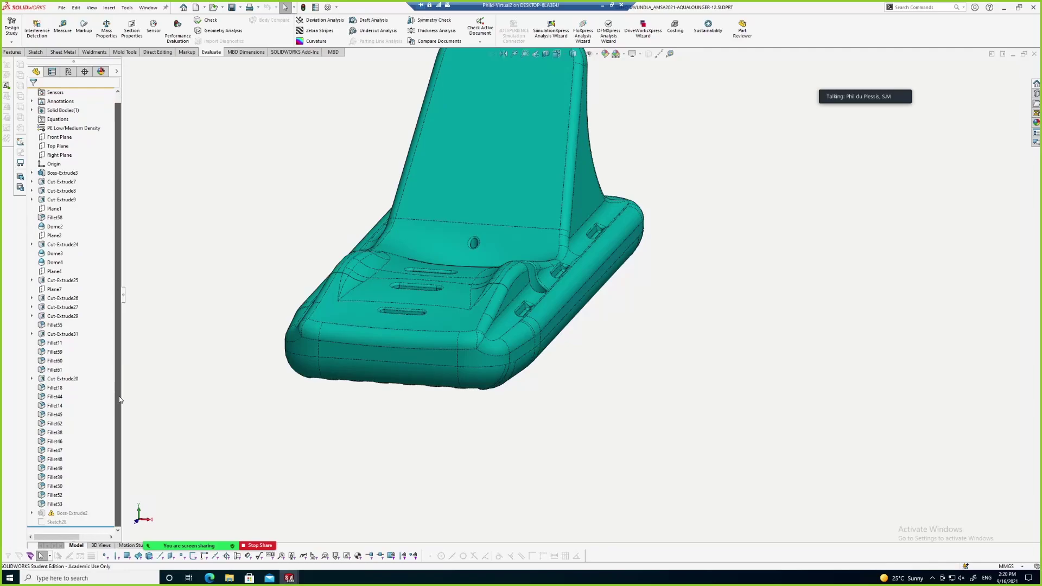
scroll(120, 396, up, 1)
key(z)
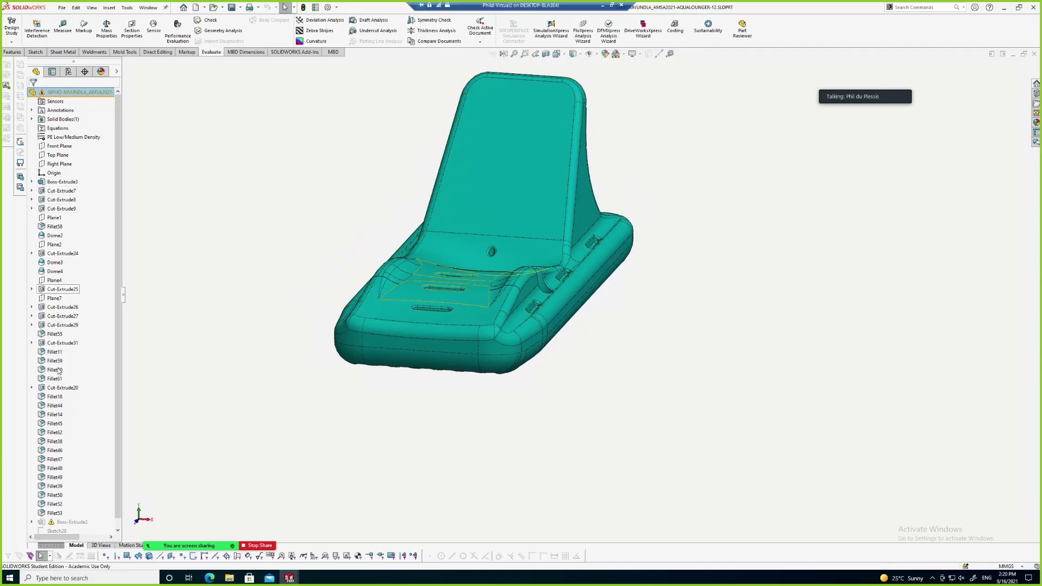
scroll(584, 248, down, 3)
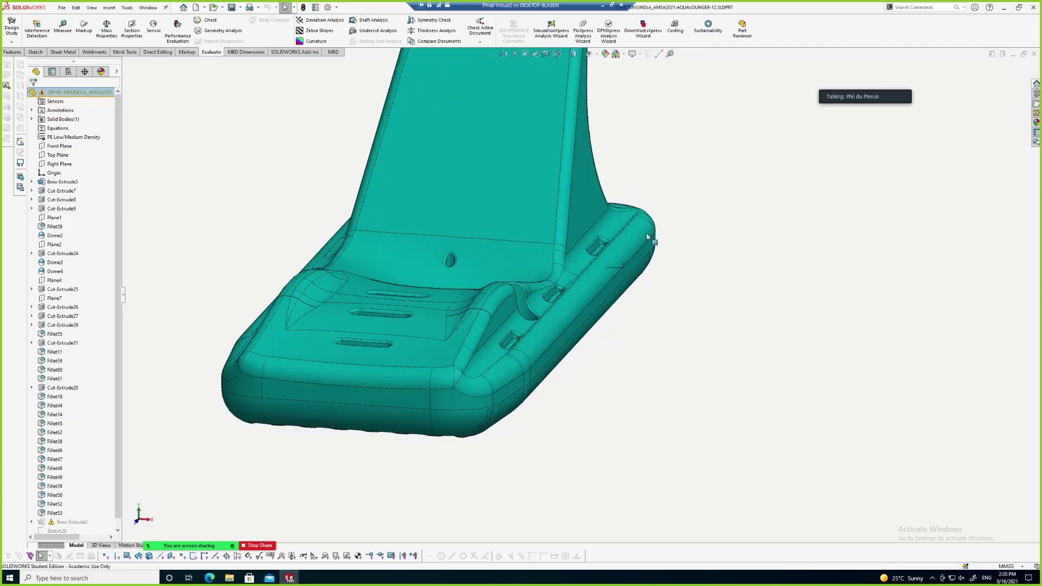
scroll(639, 235, up, 3)
scroll(656, 250, down, 2)
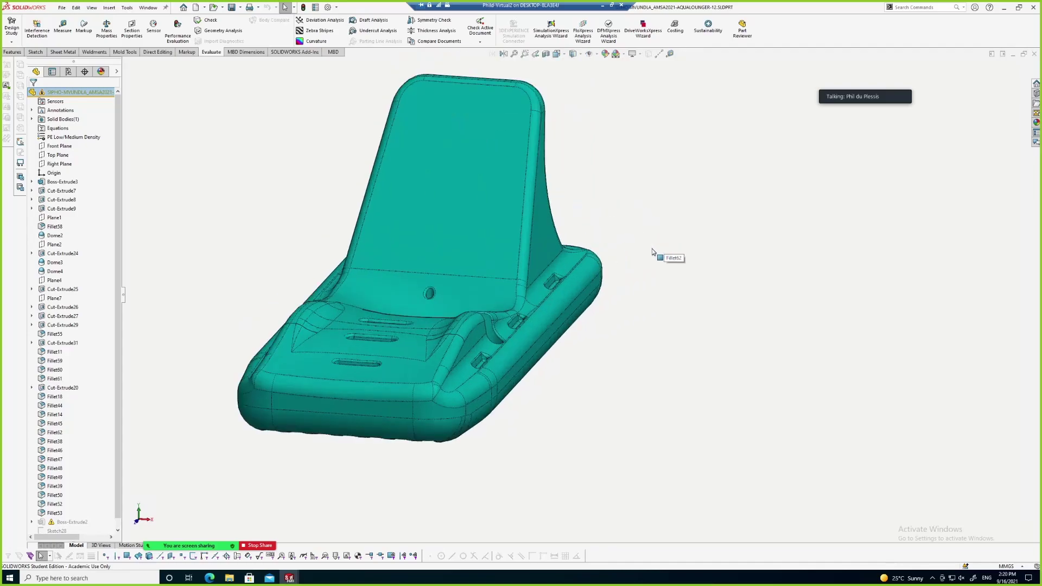
middle_drag(656, 251, 646, 266)
scroll(654, 249, up, 2)
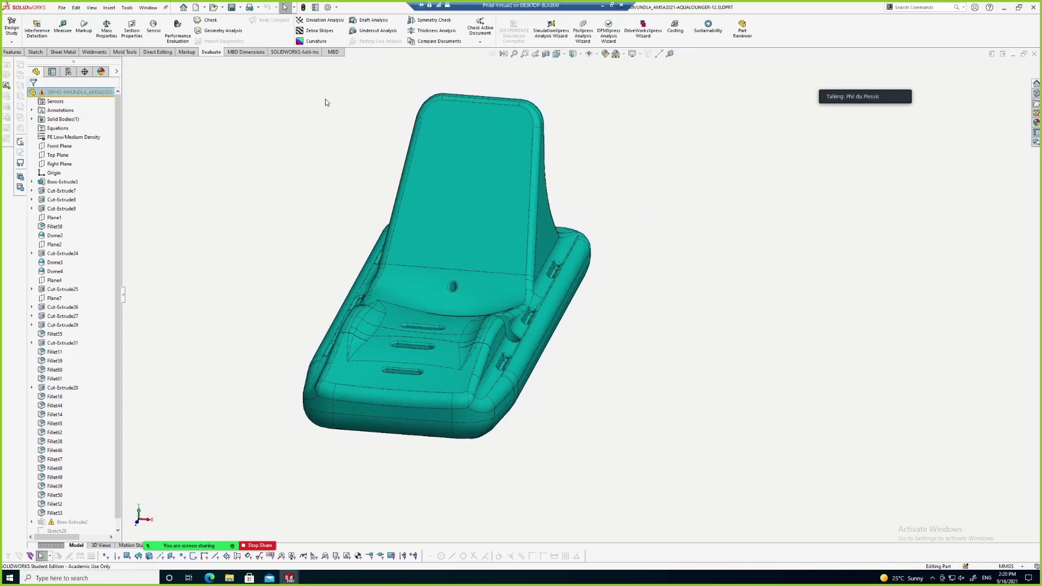
Make a drawing from the part with the A0 - UJ 2021 template and place its front view on the sheet
click(61, 9)
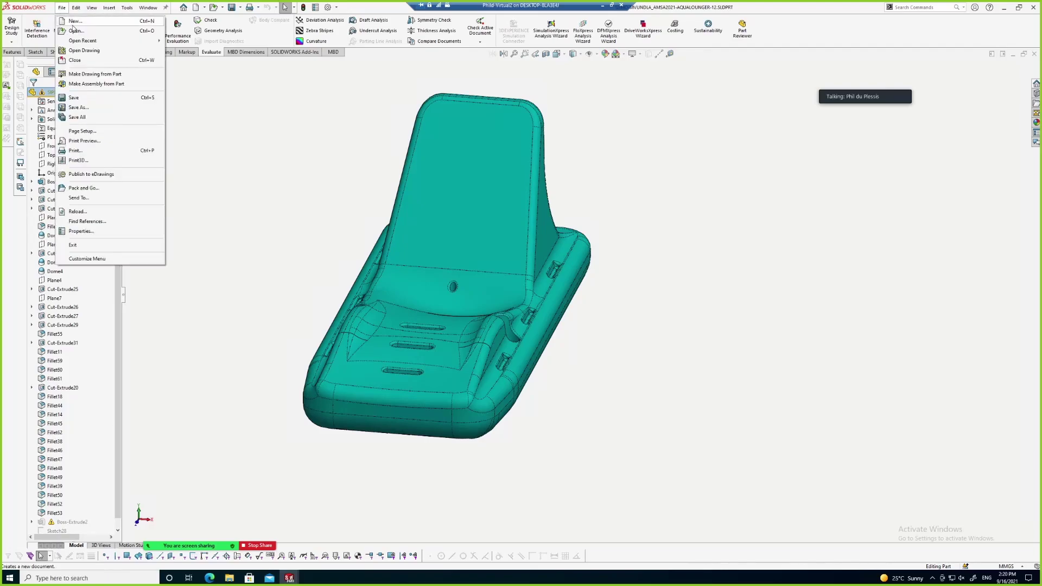
click(76, 77)
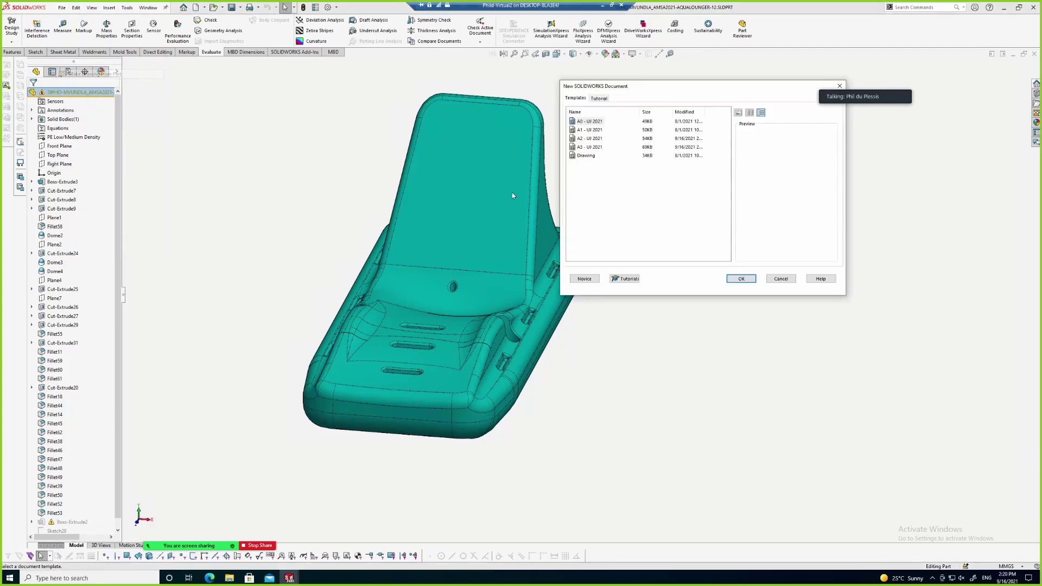
click(740, 279)
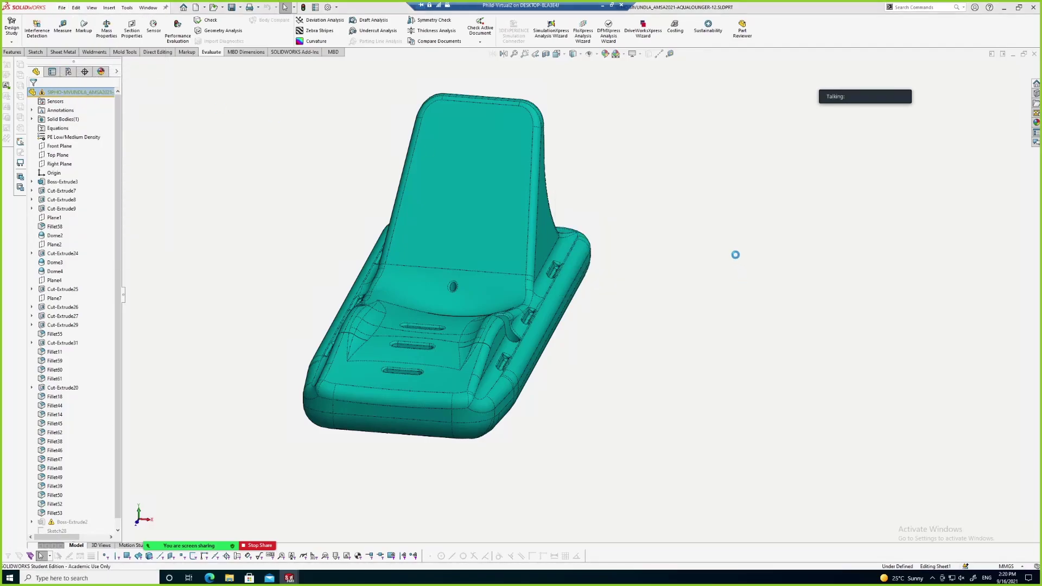
drag(906, 163, 575, 256)
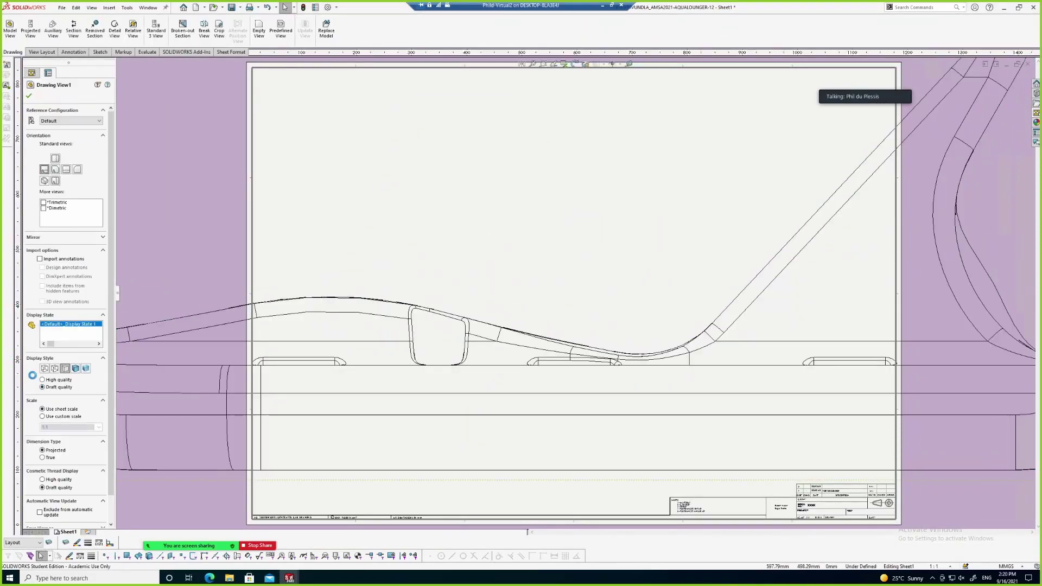
Set the placed front view to a custom scale of 1:2 and accept the view settings
click(43, 416)
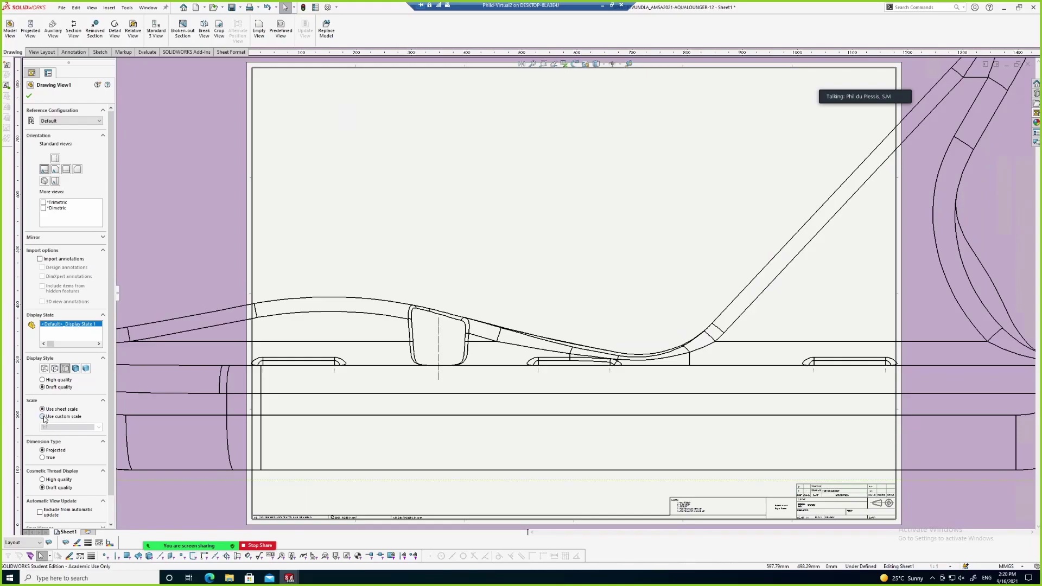
click(99, 427)
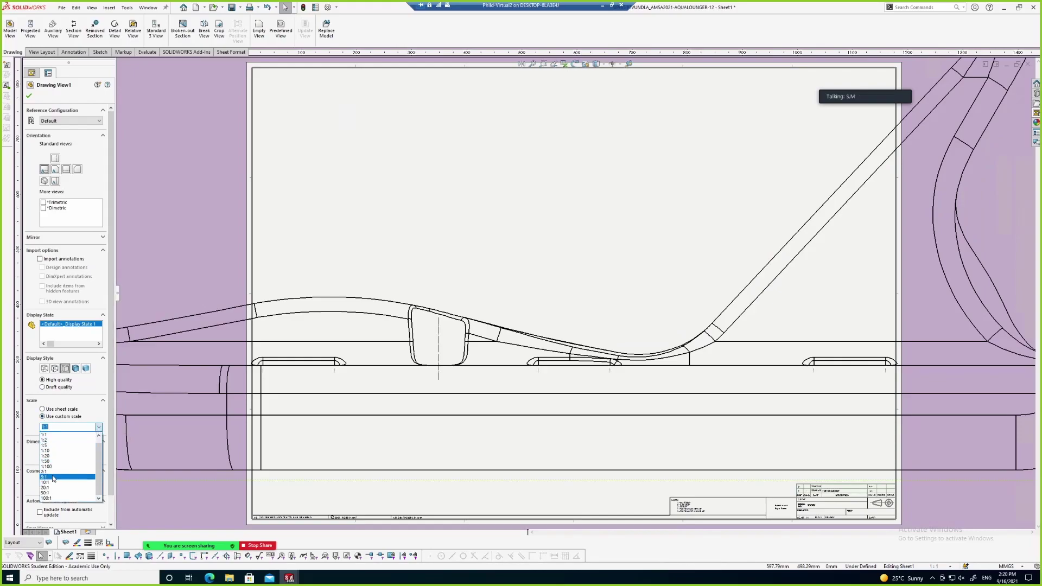
click(50, 441)
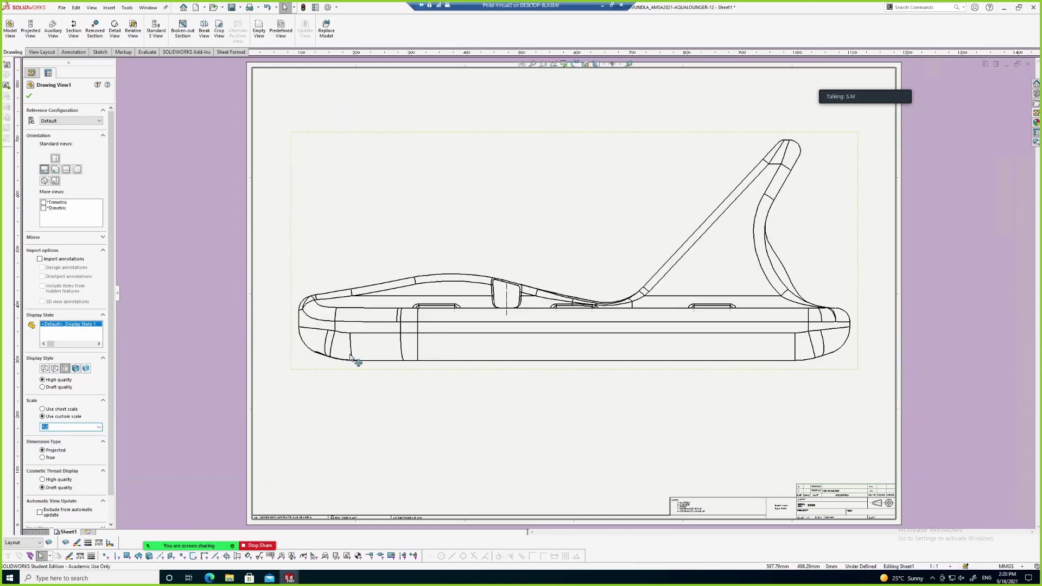
key(f)
scroll(347, 369, down, 1)
click(30, 96)
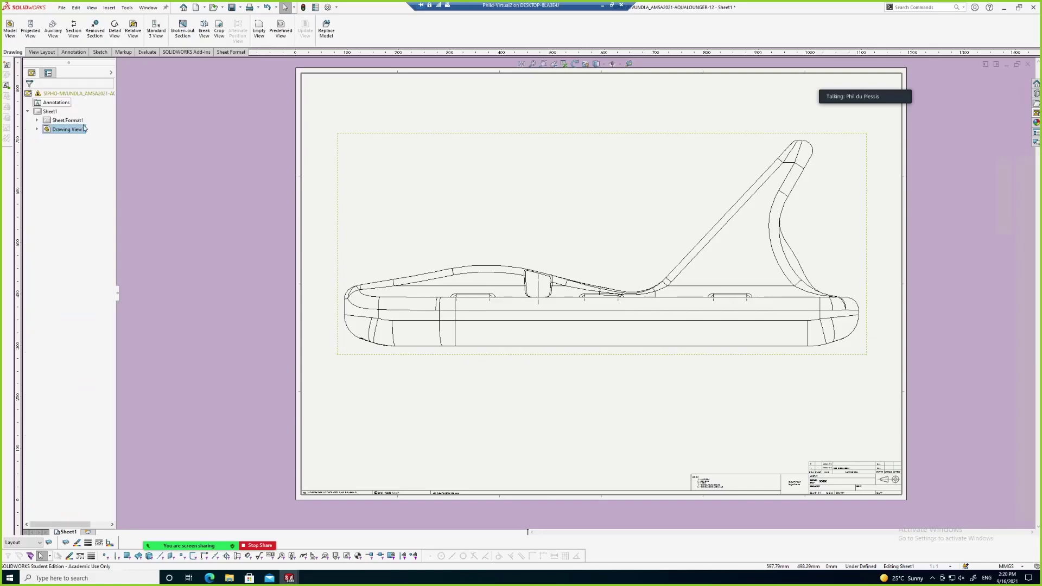
Check the sheet's border strip and title block, and open the sheet format for editing
scroll(358, 432, down, 4)
scroll(467, 396, up, 2)
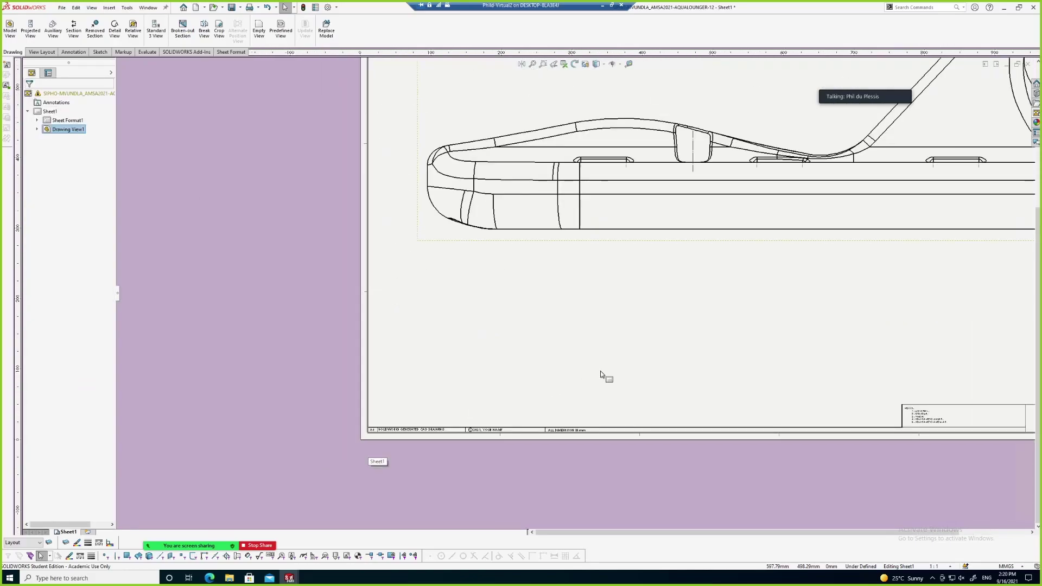
scroll(824, 373, down, 5)
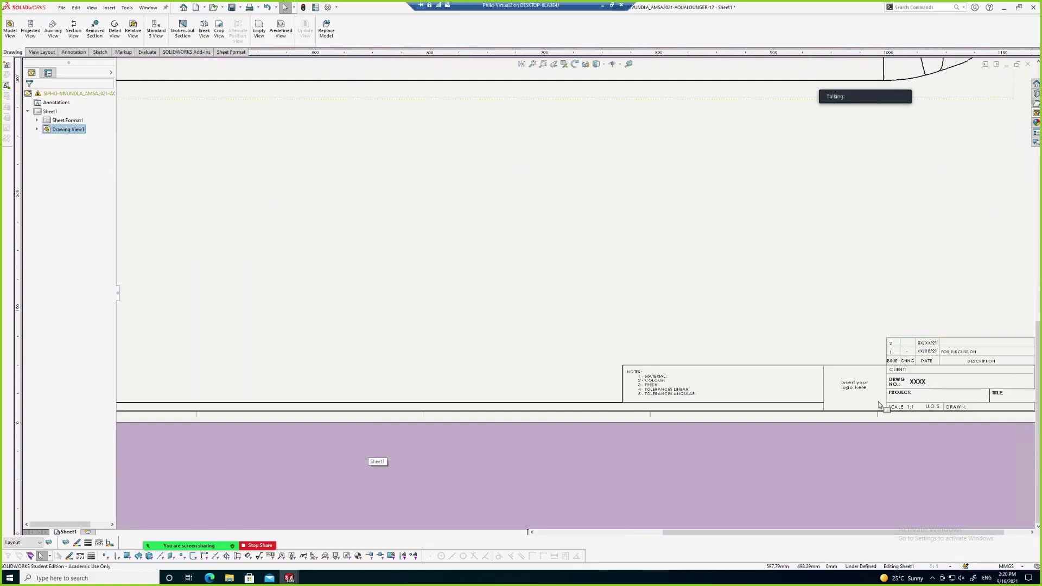
scroll(774, 396, up, 6)
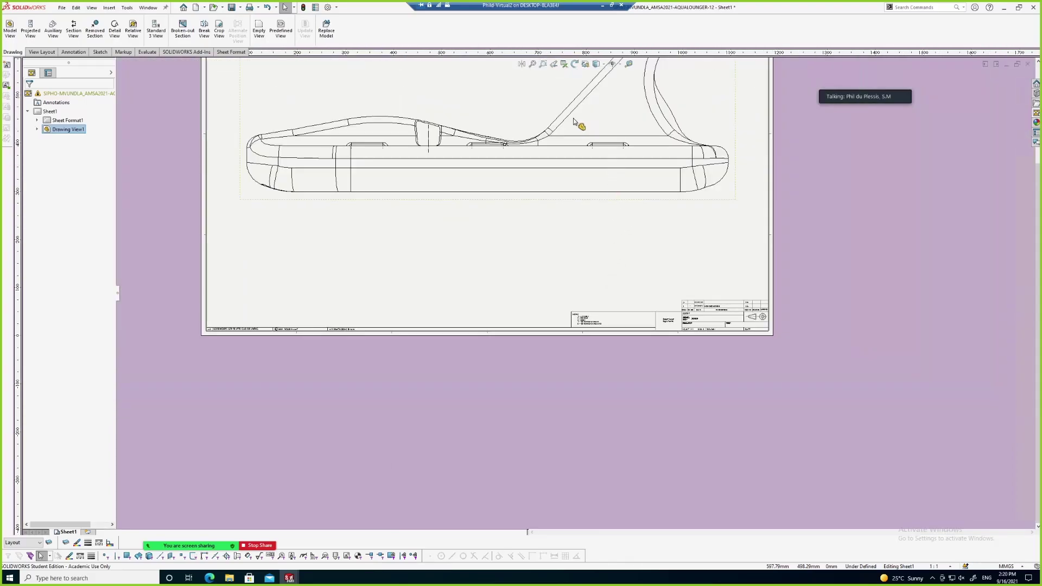
scroll(669, 244, down, 1)
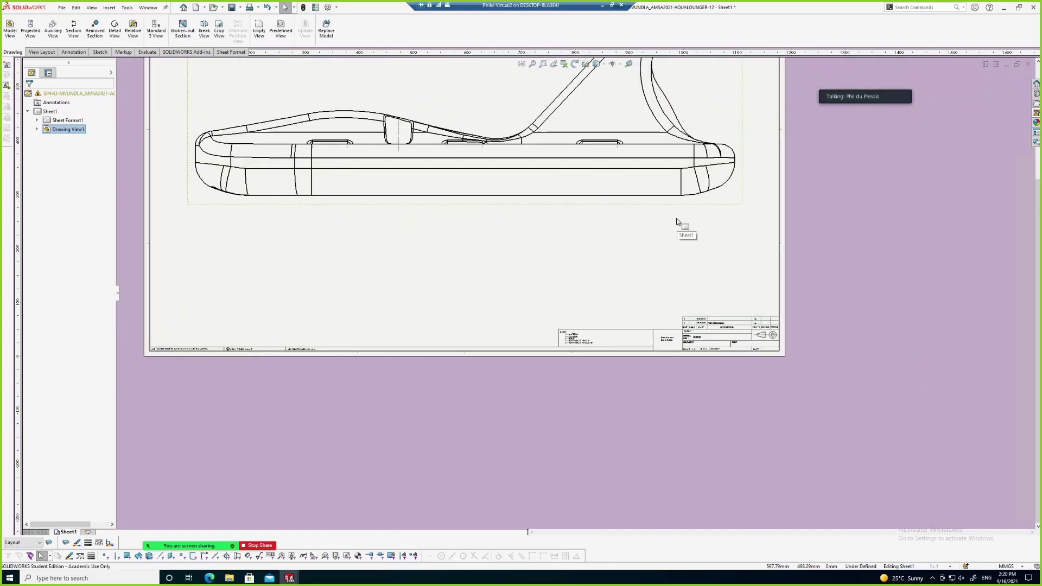
scroll(679, 312, down, 1)
scroll(679, 314, down, 2)
right_click(714, 315)
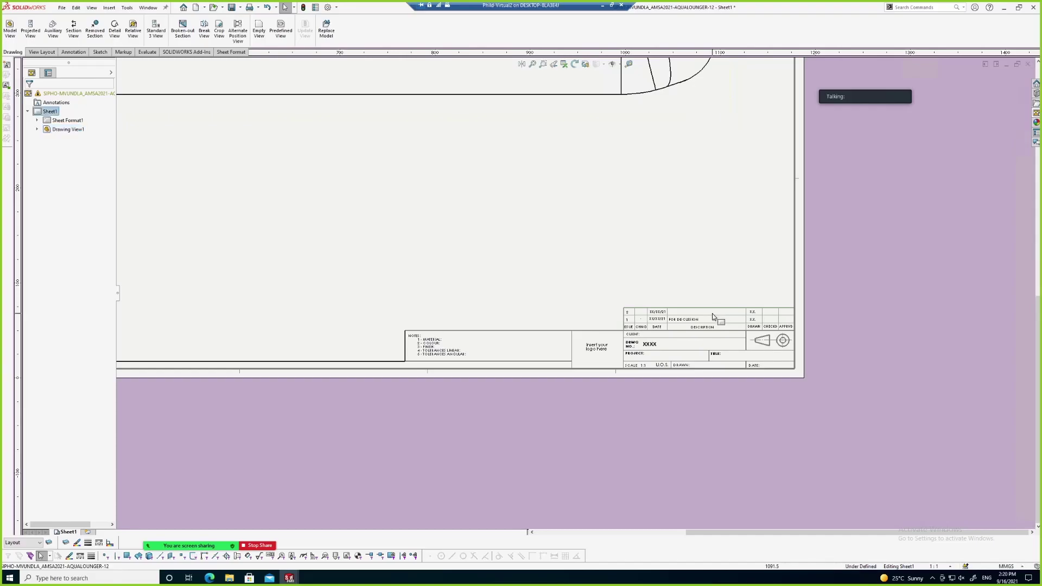
click(744, 371)
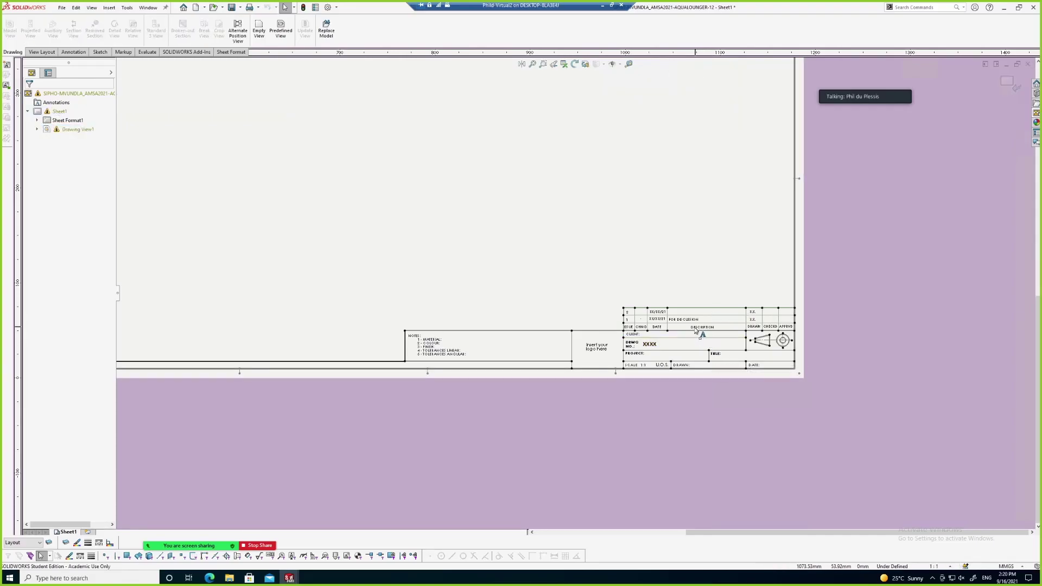
Try changing the sheet-size note in the lower border strip to A3, and restore its text to A0
scroll(381, 345, up, 2)
scroll(155, 329, down, 4)
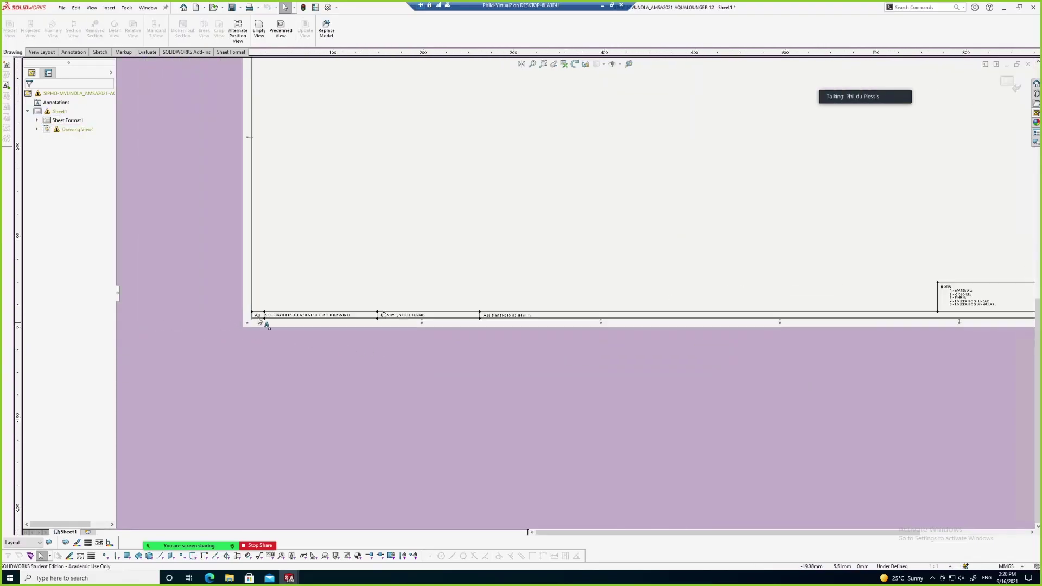
scroll(294, 314, down, 1)
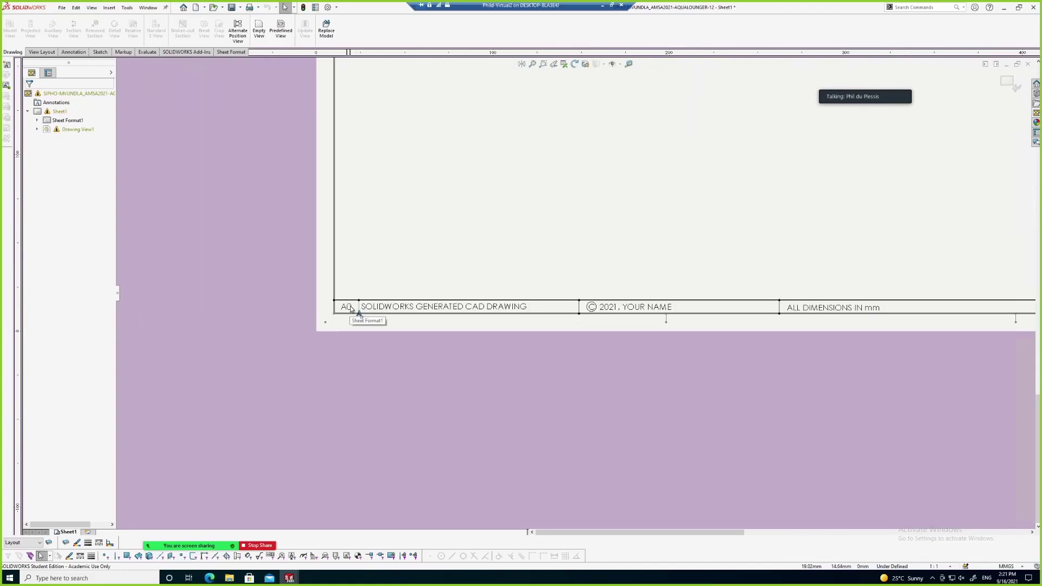
double_click(350, 310)
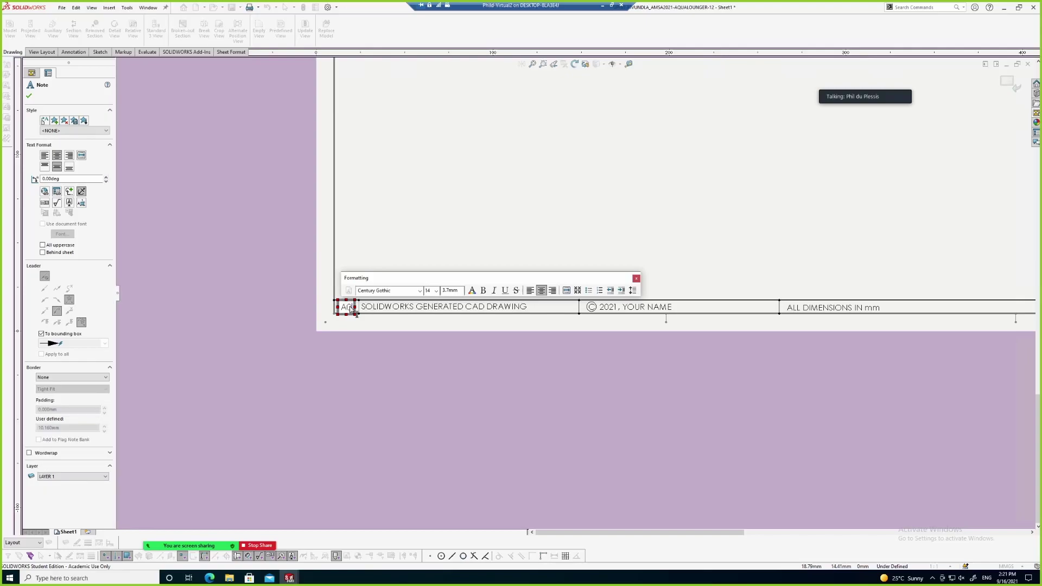
key(BackSpace)
text(3)
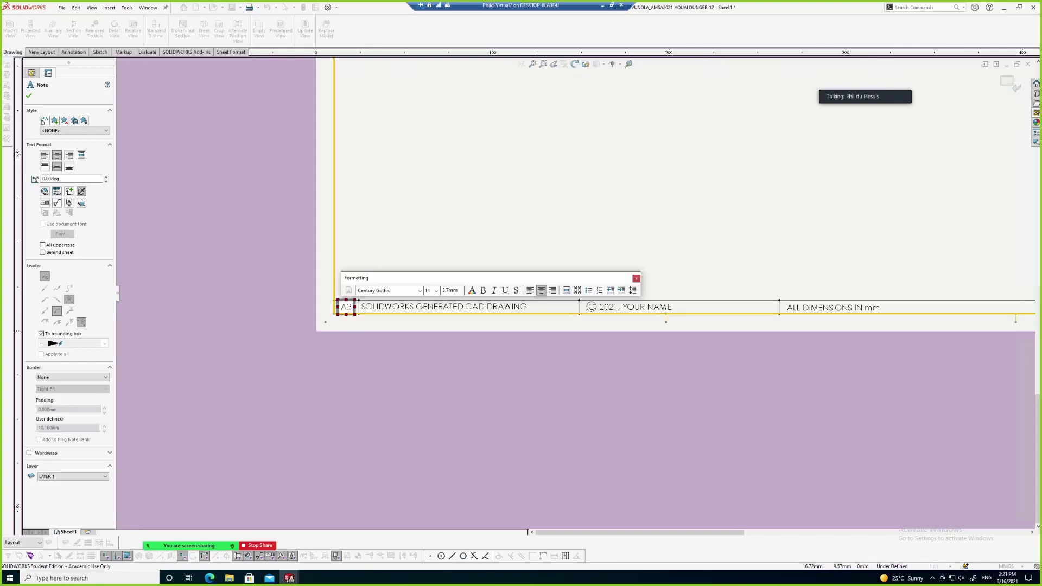
key(BackSpace)
text(0)
click(390, 339)
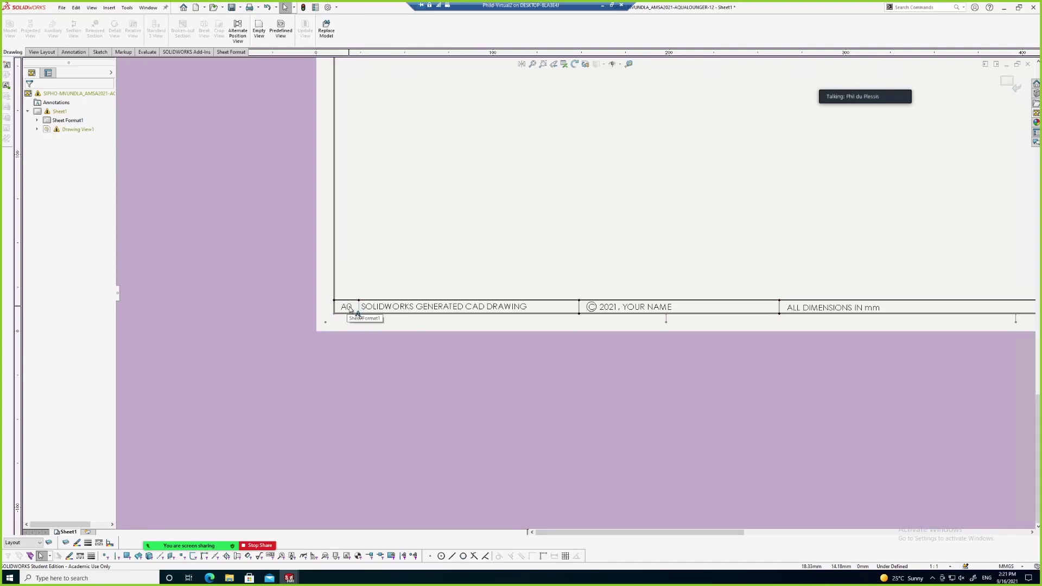
Unlock the A0 note in the border strip, try moving it above the strip, and return it locked to its cell
click(350, 308)
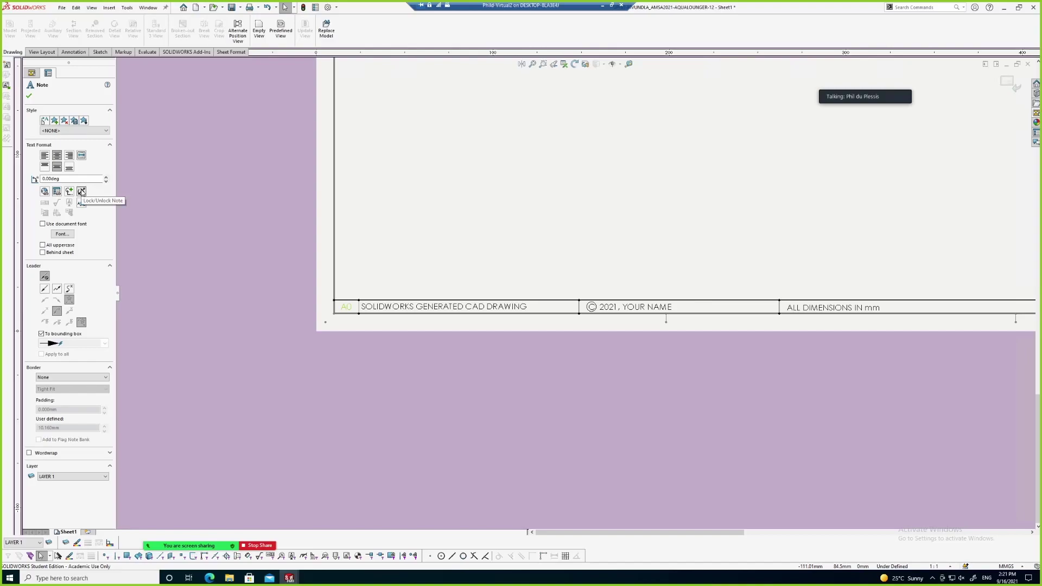
click(367, 258)
double_click(346, 307)
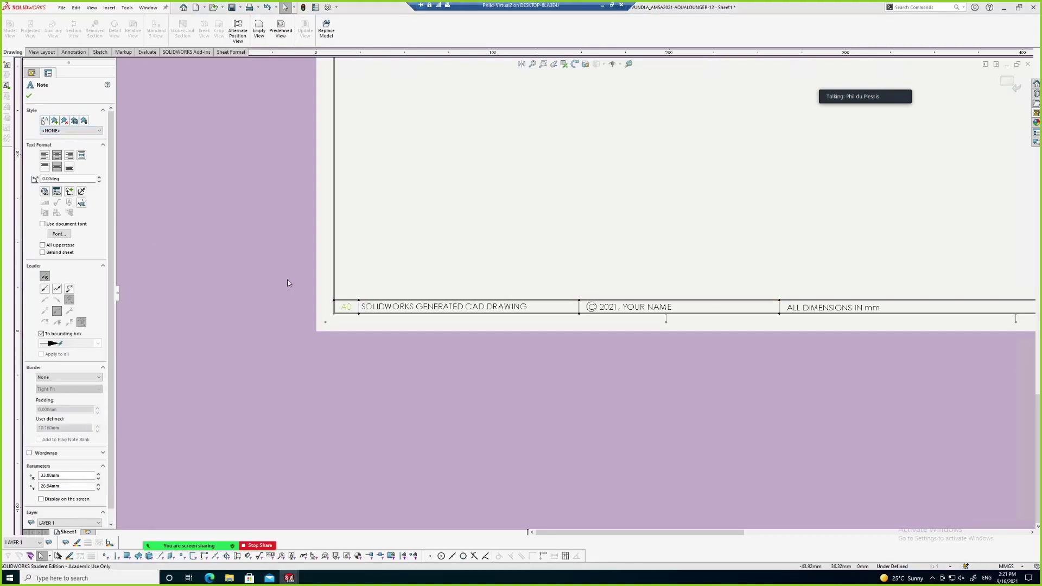
click(367, 293)
drag(348, 307, 356, 260)
key(n)
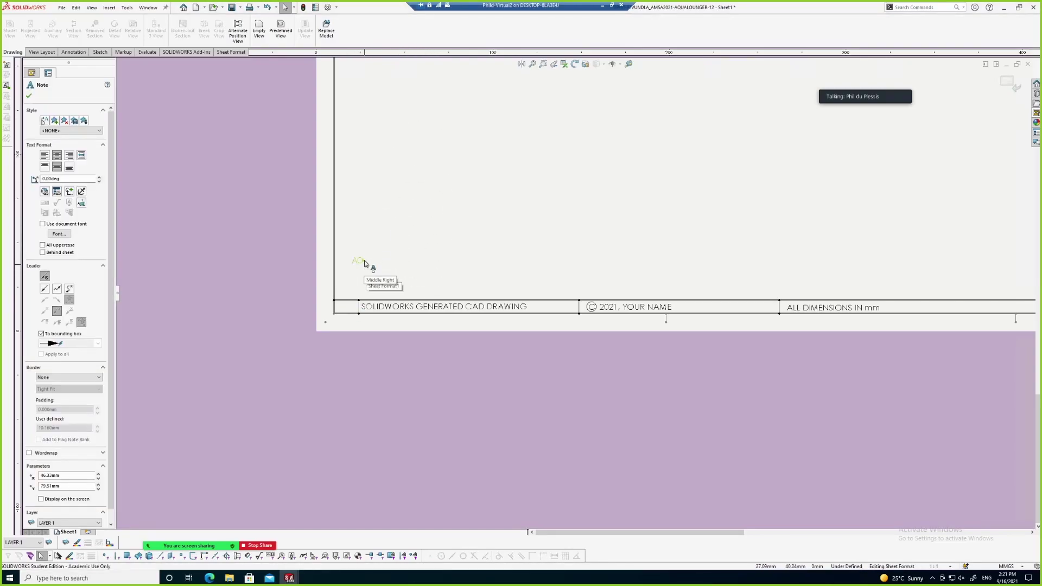
key(Escape)
drag(360, 261, 350, 306)
click(350, 307)
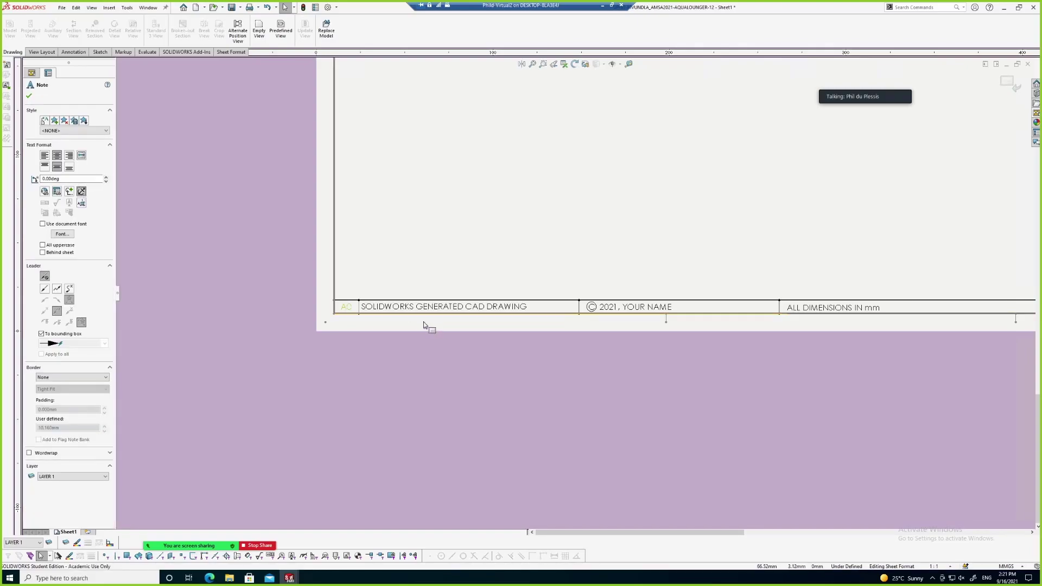
Unlock the SOLIDWORKS GENERATED CAD DRAWING note to look at its Add Zone options, and cancel without adding a zone
click(401, 308)
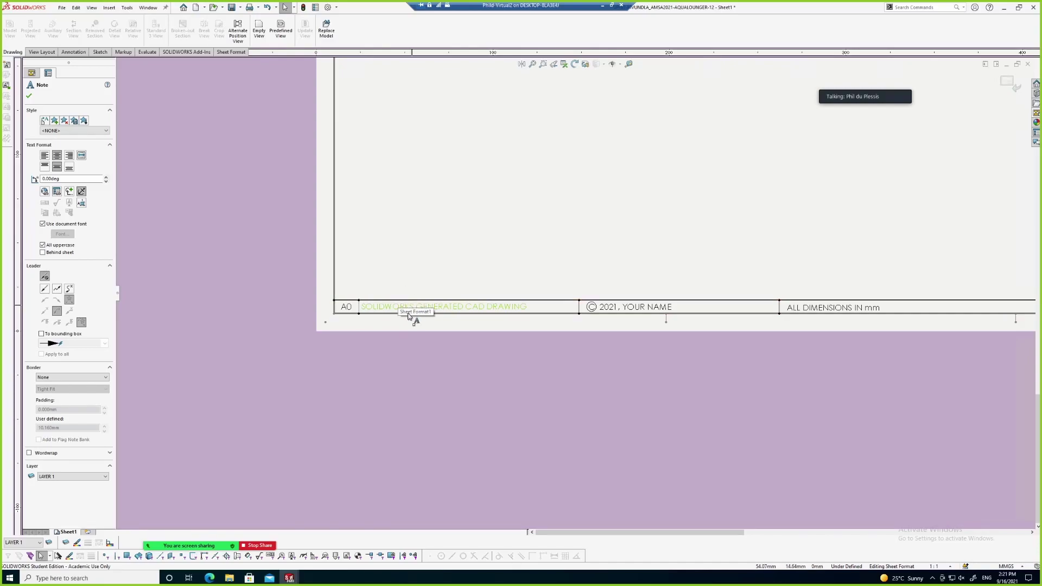
click(80, 192)
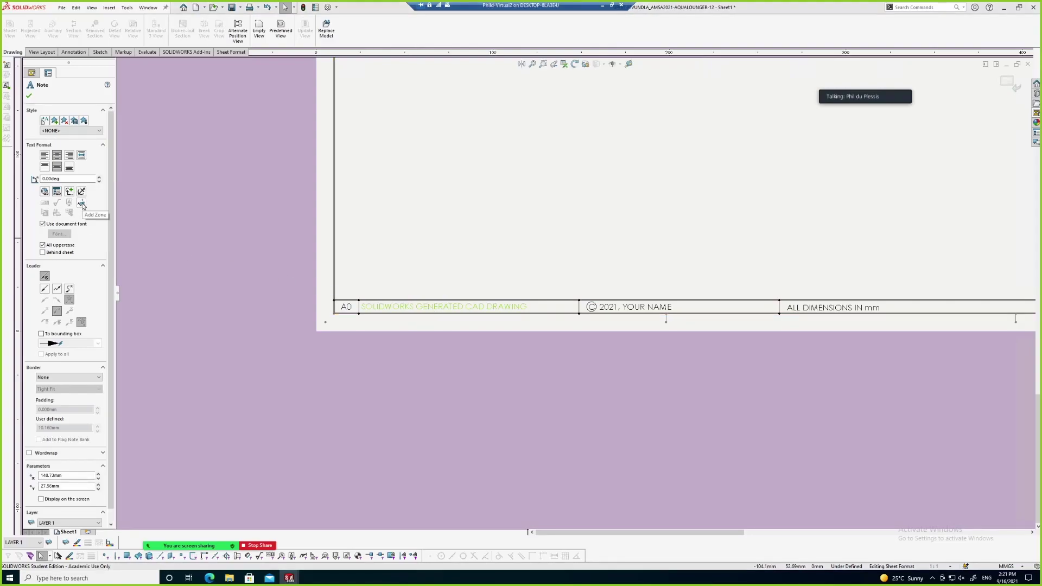
click(82, 204)
click(125, 229)
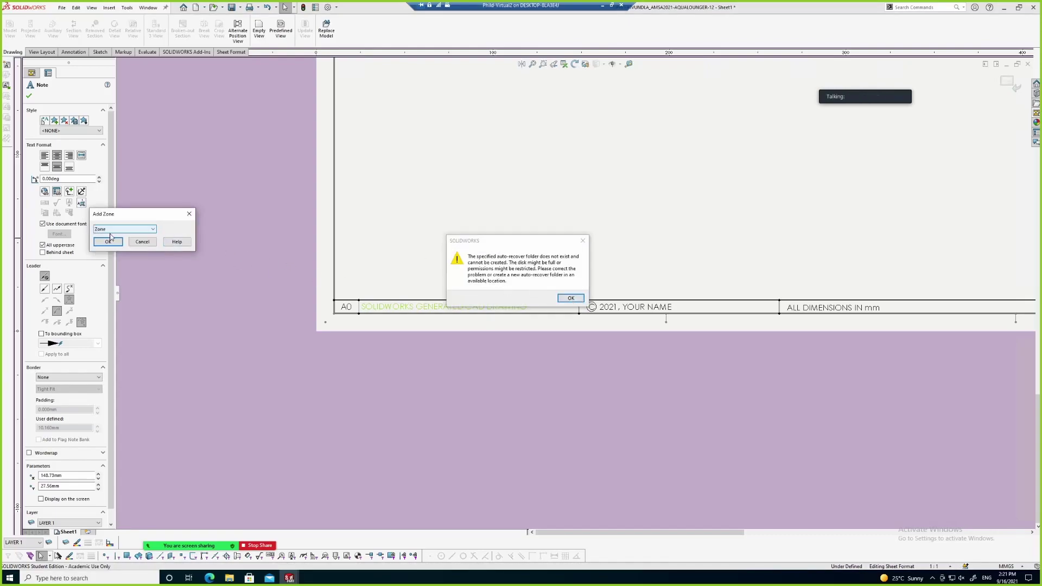
click(140, 241)
click(575, 300)
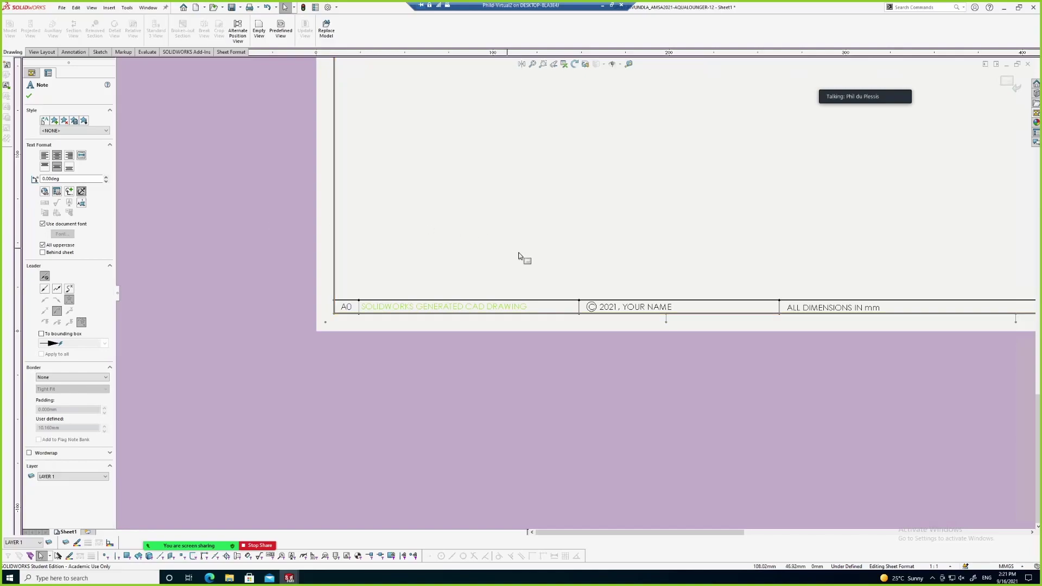
Add the date 16/09/2021 after the DATE label in the title block
scroll(584, 284, down, 3)
scroll(578, 282, down, 3)
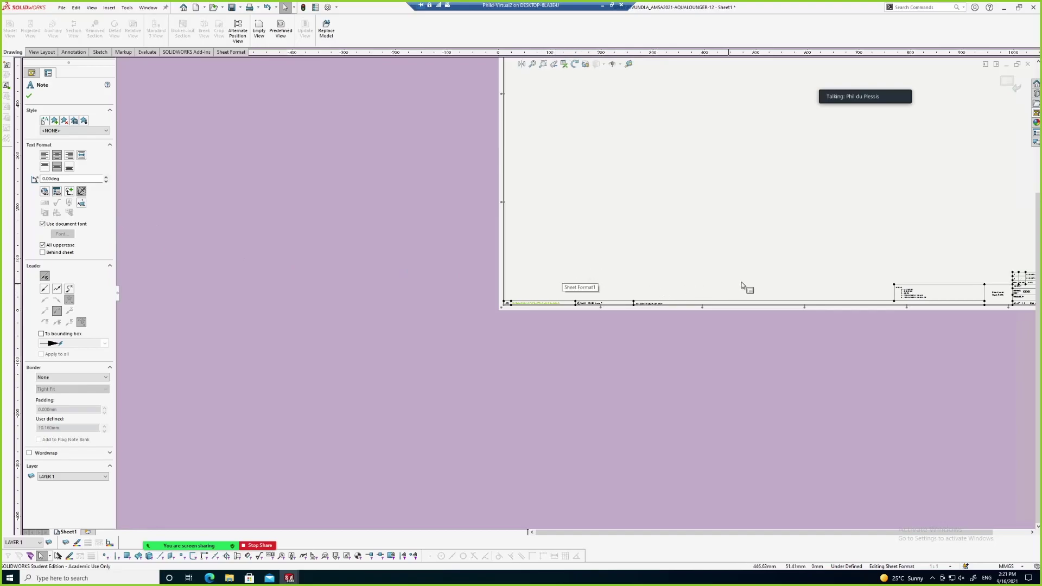
ctrl+middle_drag(844, 270, 595, 279)
scroll(614, 286, up, 5)
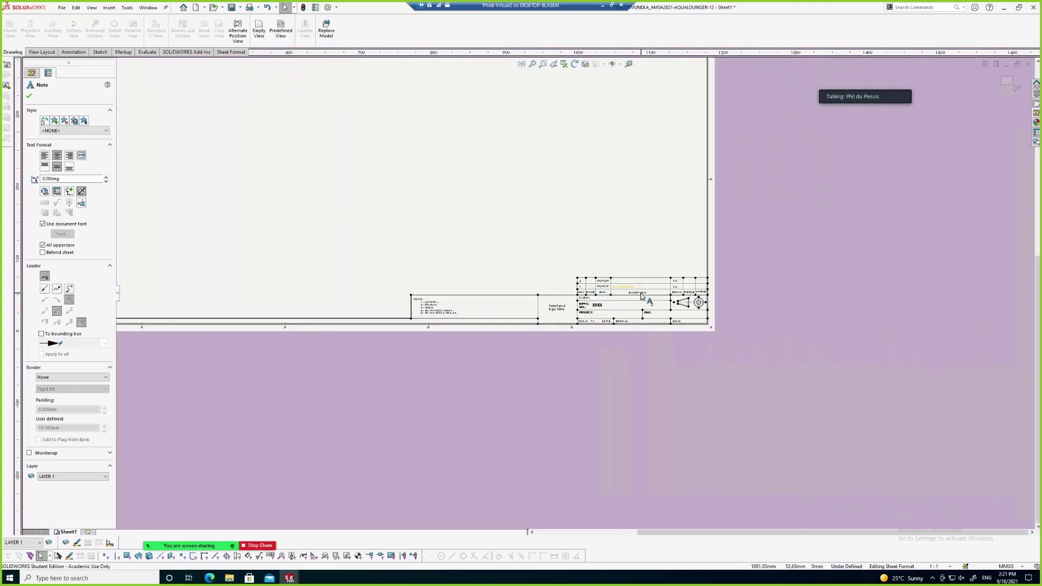
scroll(604, 297, up, 1)
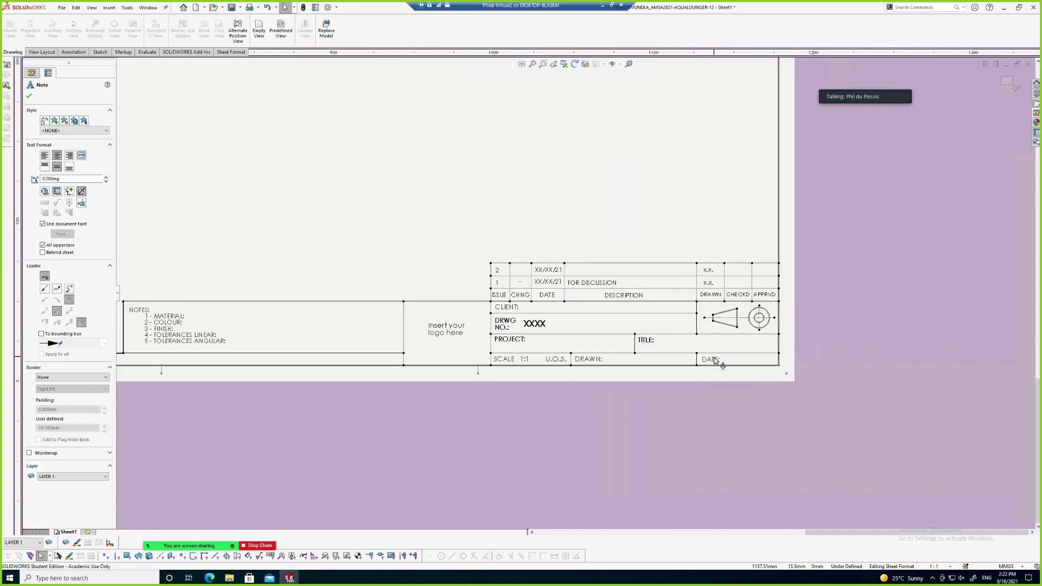
double_click(715, 360)
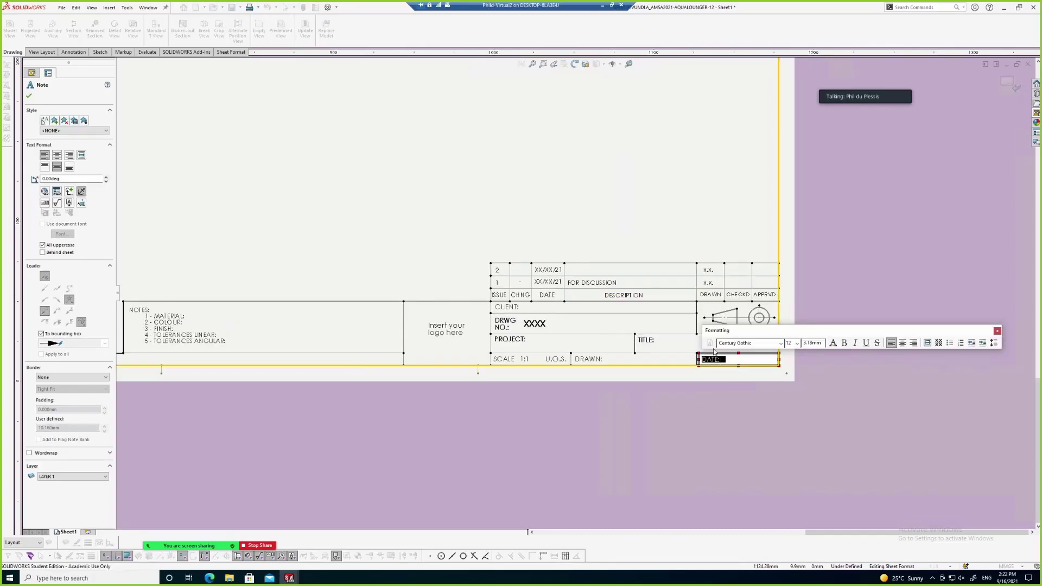
click(730, 362)
click(712, 428)
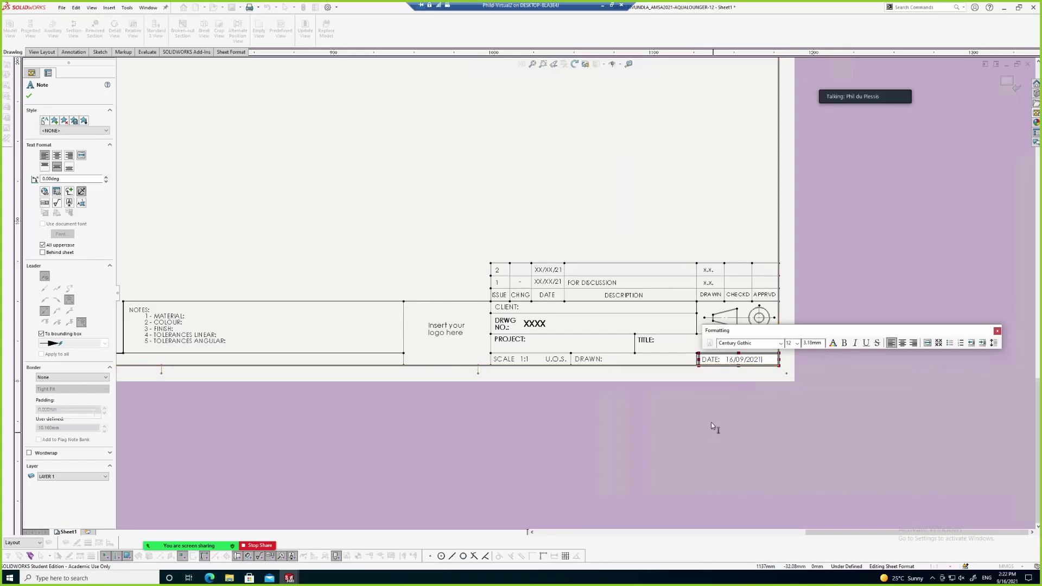
Fill in LOUNGER after the TITLE label in the title block
double_click(655, 346)
click(657, 342)
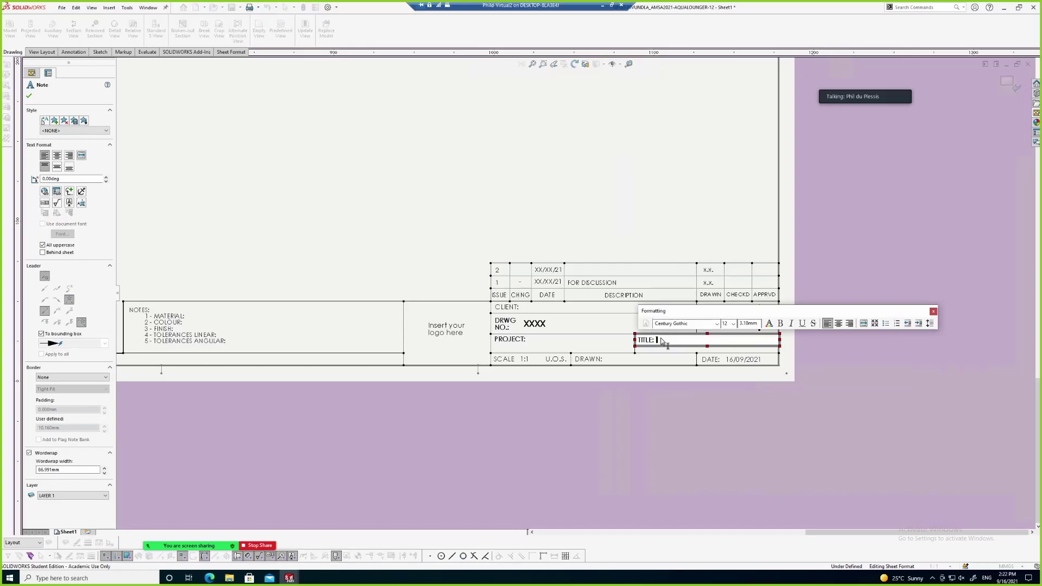
text(LOUNGER)
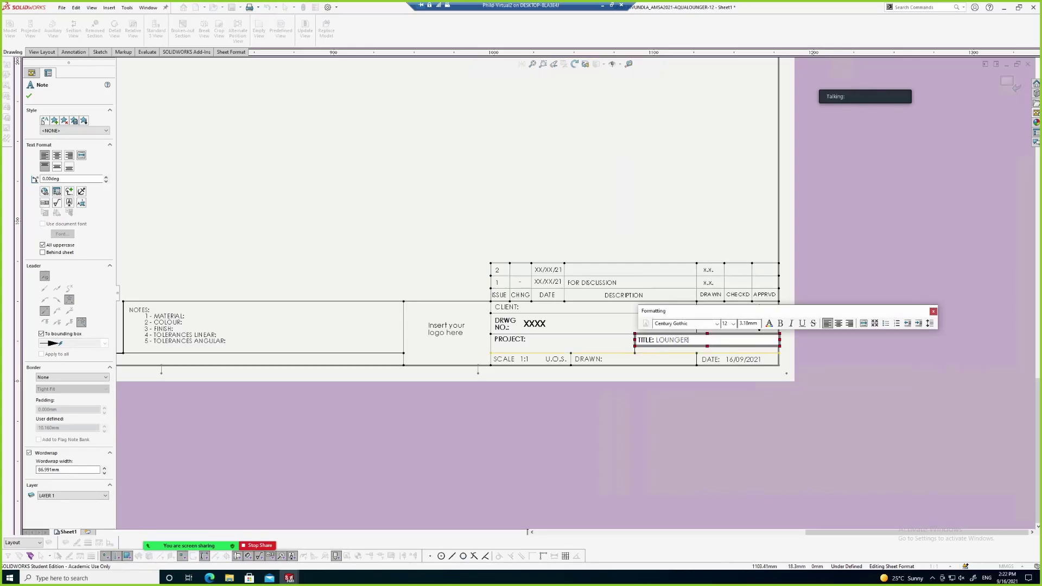
Fill in ARMSA after the PROJECT label in the title block
click(520, 342)
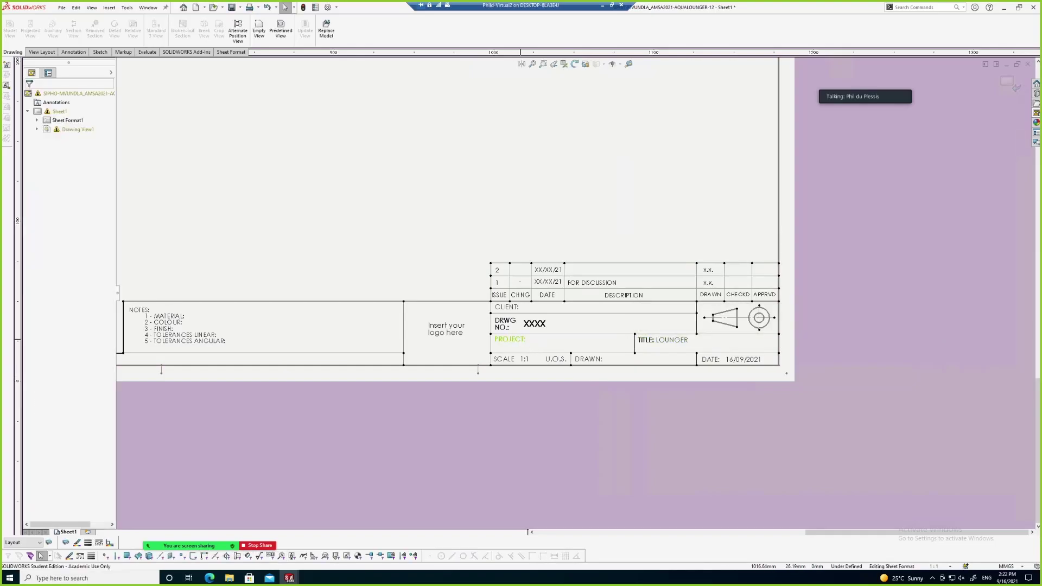
double_click(522, 342)
click(529, 343)
text(ARMSA)
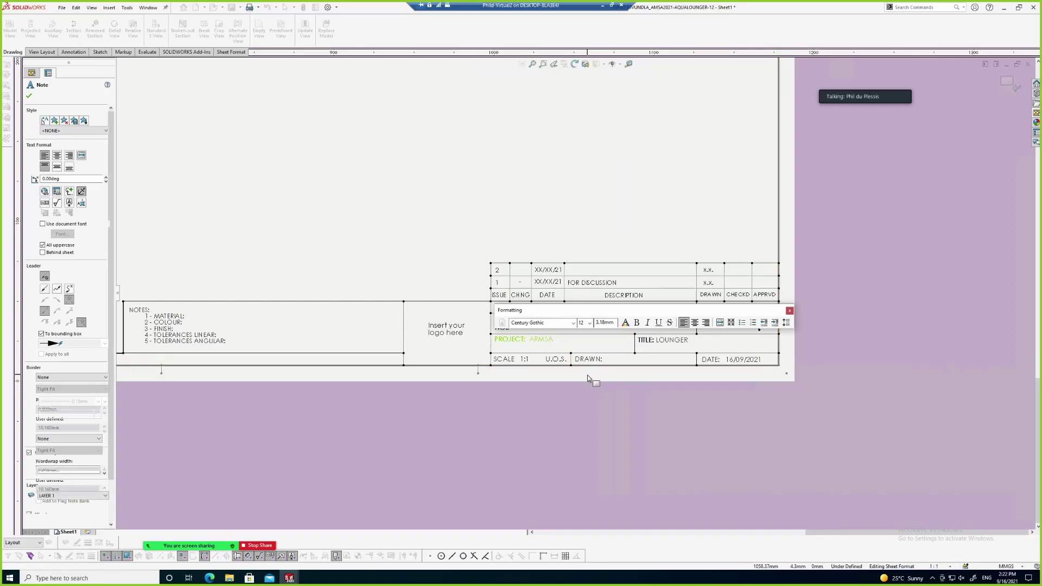
click(587, 374)
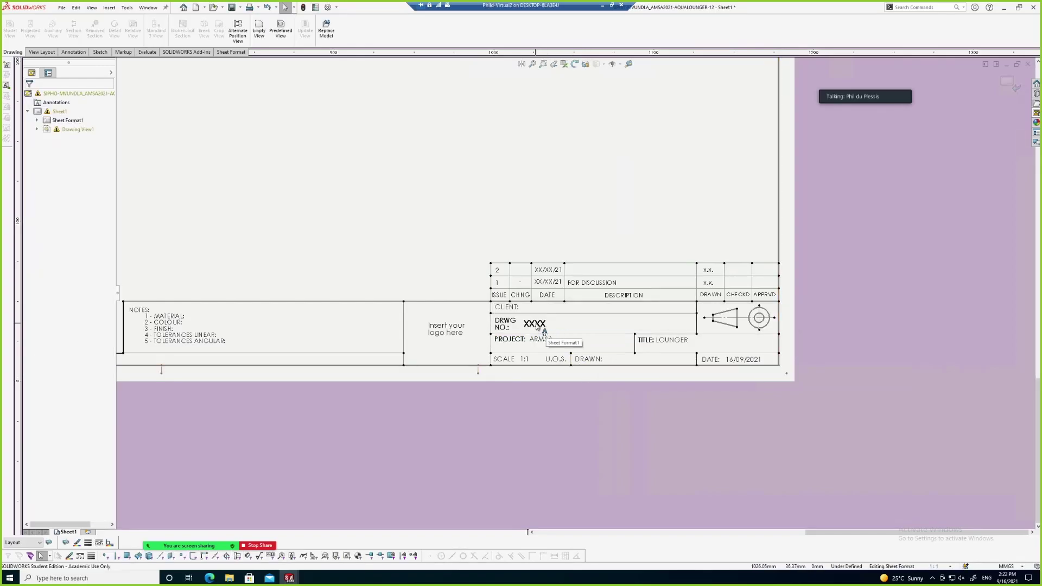
Replace the XXXX placeholder for the drawing number in the title block with UJPD _ARM_001
double_click(546, 325)
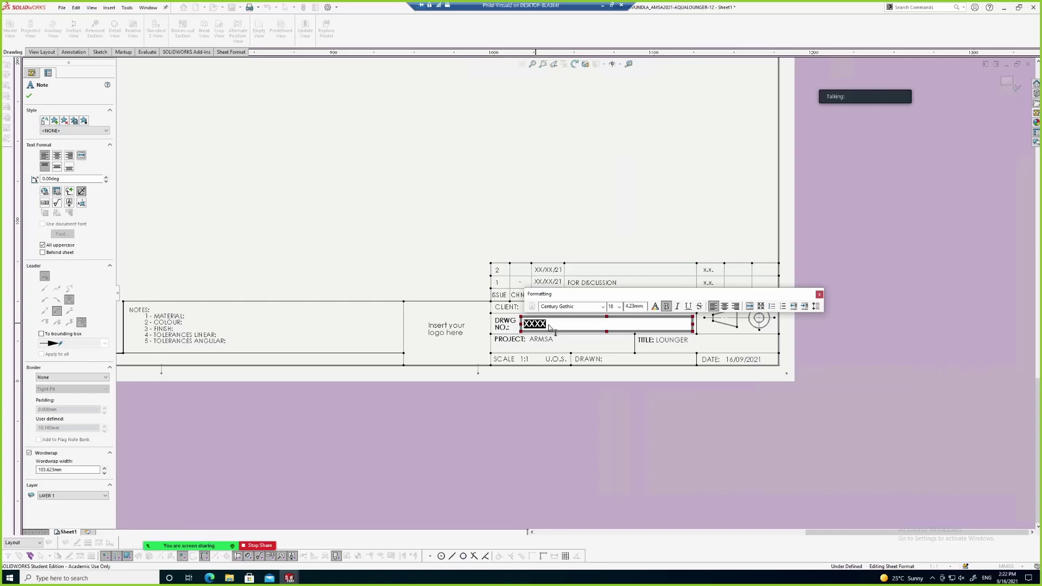
text(UJPD _ARM_001)
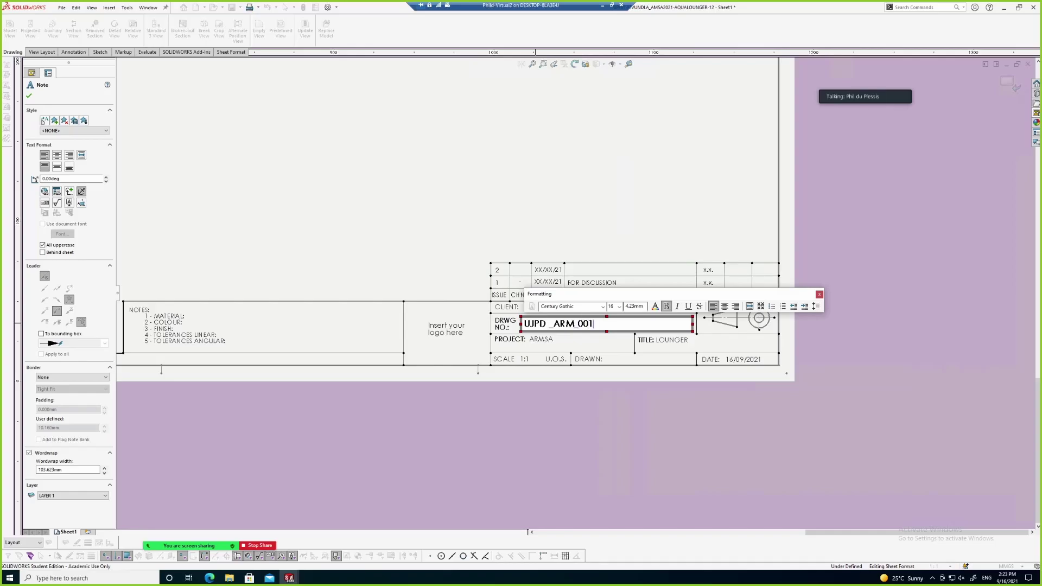
click(644, 207)
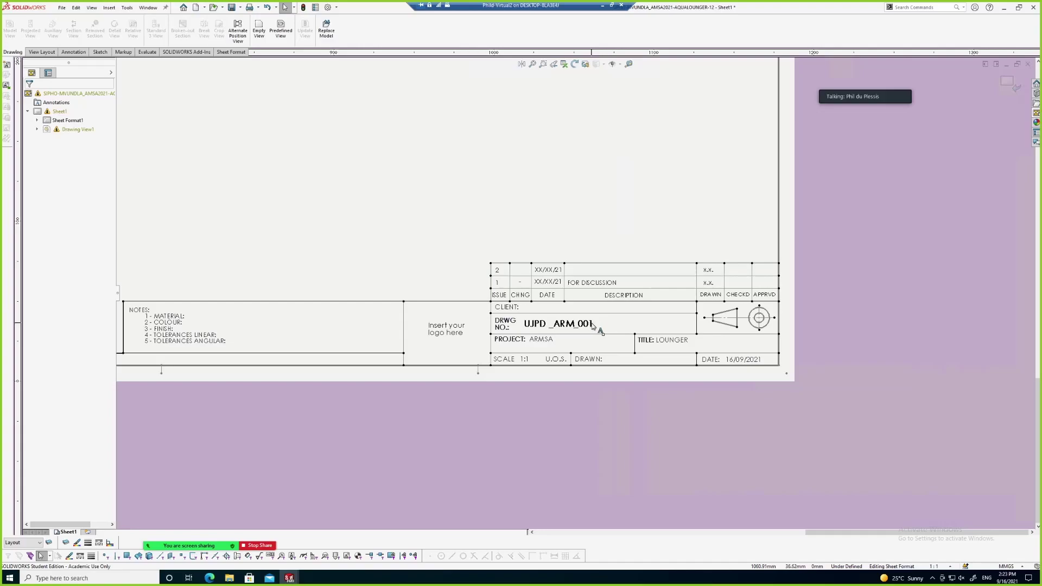
click(508, 307)
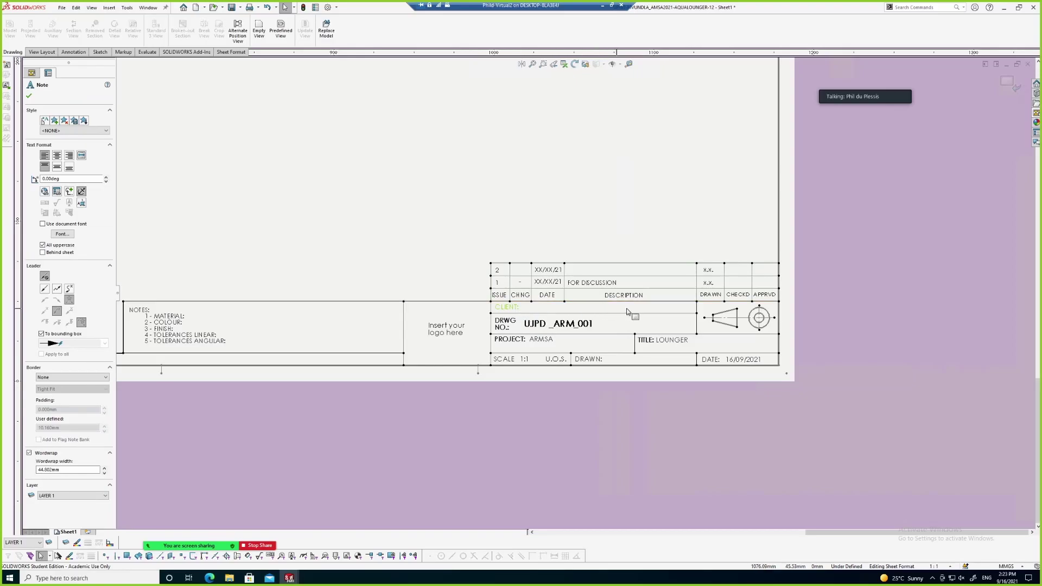
double_click(583, 283)
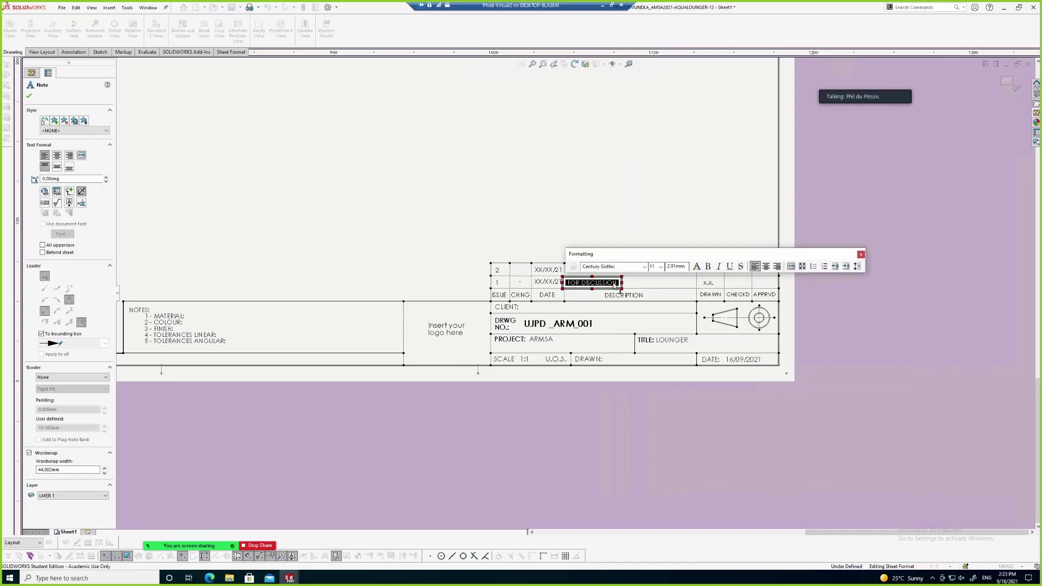
click(613, 221)
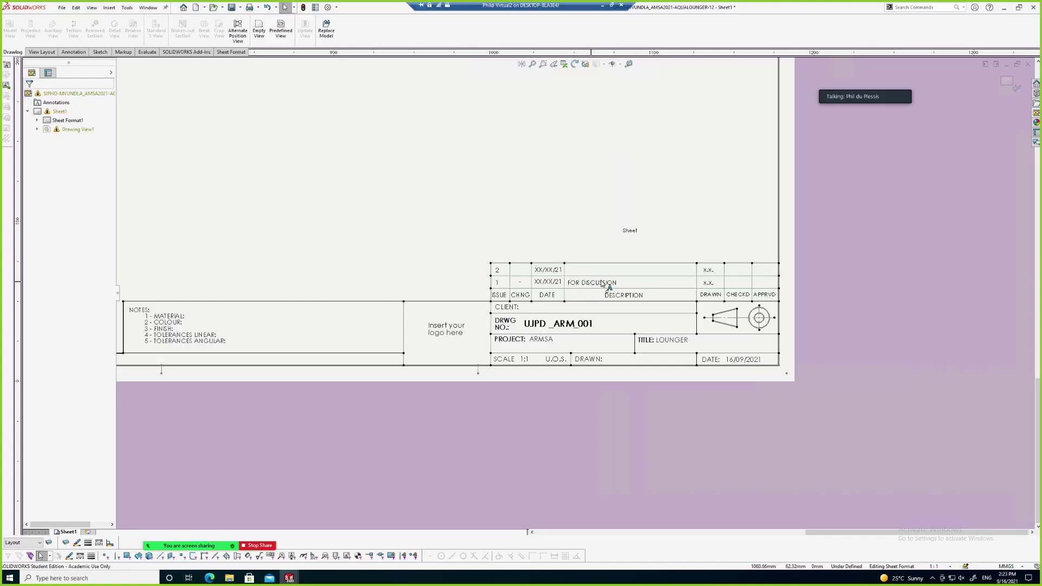
Change the placeholder date of issue 1 in the revision table to 16/091
double_click(548, 282)
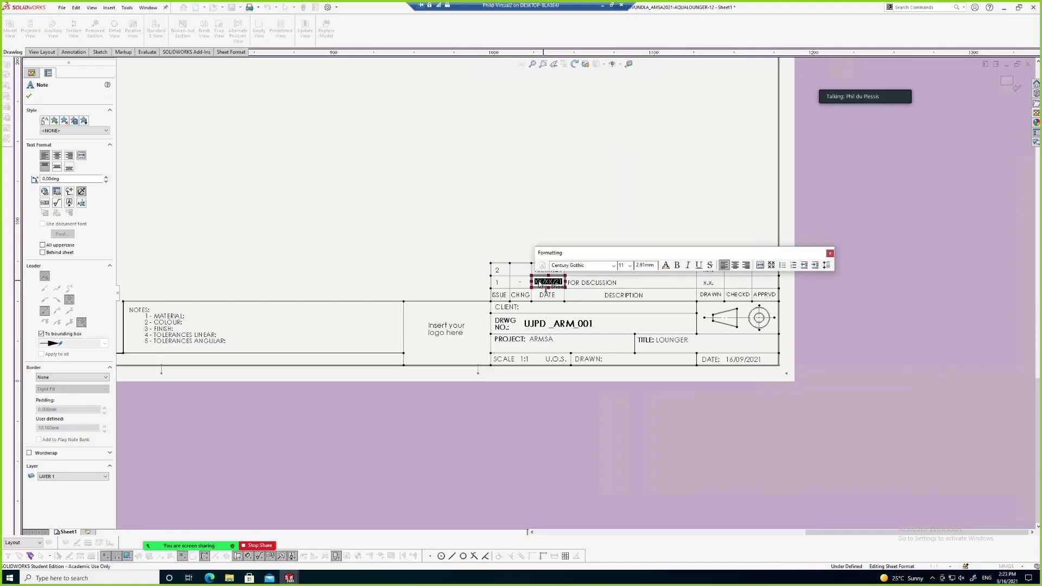
click(541, 284)
key(BackSpace)
key(BackSpace)
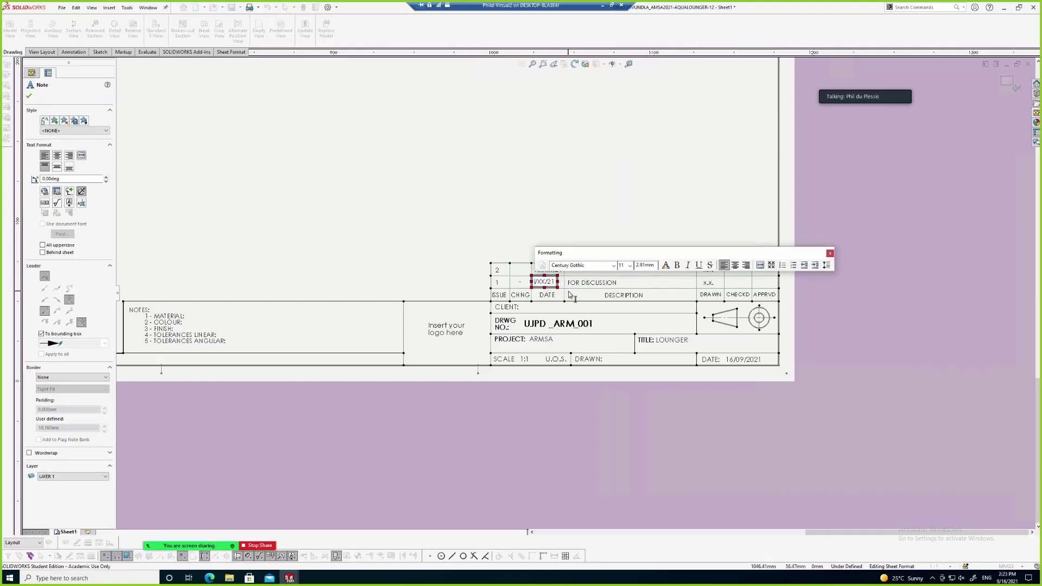
text(16)
key(BackSpace)
key(BackSpace)
click(692, 204)
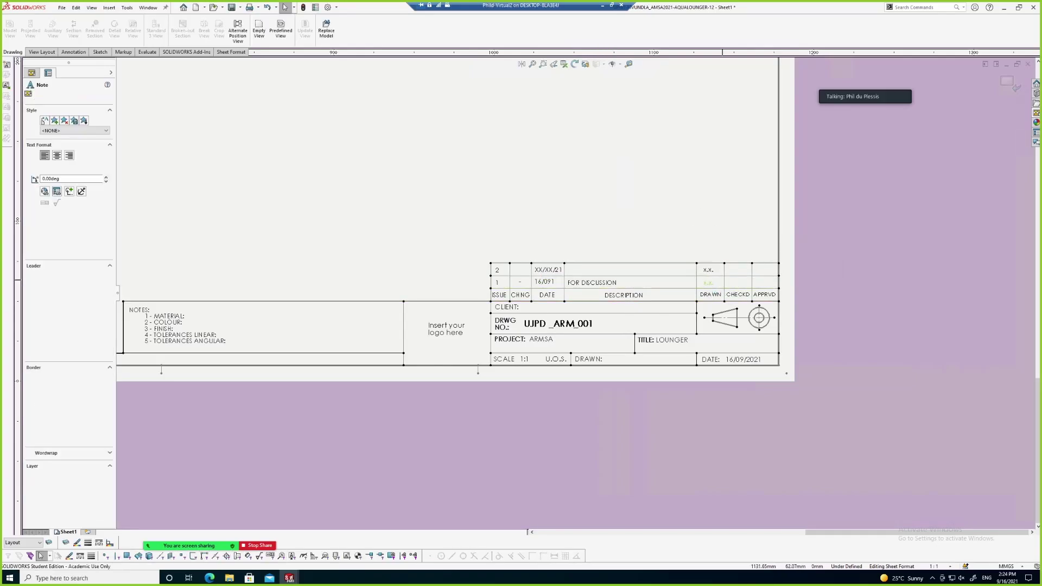
Replace the DRAWN placeholder for issue 1 in the revision table with the drafter's initials
double_click(708, 282)
text(P)
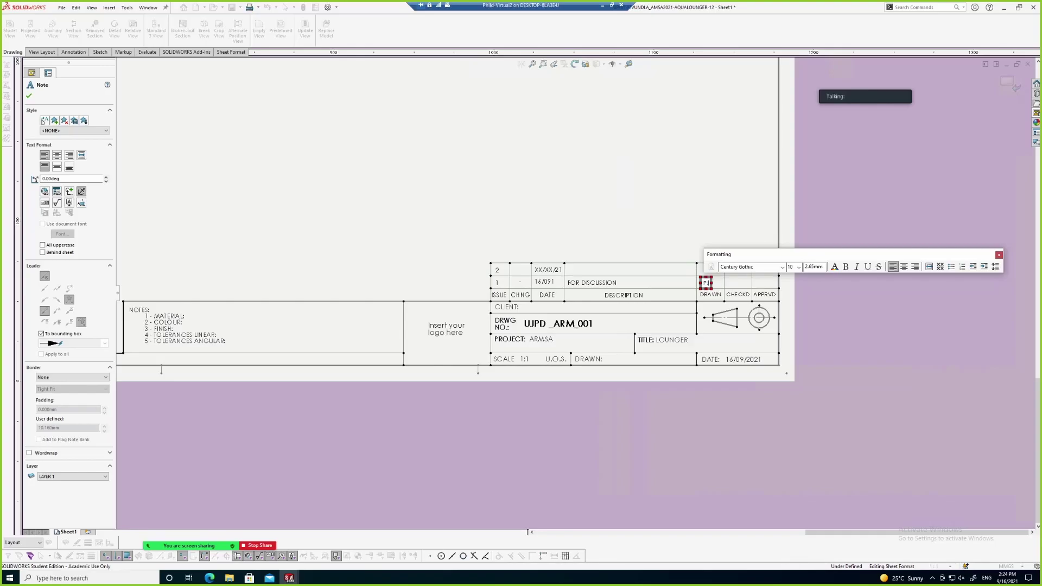
text(.D.)
click(728, 217)
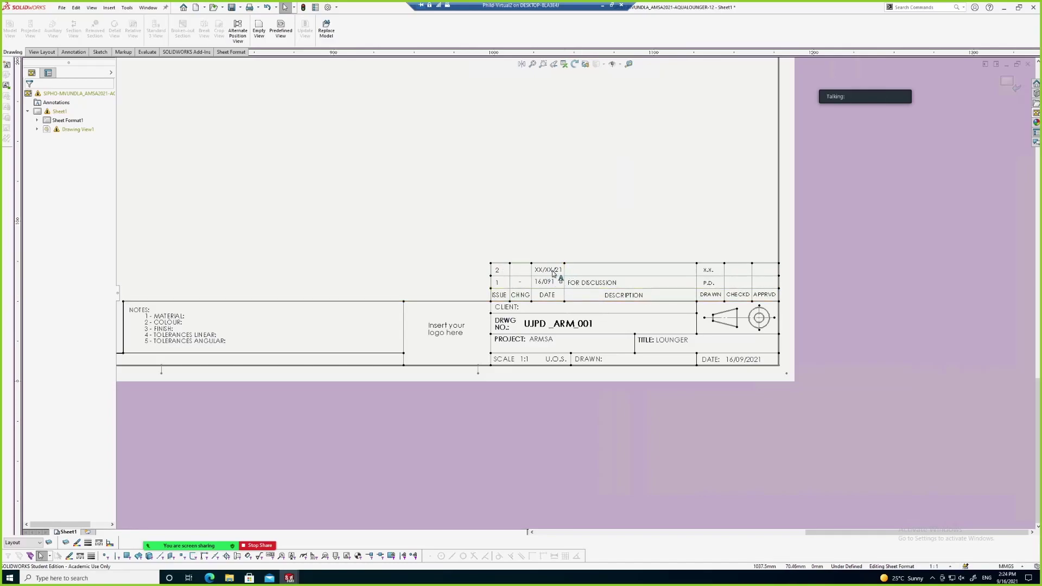
right_click(582, 270)
click(577, 270)
click(558, 270)
click(578, 270)
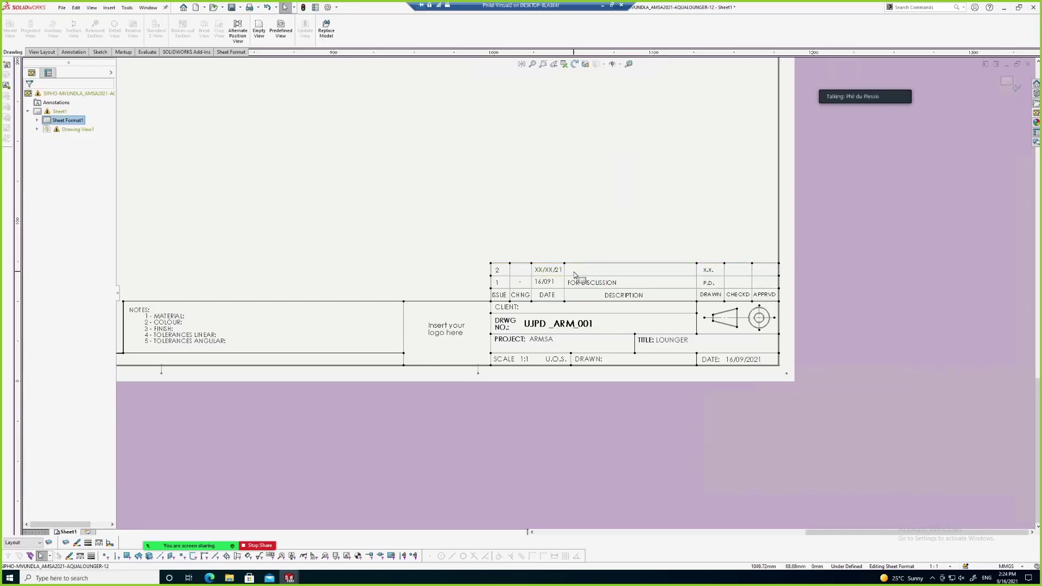
Add a note reading CHANGES AT A, B & C in the description cell of issue 2 in the revision table
key(s)
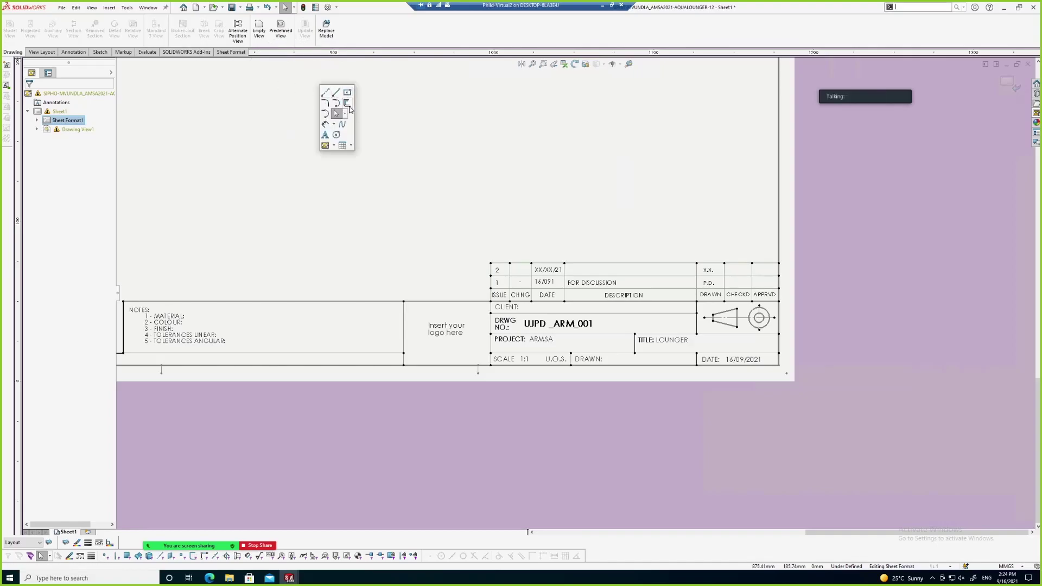
click(325, 134)
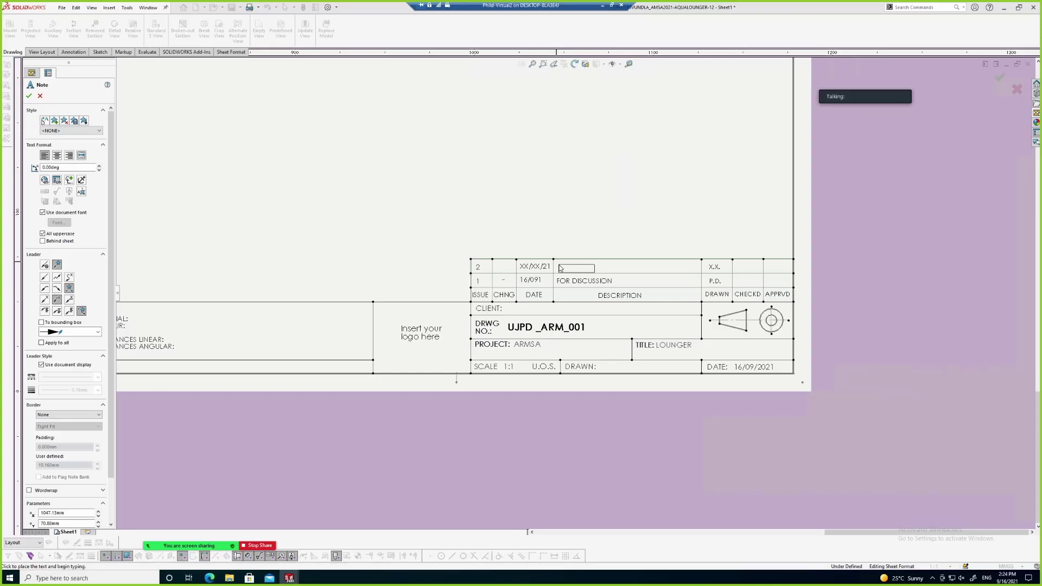
click(560, 268)
text(CHNAGE)
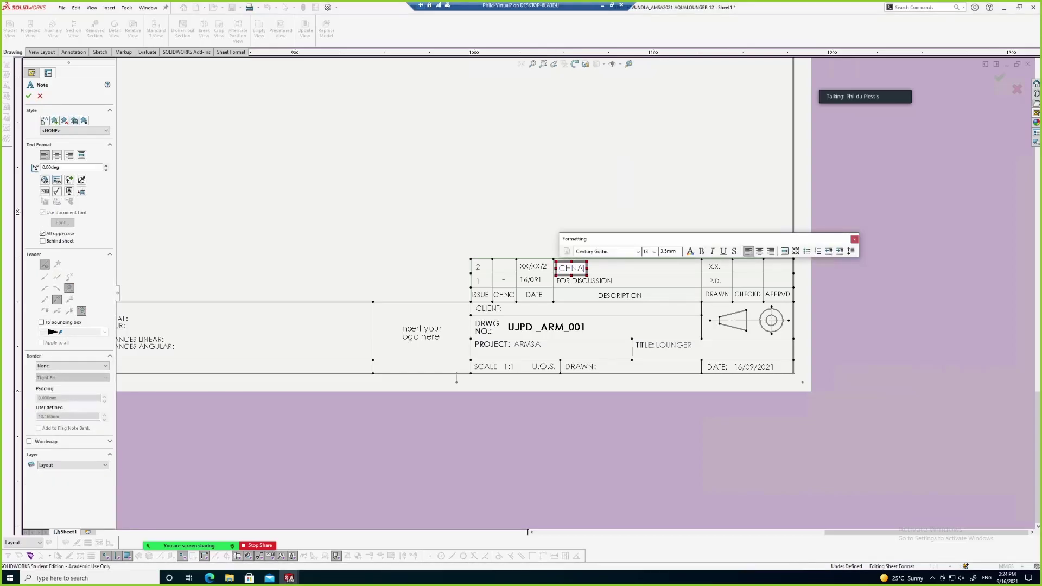
key(BackSpace)
key(BackSpace)
key(BackSpace)
key(BackSpace)
key(BackSpace)
text(HANGES AT A)
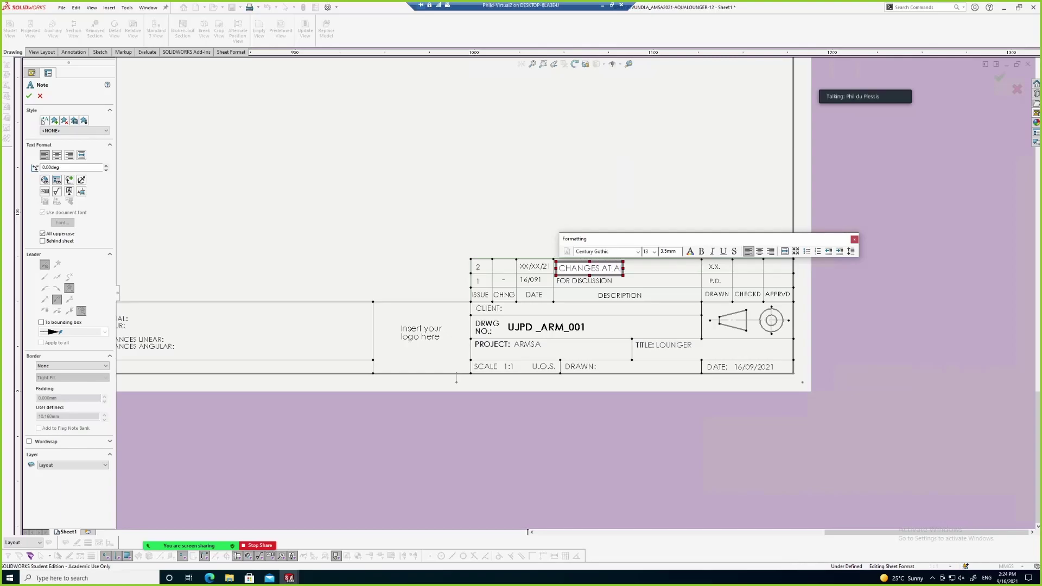
text(, B & C)
click(600, 202)
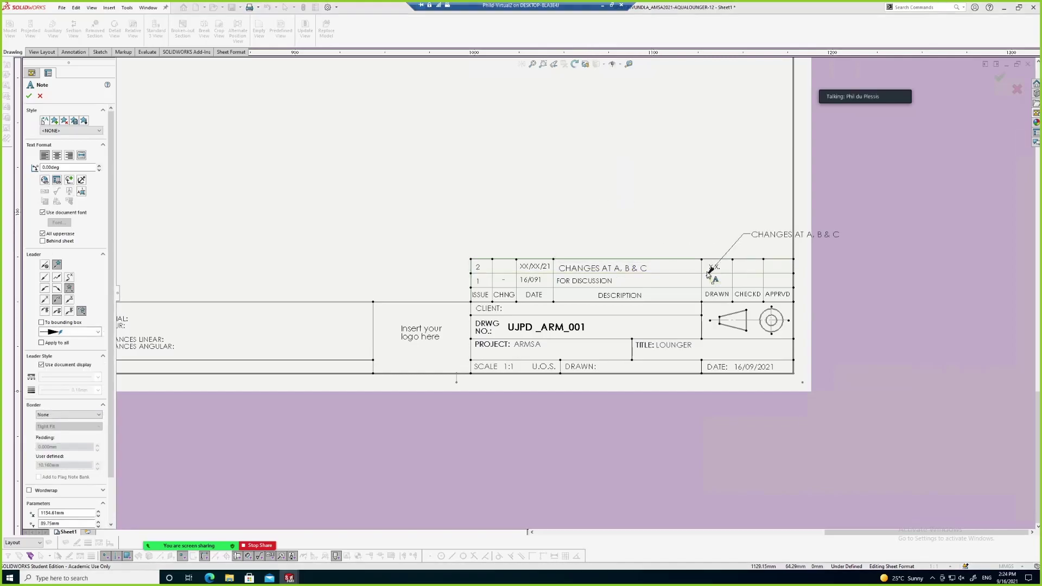
Nudge the CHANGES AT A, B & C note into place and replace issue 2's DRAWN placeholder with the drafter's initials
key(Escape)
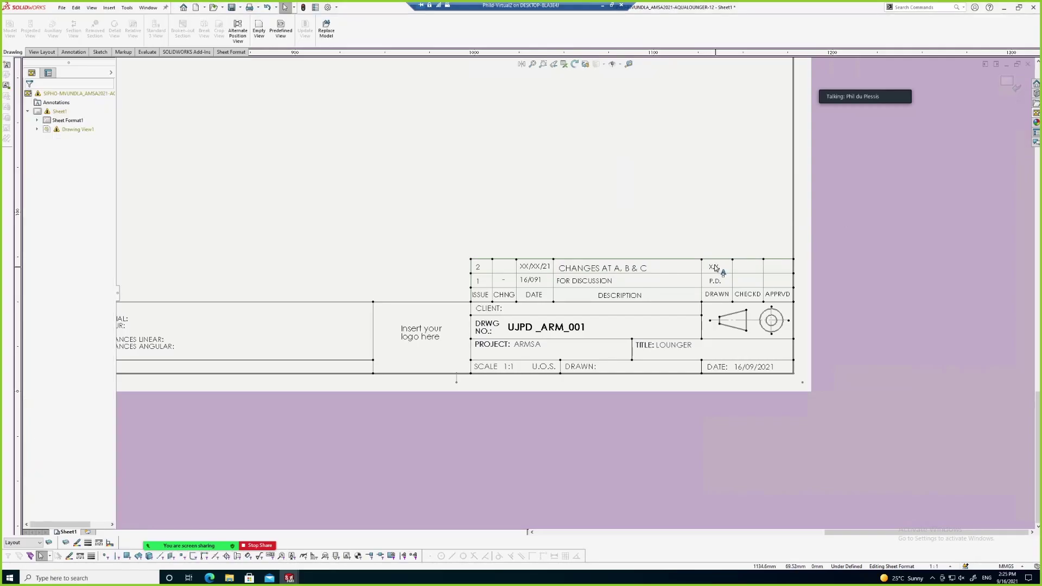
click(623, 266)
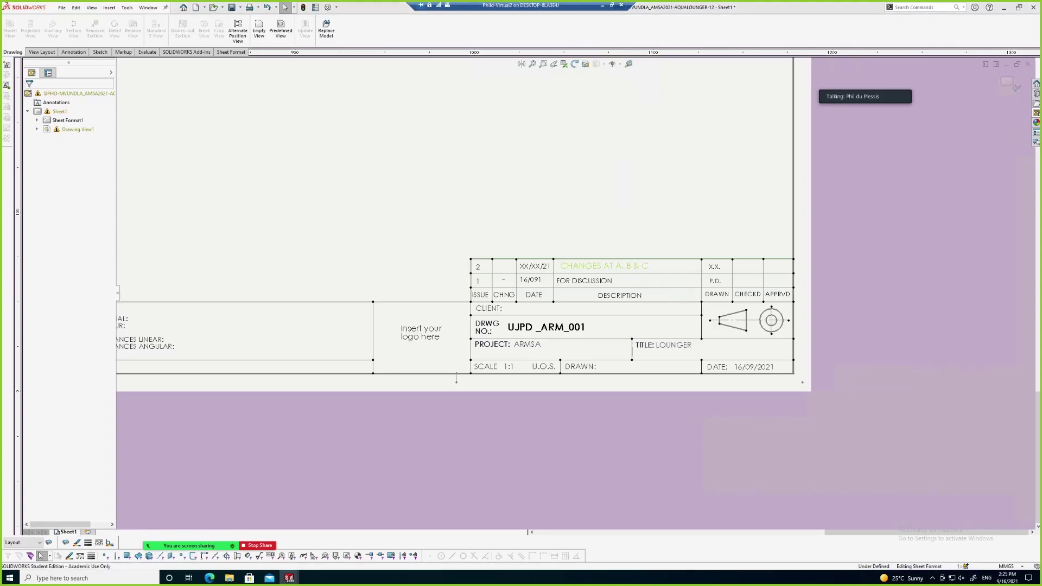
double_click(715, 269)
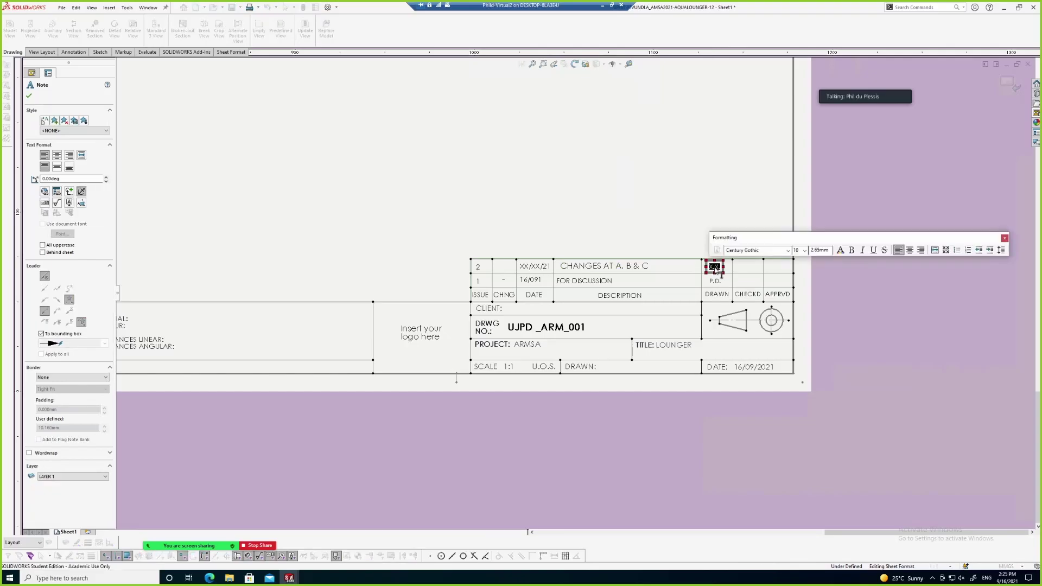
text(g.g)
key(BackSpace)
key(BackSpace)
text(G.G)
click(691, 206)
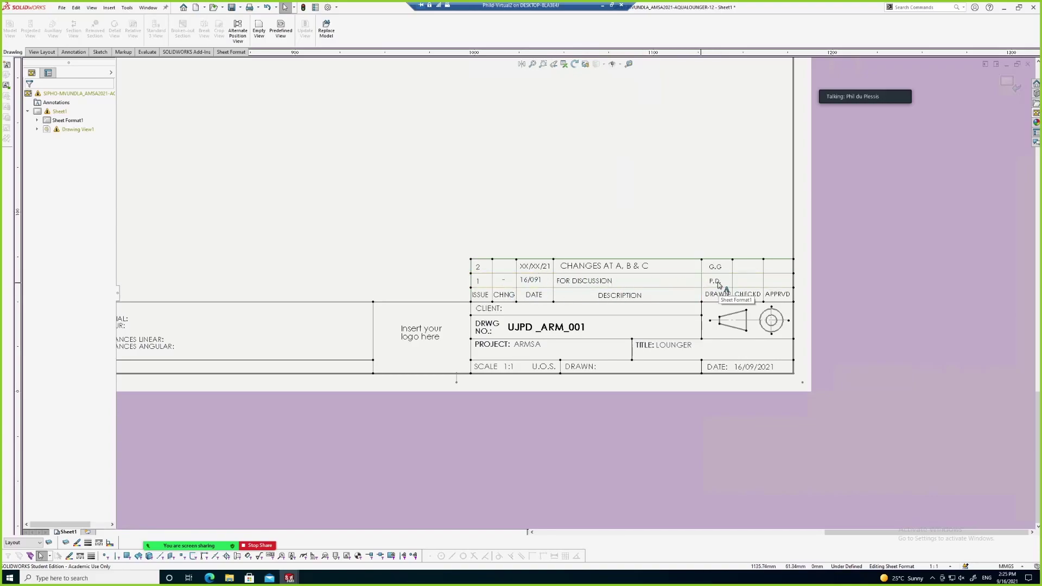
Add SEE B.O.M. after MATERIAL in the NOTES block of the sheet format
scroll(597, 296, down, 1)
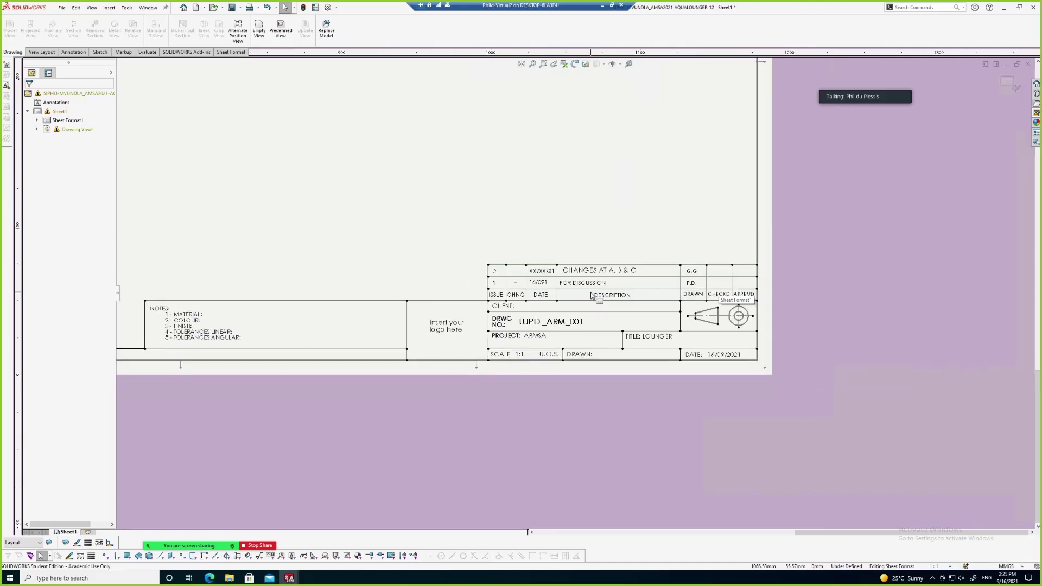
scroll(202, 325, down, 2)
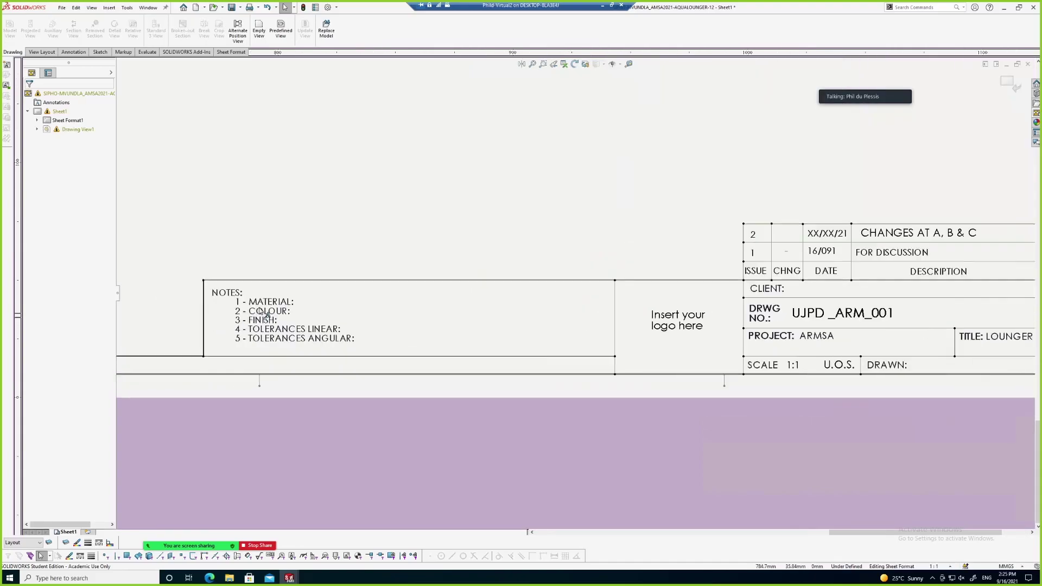
double_click(290, 307)
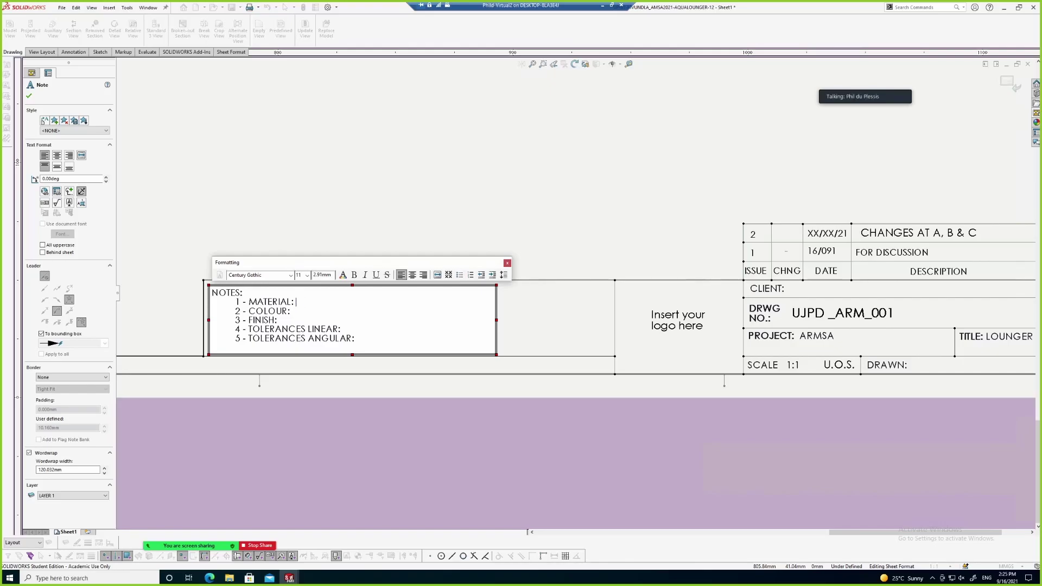
text(SEE BOM)
click(368, 206)
Enter the drafter's name after DRAWN in the bottom row of the title block
scroll(956, 309, up, 1)
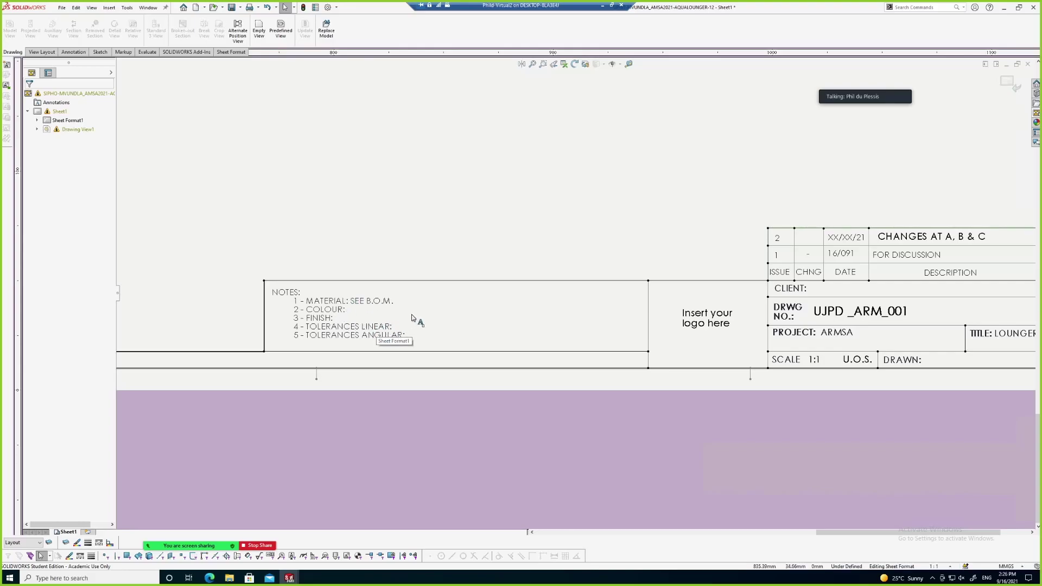
scroll(440, 302, up, 1)
scroll(455, 305, up, 1)
scroll(583, 290, down, 1)
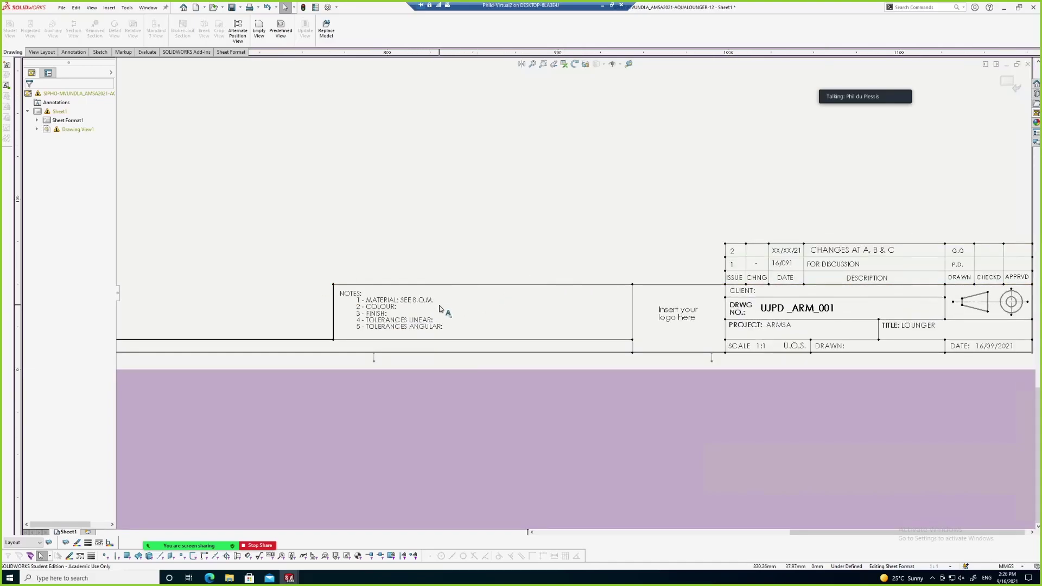
scroll(543, 285, up, 1)
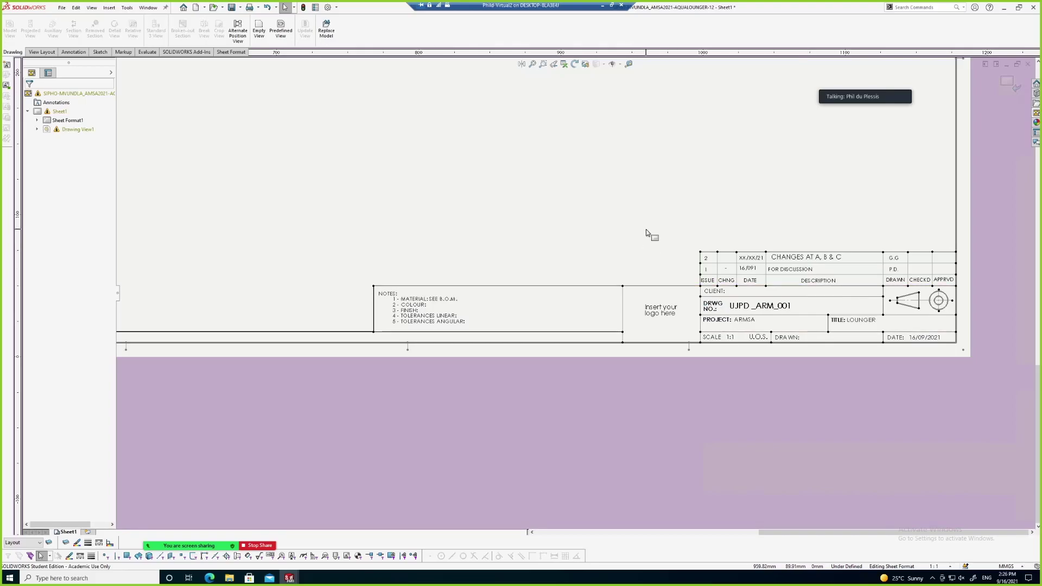
scroll(817, 327, down, 2)
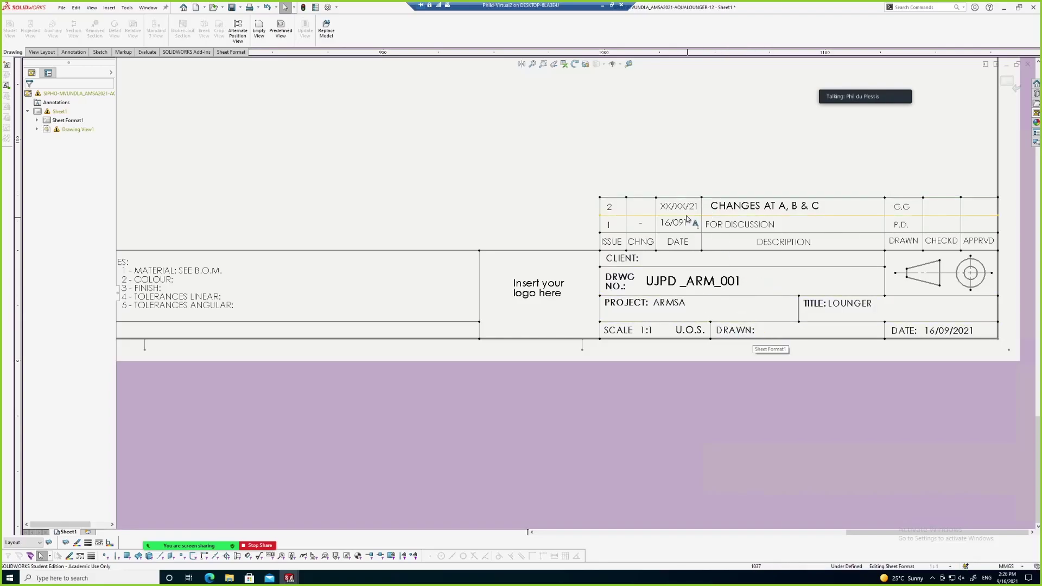
scroll(696, 184, up, 1)
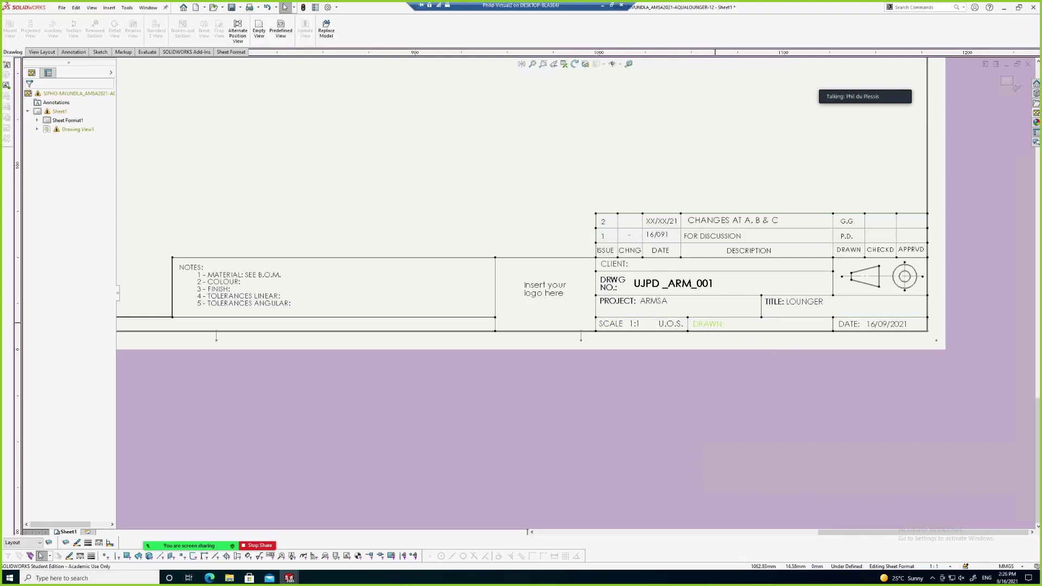
double_click(733, 325)
click(729, 325)
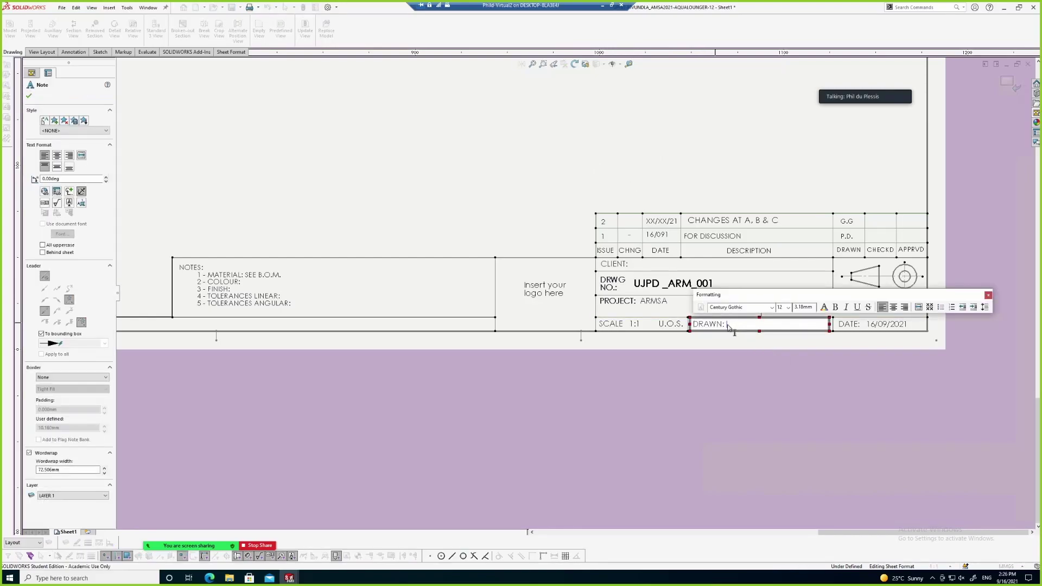
key(BackSpace)
key(BackSpace)
text(DU PLESS)
click(685, 181)
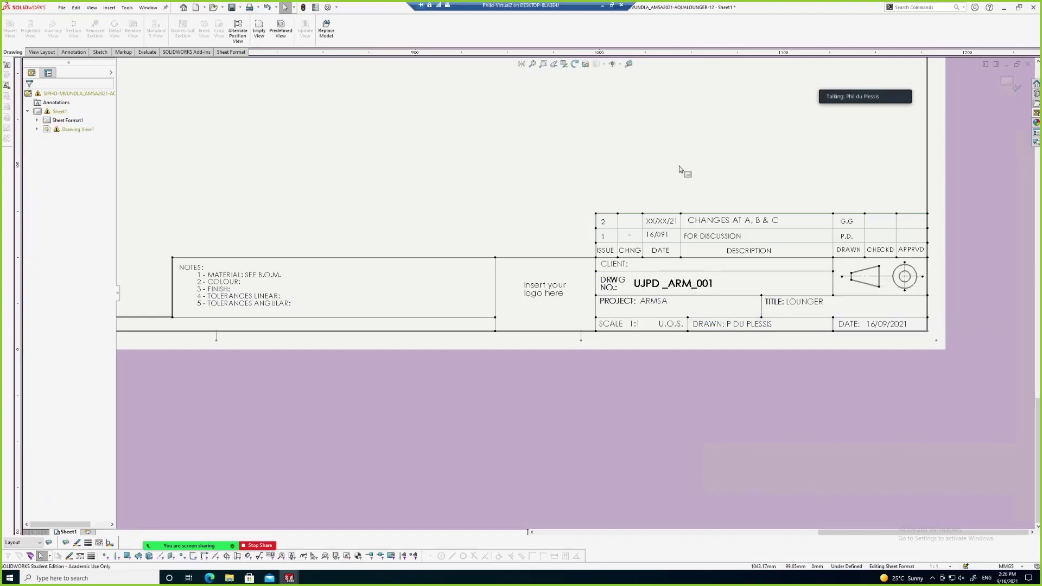
Leave sheet format editing and return to editing the drawing sheet
right_click(677, 162)
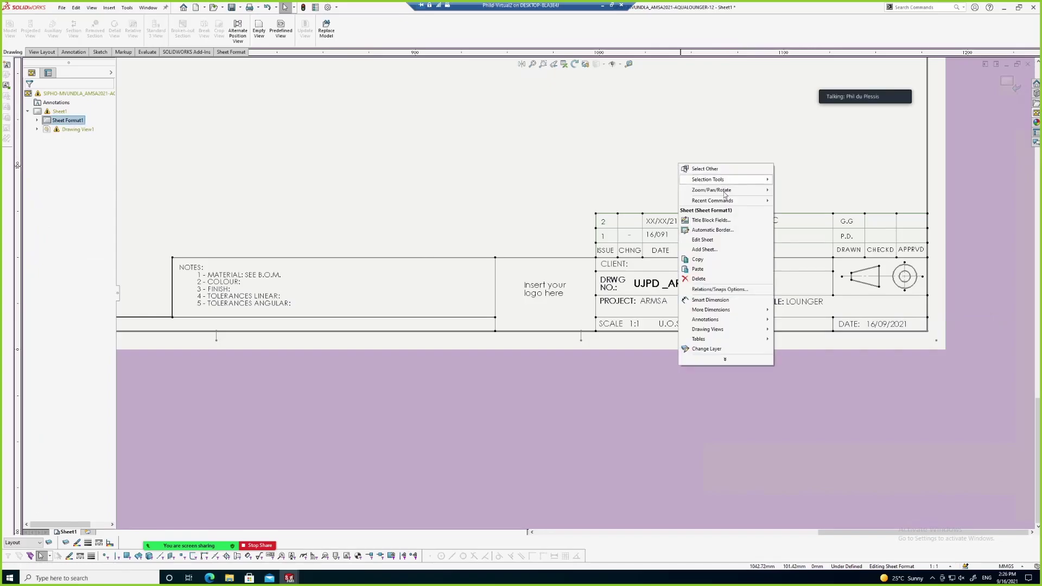
click(710, 241)
scroll(710, 239, up, 5)
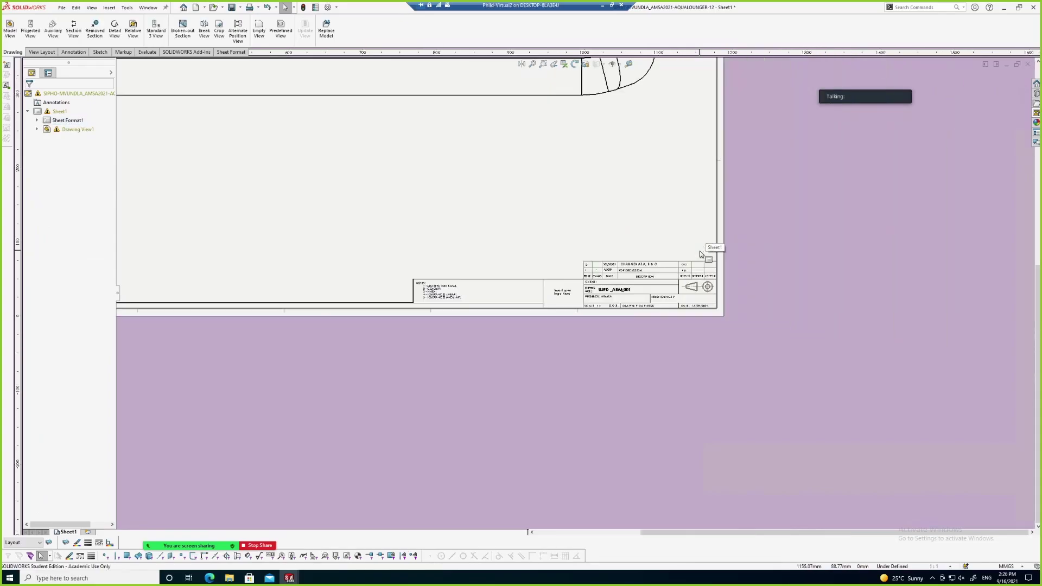
Examine the filled-in title block, revision table and notes on the drawing sheet
scroll(542, 168, up, 1)
scroll(579, 288, down, 3)
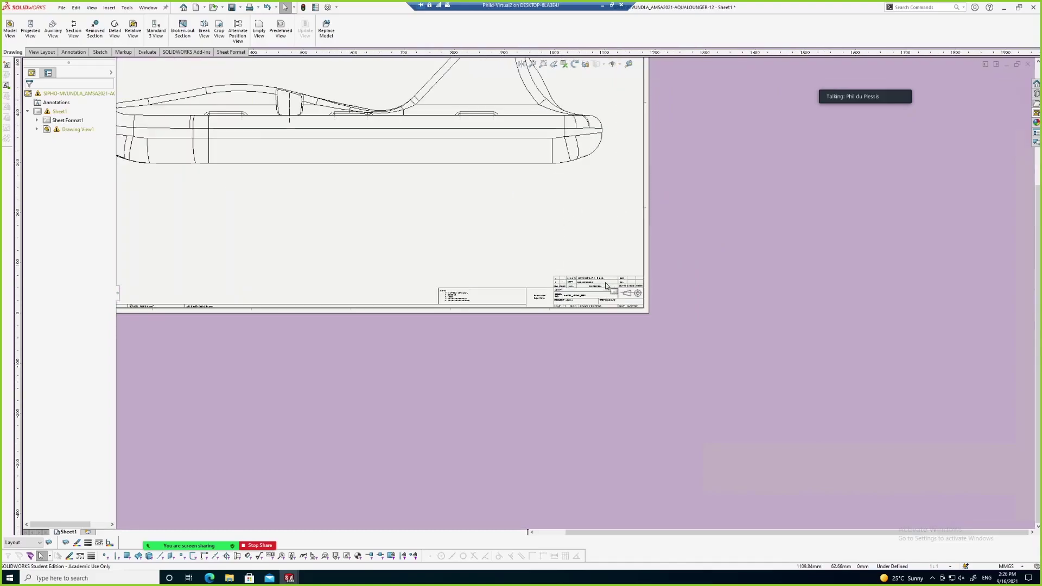
scroll(581, 304, up, 1)
scroll(588, 314, down, 1)
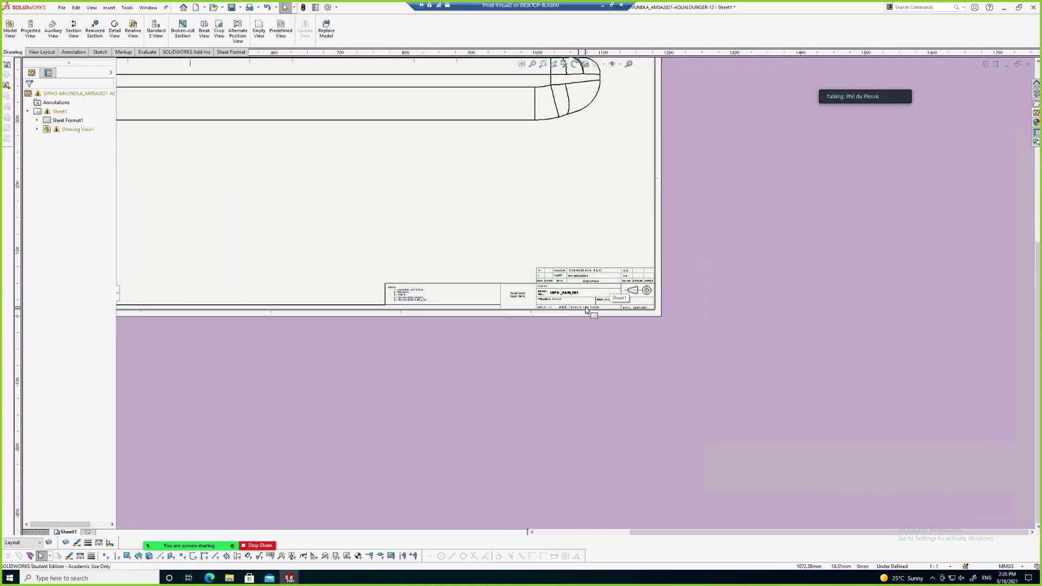
scroll(575, 169, up, 4)
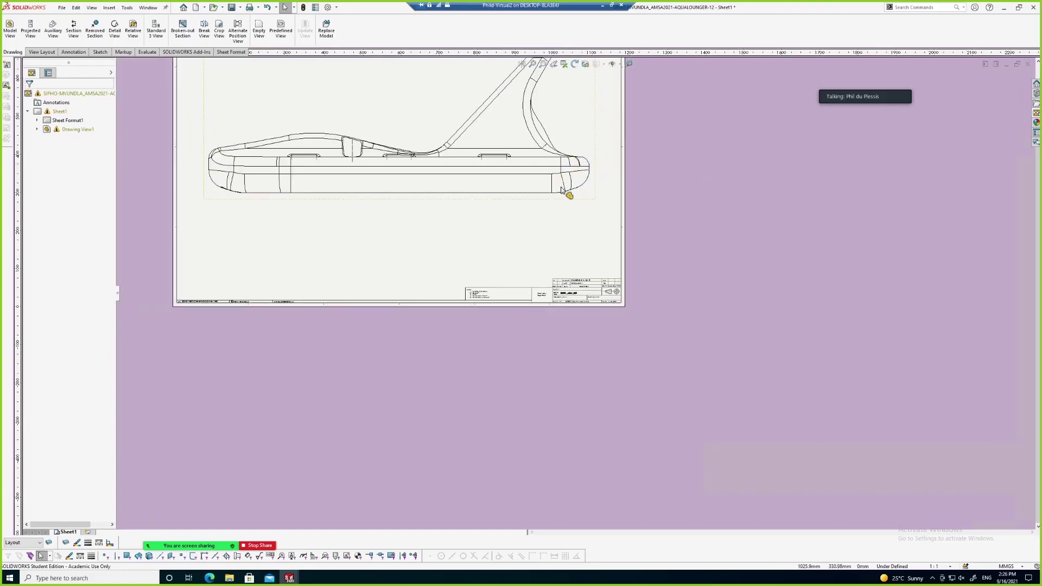
scroll(560, 184, up, 1)
scroll(581, 311, down, 3)
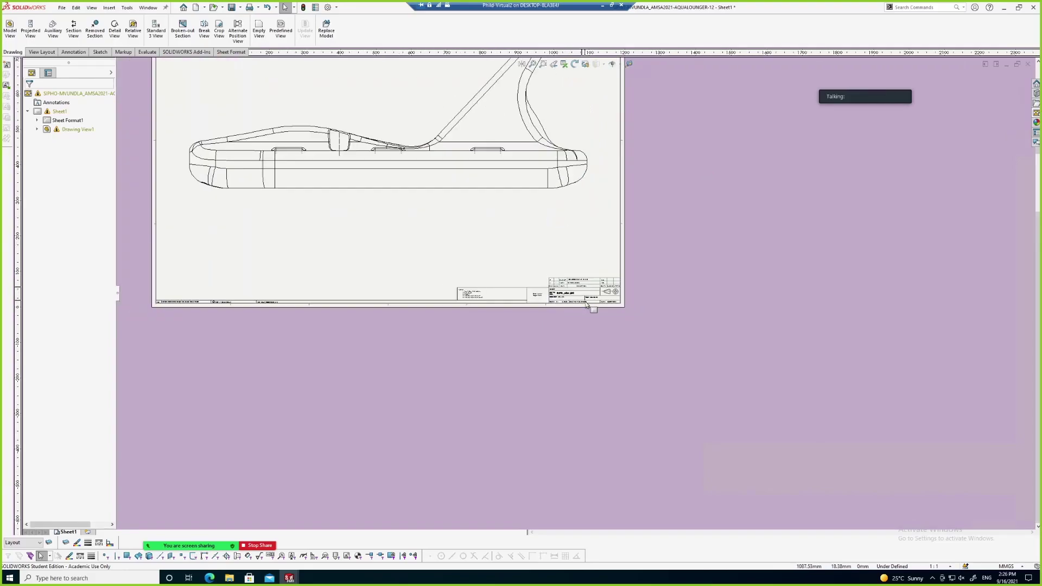
scroll(580, 313, down, 2)
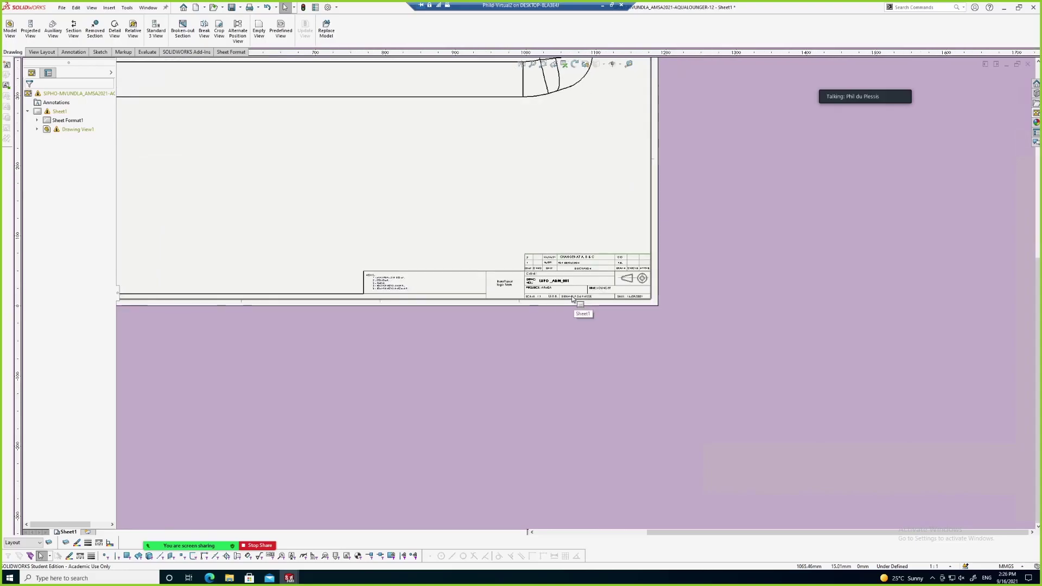
scroll(572, 300, down, 3)
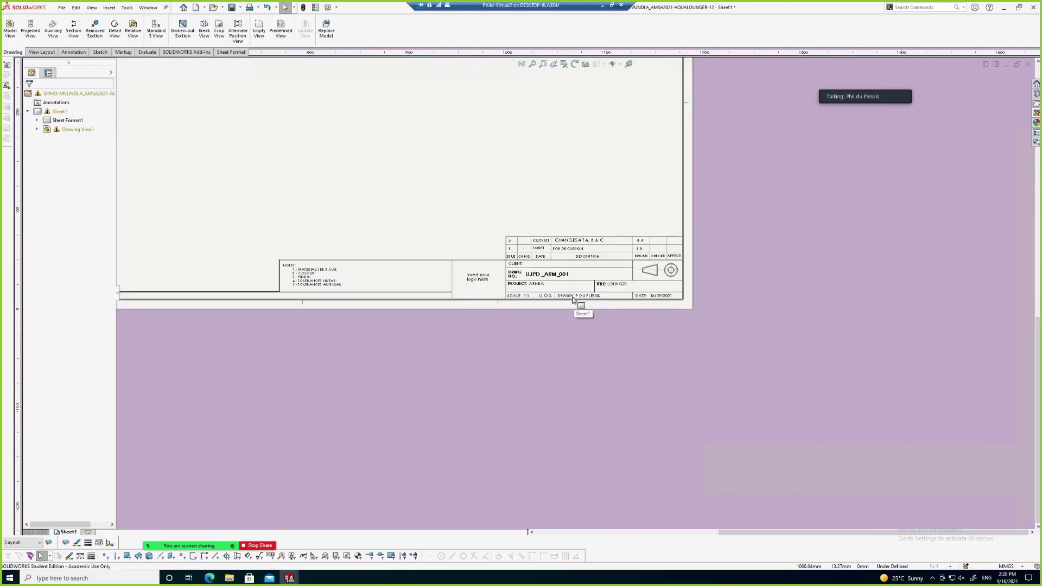
click(551, 275)
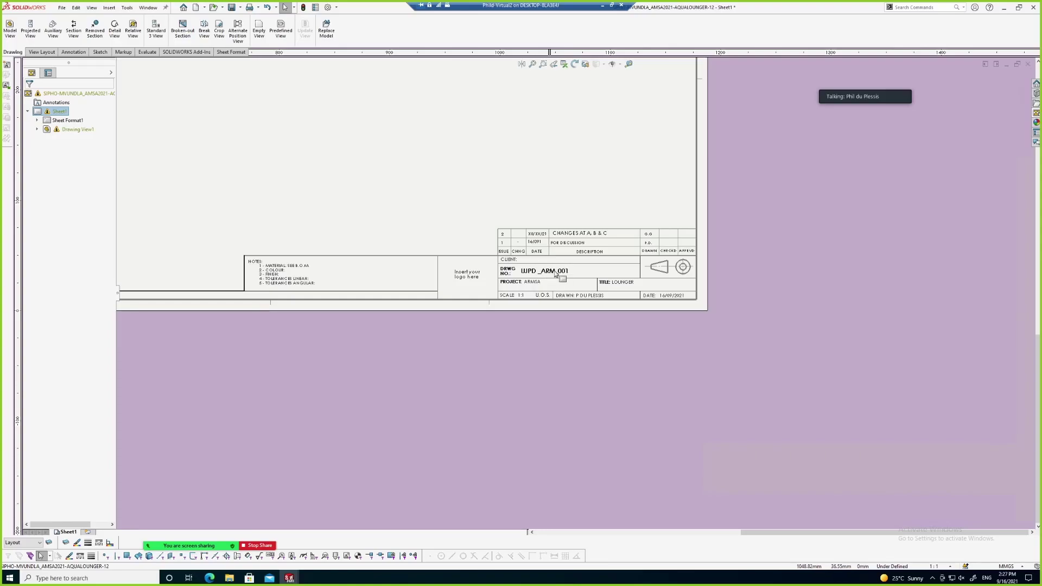
Move the side view of the lounger slightly lower on the sheet
key(f)
scroll(569, 198, up, 2)
scroll(570, 197, down, 3)
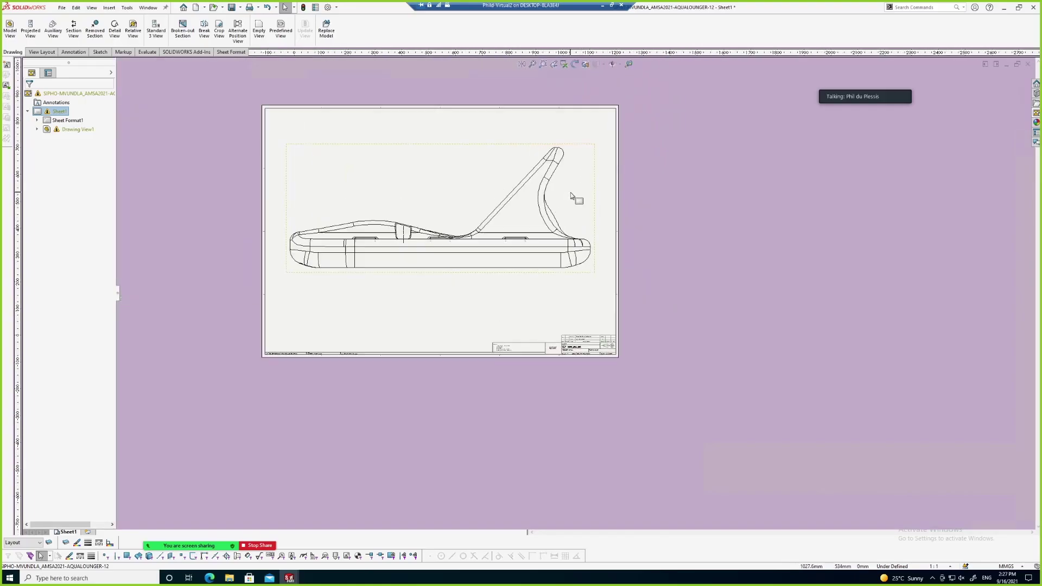
click(594, 197)
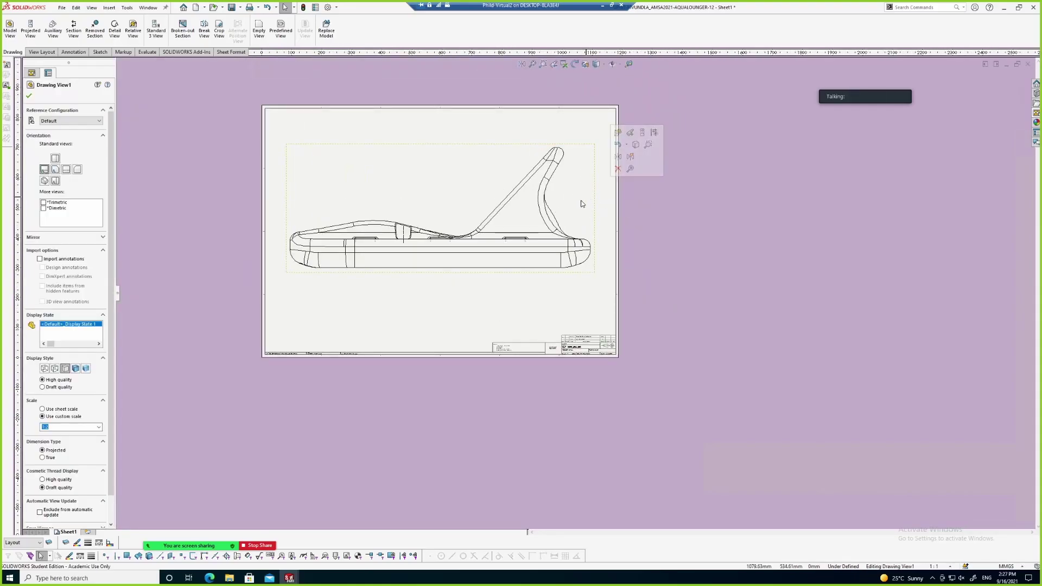
drag(593, 253, 595, 283)
Inspect the title block up close and the layout of the sheet around the lounger view
scroll(581, 302, down, 3)
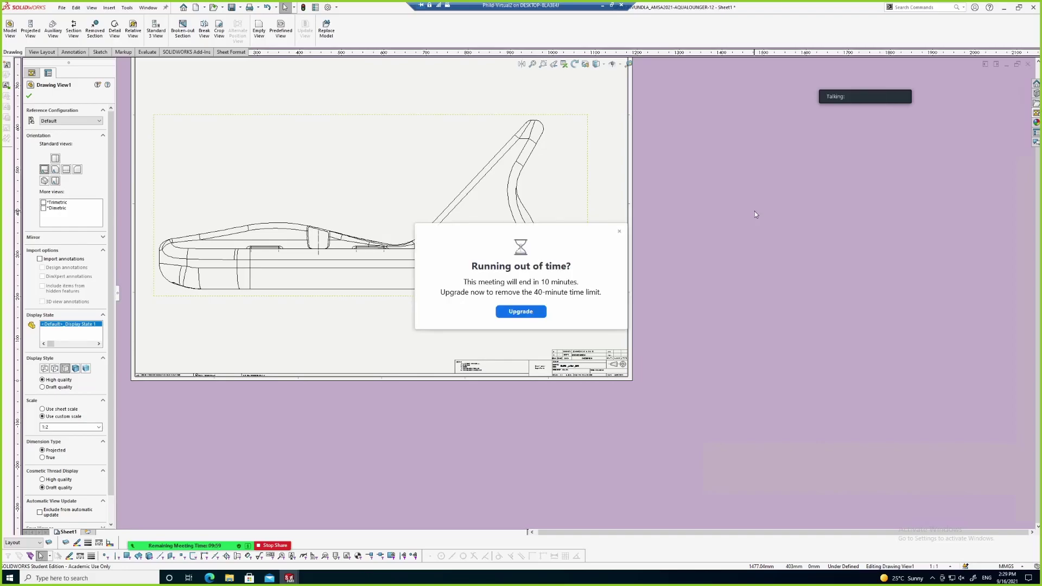
click(619, 232)
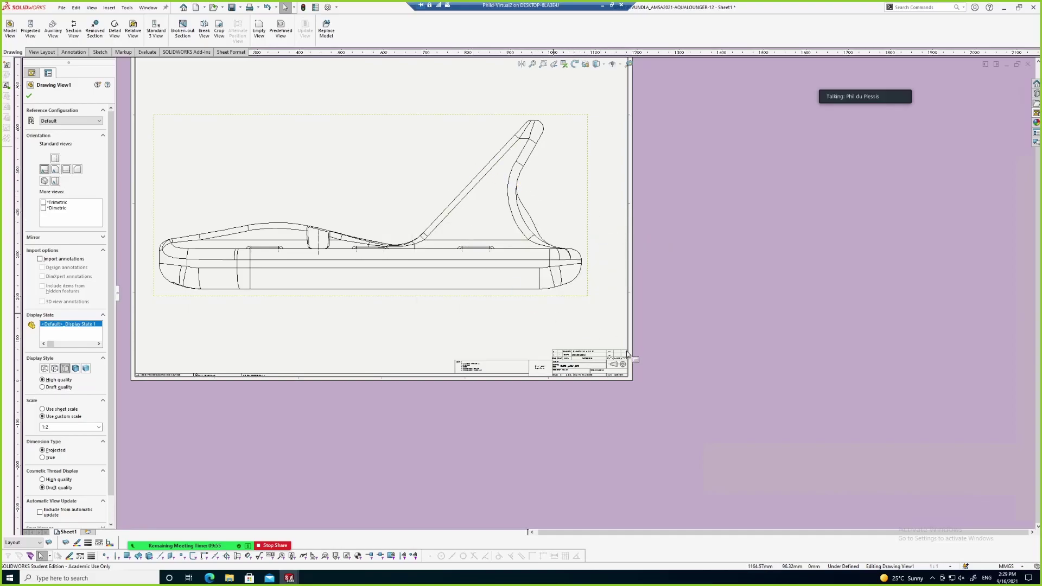
scroll(604, 360, down, 3)
scroll(604, 359, down, 1)
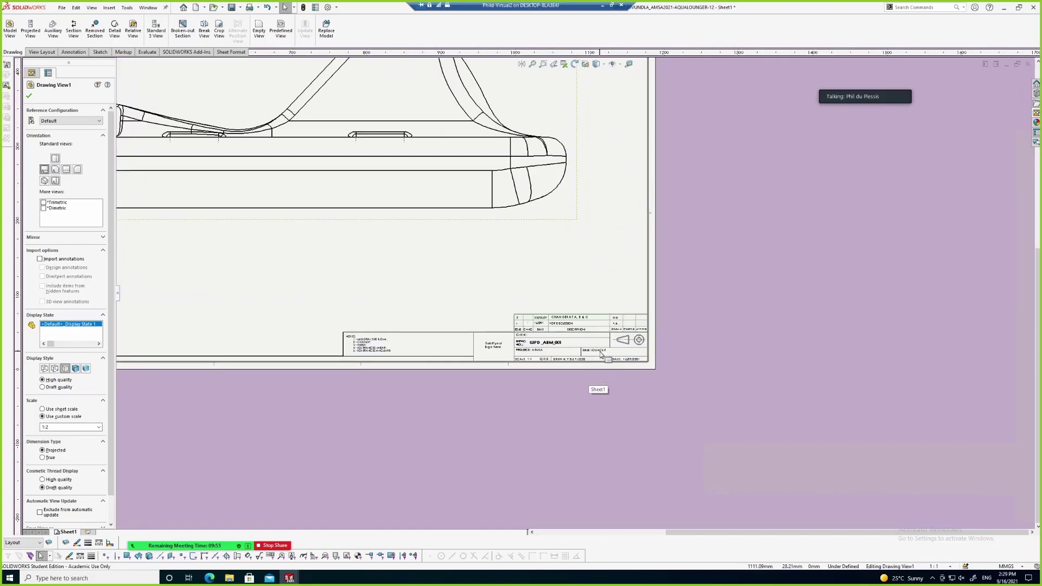
scroll(599, 350, down, 2)
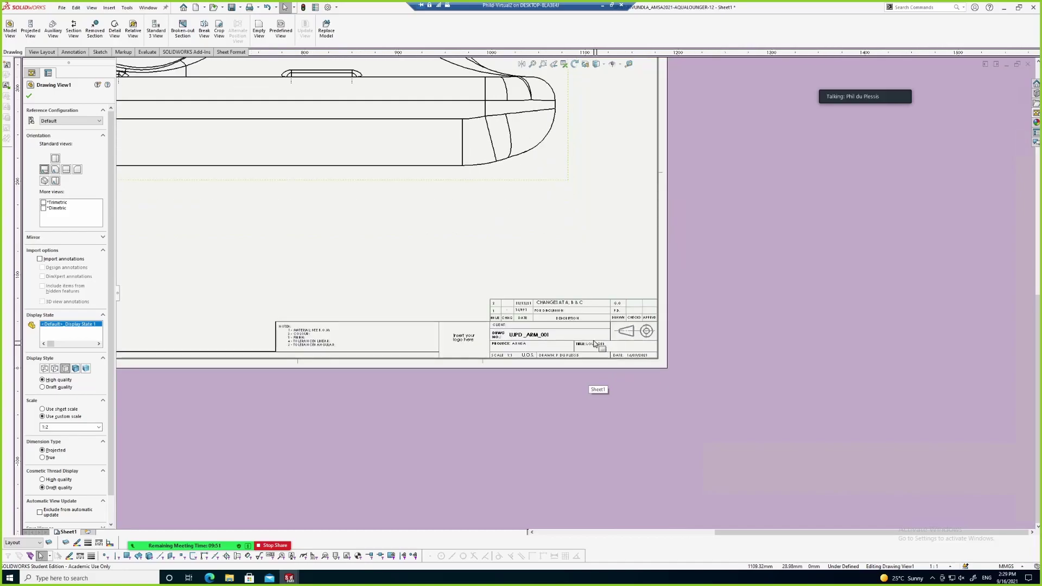
scroll(597, 334, up, 2)
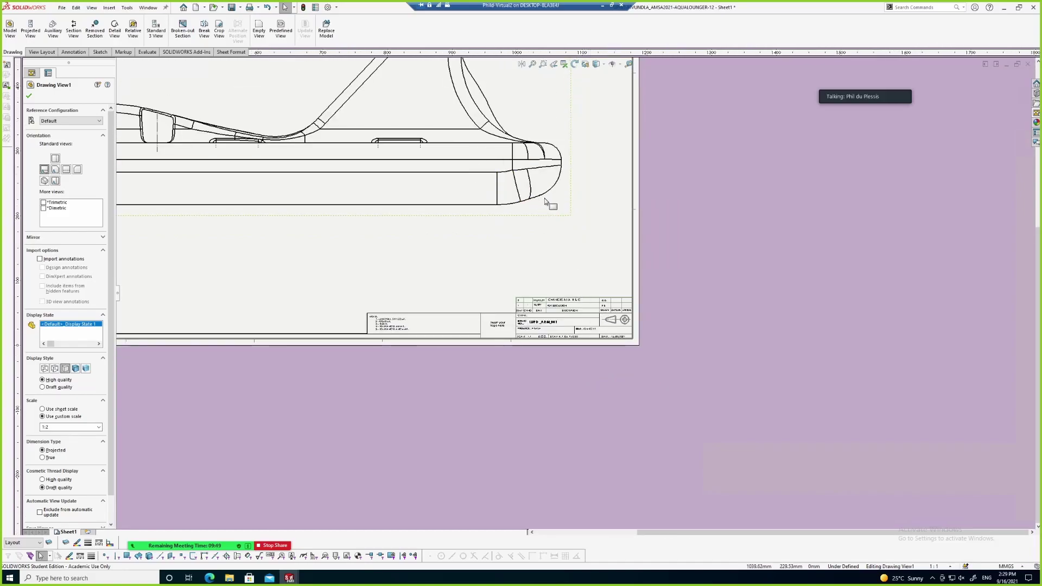
scroll(548, 200, up, 3)
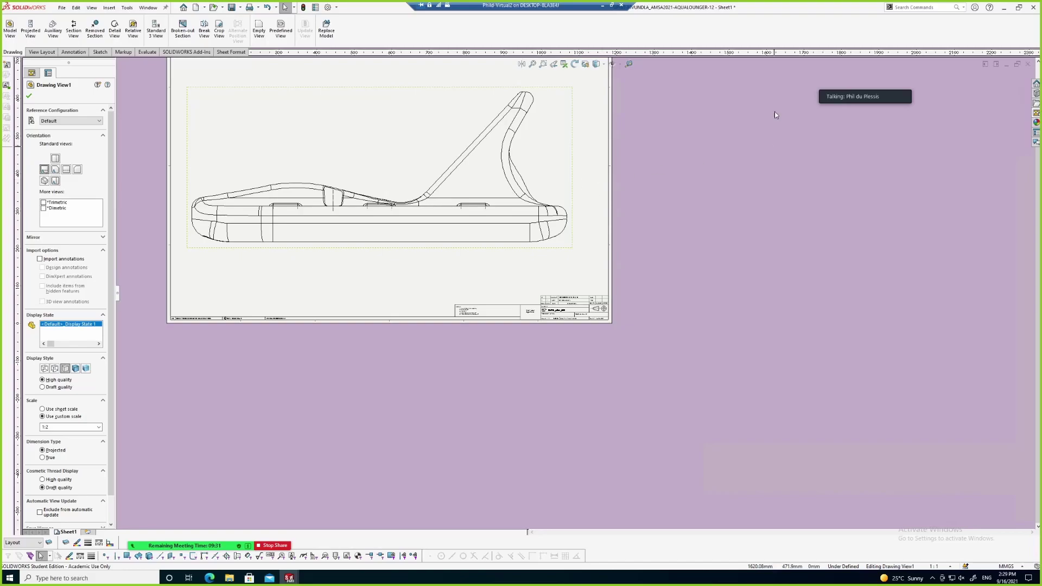
Minimize the virtual machine session to switch to the local SOLIDWORKS 2017 and close its blank A3 drawing
click(1004, 7)
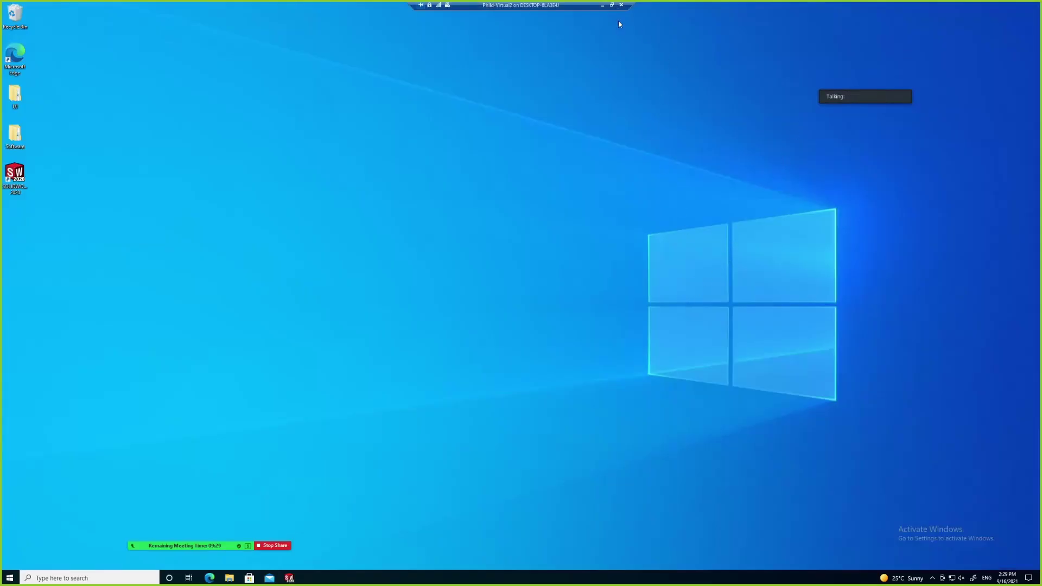
click(601, 5)
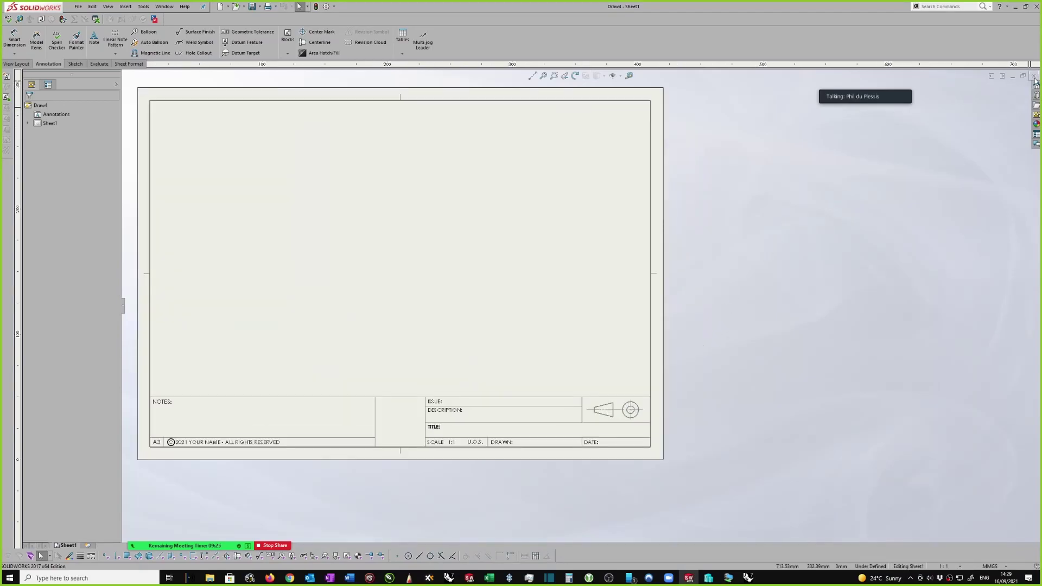
click(1033, 75)
Open the recent drawing FBWF Sneeze Guard - Partition Screen Bracket_Assembly.SLDDRW
click(78, 7)
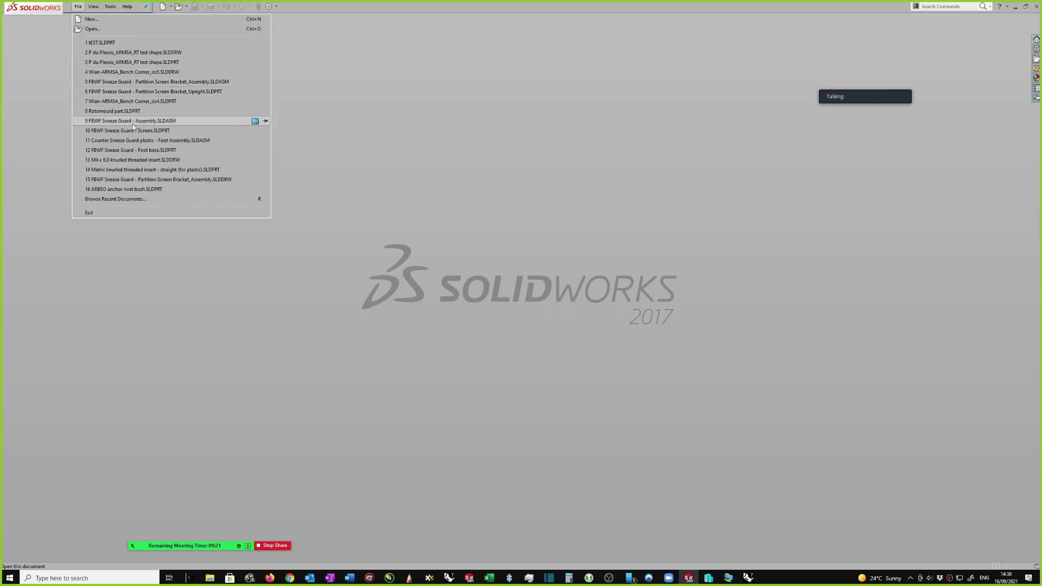
mouse_move(133, 123)
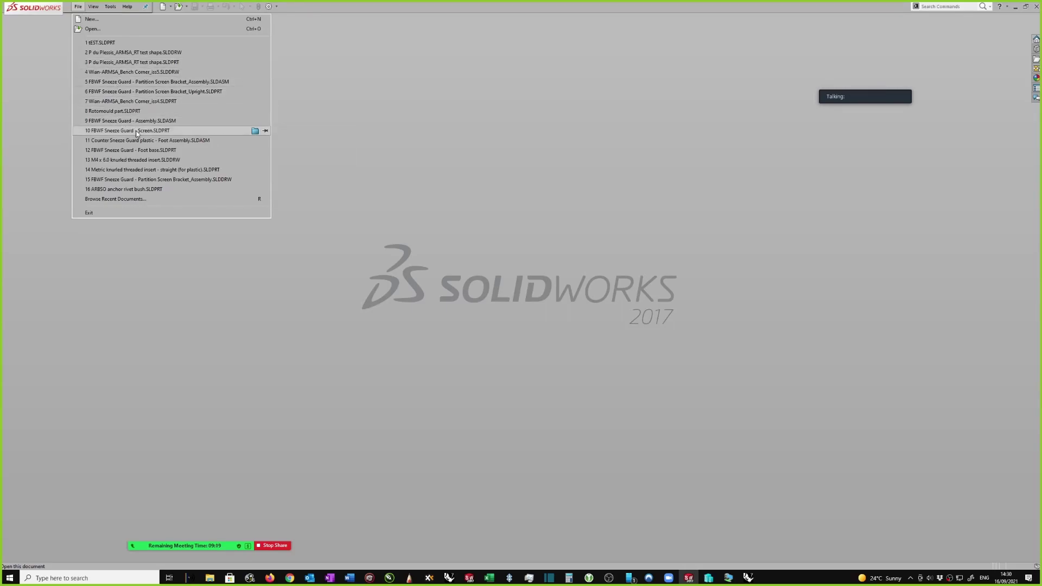
click(204, 180)
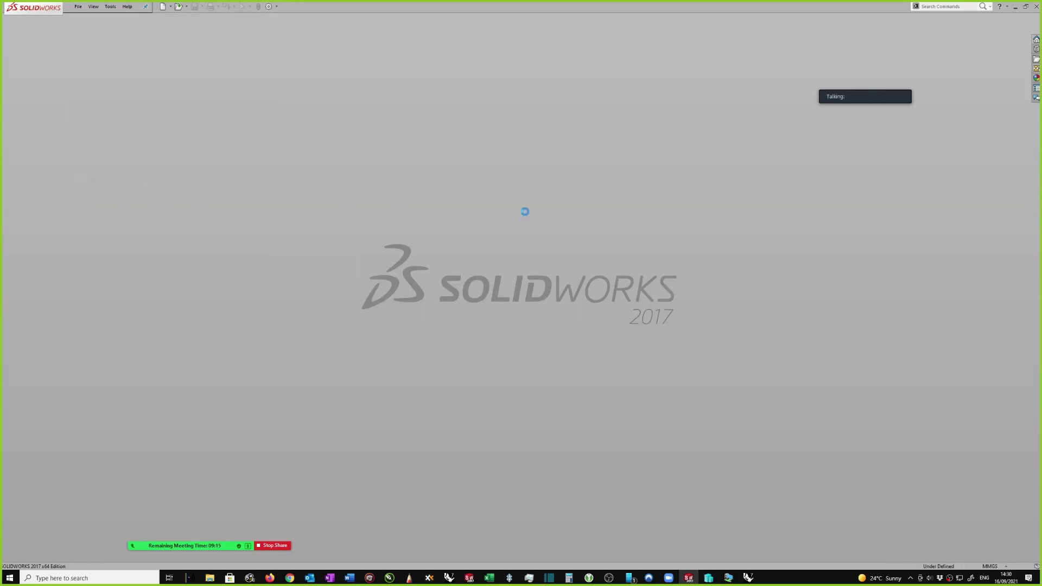
click(526, 296)
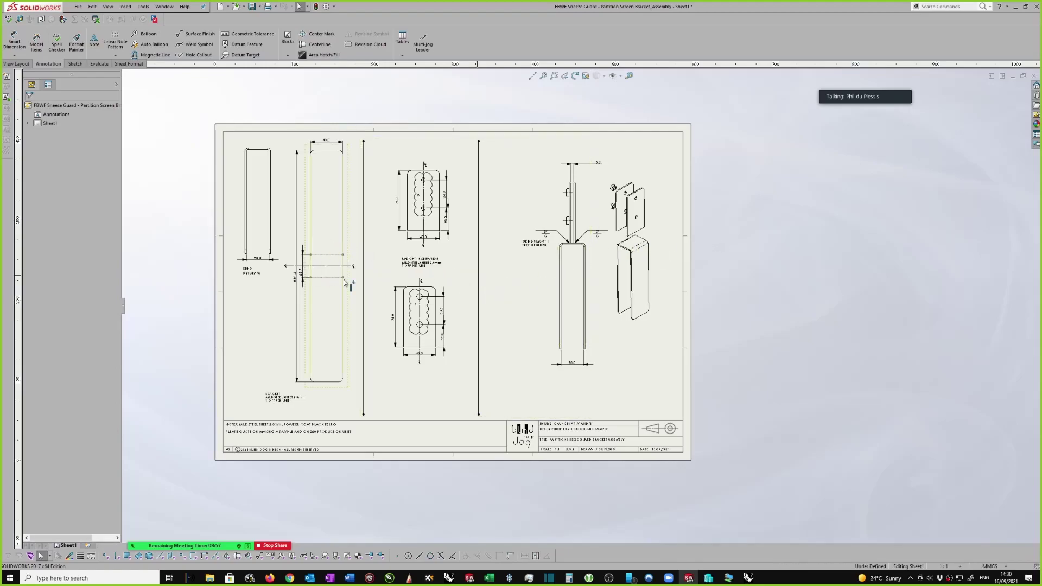
Examine the title block and the overall layout of the bracket assembly drawing sheet
scroll(474, 274, down, 1)
scroll(608, 464, down, 7)
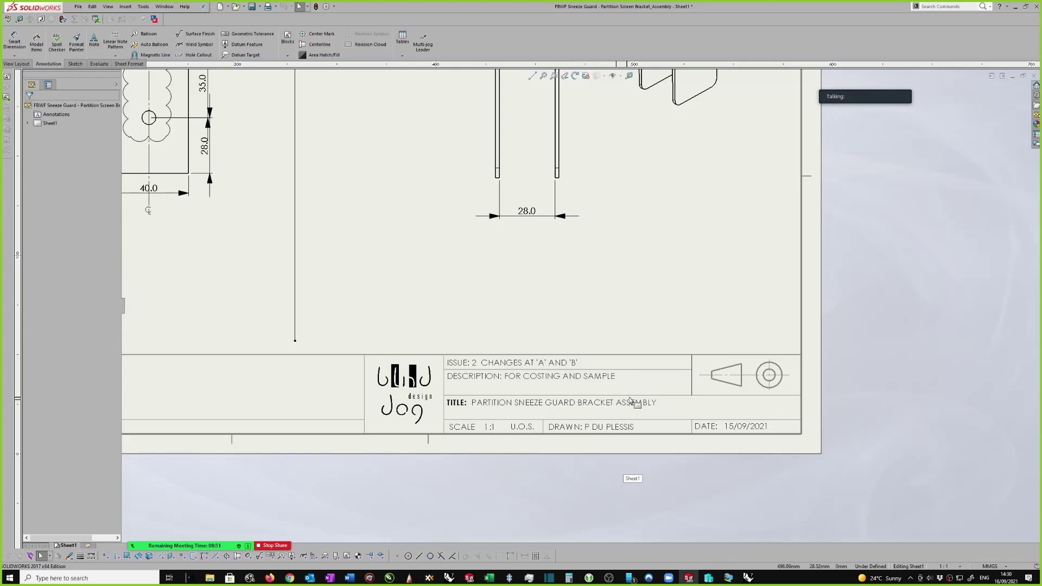
key(f)
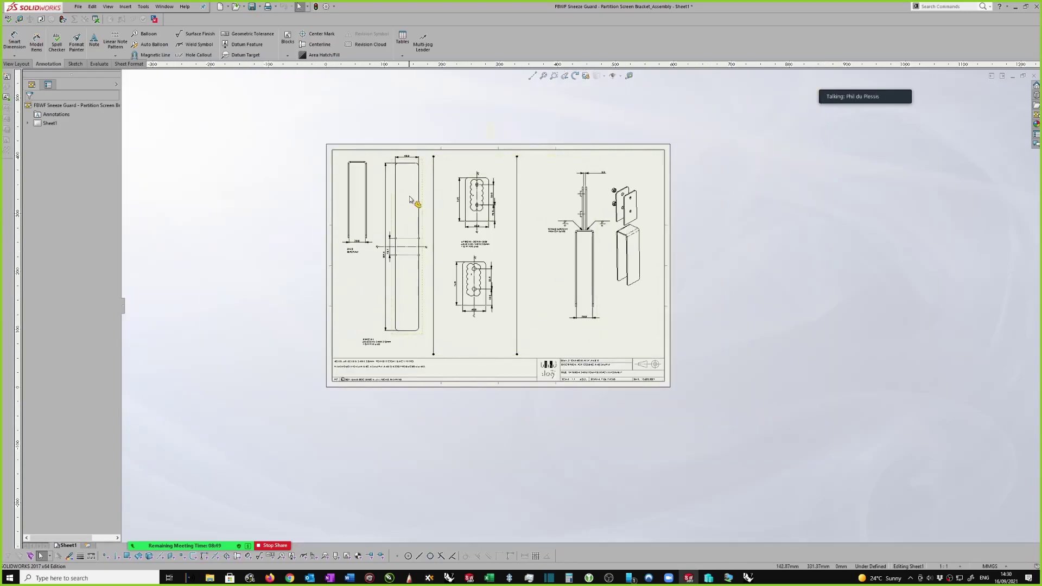
scroll(409, 199, down, 2)
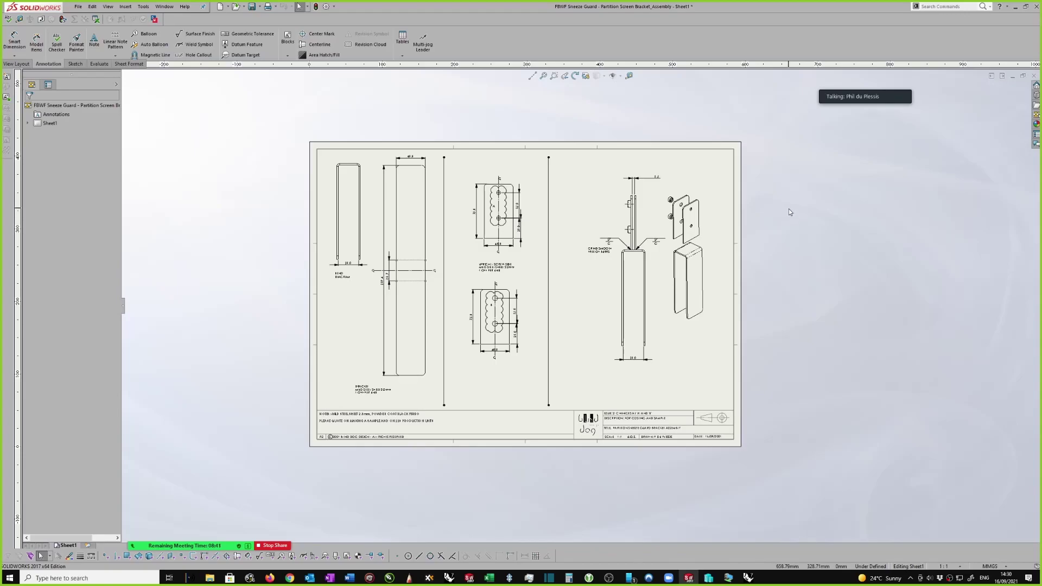
scroll(789, 208, down, 1)
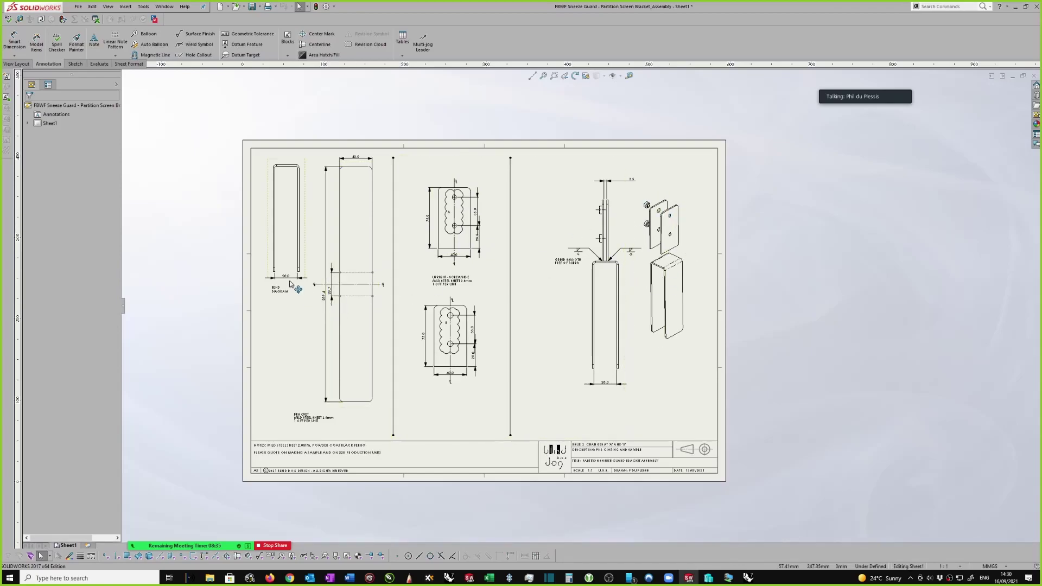
scroll(293, 293, down, 1)
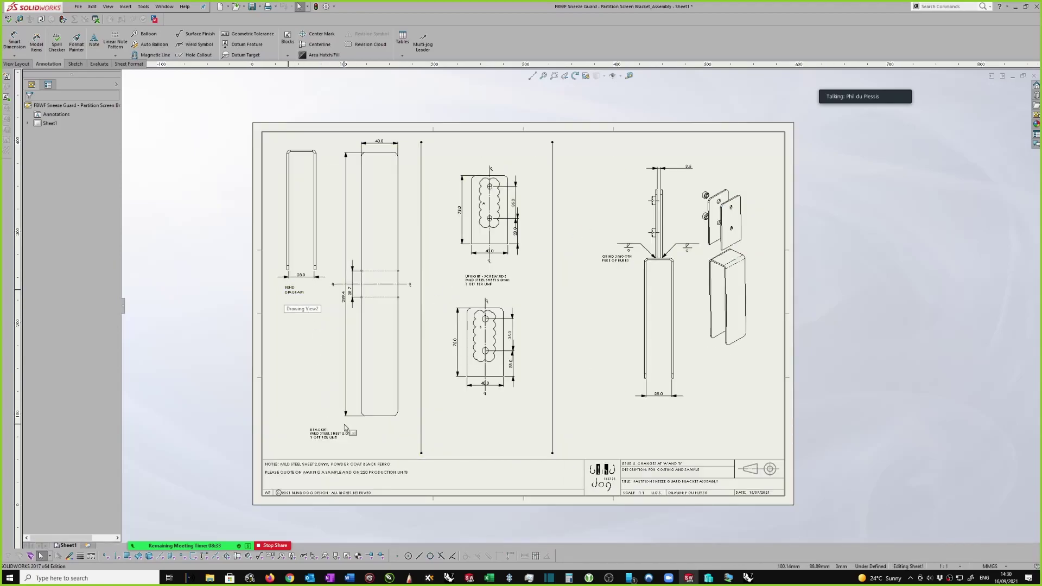
Examine the material notes under the bracket and upright views and the weld symbols with grinding note on the assembly view
click(357, 439)
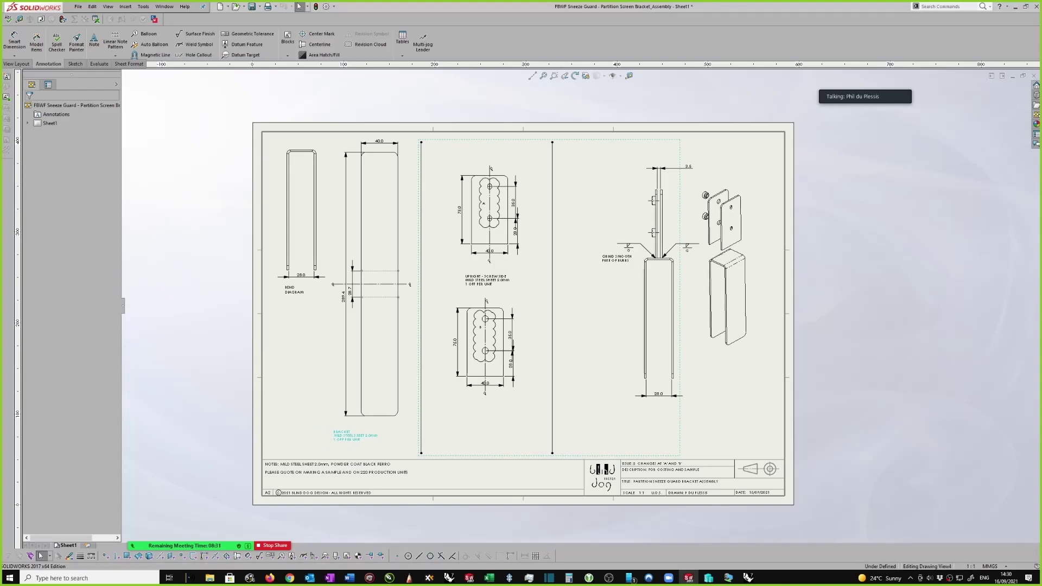
scroll(361, 438, down, 3)
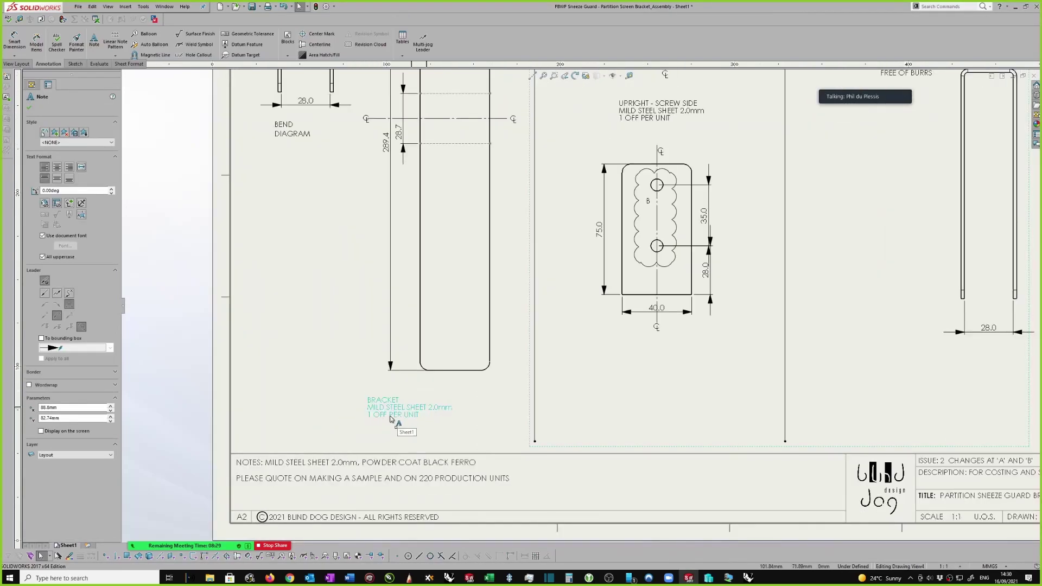
scroll(393, 419, up, 1)
click(650, 358)
scroll(693, 186, up, 1)
scroll(693, 183, down, 1)
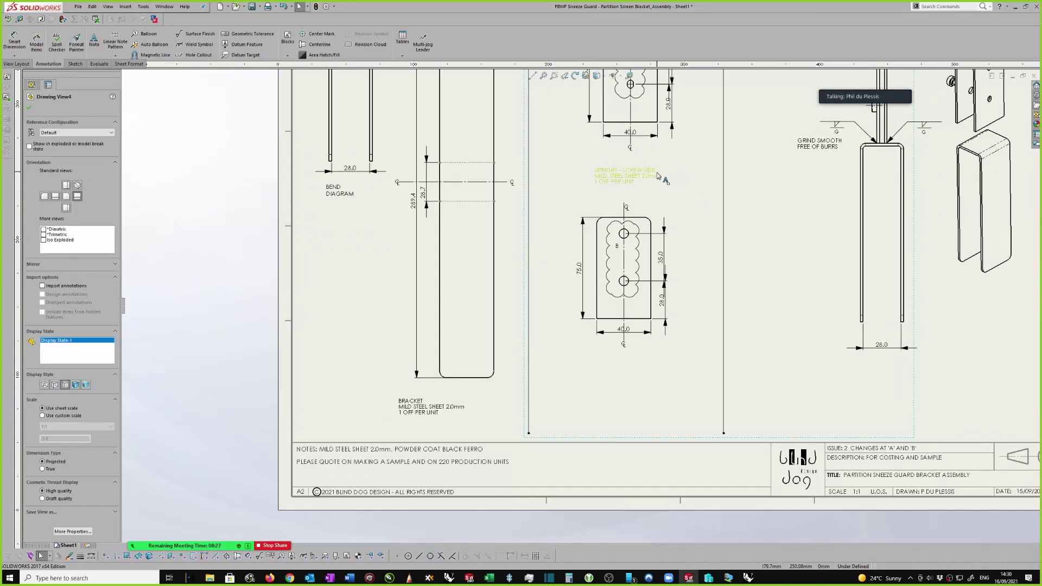
scroll(641, 158, up, 1)
scroll(642, 131, down, 1)
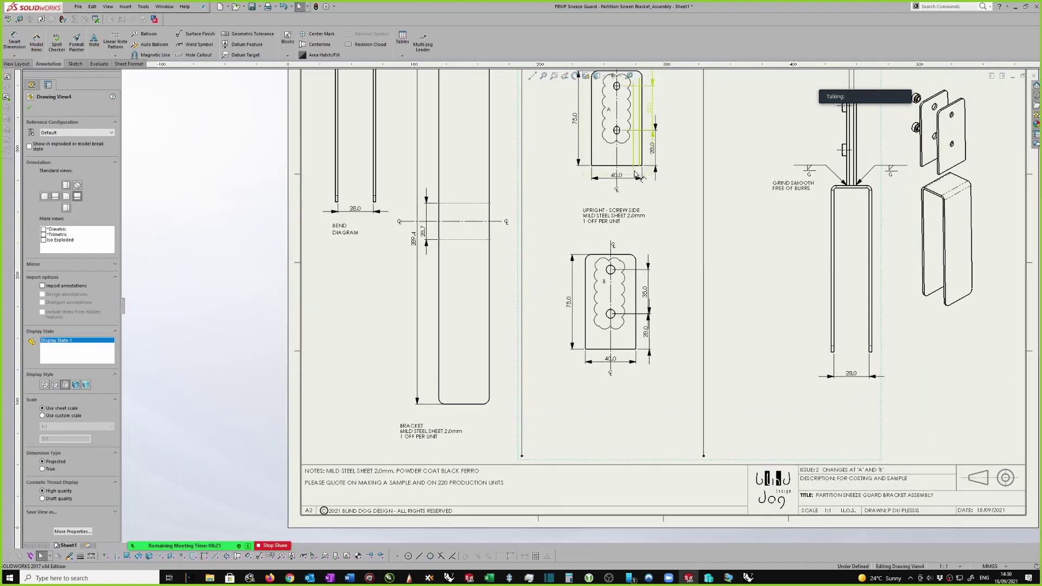
scroll(636, 170, up, 3)
scroll(741, 178, down, 3)
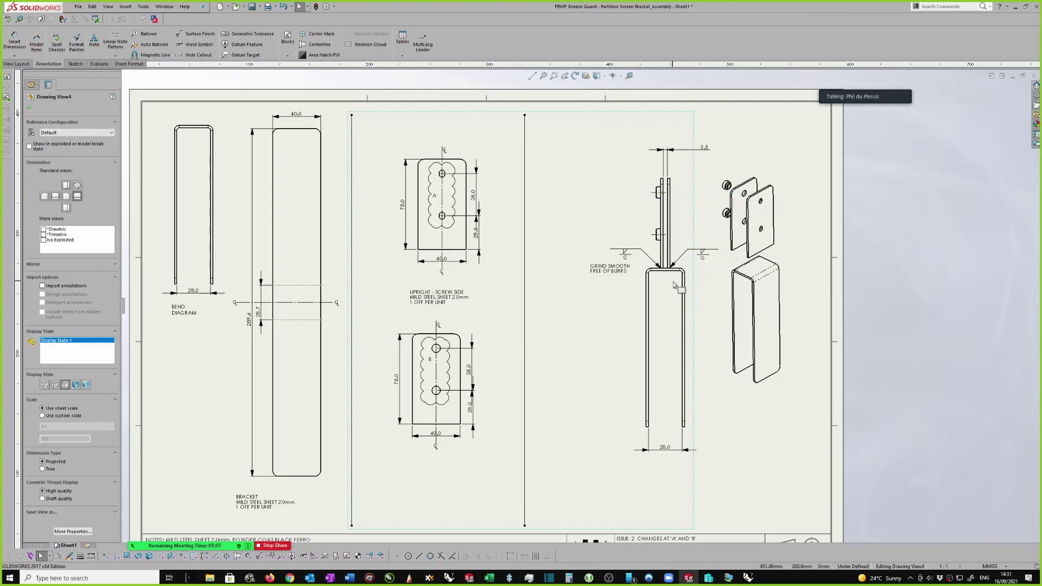
scroll(705, 269, down, 3)
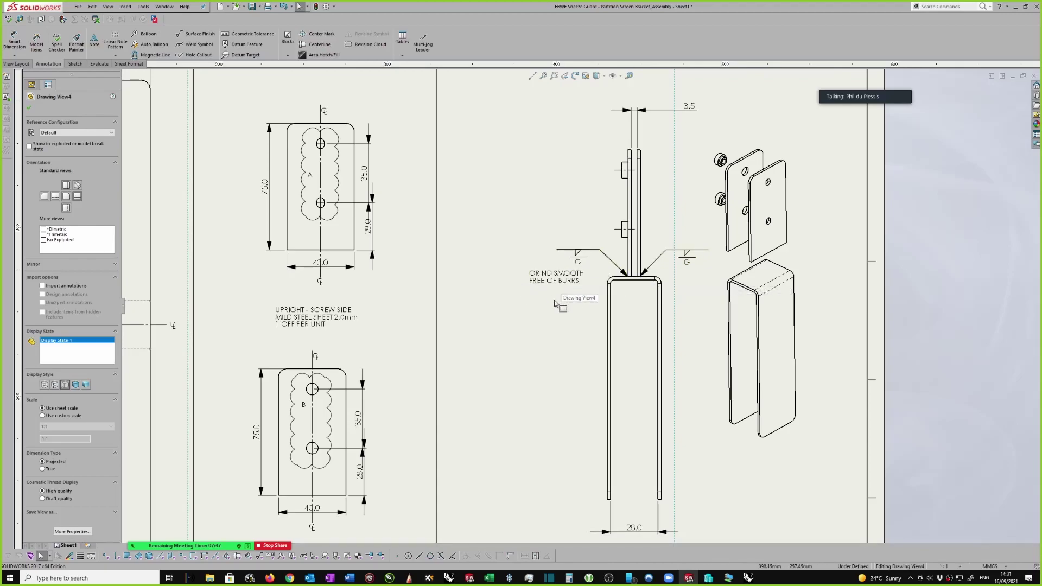
scroll(586, 296, up, 3)
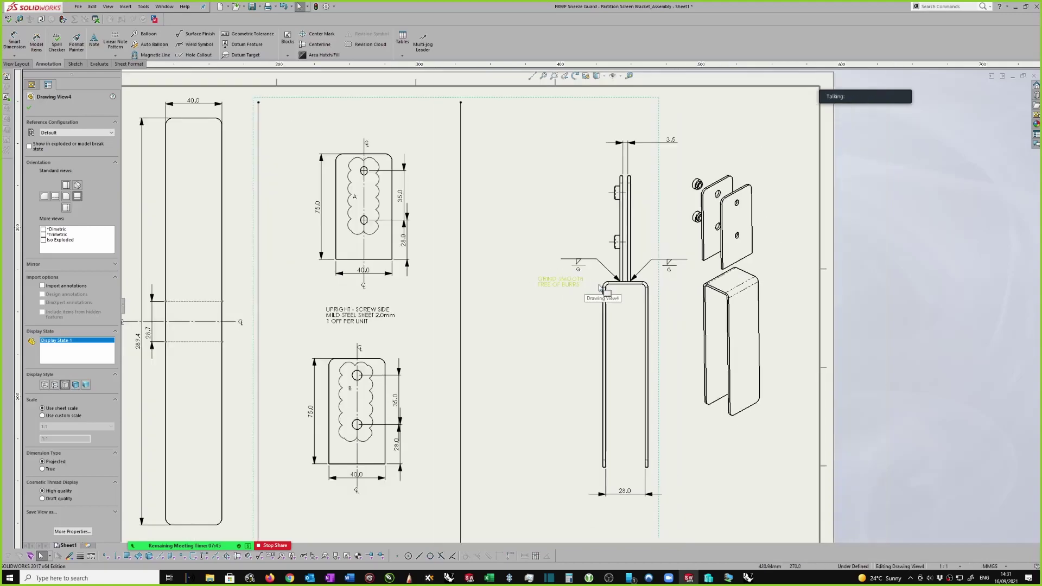
scroll(672, 325, up, 5)
scroll(449, 376, down, 5)
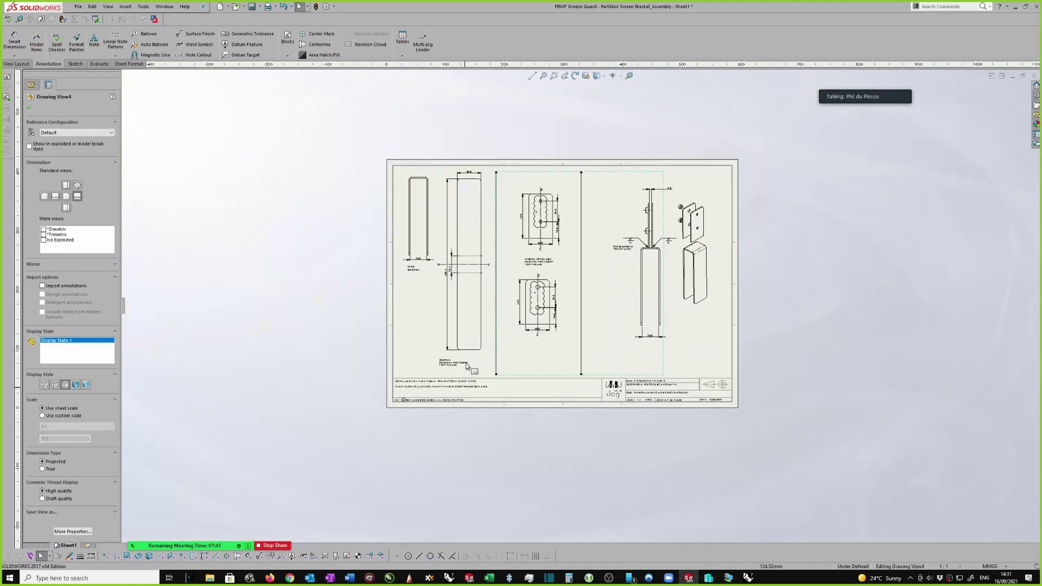
Review the sheet notes, the issue entry in the title block and the revision clouds A and B on the upright views
scroll(450, 375, down, 4)
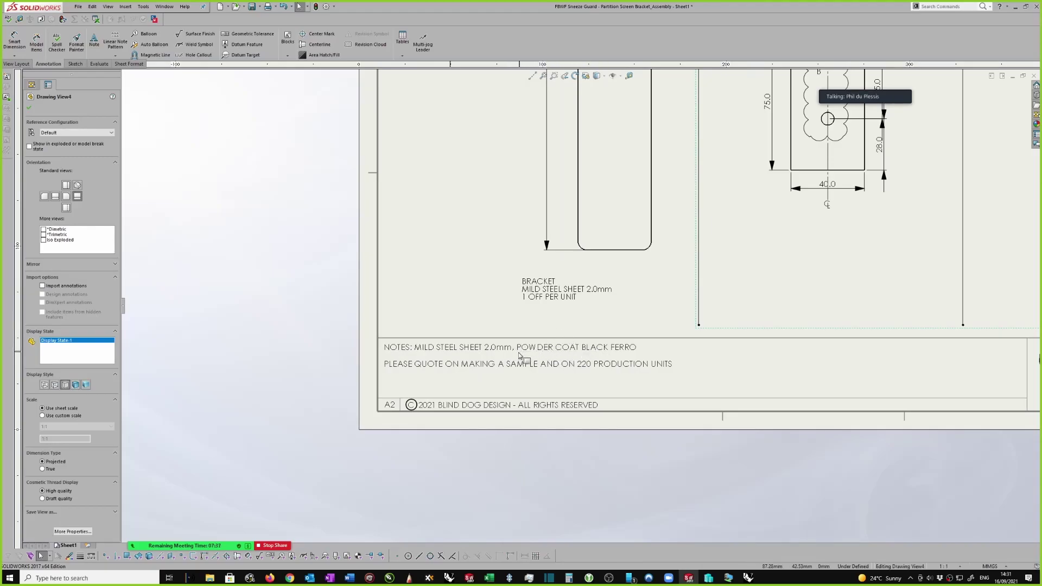
scroll(580, 357, up, 5)
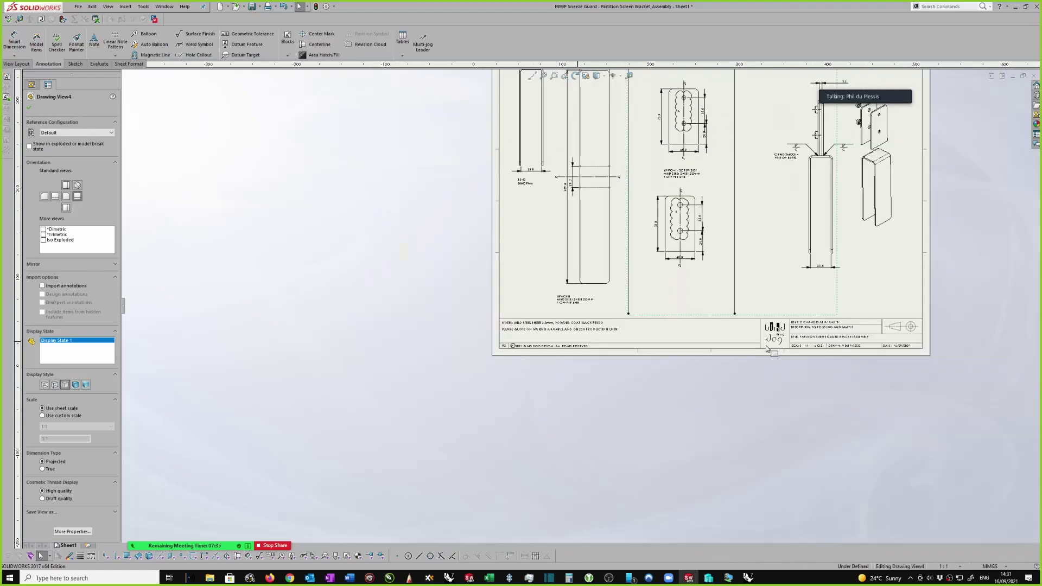
scroll(731, 317, down, 4)
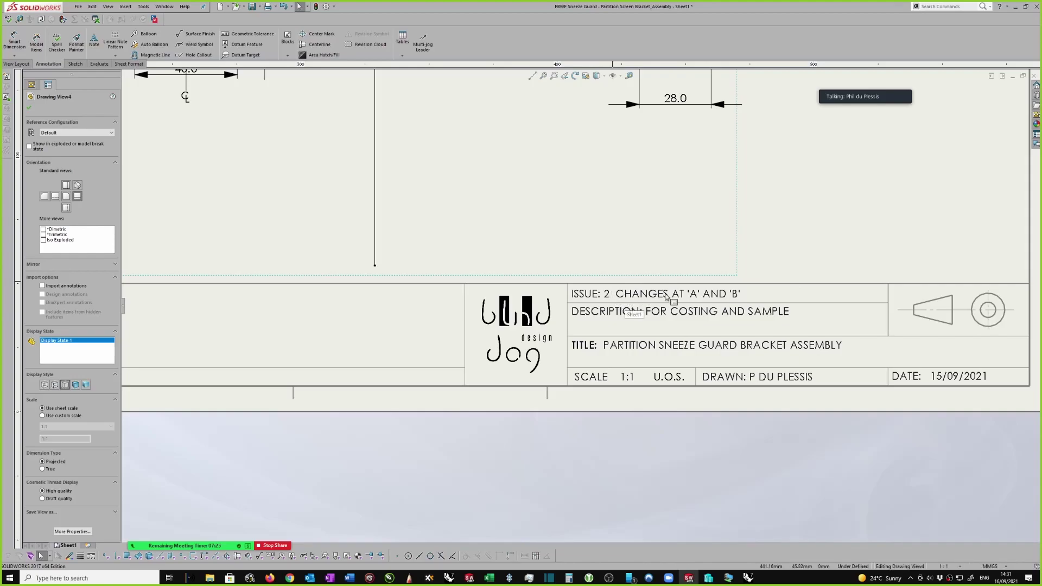
scroll(684, 296, up, 6)
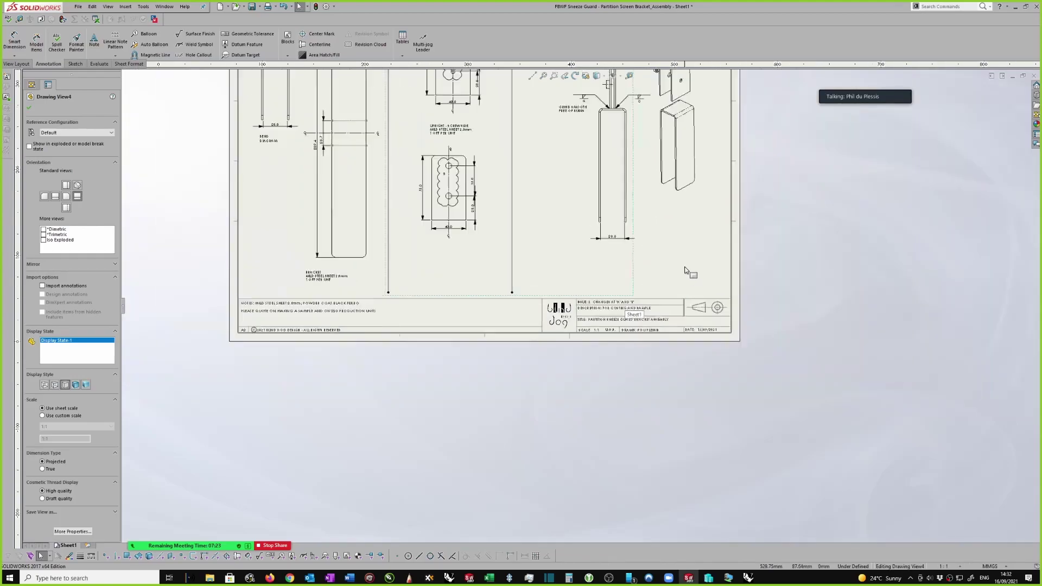
scroll(550, 198, down, 3)
scroll(470, 212, down, 2)
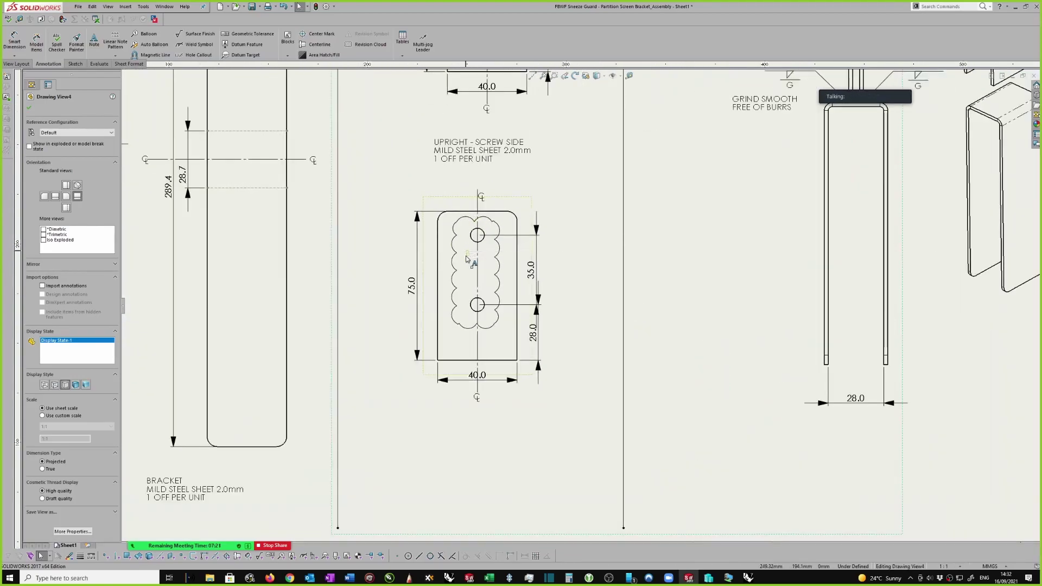
scroll(505, 179, up, 2)
scroll(521, 105, down, 2)
middle_drag(521, 106, 517, 149)
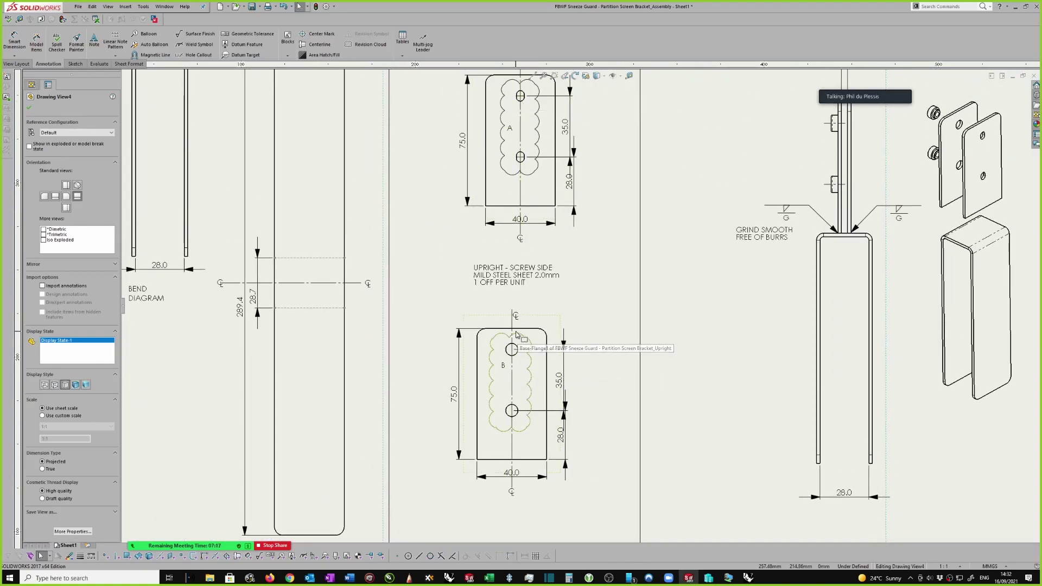
scroll(678, 275, up, 1)
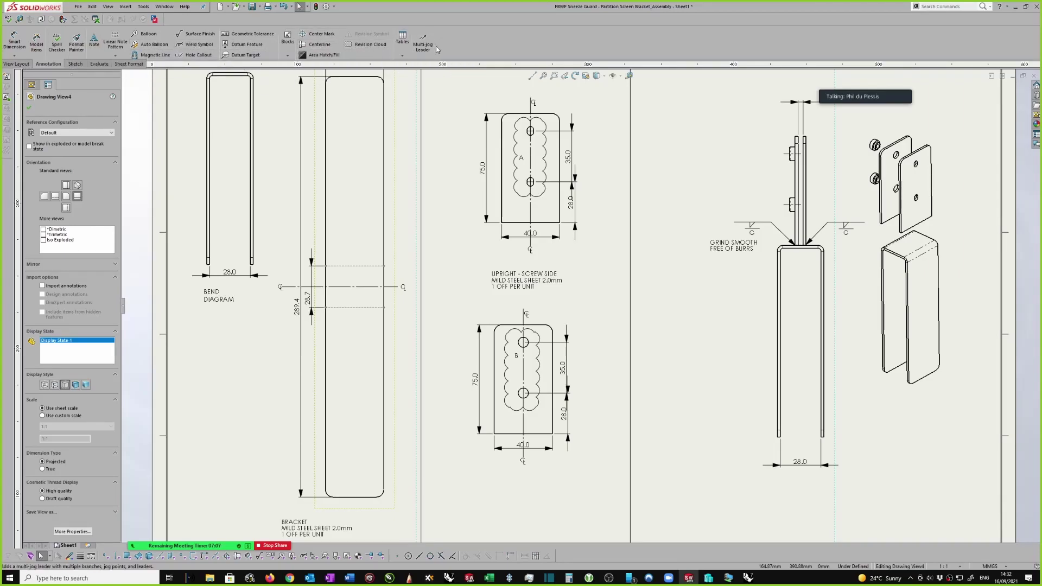
Draw a rectangular revision cloud in the empty area beside the upright views and delete it
click(370, 45)
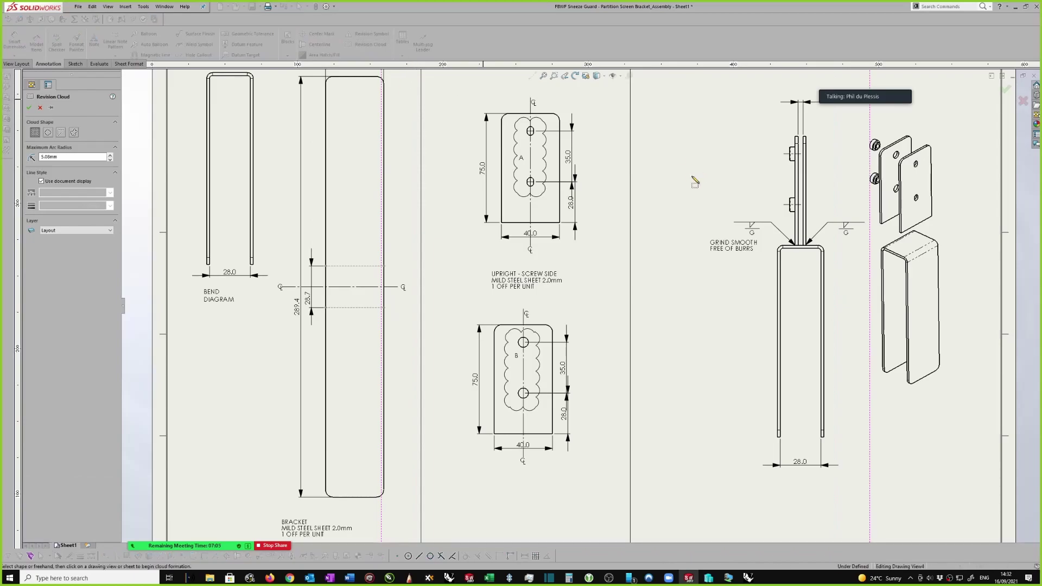
click(650, 152)
click(709, 262)
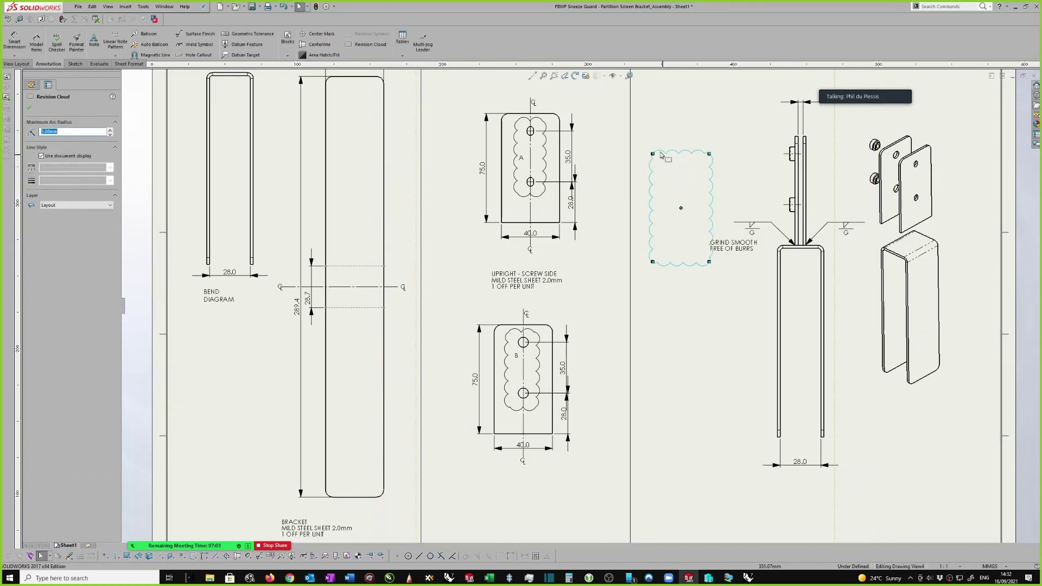
key(Escape)
click(710, 174)
key(Delete)
Draw an elliptical revision cloud in the same empty area of the sheet and delete it
click(370, 44)
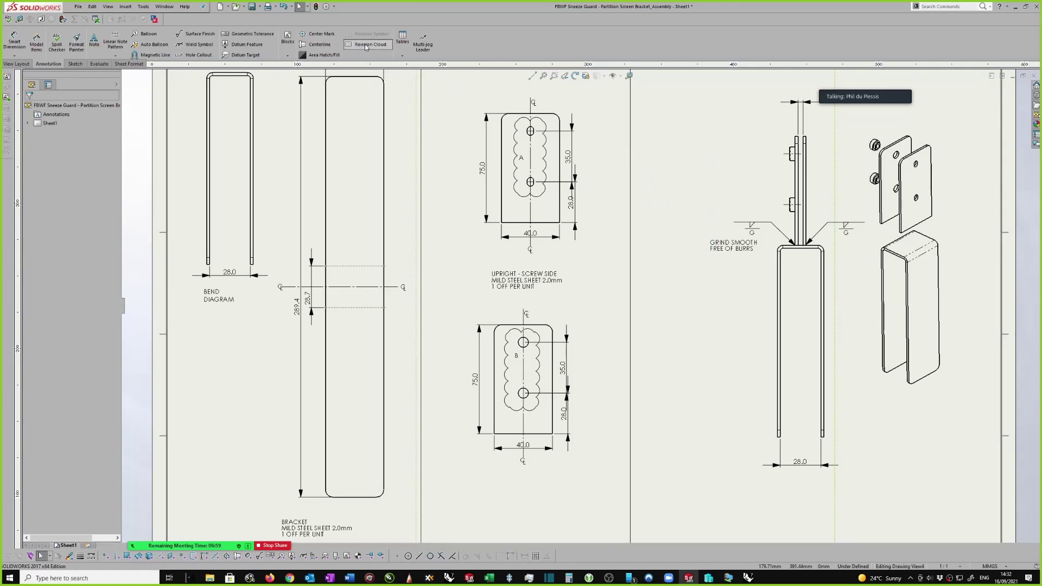
click(48, 132)
drag(670, 194, 698, 223)
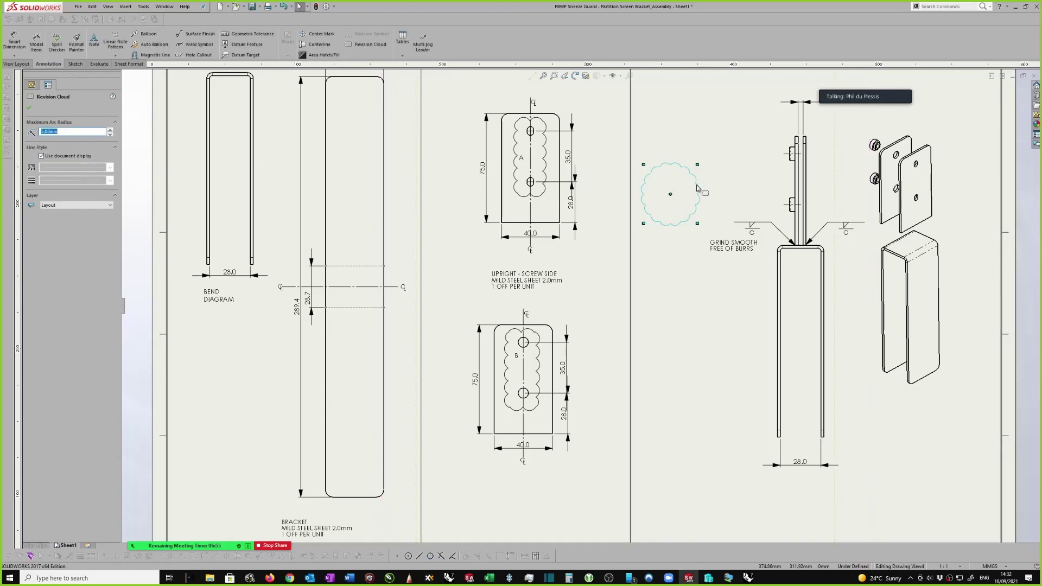
key(Escape)
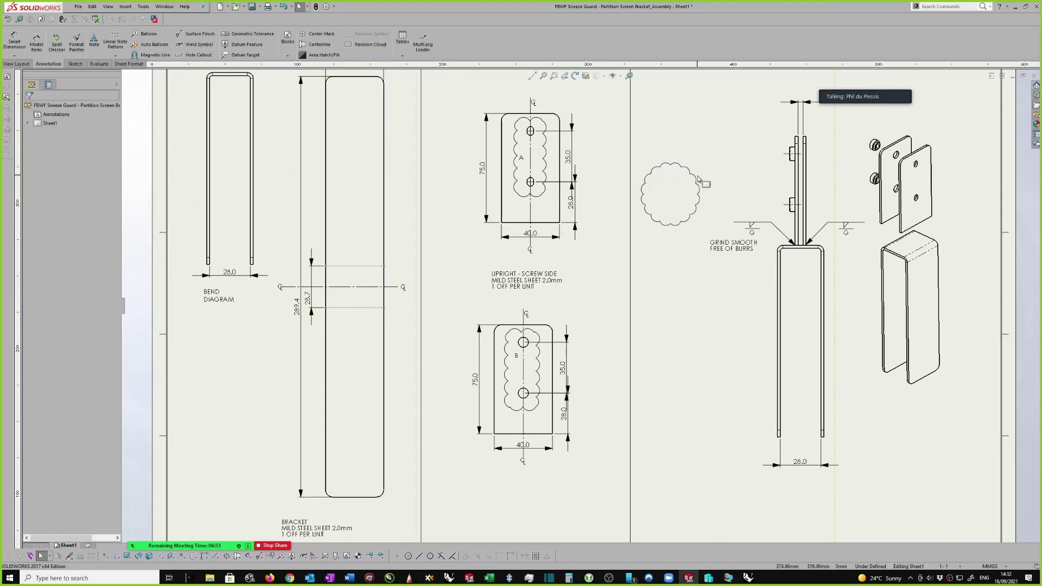
key(Delete)
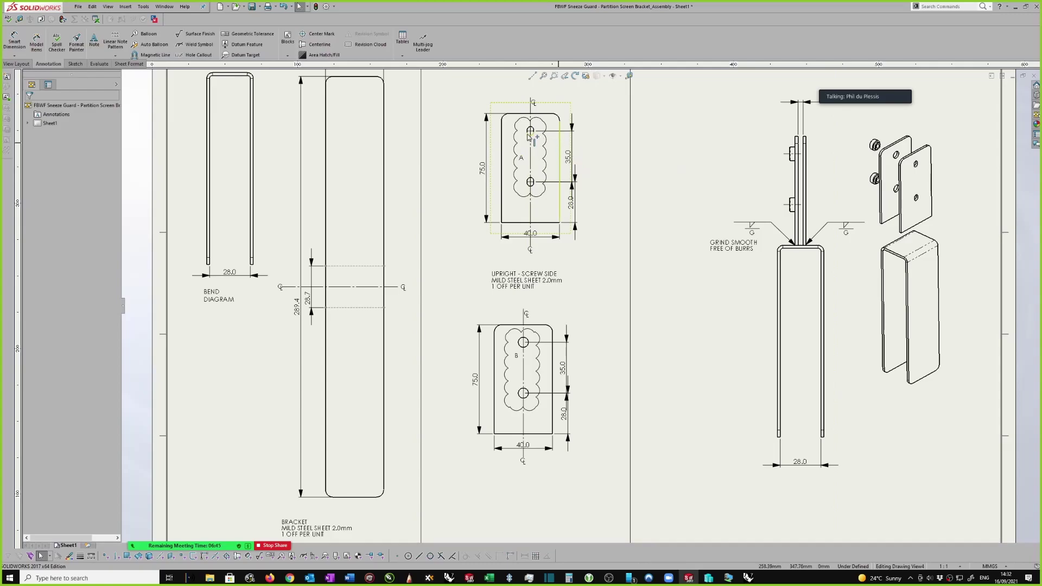
scroll(588, 177, up, 4)
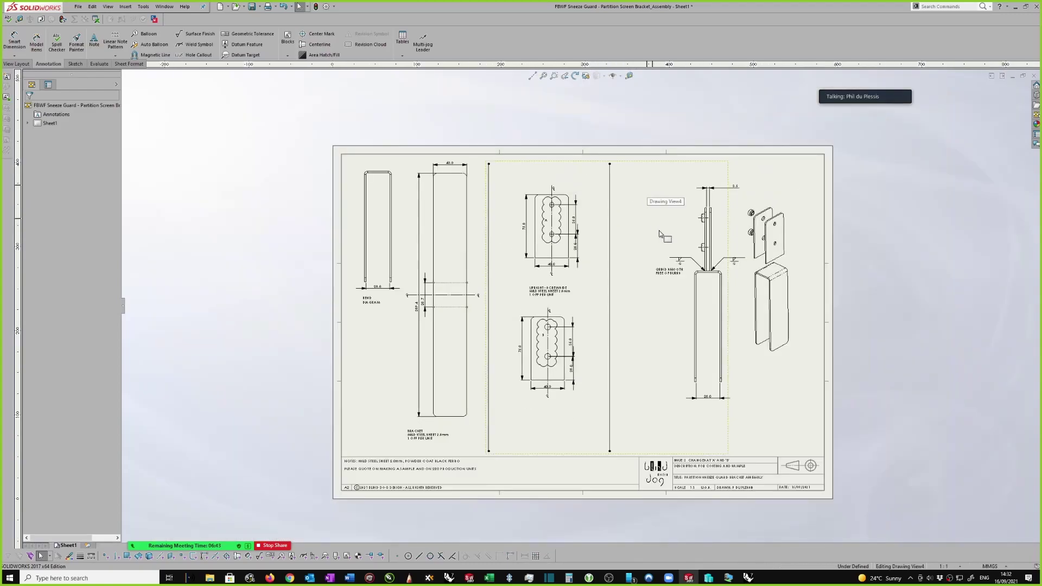
scroll(812, 351, down, 1)
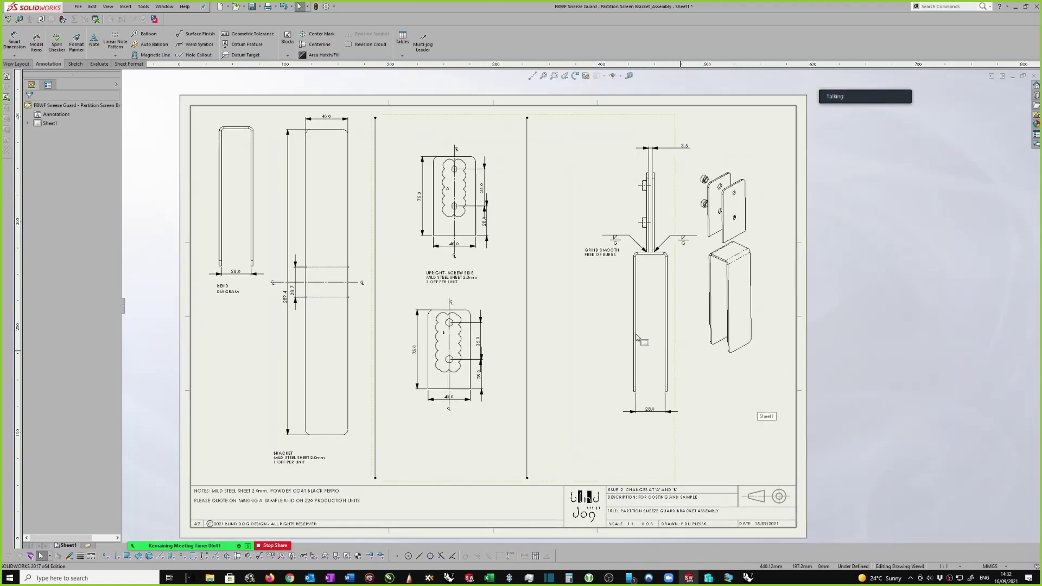
scroll(690, 477, up, 2)
scroll(691, 478, down, 1)
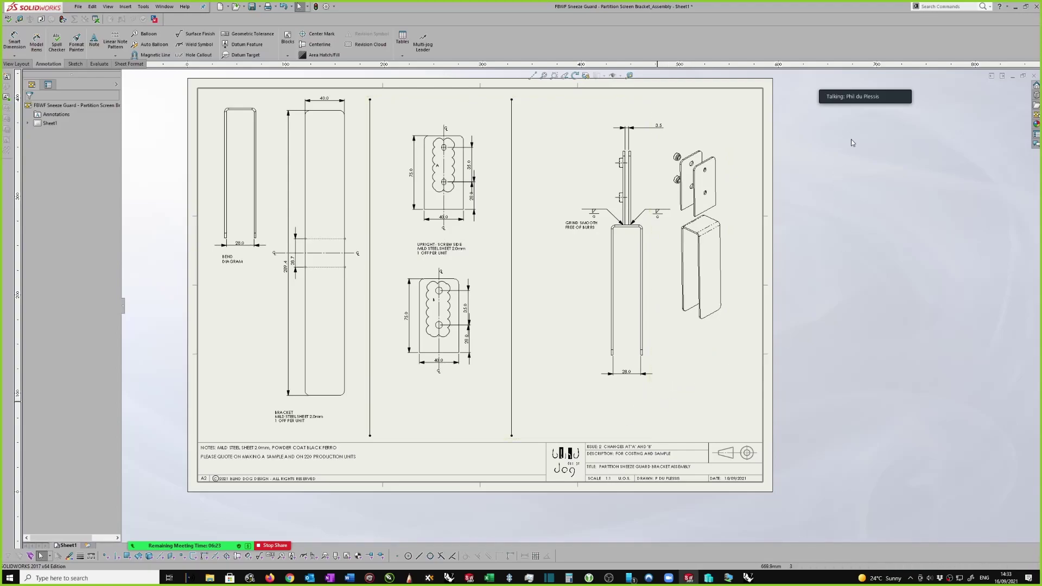
Expand the floating meeting window to show the participants' video thumbnails
mouse_move(862, 97)
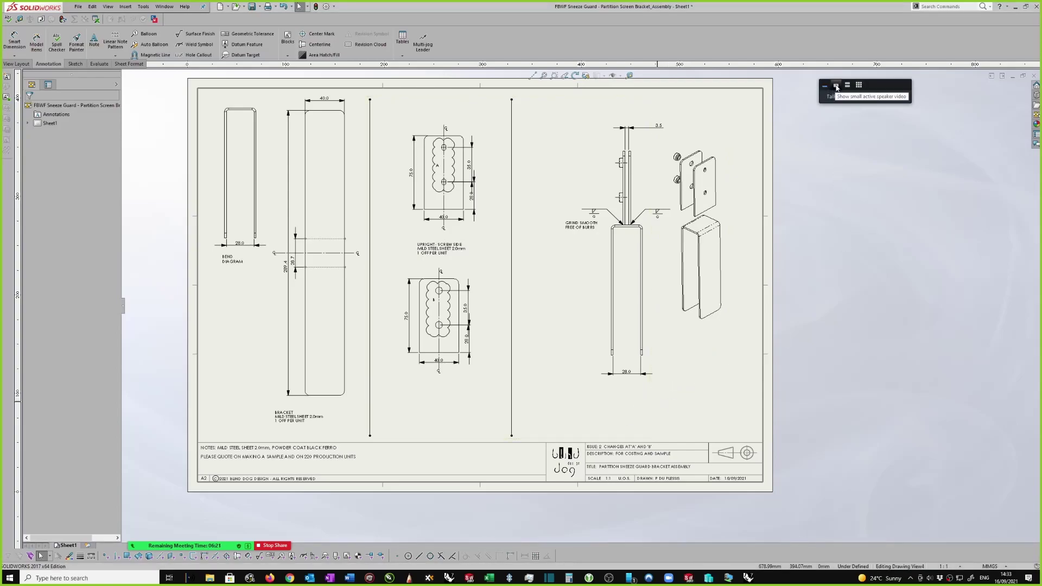
click(846, 85)
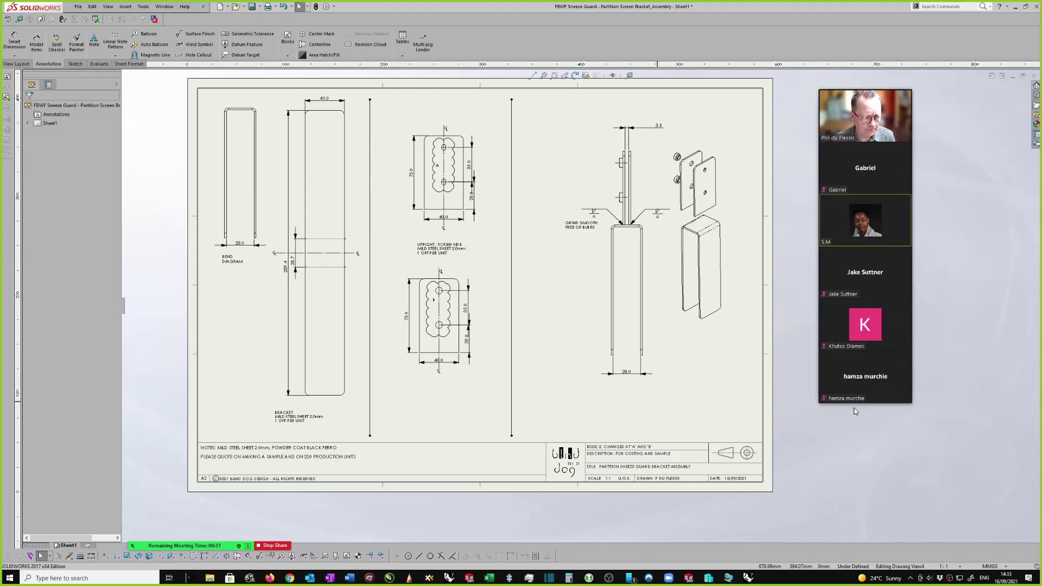
Look through the remaining participants' thumbnails and collapse the floating meeting window to the active speaker's name
click(865, 398)
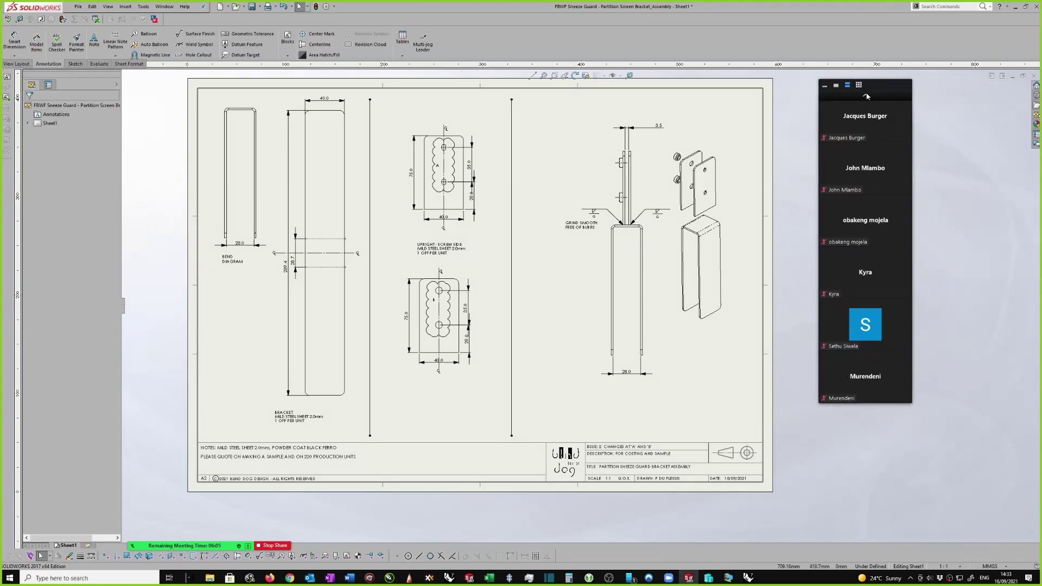
click(825, 86)
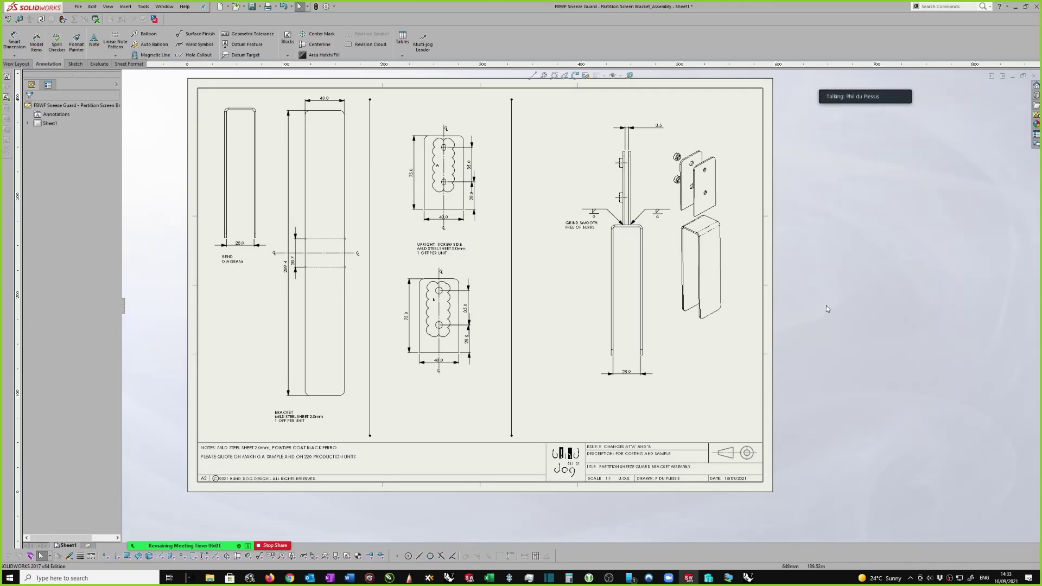
Capture a rectangular screen snip of the upper upright view with revision cloud A and check the system notifications
click(1015, 7)
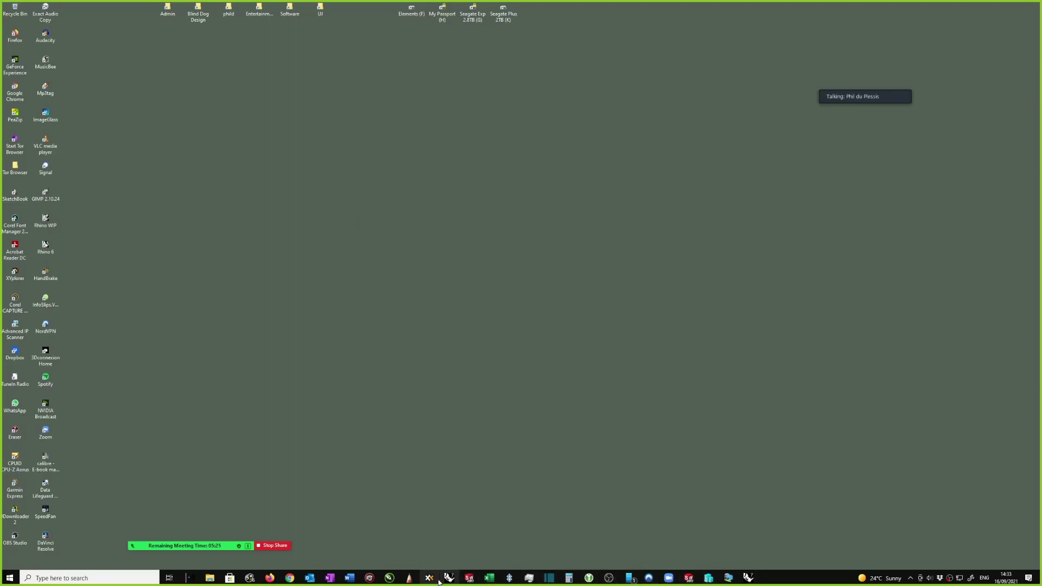
click(689, 577)
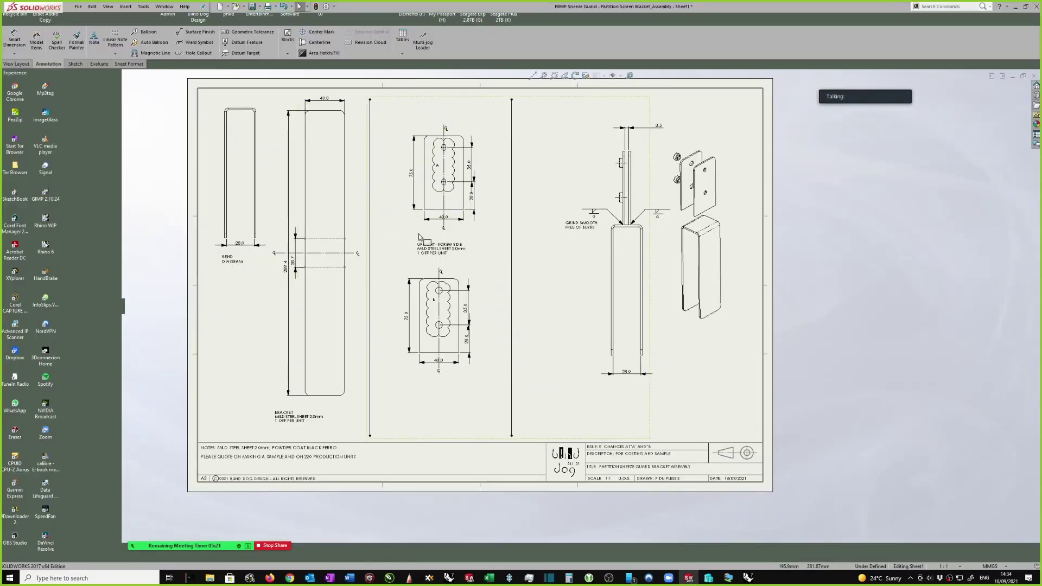
scroll(478, 149, down, 1)
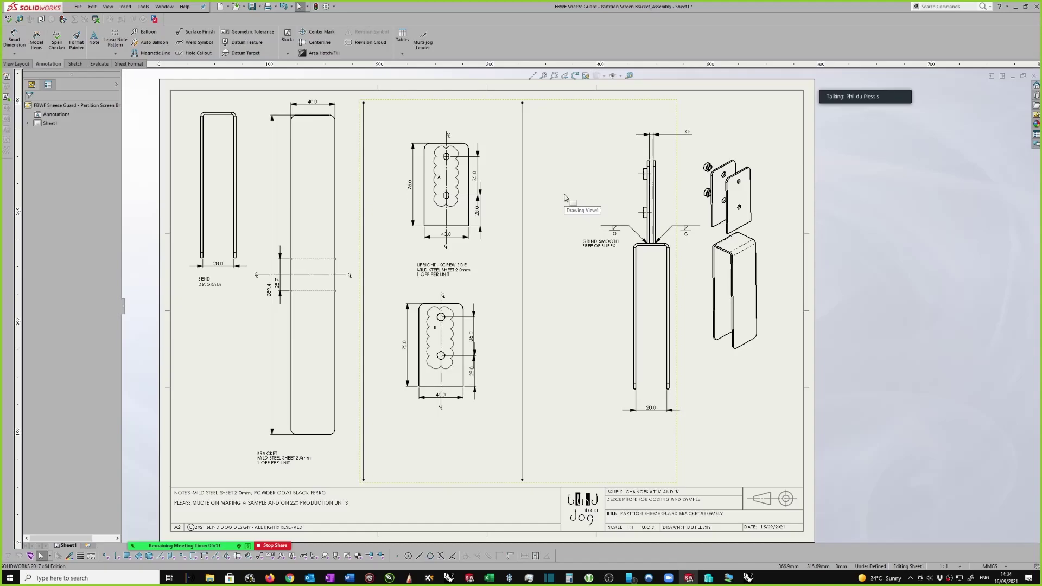
scroll(494, 268, down, 1)
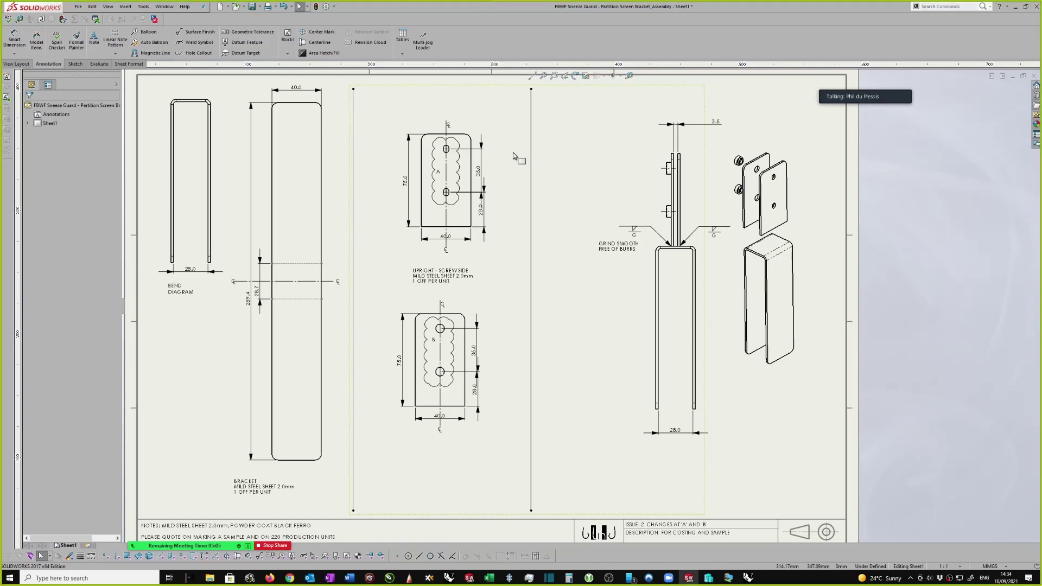
key(super+shift+s)
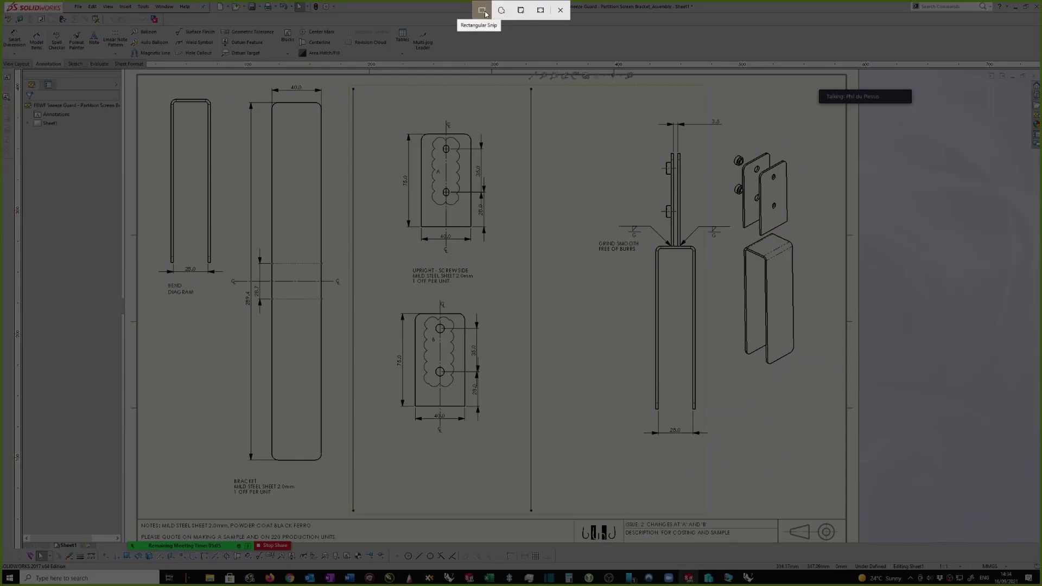
drag(381, 103, 510, 267)
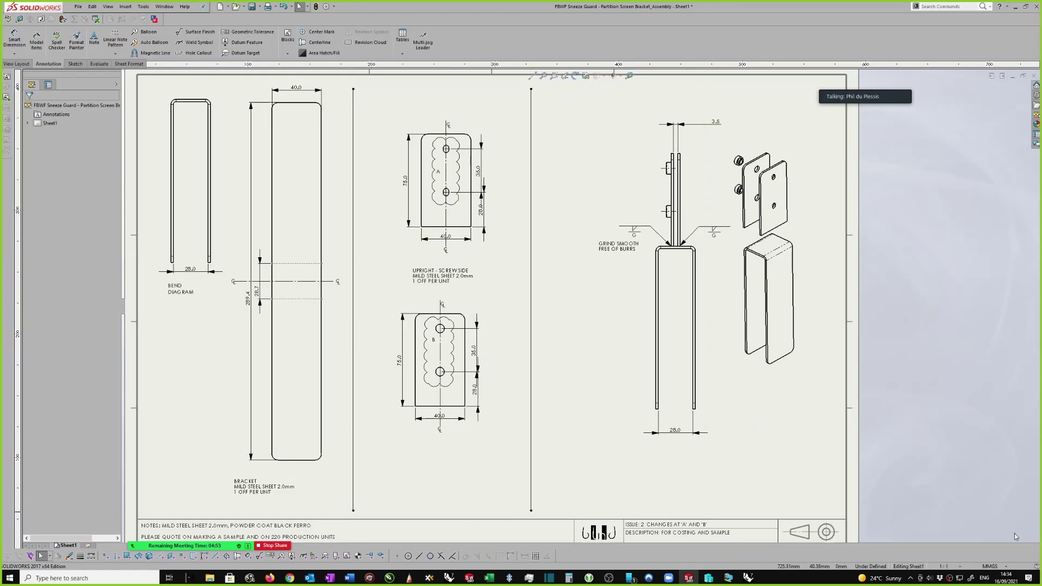
click(1028, 578)
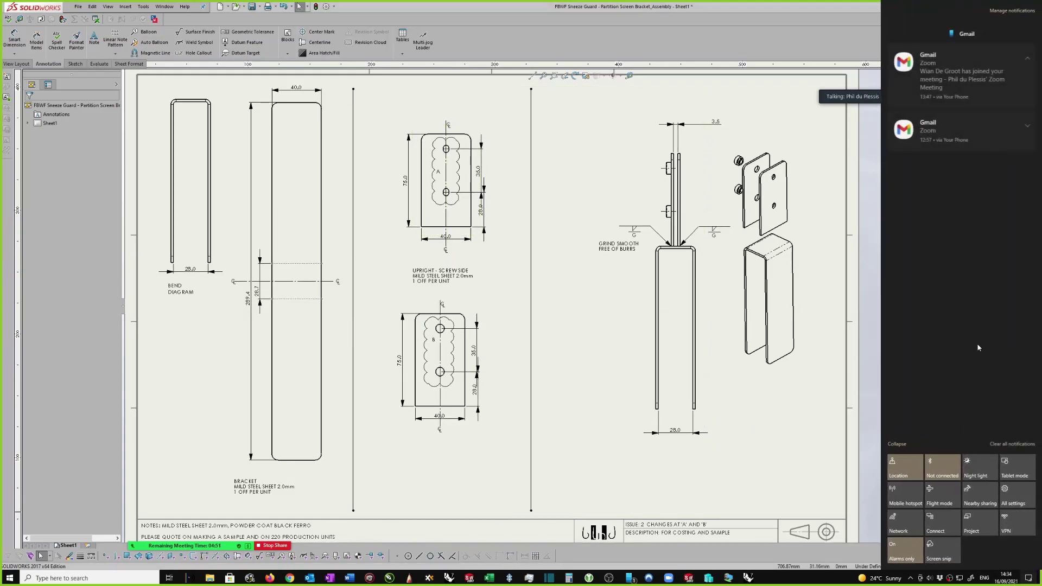
click(770, 42)
Minimize the drawing window and bring up the Windows search
click(1015, 6)
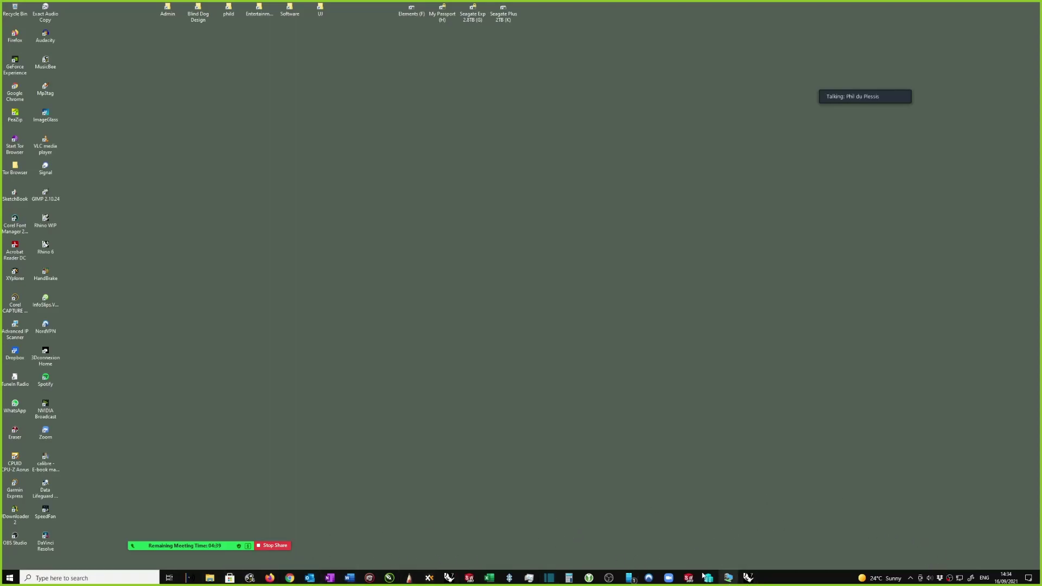
click(85, 576)
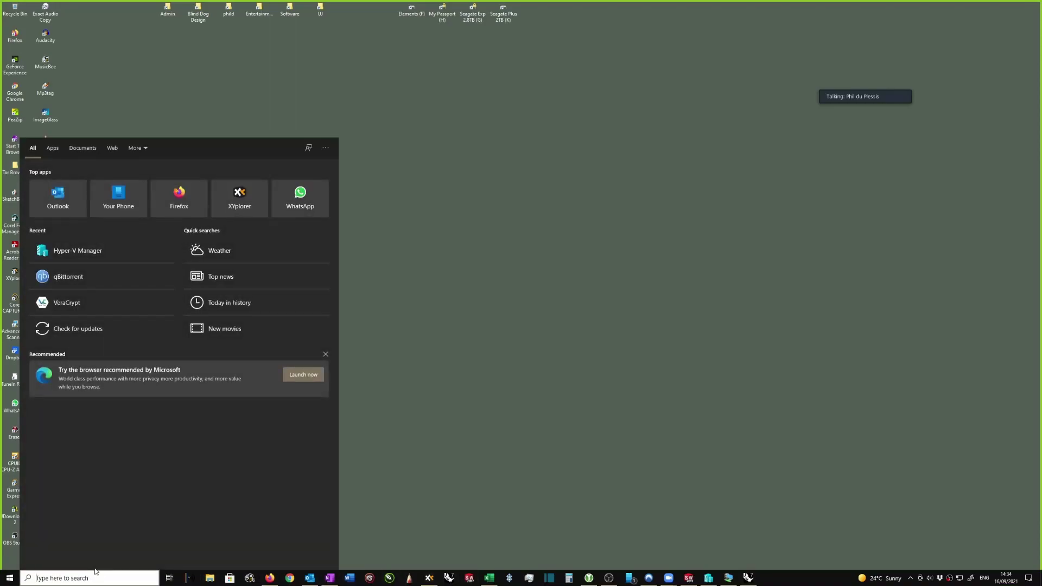
text([)
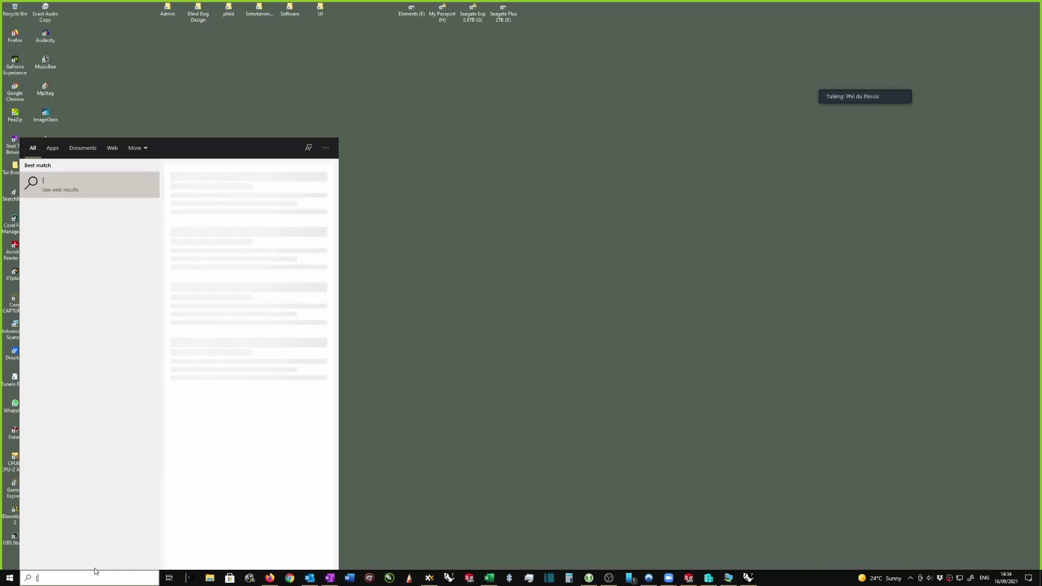
text(PAIN)
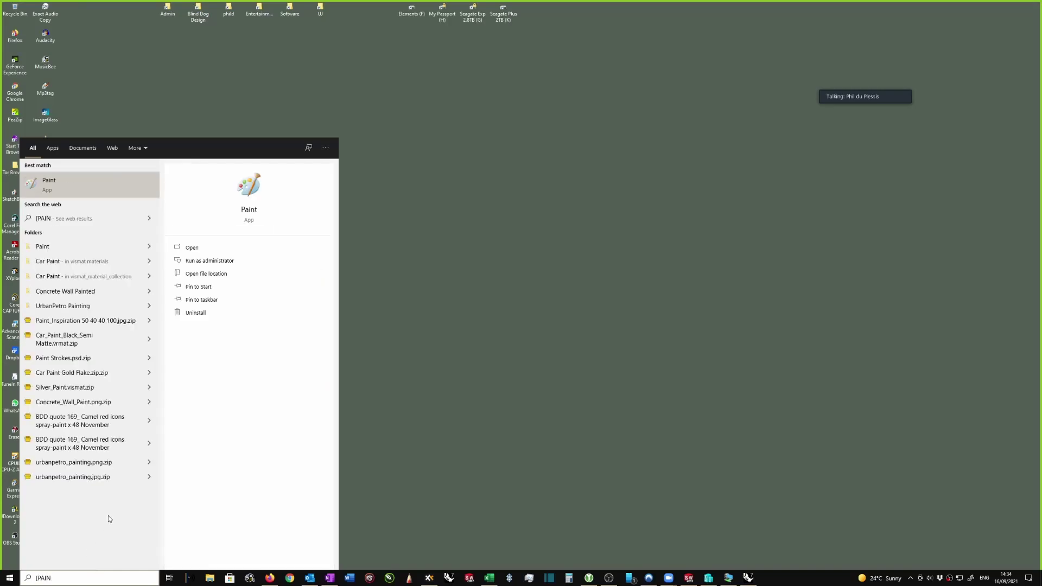
text(T3)
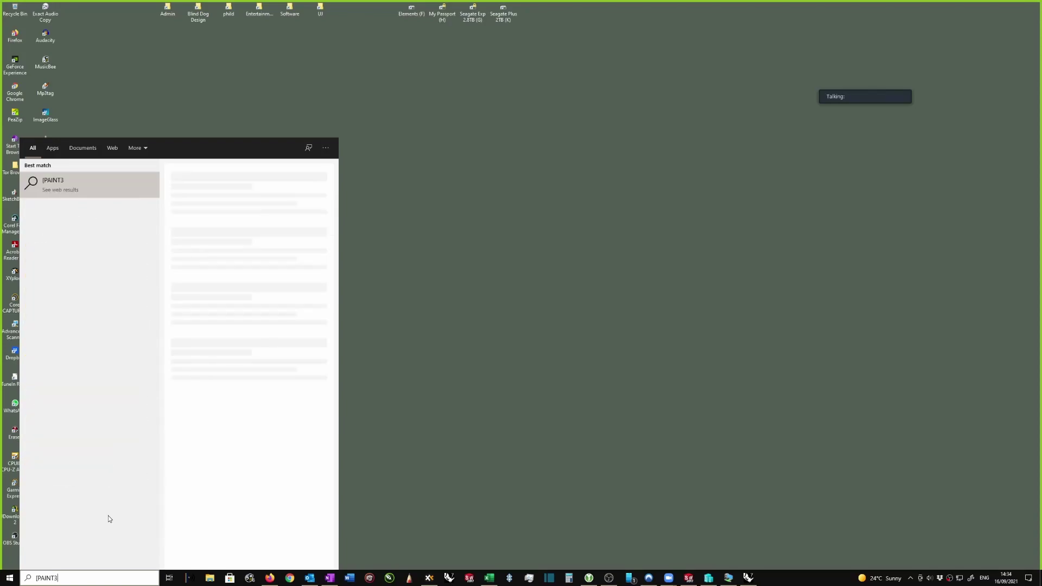
key(BackSpace)
key(BackSpace)
key(BackSpace)
key(BackSpace)
key(BackSpace)
key(BackSpace)
key(BackSpace)
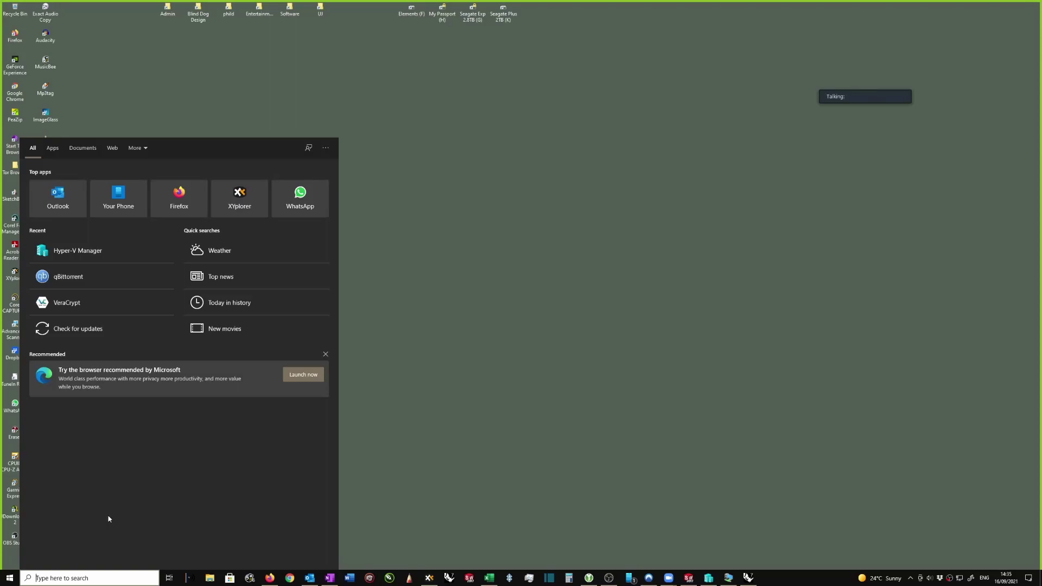
Find and open Paint 3D, and paste the captured snip of the upright view onto the canvas
text(PAI)
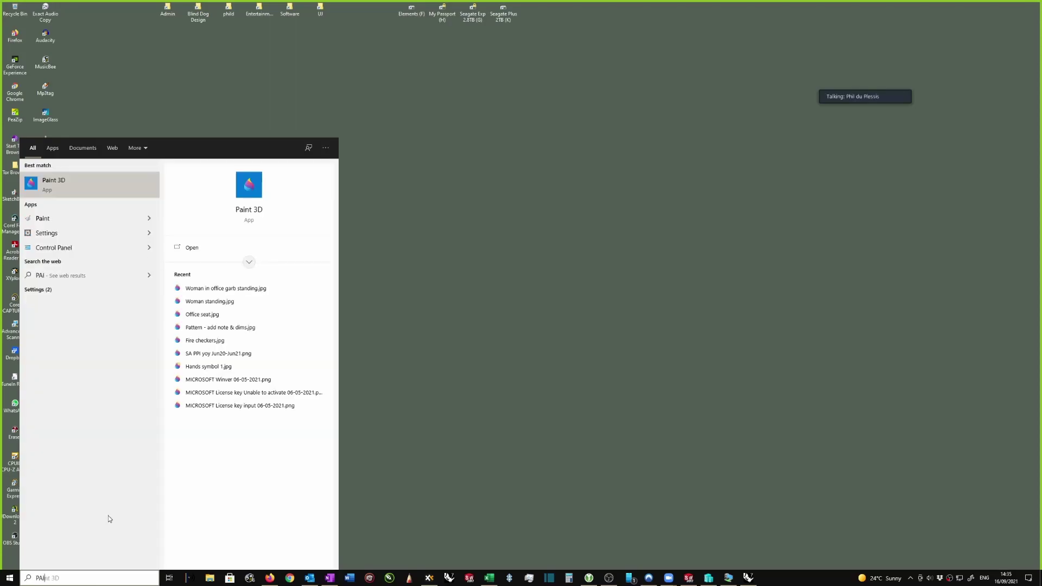
click(107, 185)
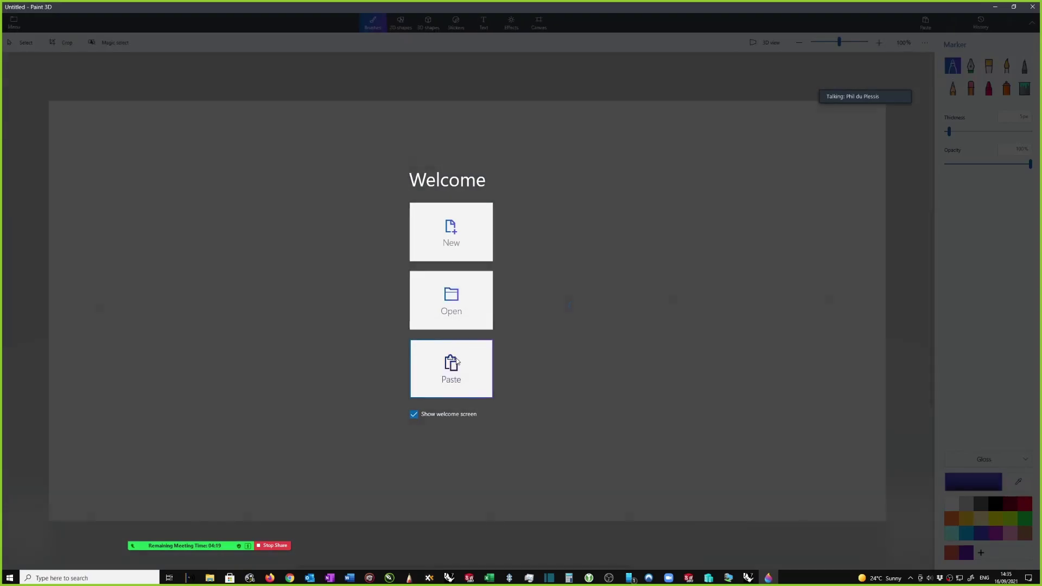
click(457, 361)
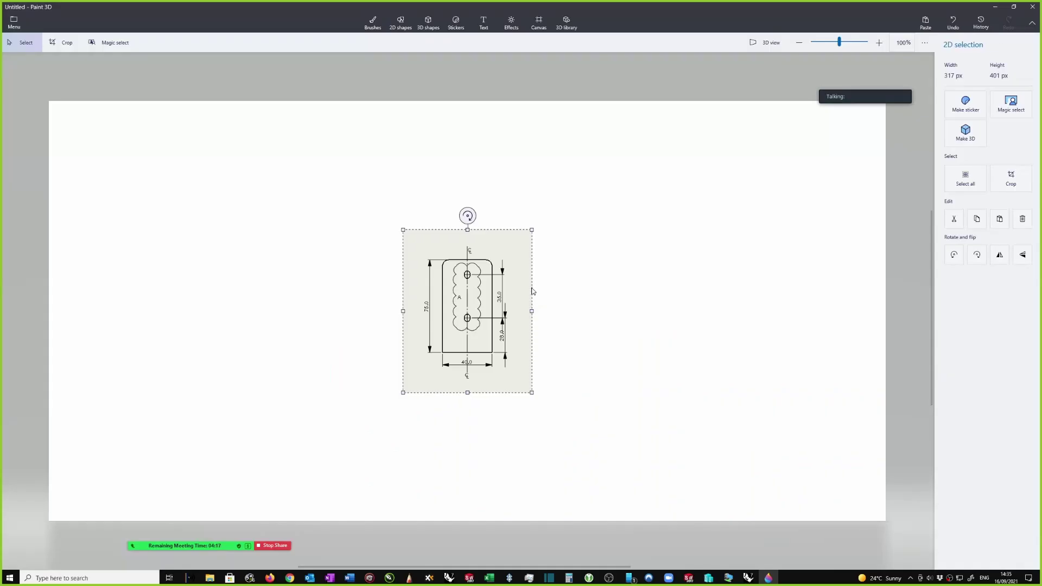
Crop the canvas to the pasted upright view, show the brush tools and minimize Paint 3D
drag(531, 294, 535, 270)
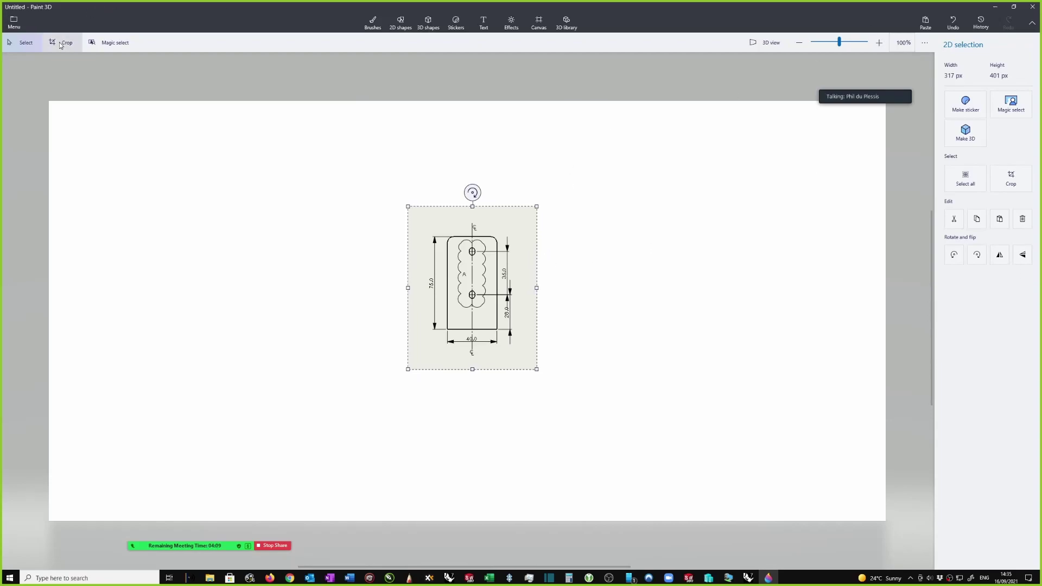
click(372, 23)
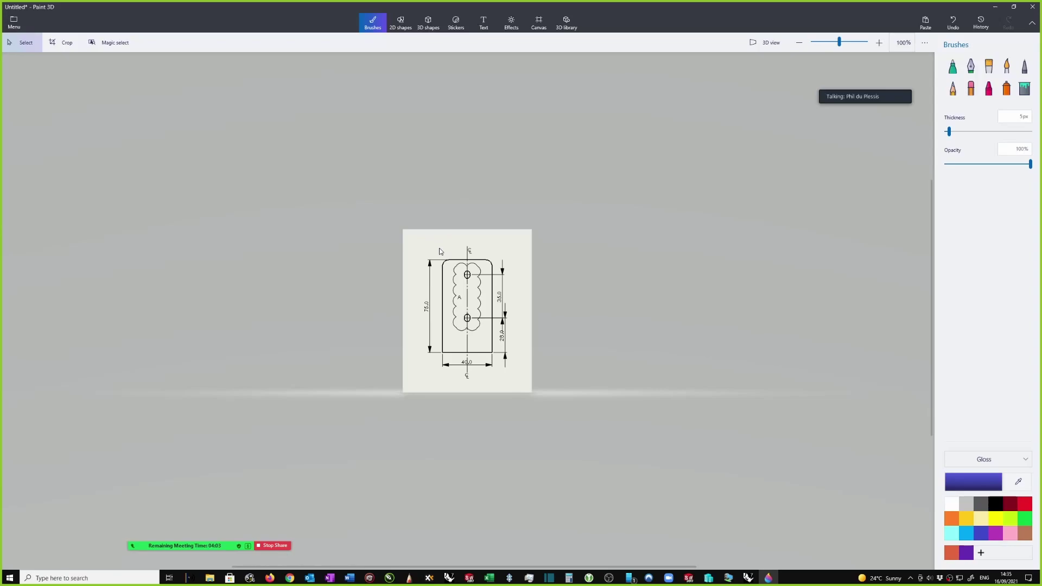
click(1002, 7)
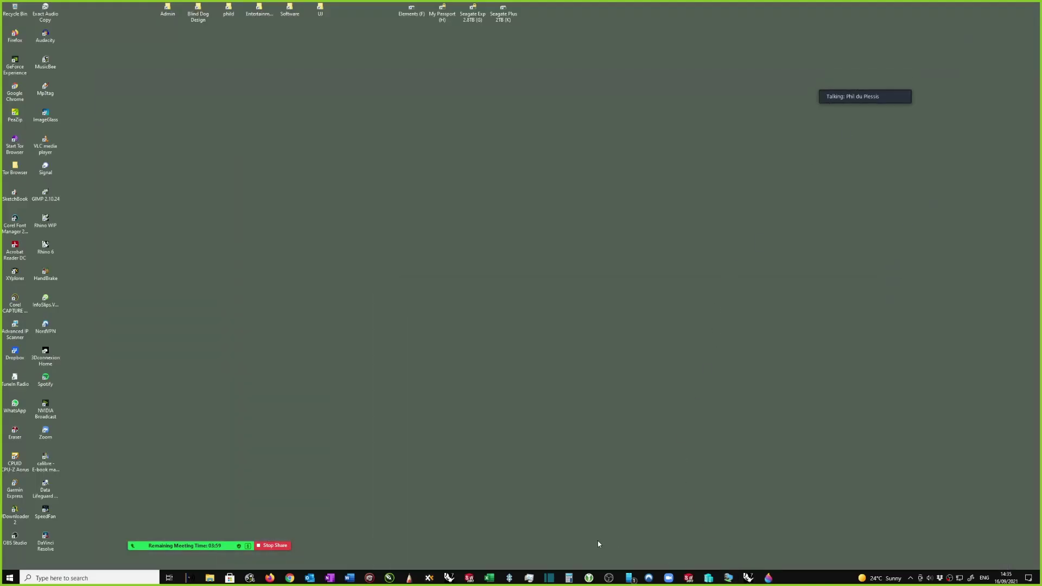
Switch to Signal, open a student's conversation and paste the captured upright view into the message
mouse_move(131, 548)
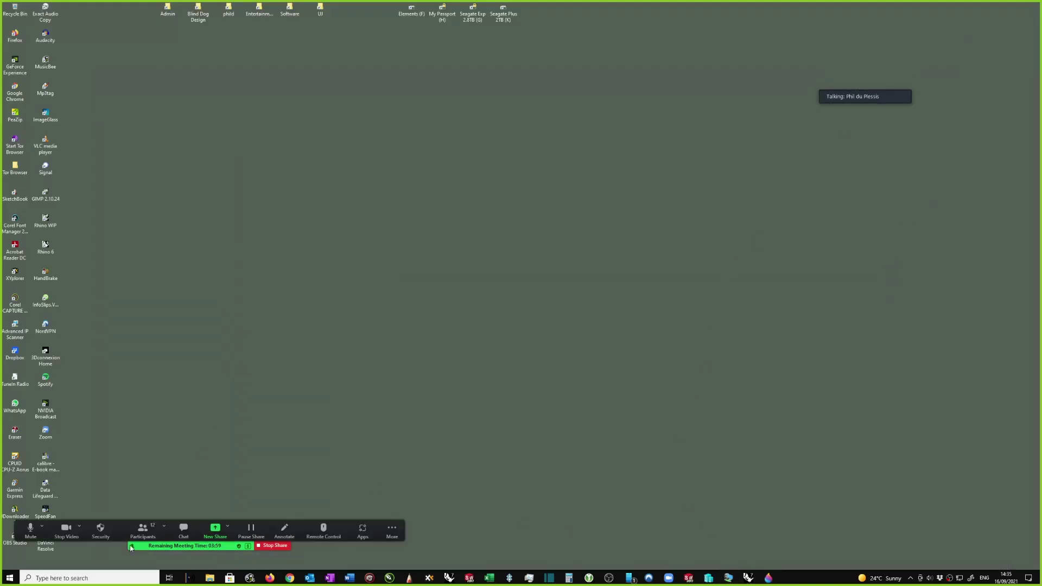
click(45, 168)
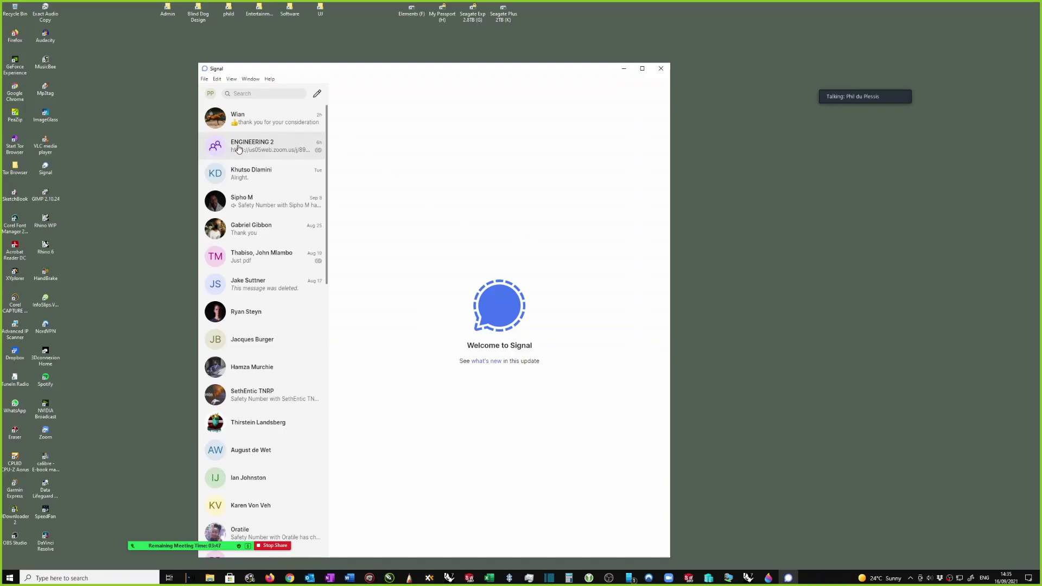
click(242, 175)
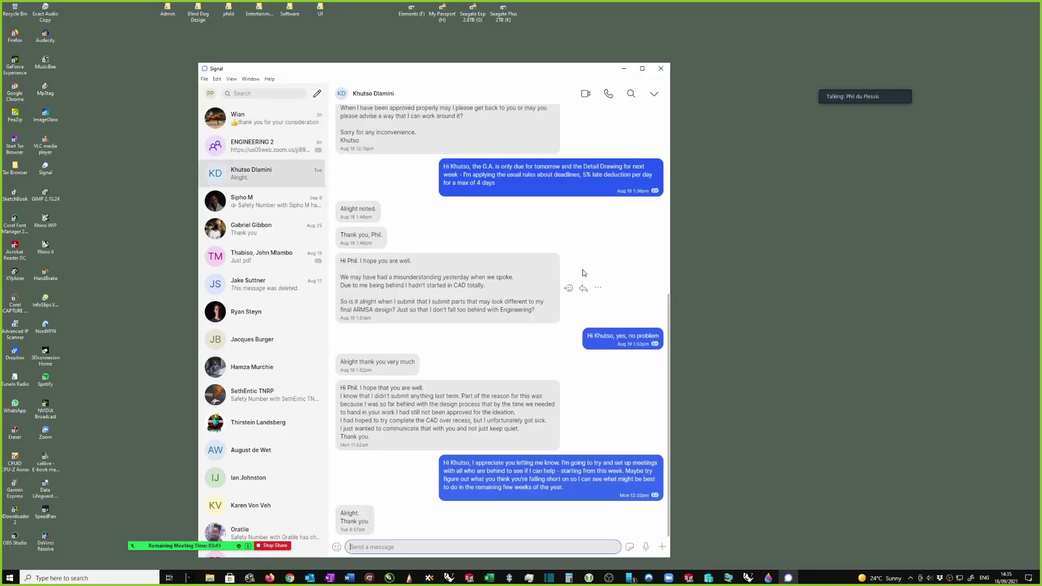
click(379, 547)
key(ctrl+v)
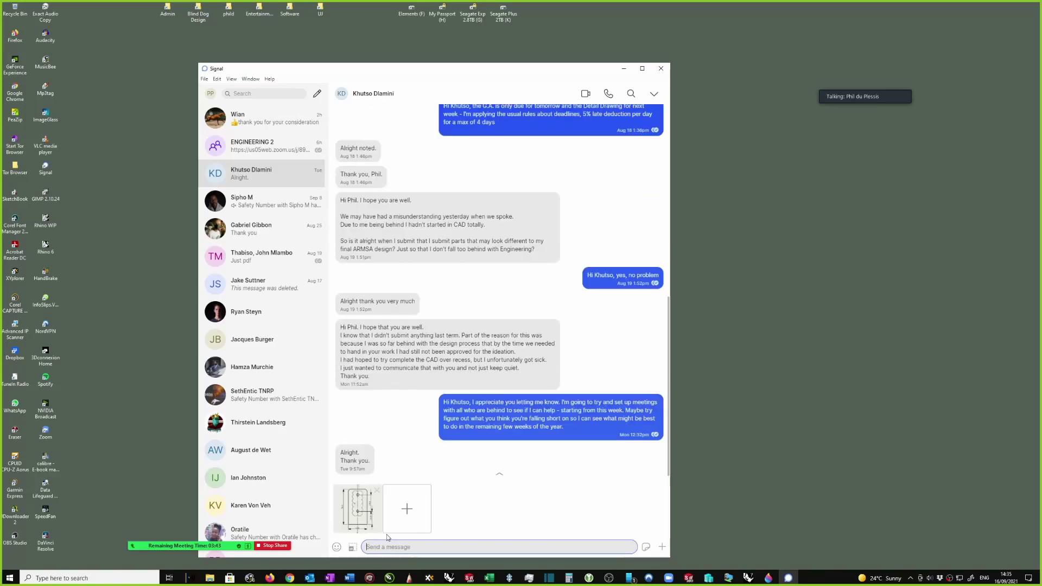
Add the text TEST to the pasted image and send the message
click(366, 510)
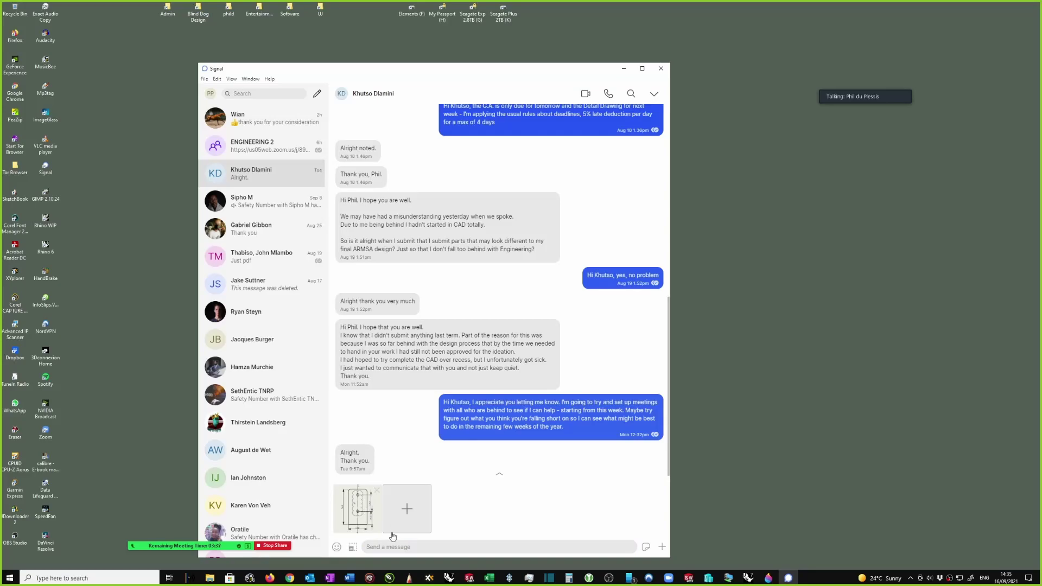
click(433, 523)
text(TE)
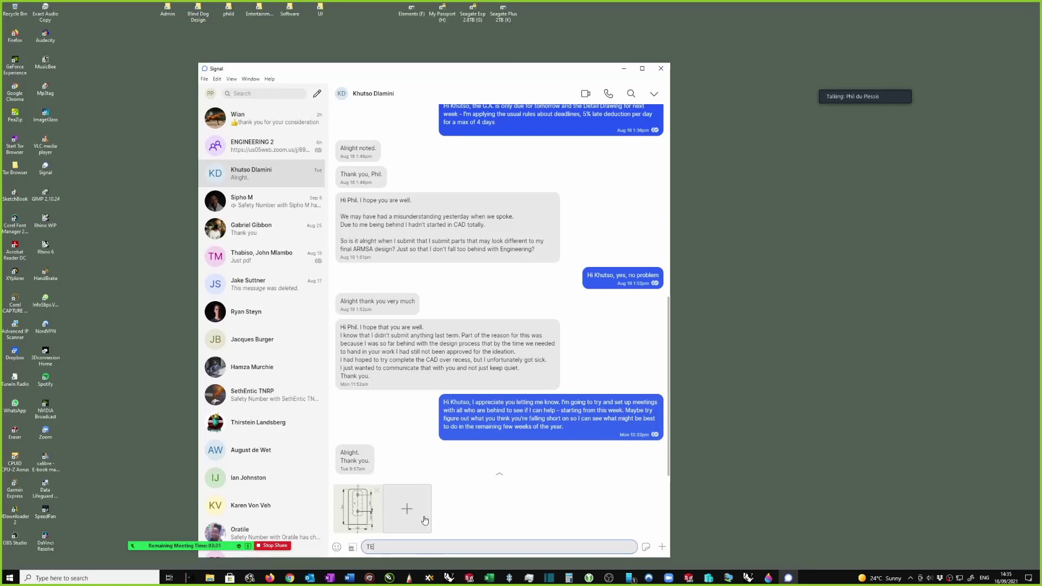
key(Return)
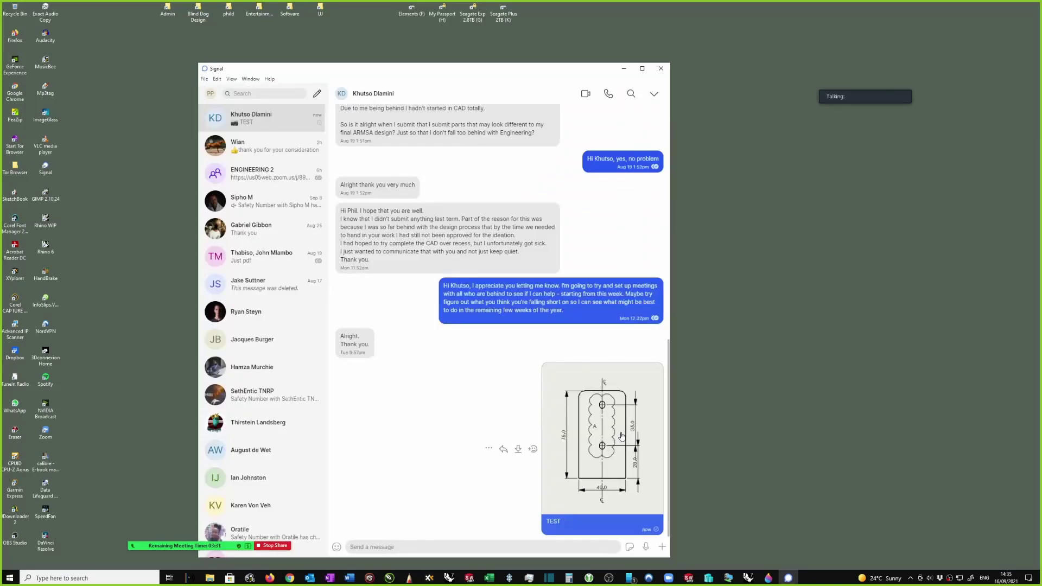
View the sent image at full size and look at the dialog for saving it as a file
click(622, 434)
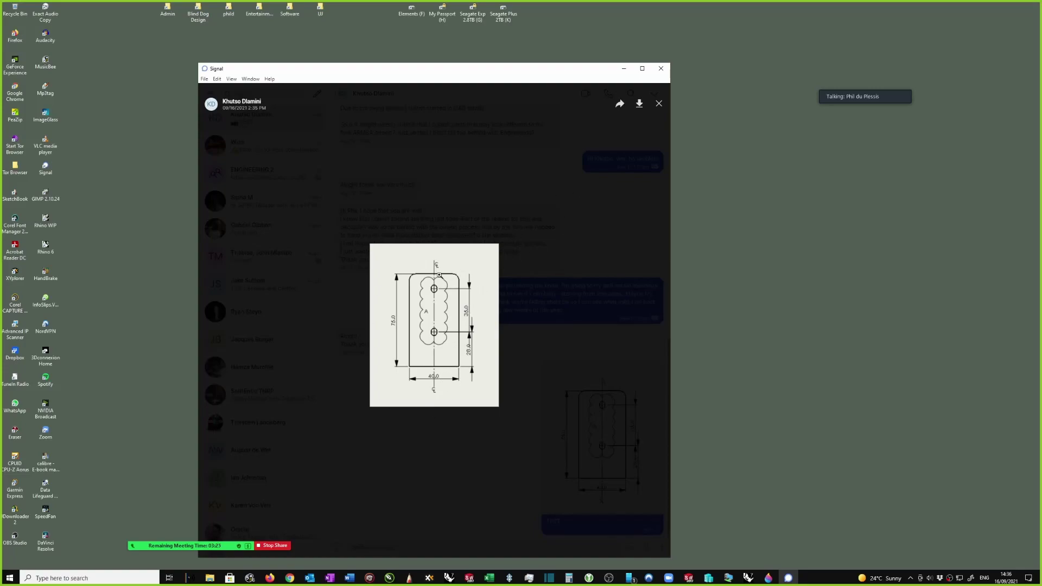
click(639, 103)
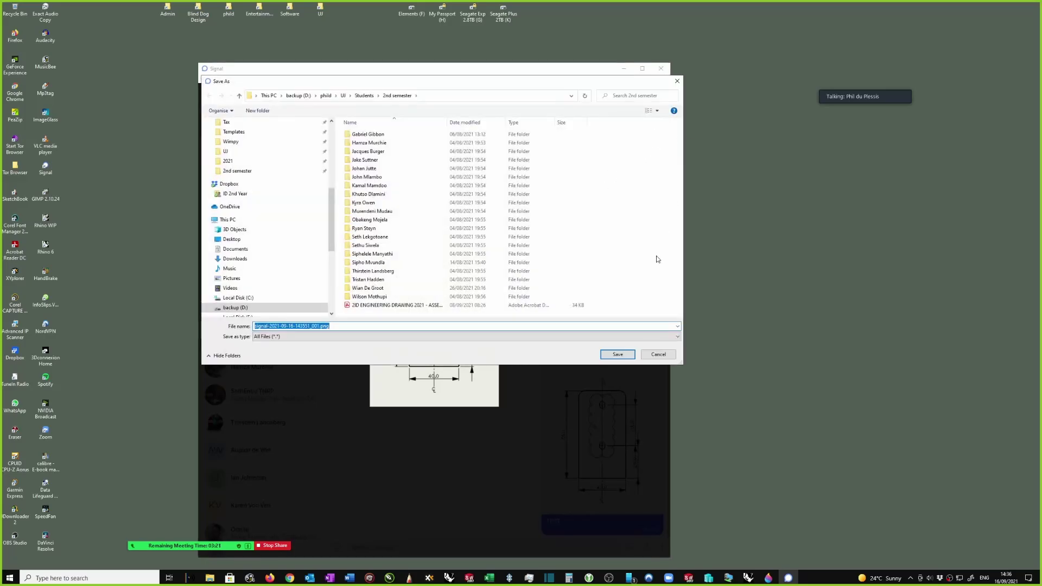
click(673, 356)
click(659, 103)
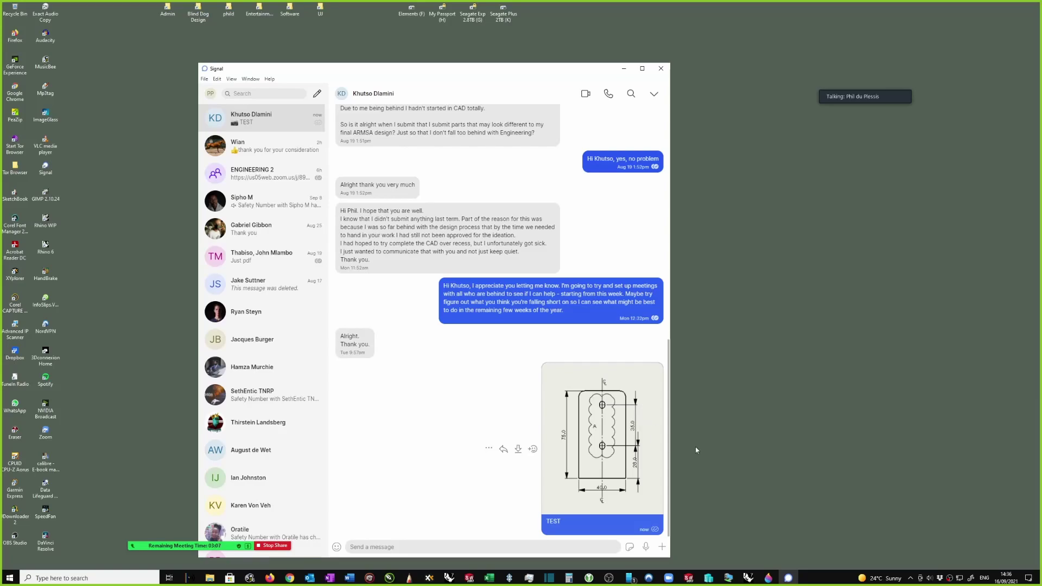
Switch back to SOLIDWORKS and open the recent part tEST.SLDPRT
click(689, 578)
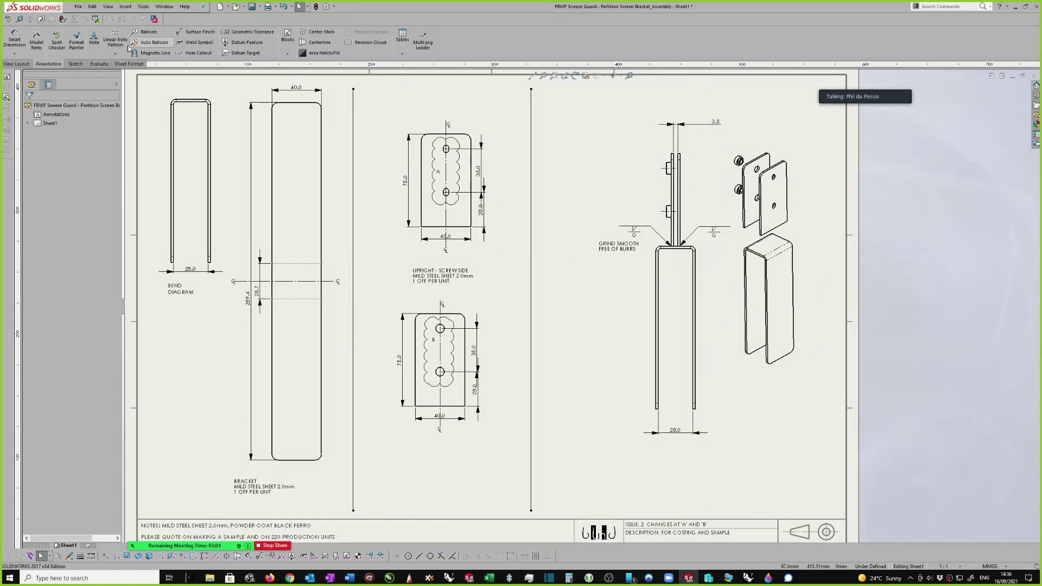
click(78, 6)
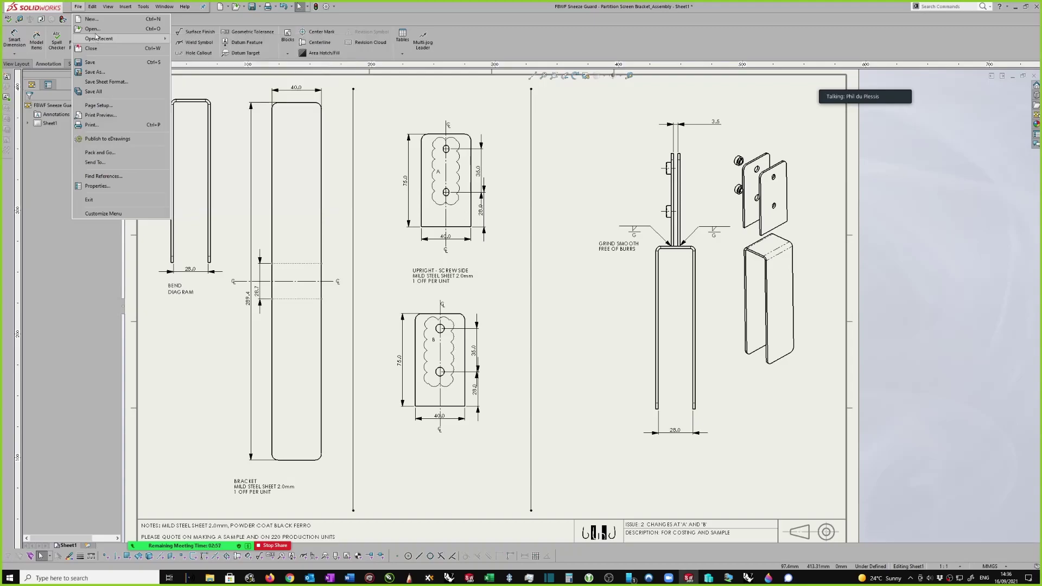
mouse_move(99, 42)
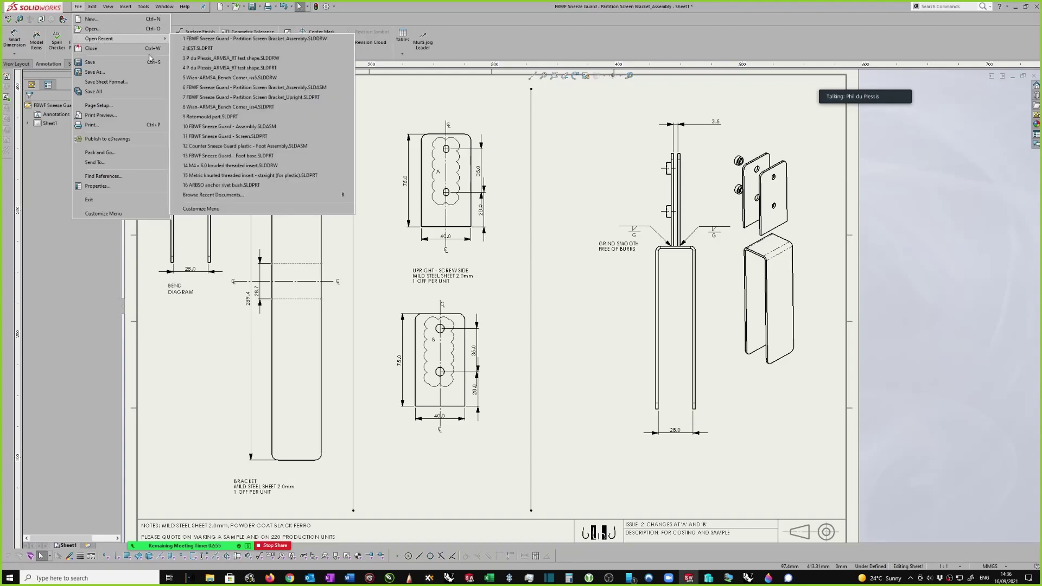
click(203, 48)
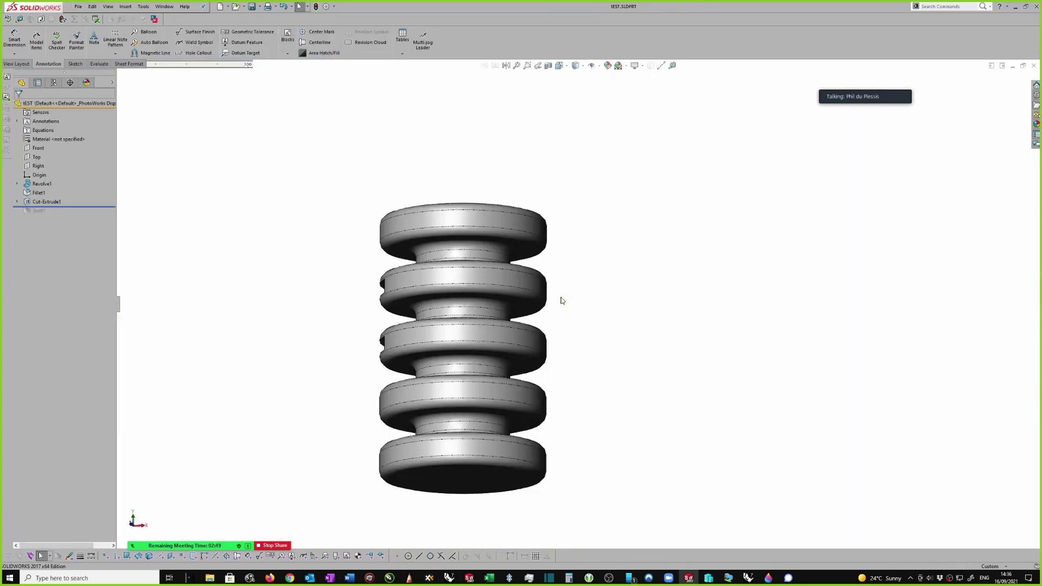
Turn the part to a tilted view showing its top face and capture a rectangular screen snip of the whole model
middle_drag(605, 269, 631, 222)
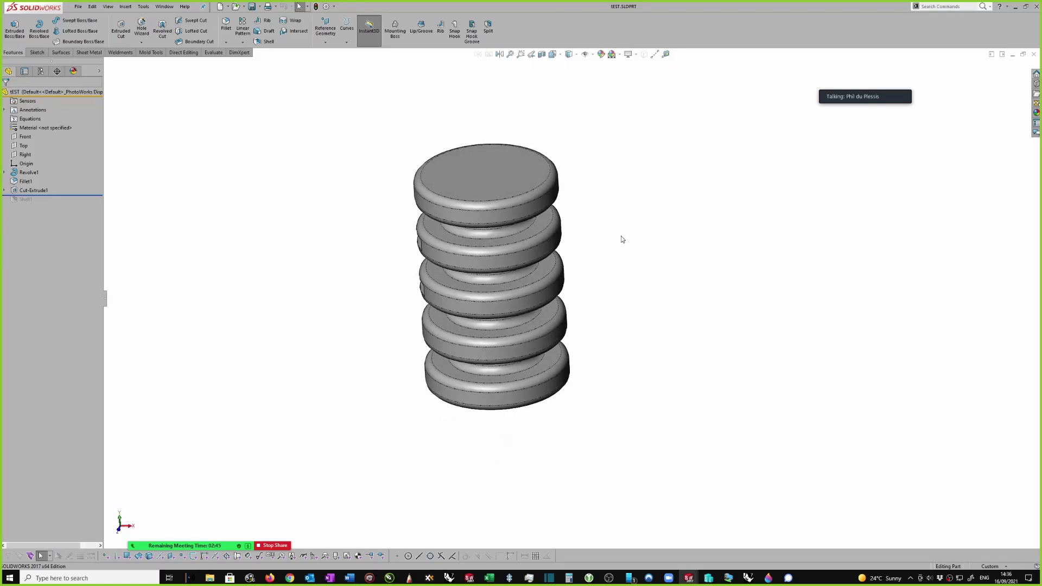
key(super+shift+s)
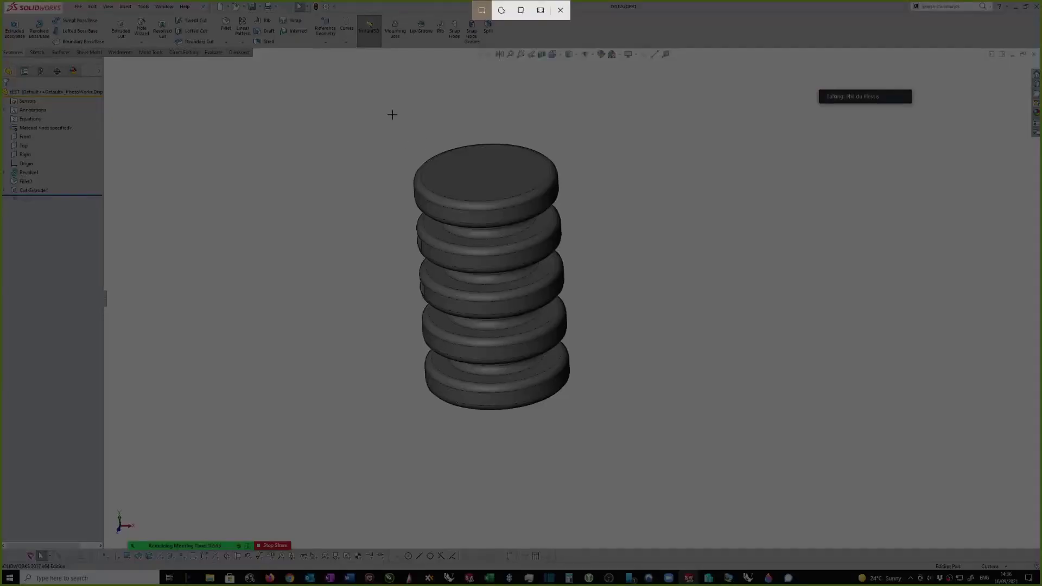
drag(366, 107, 646, 472)
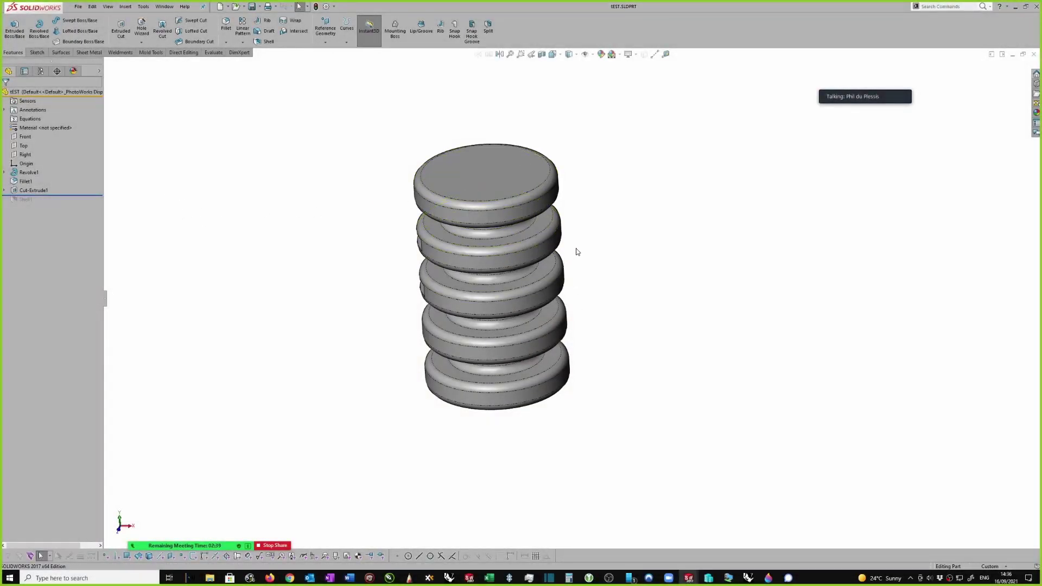
Display the dimensions of Sketch2 under Cut-Extrude1, capture a rectangular snip of the enlarged model with them, and clear the selection
middle_drag(604, 261, 0, 186)
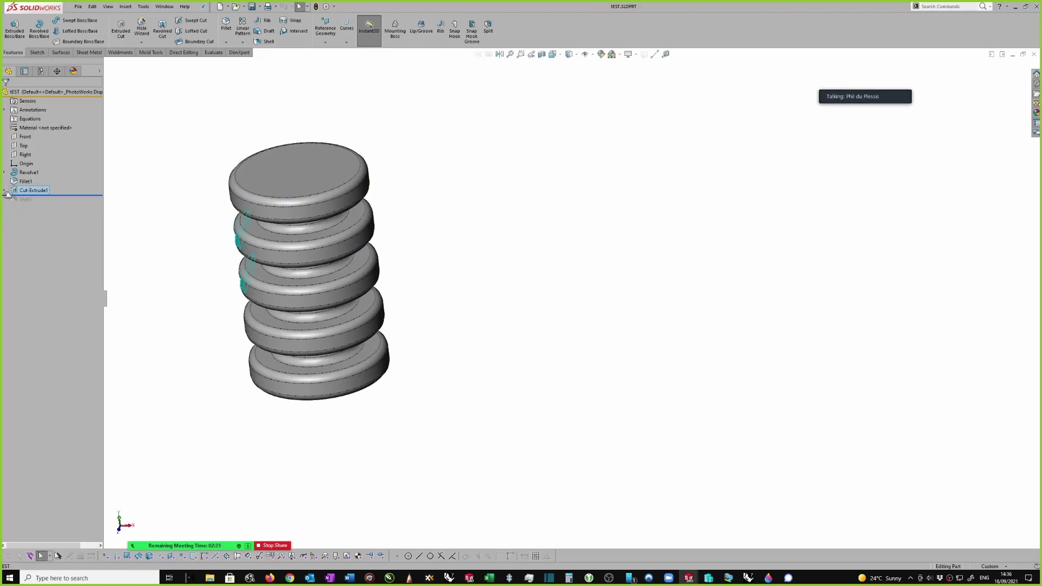
click(4, 190)
click(40, 200)
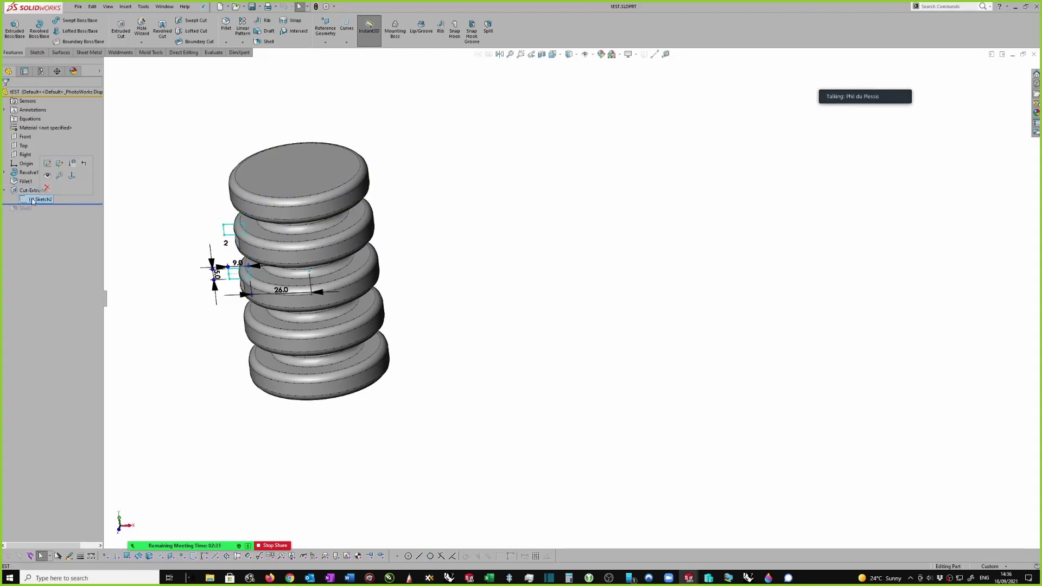
scroll(248, 289, down, 5)
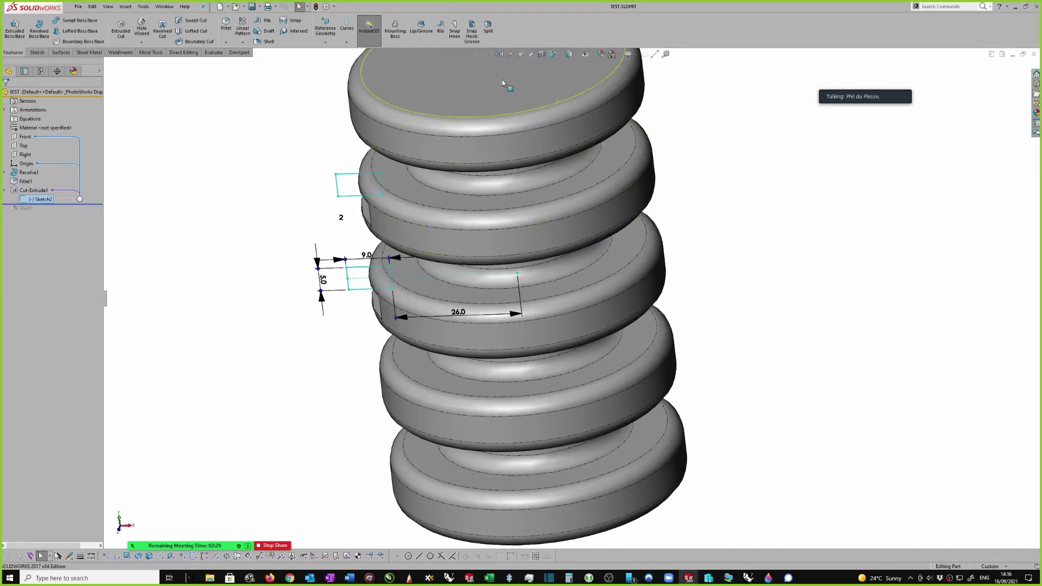
key(super+shift+s)
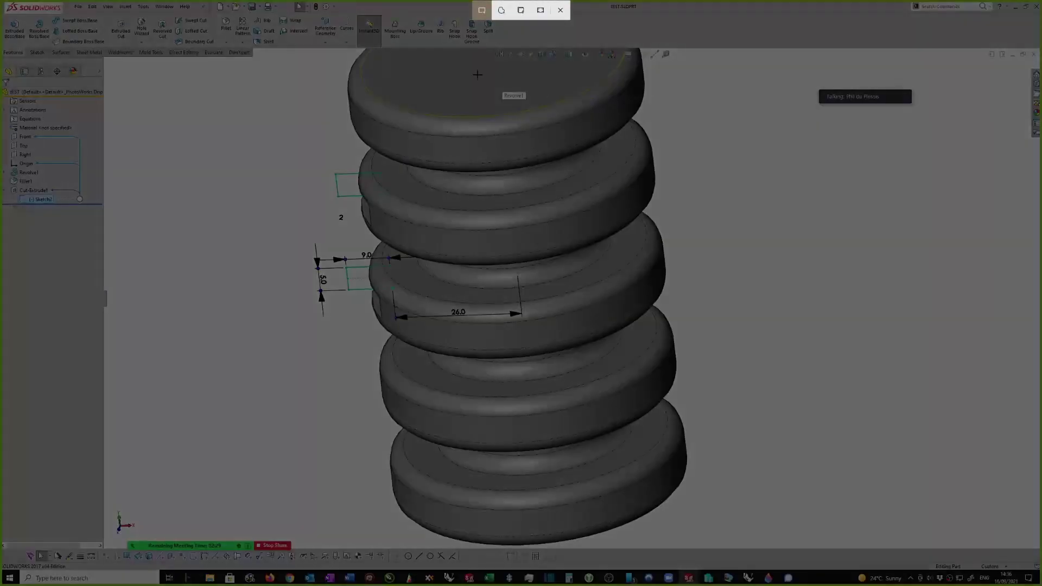
drag(177, 90, 760, 472)
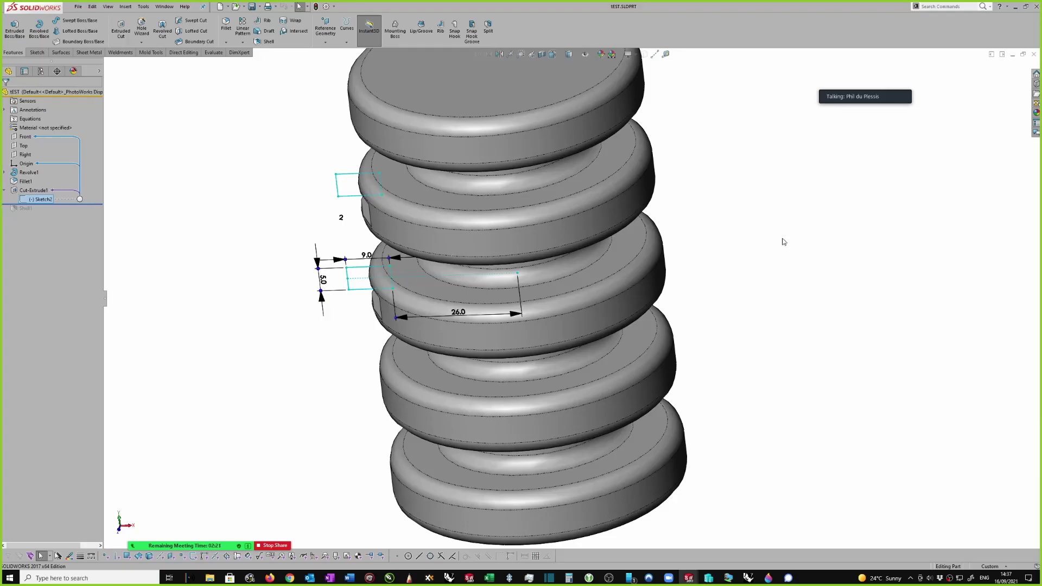
click(747, 222)
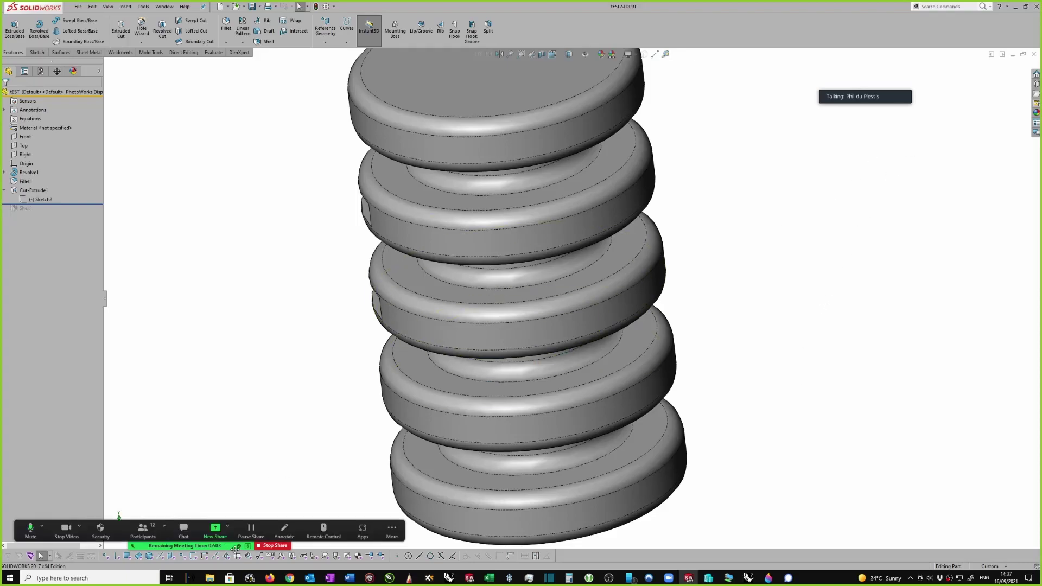
mouse_move(216, 542)
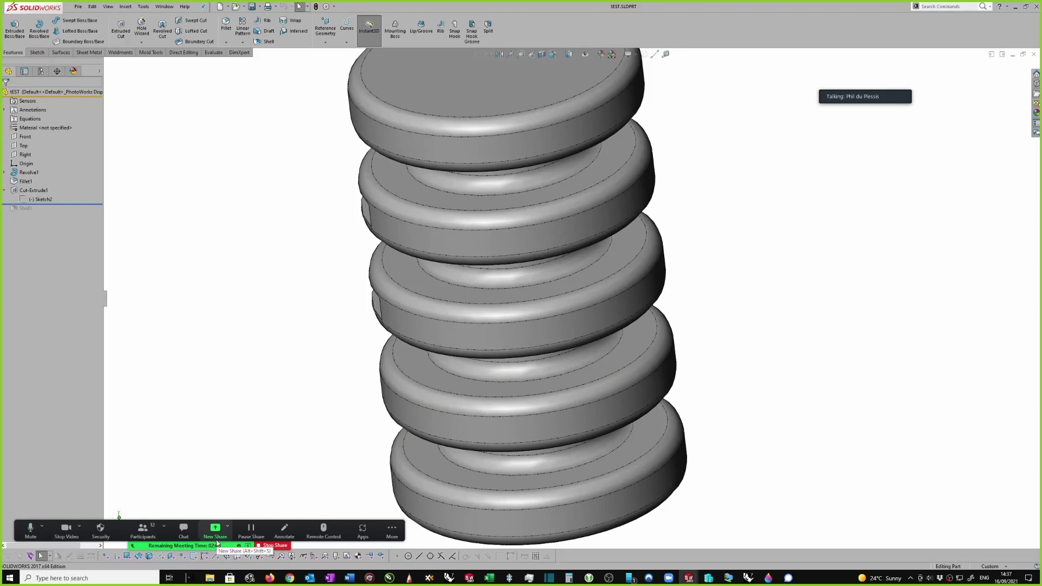